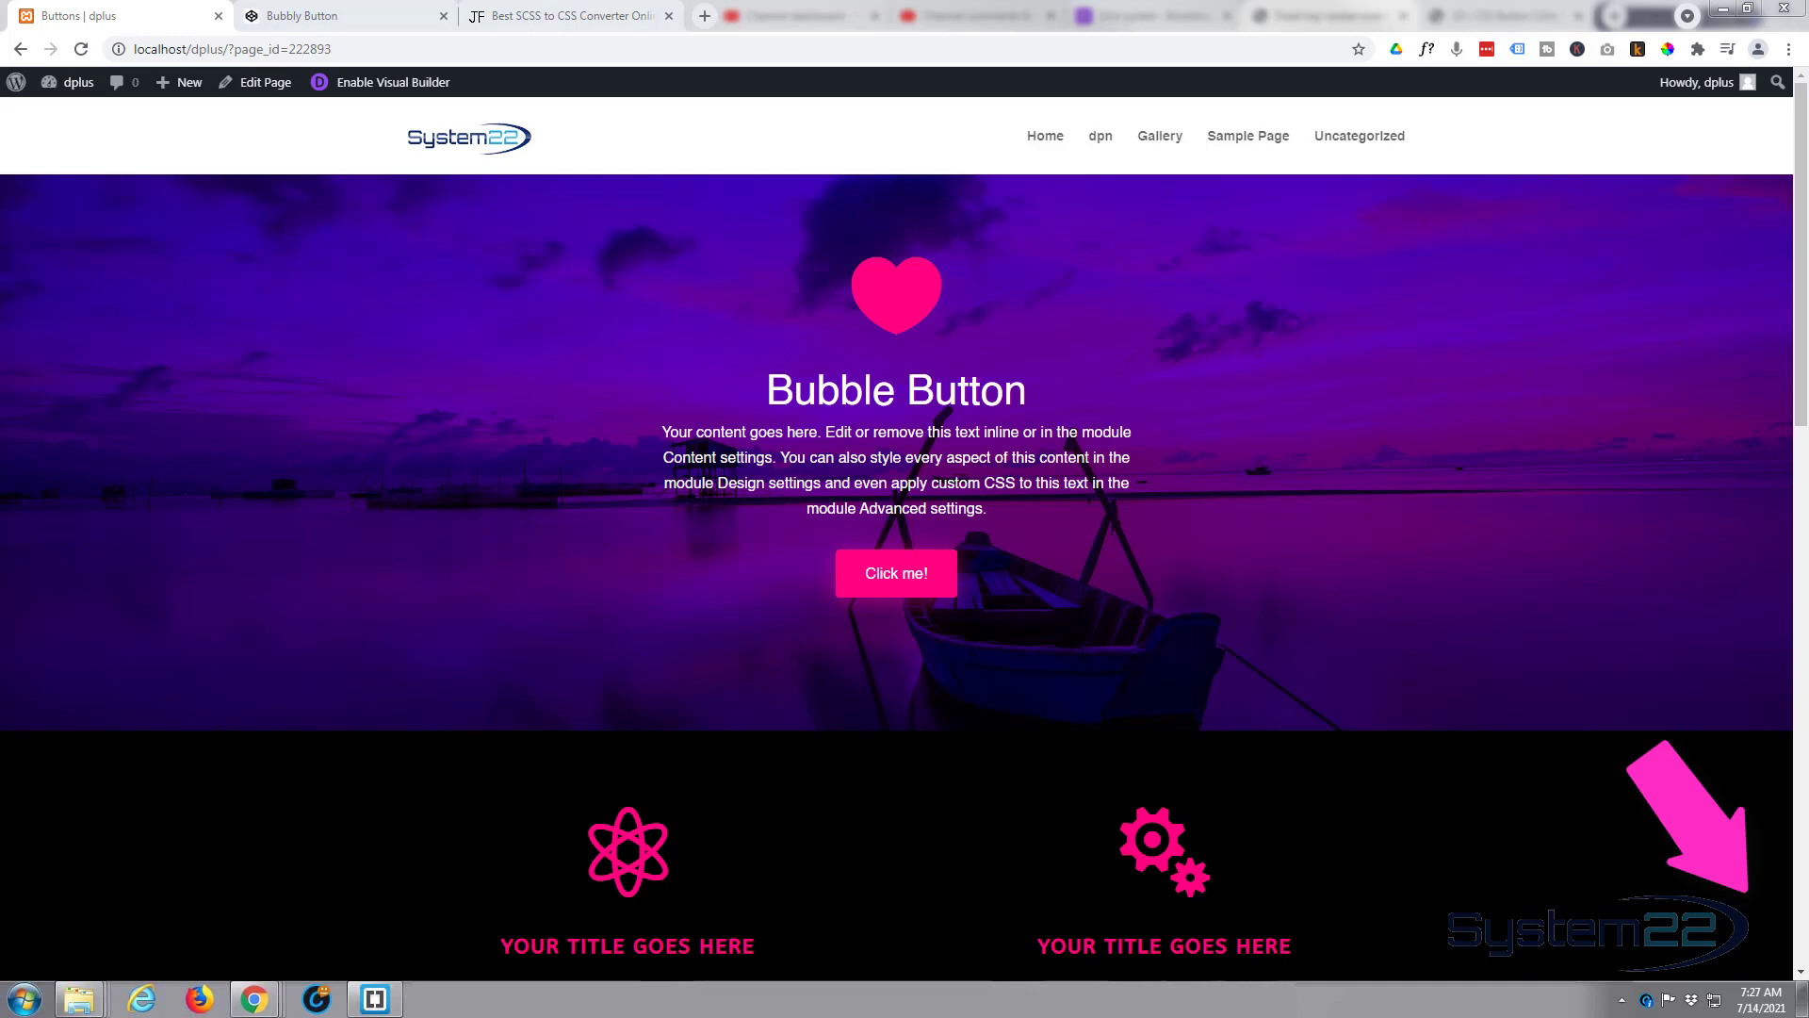
Step: Test the page's three Click me! buttons, watching their bubble bursts and the jump to the blurb
left_click(873, 578)
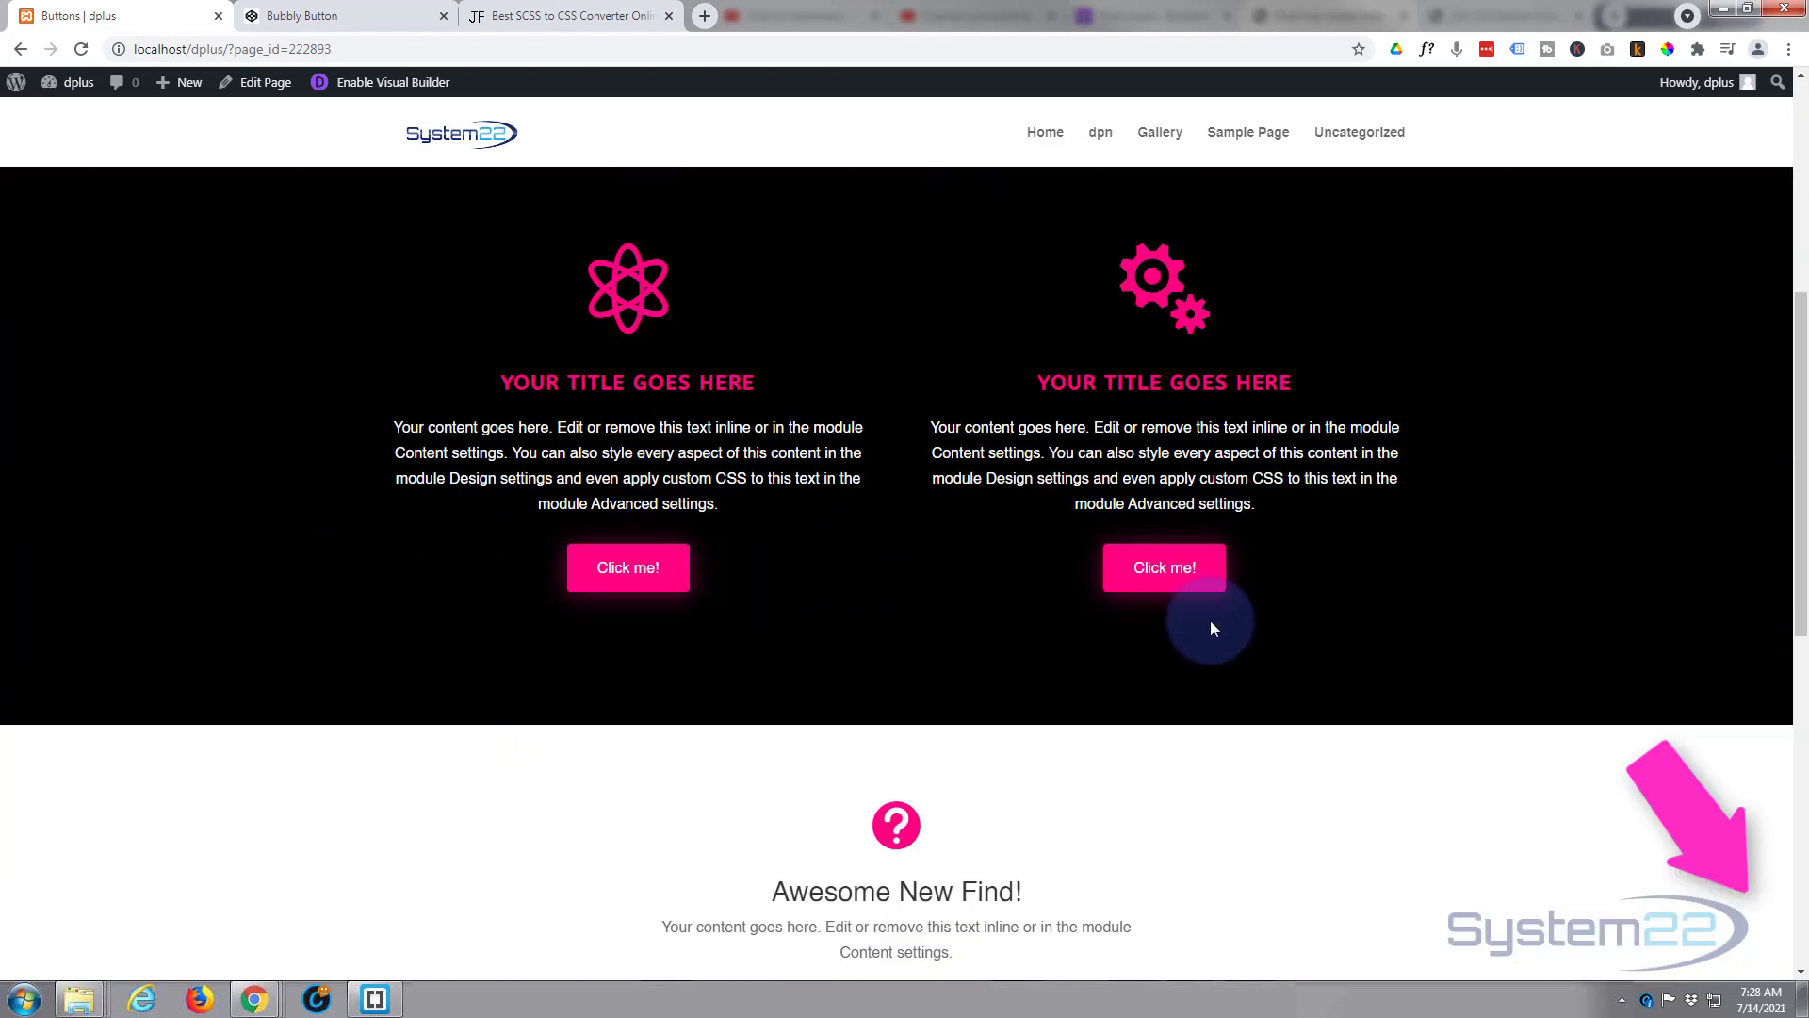
left_click(1171, 575)
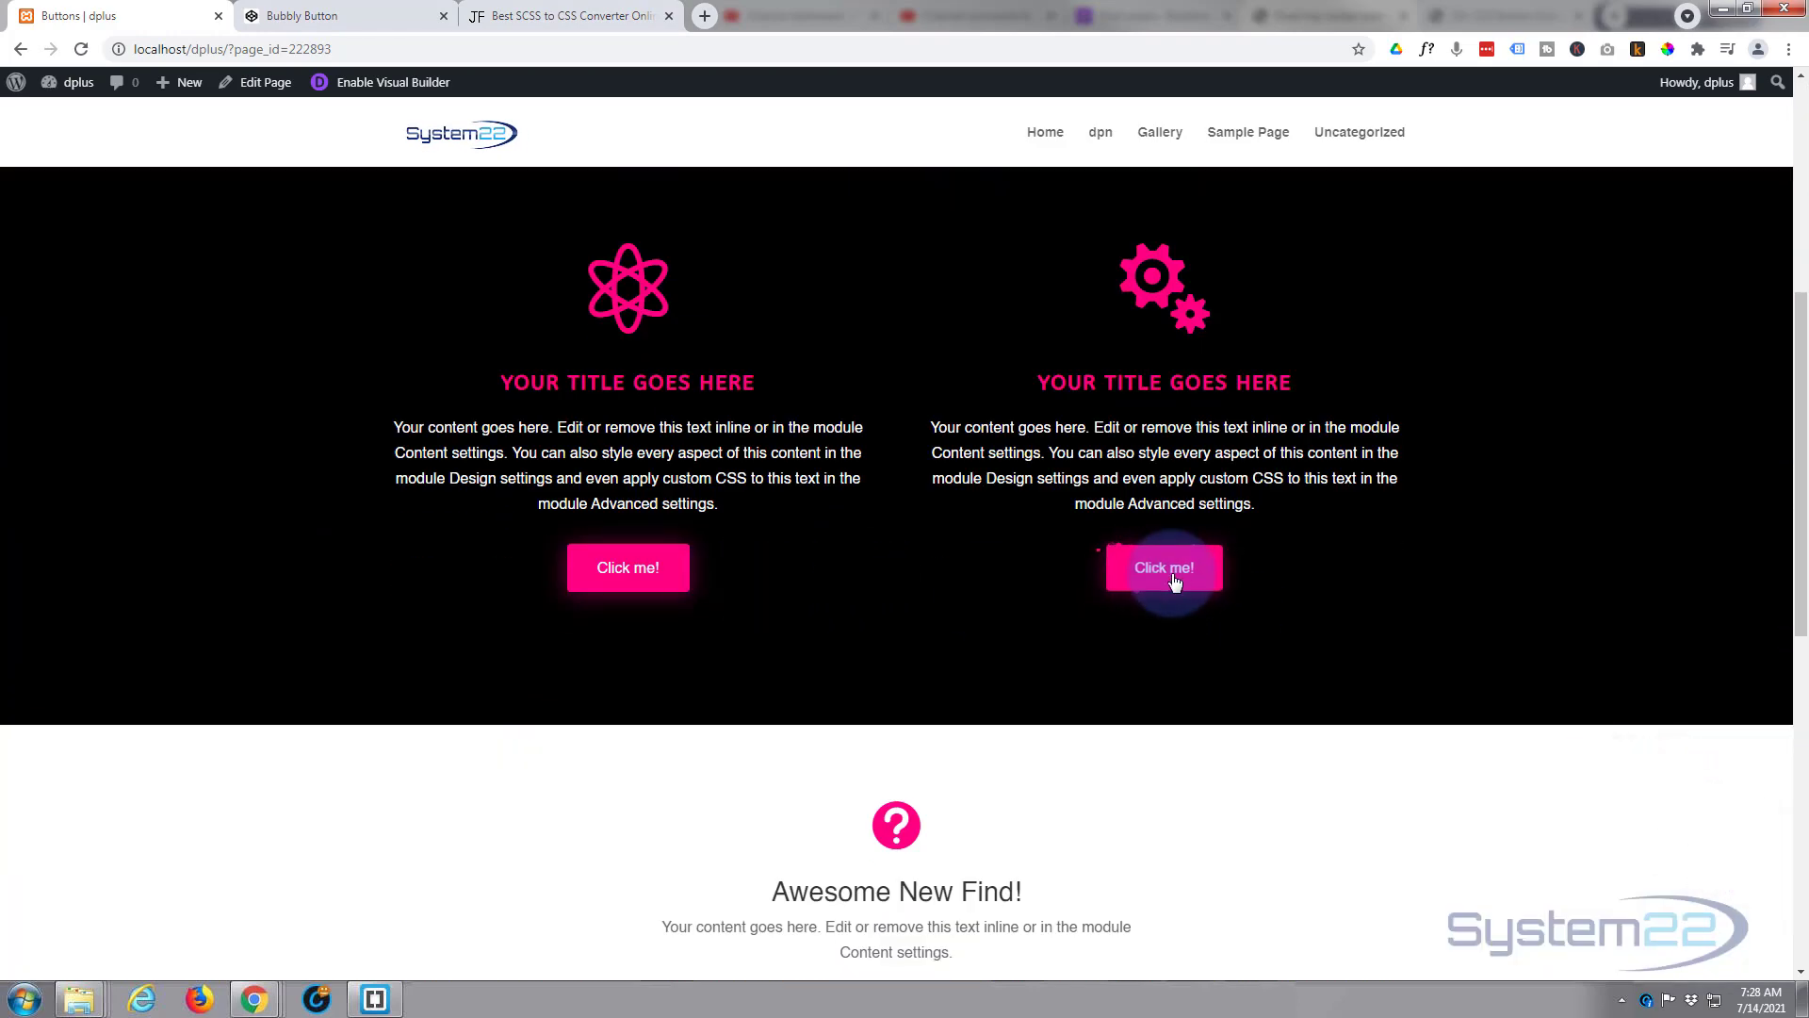
left_click(1175, 583)
left_click(634, 567)
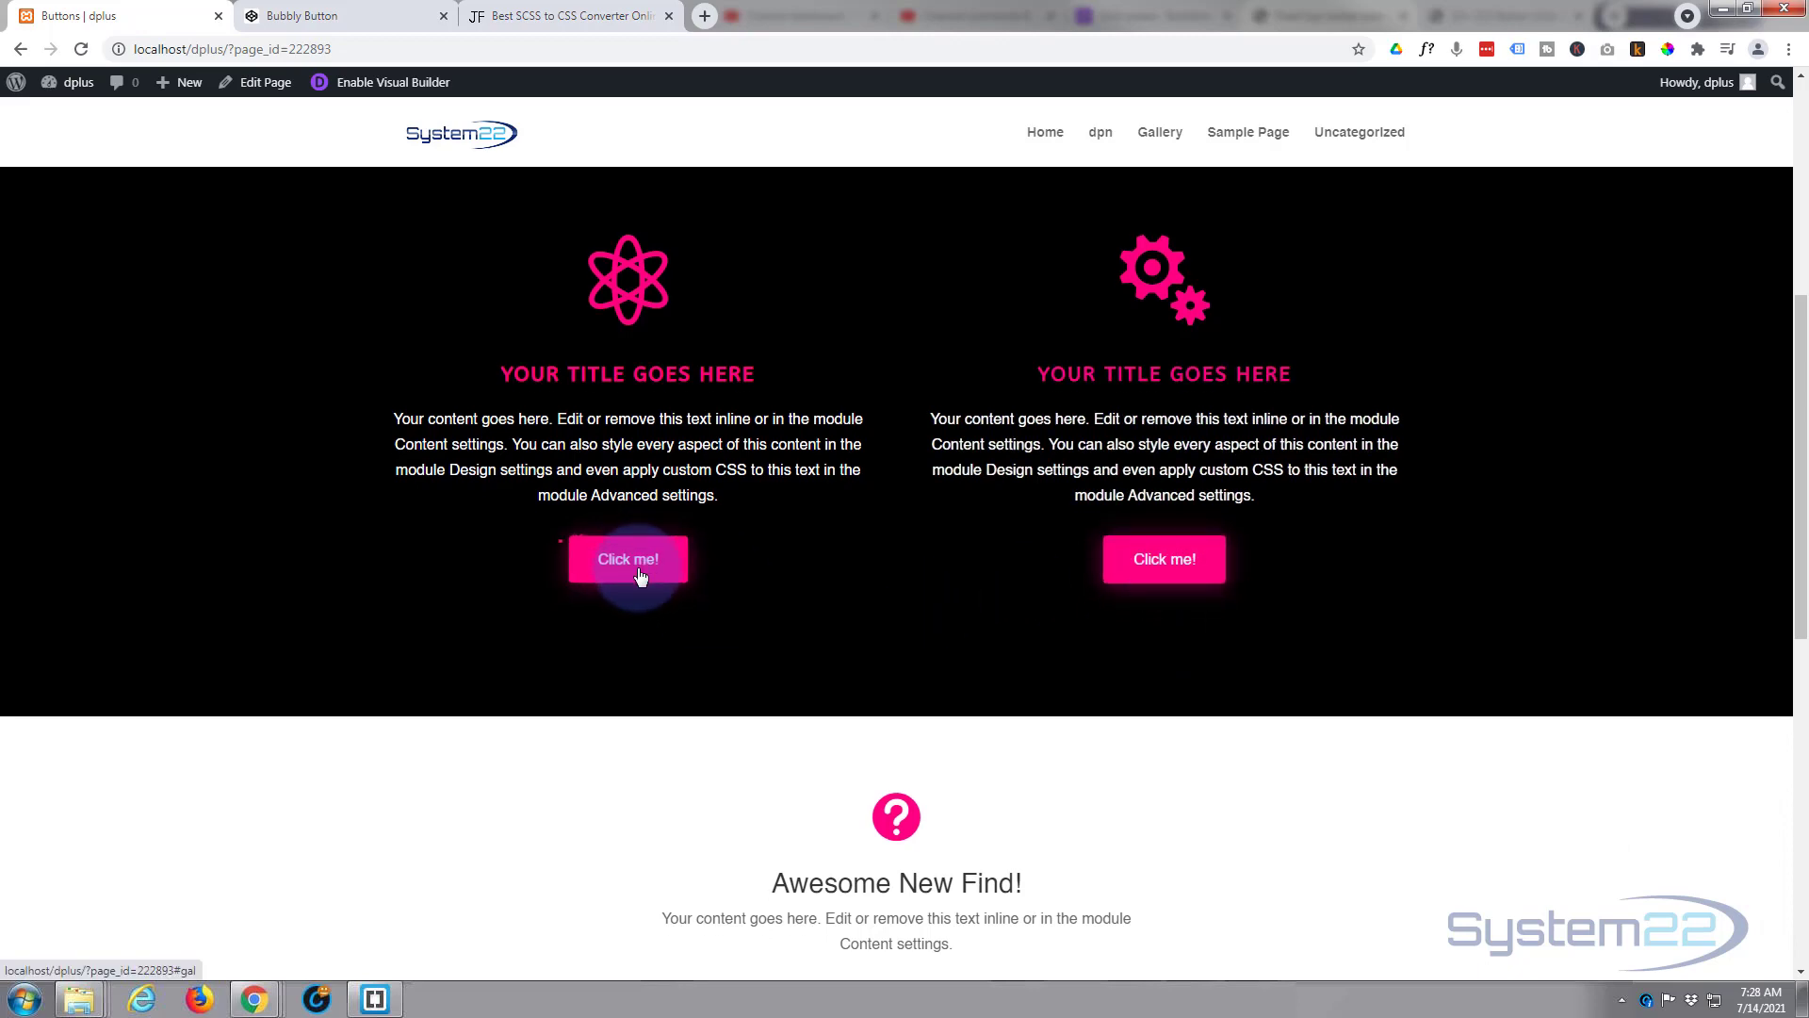
scroll(635, 573, "down", 6)
scroll(615, 625, "up", 7)
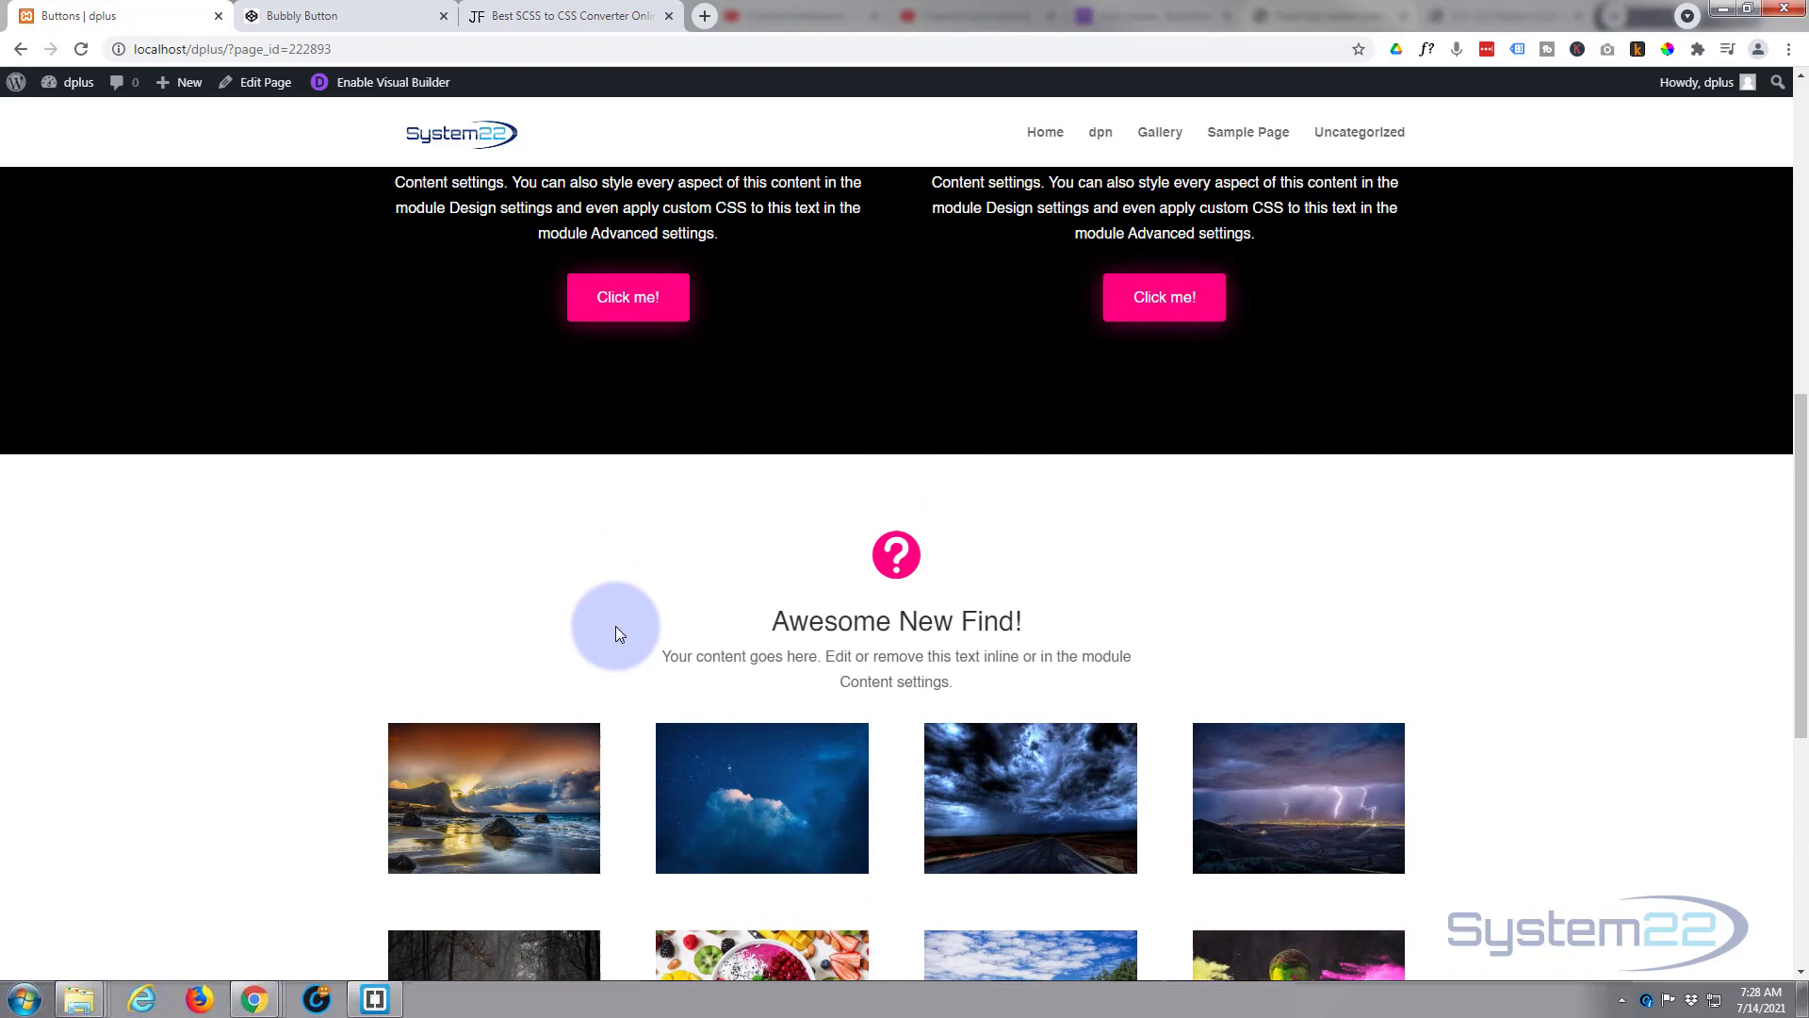
scroll(614, 626, "up", 4)
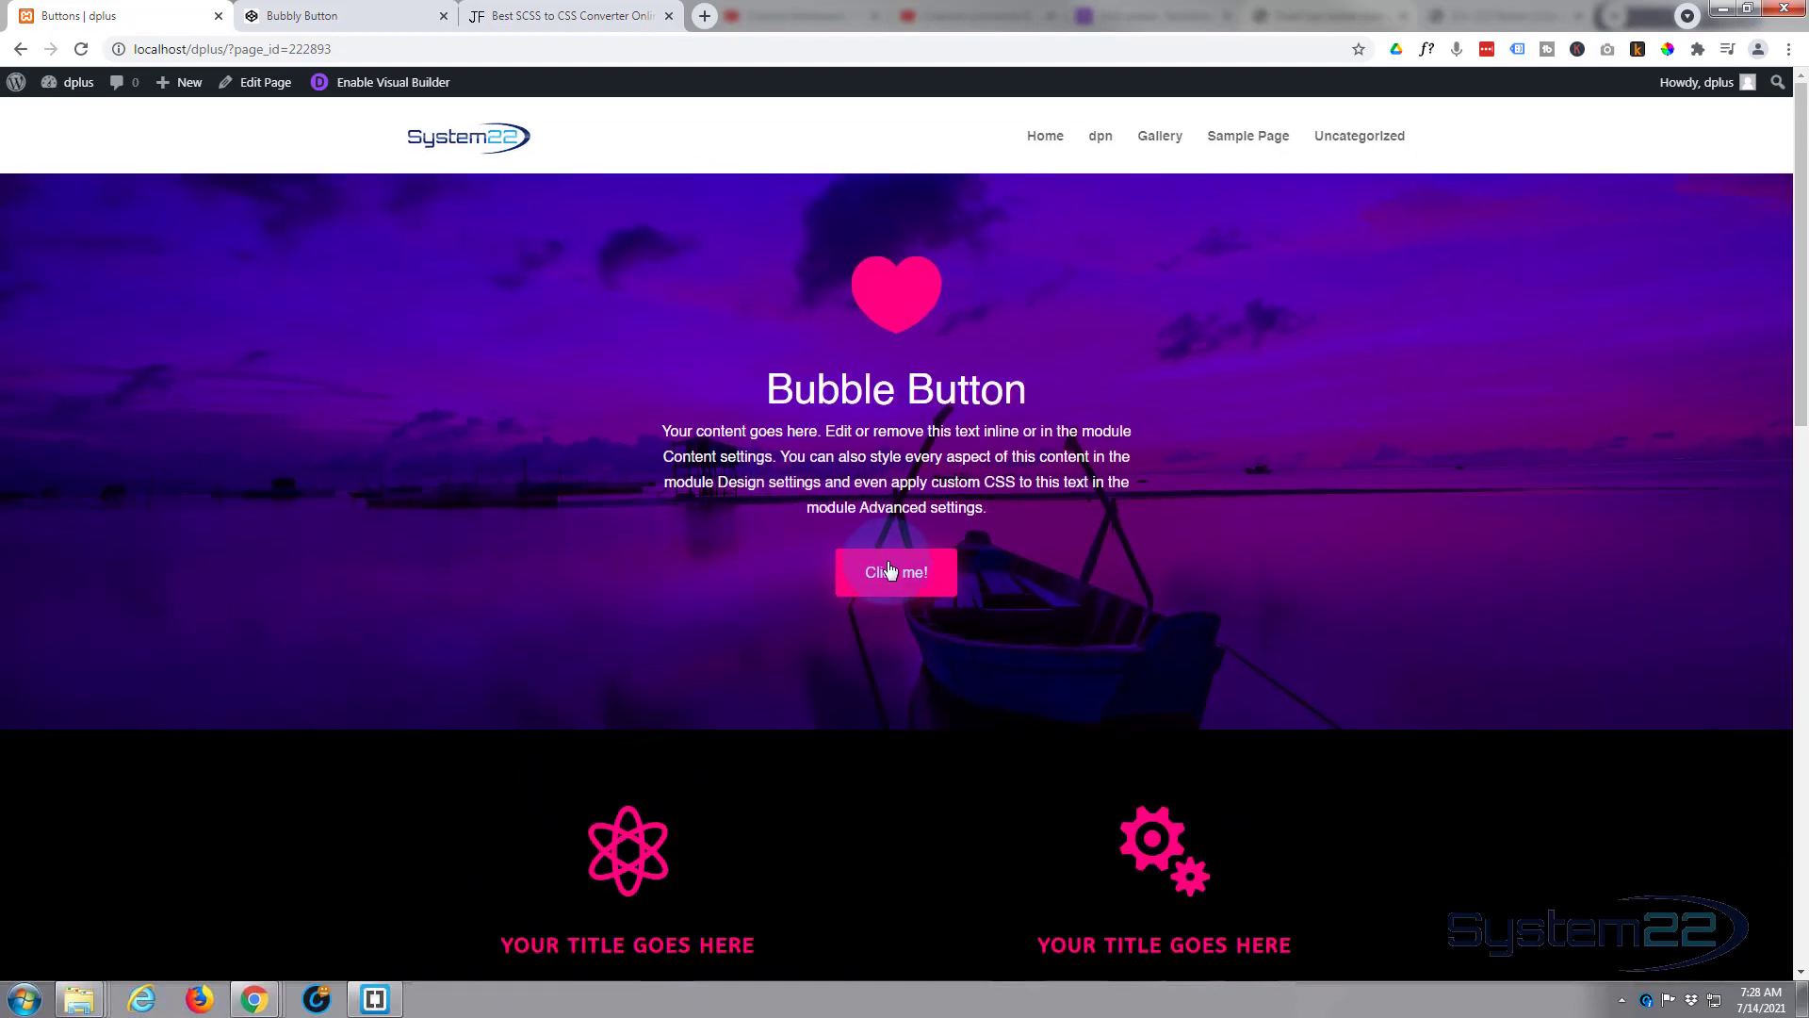
left_click(895, 569)
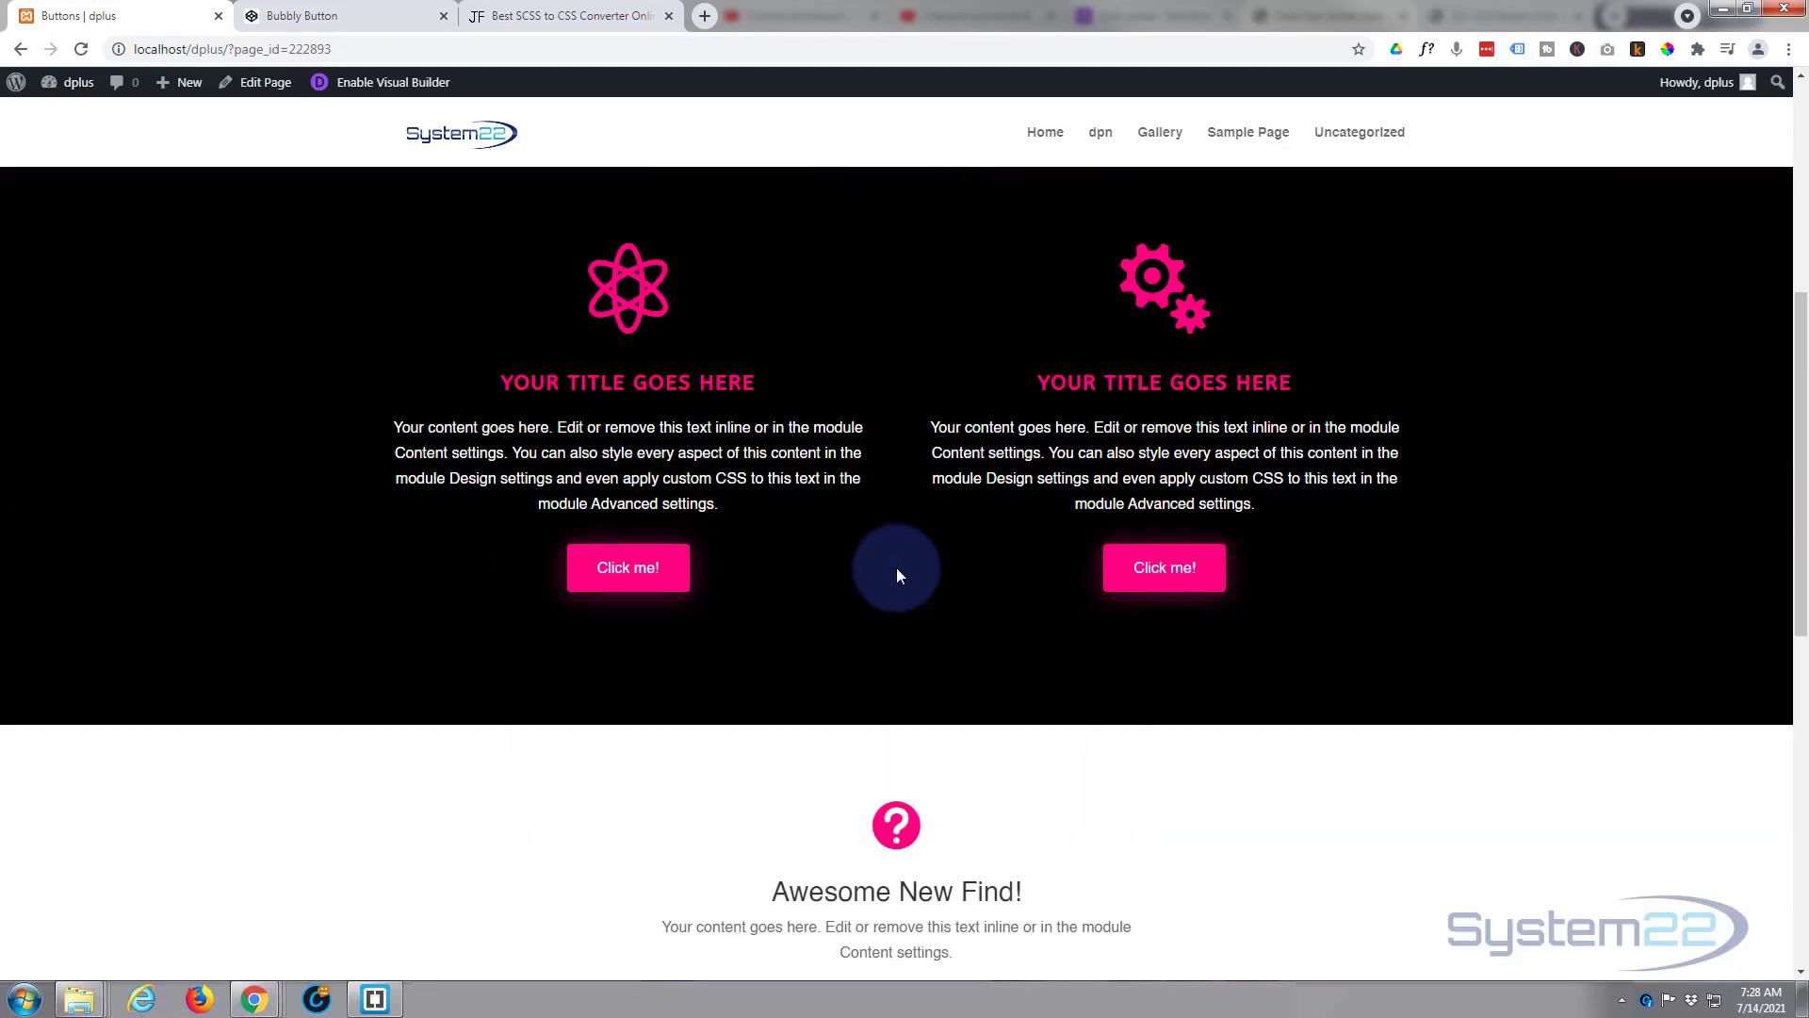
left_click(1166, 566)
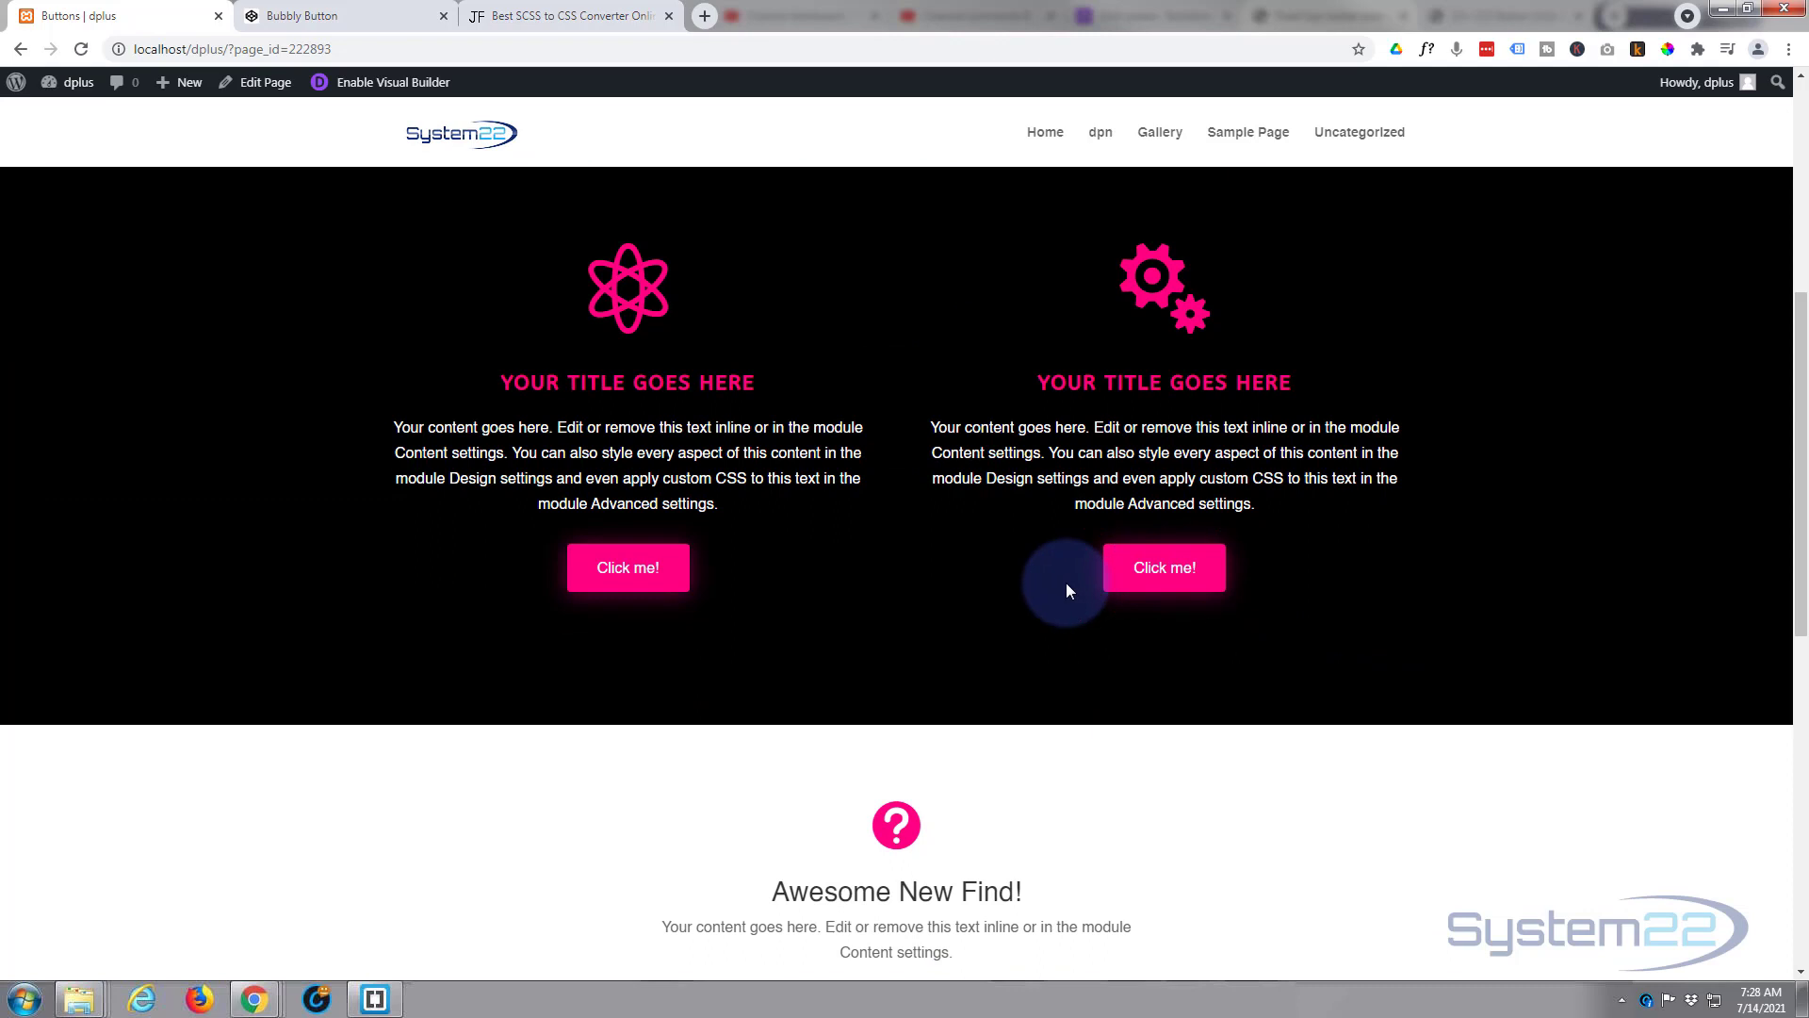
Step: Review the Bubbly Button pen's animation script in CodePen, then return to the dplus page
left_click(323, 19)
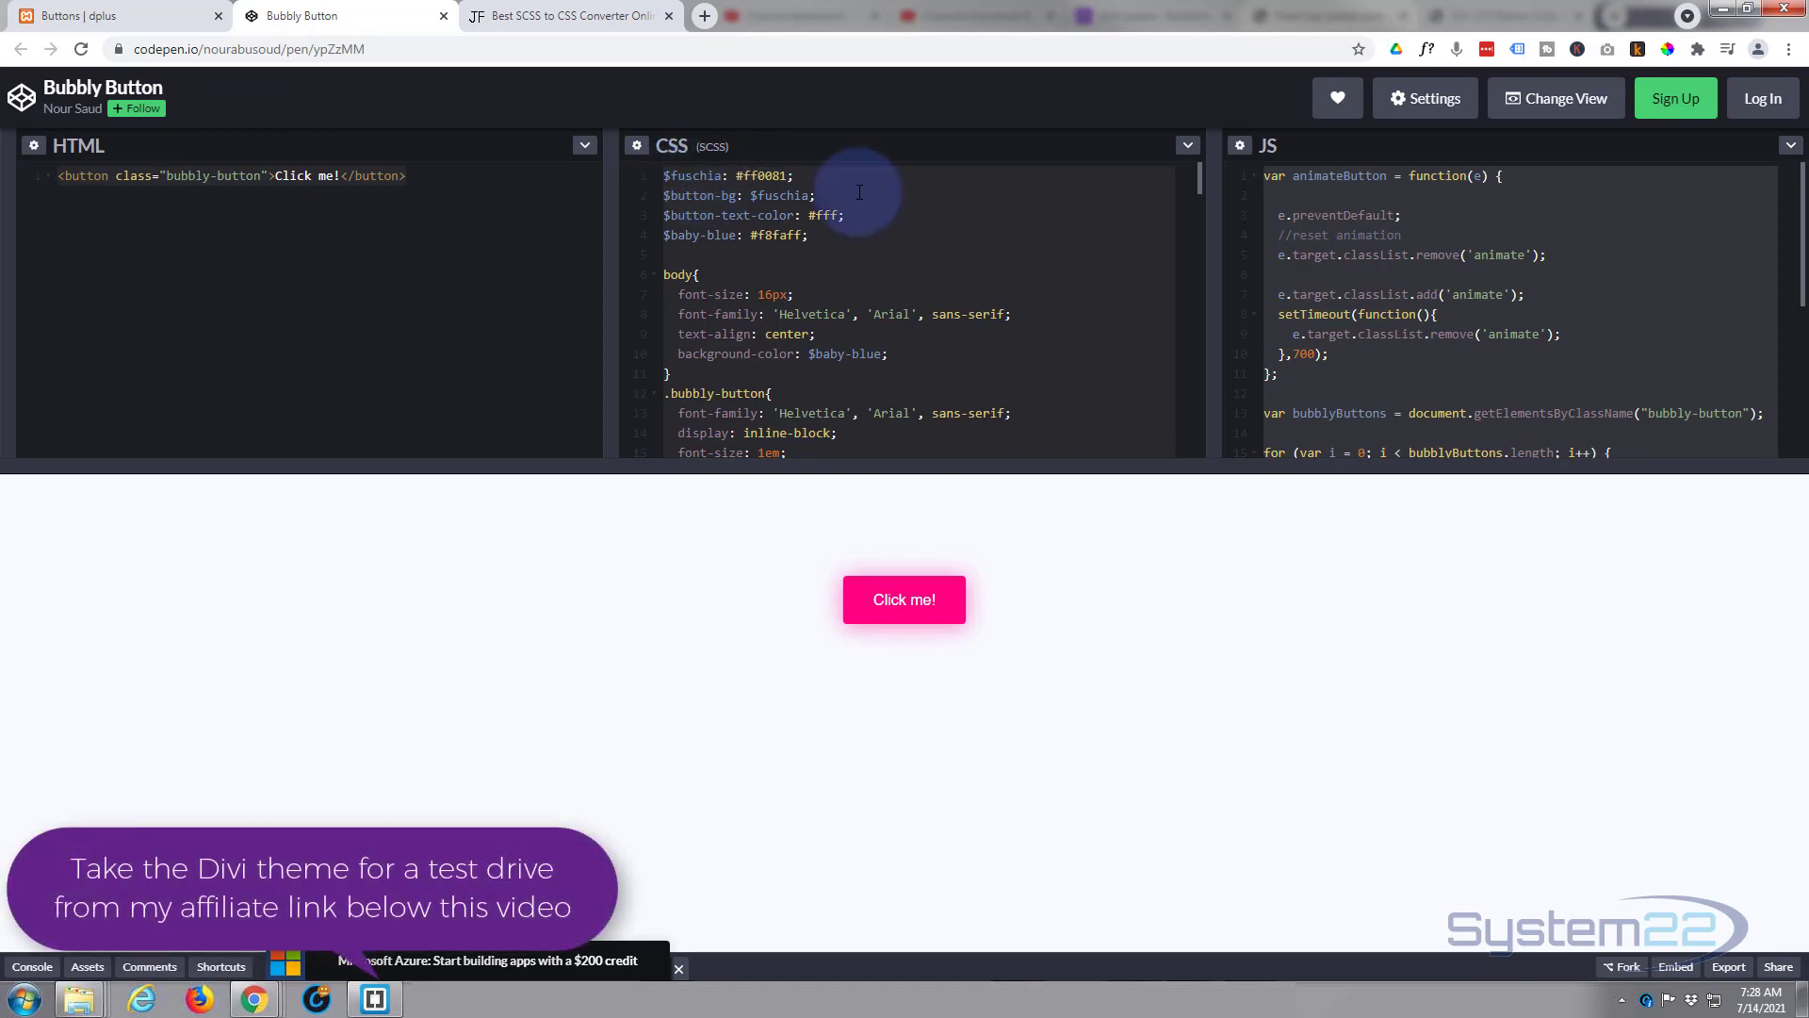
left_click(1607, 240)
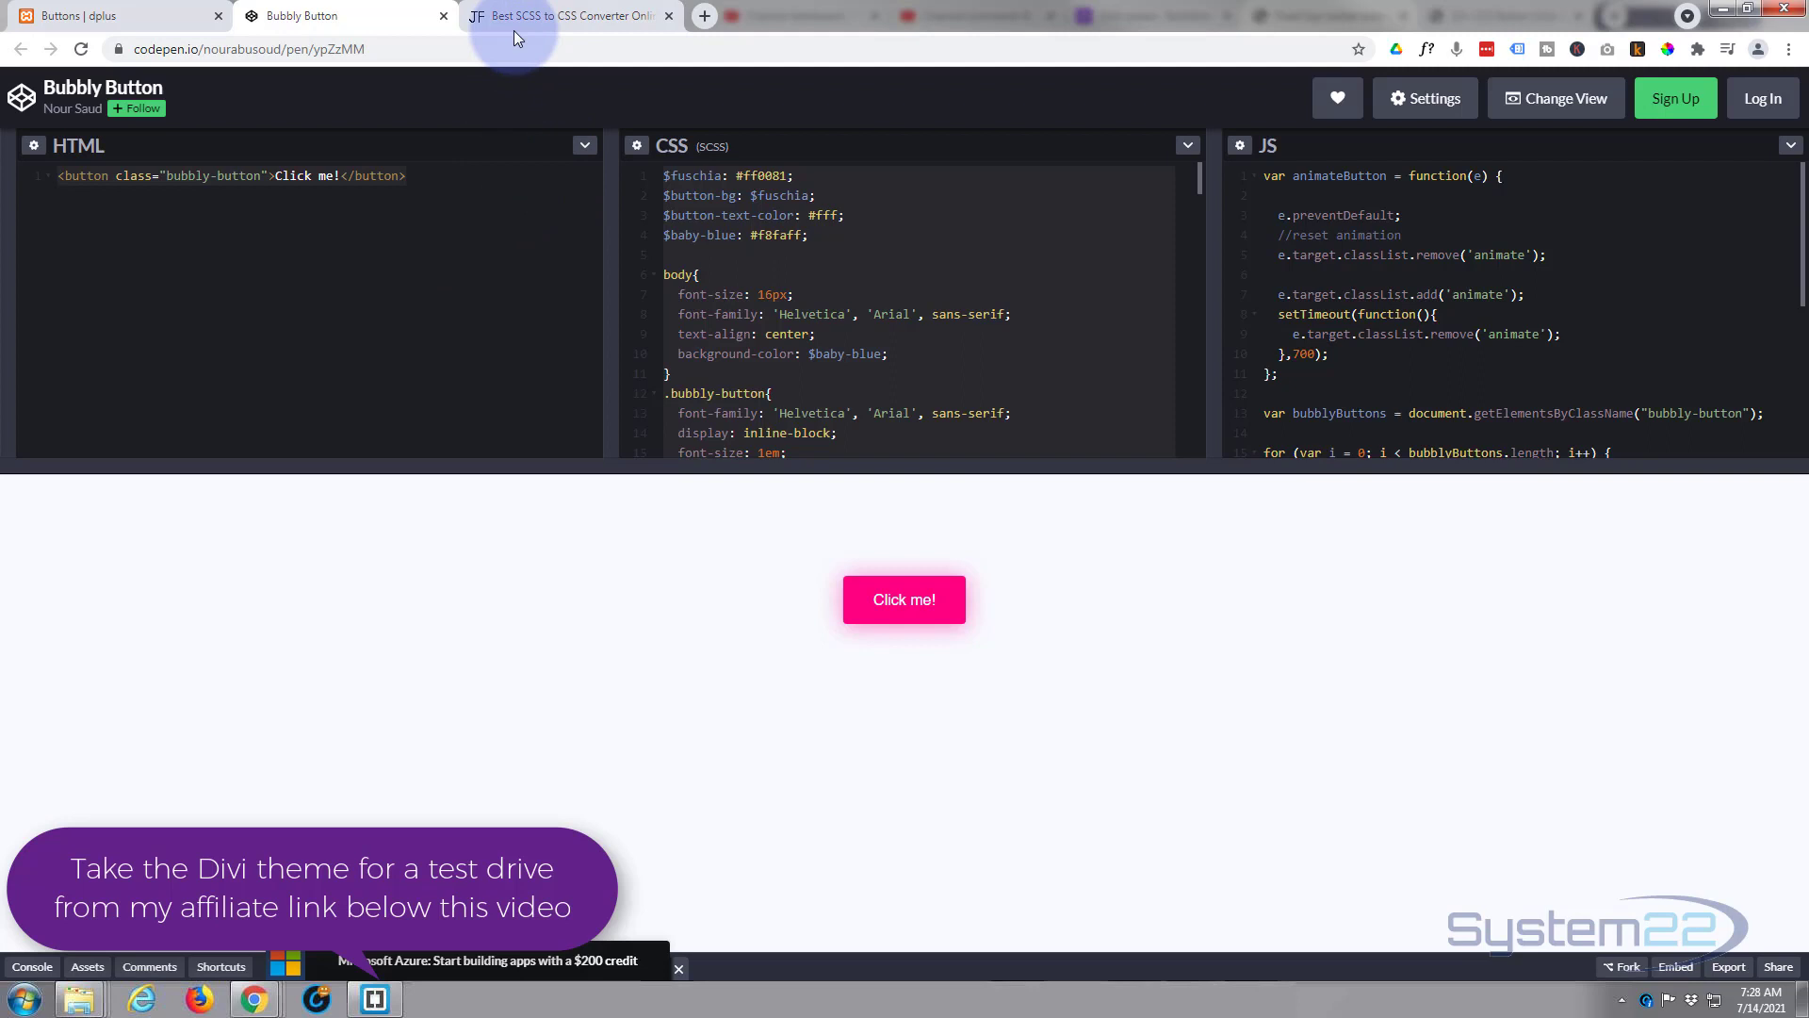
left_click(146, 16)
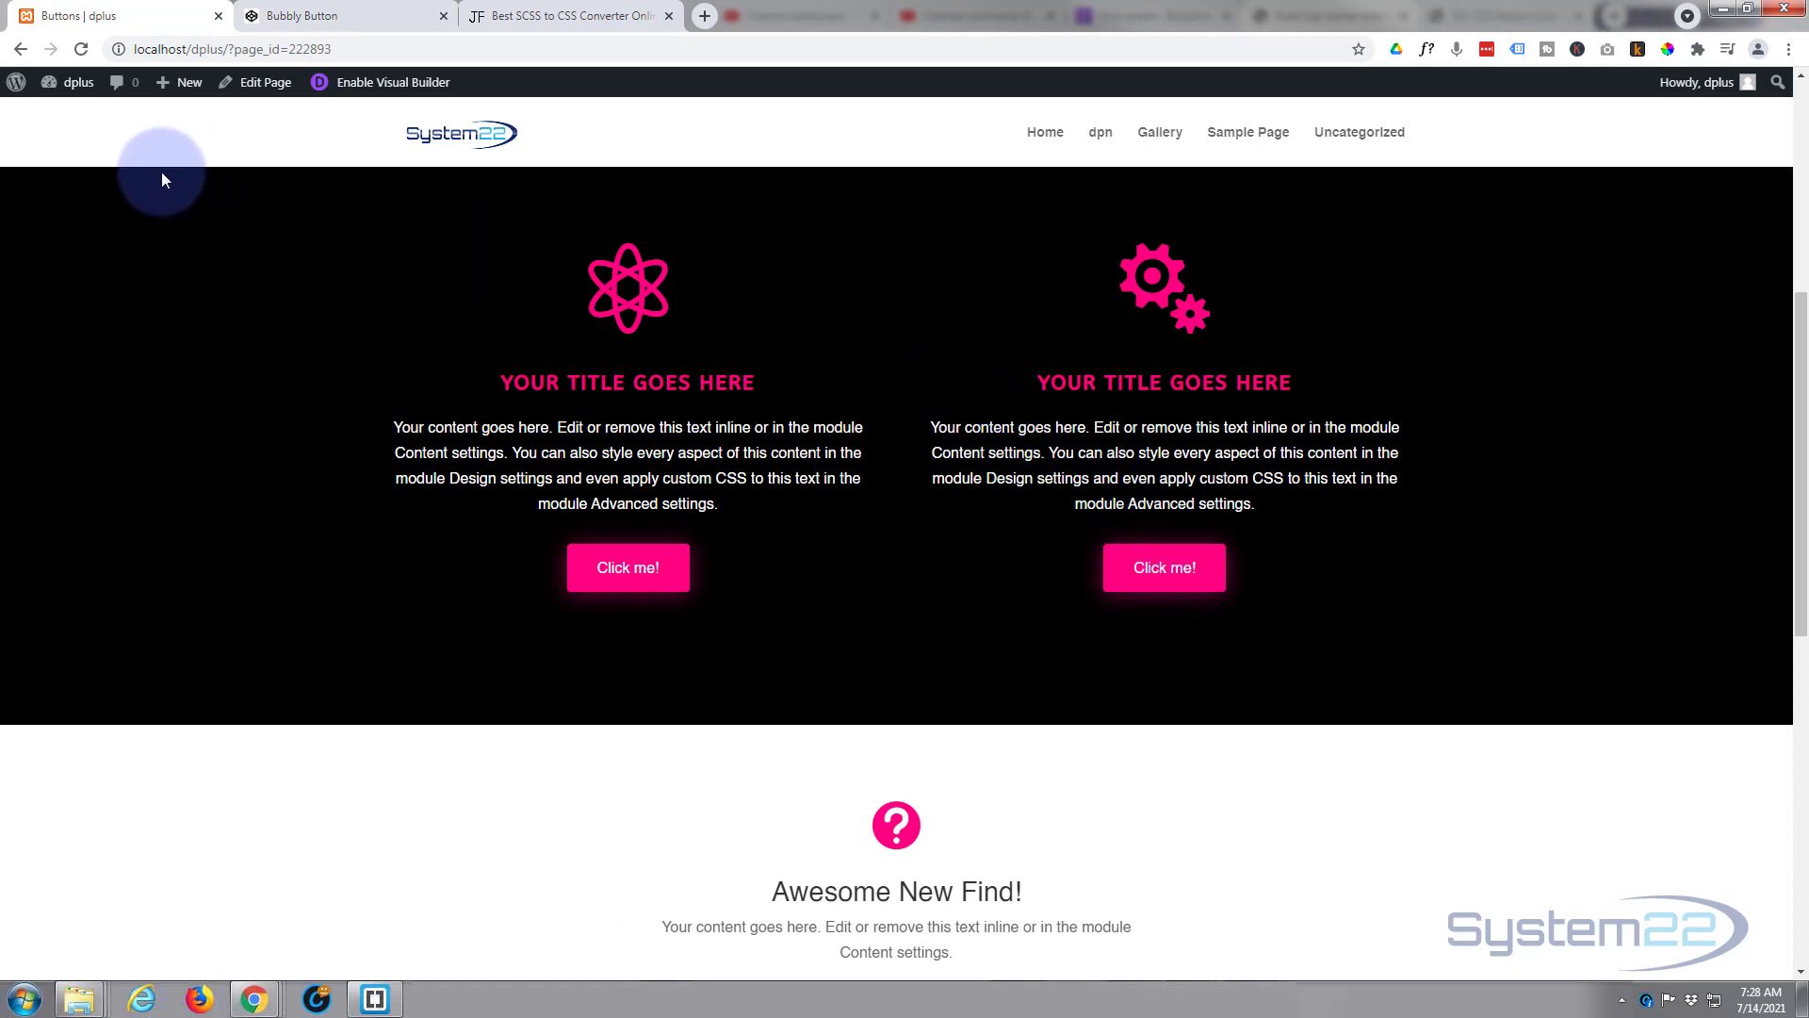
Step: In the Visual Builder, delete the hero, left-column and right-column Click me! buttons
left_click(366, 87)
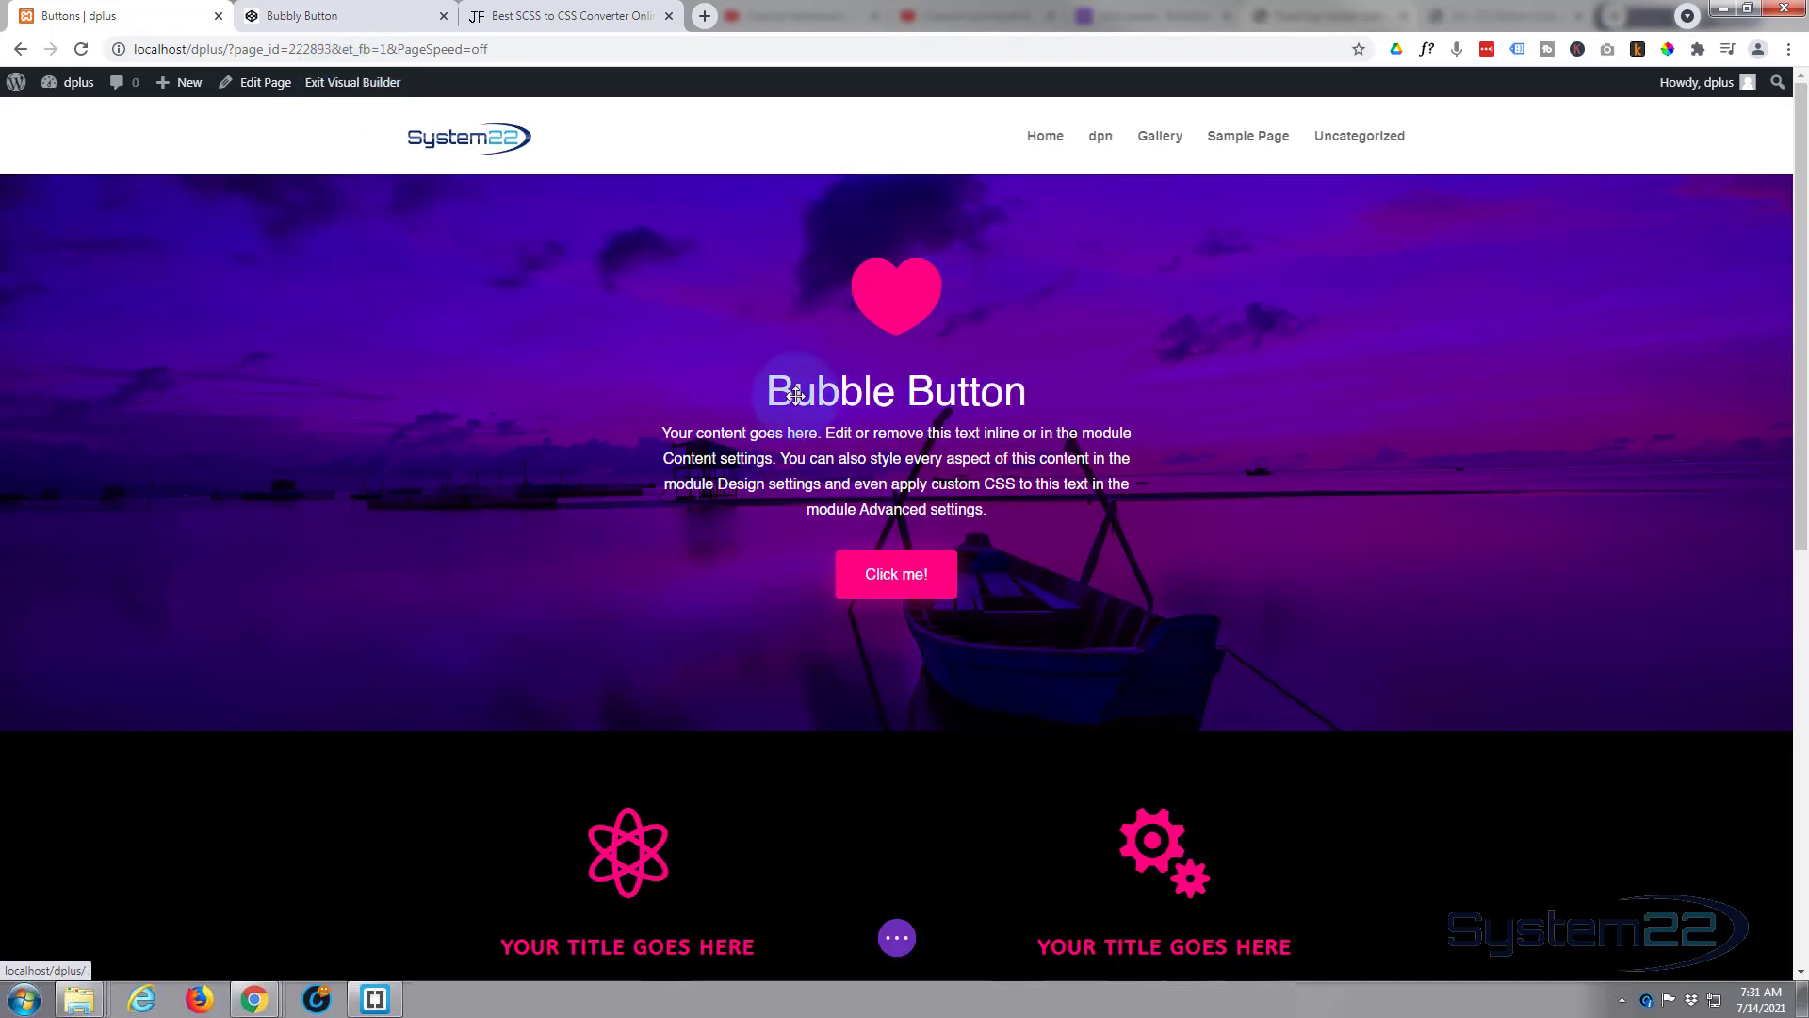
mouse_move(803, 601)
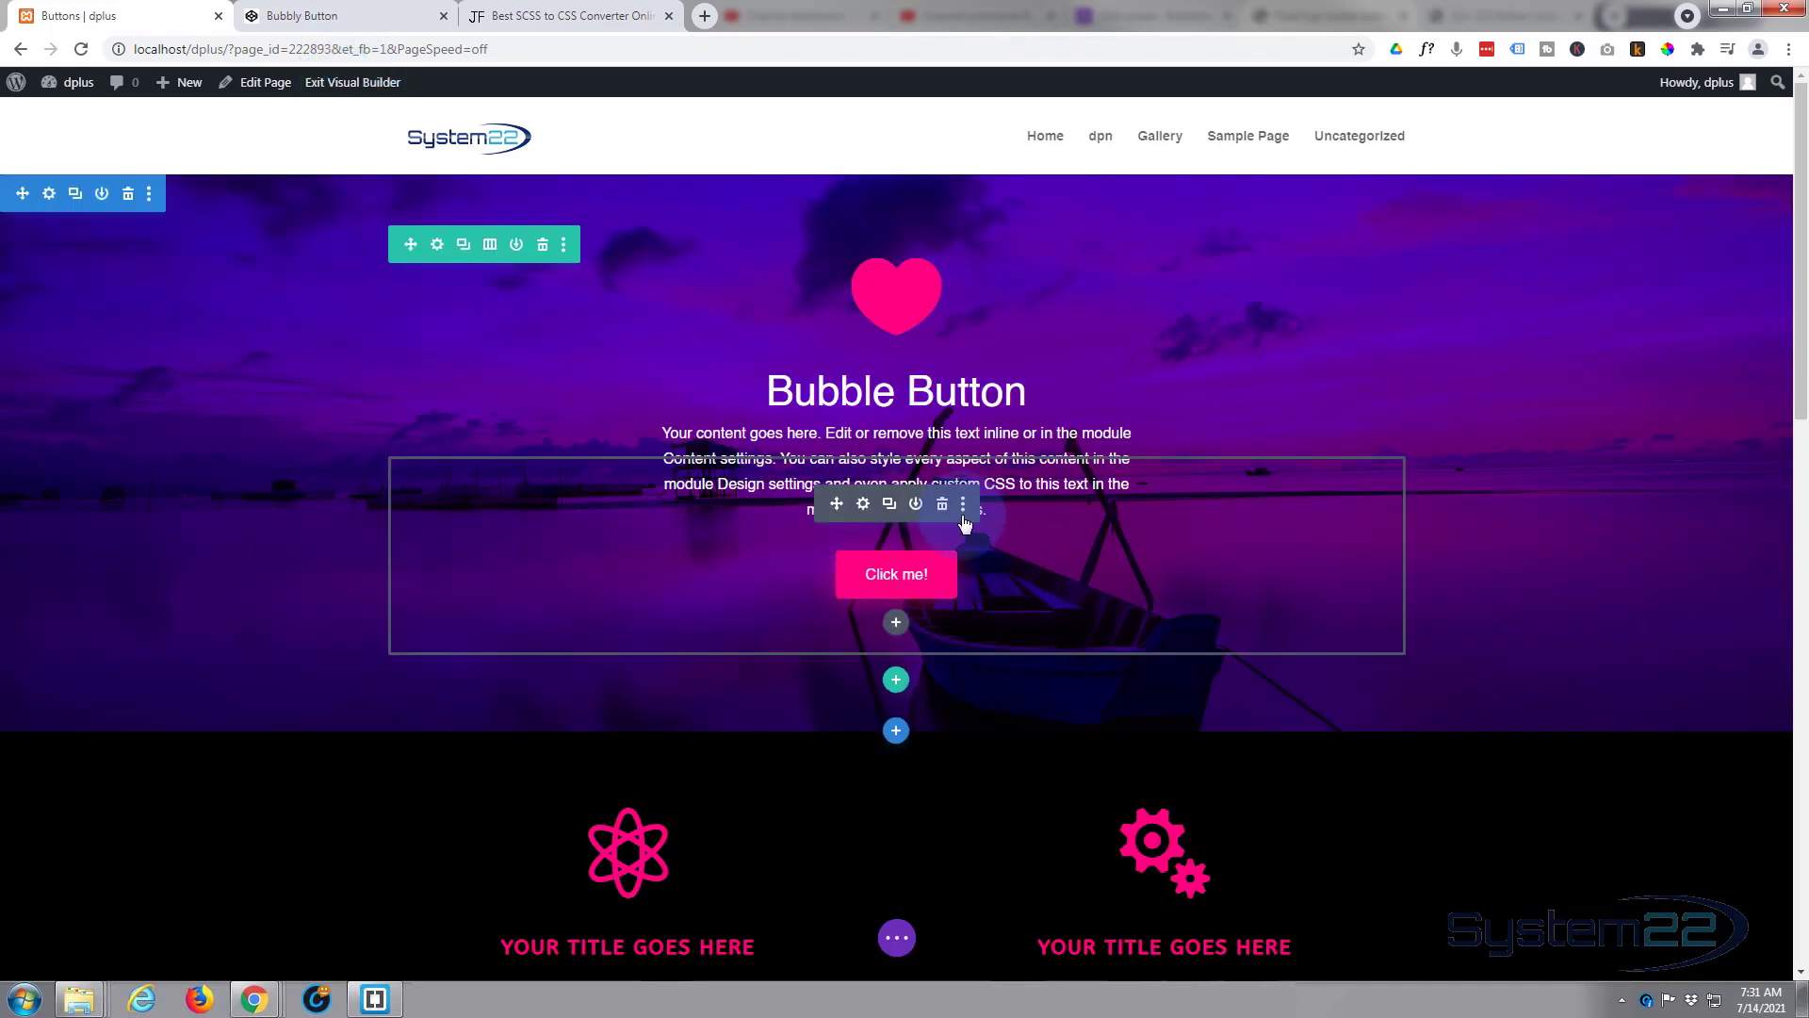
left_click(941, 504)
key("ctrl+z")
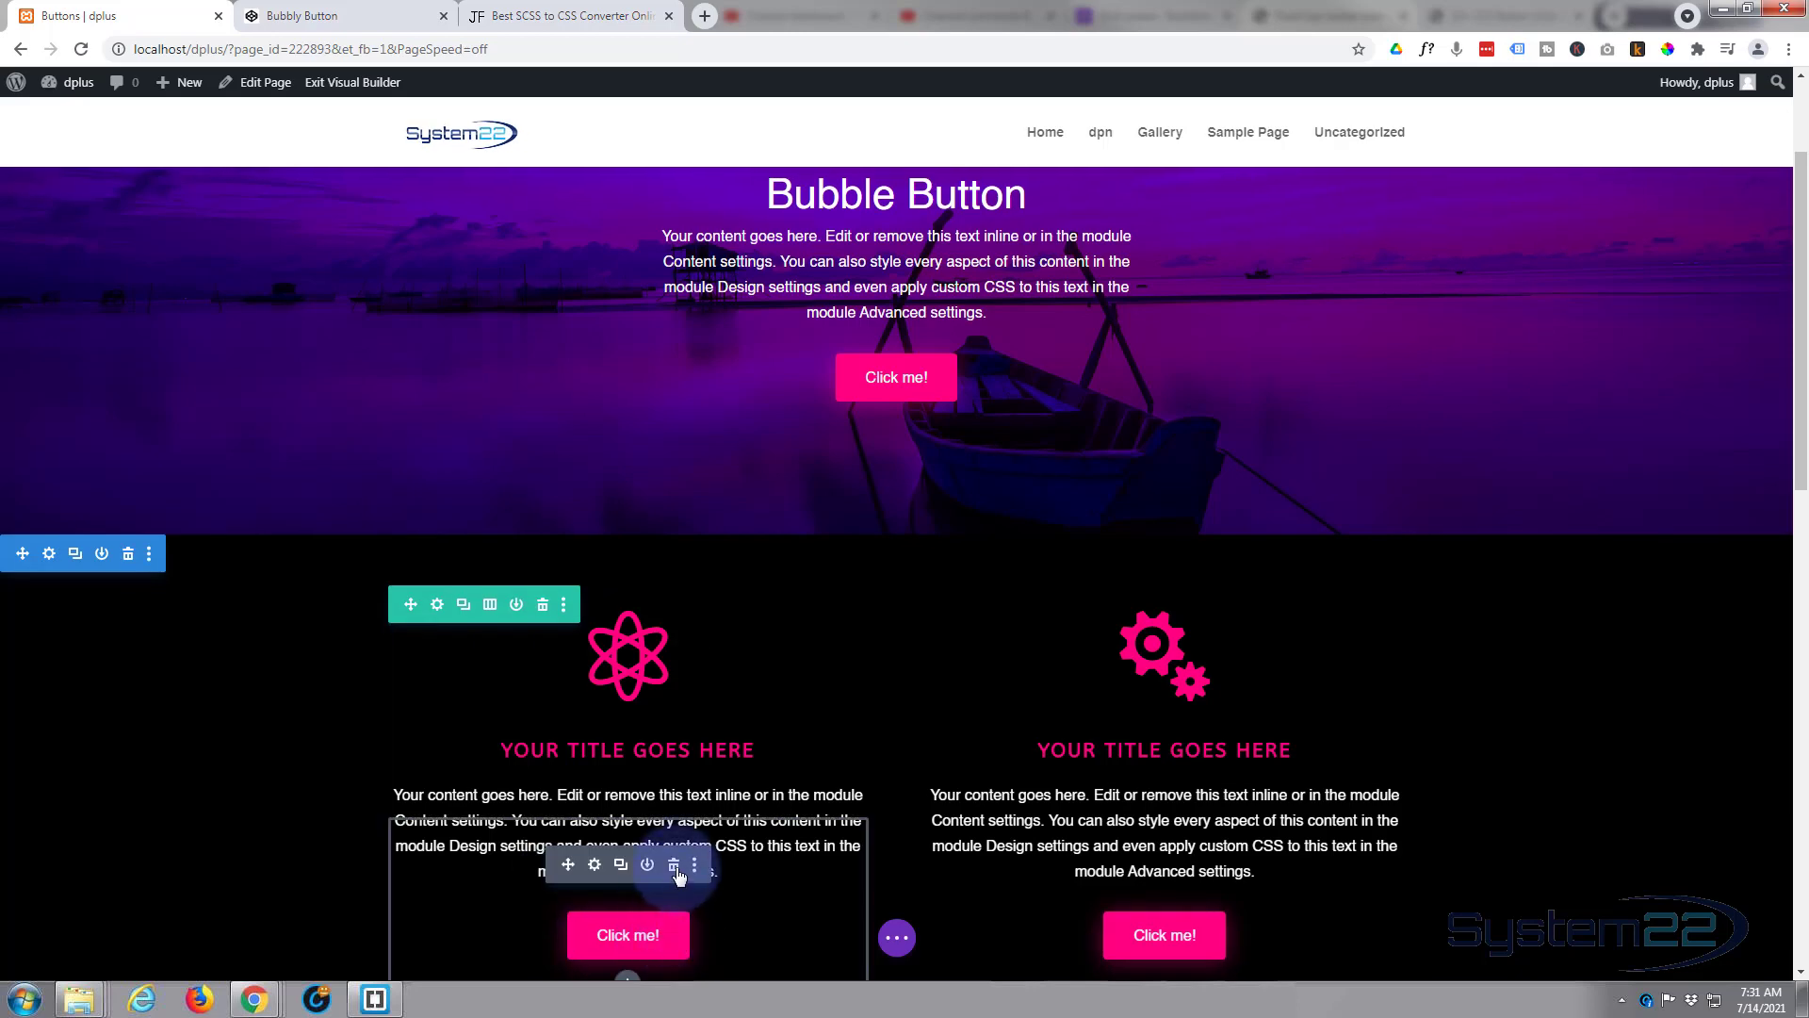
left_click(676, 871)
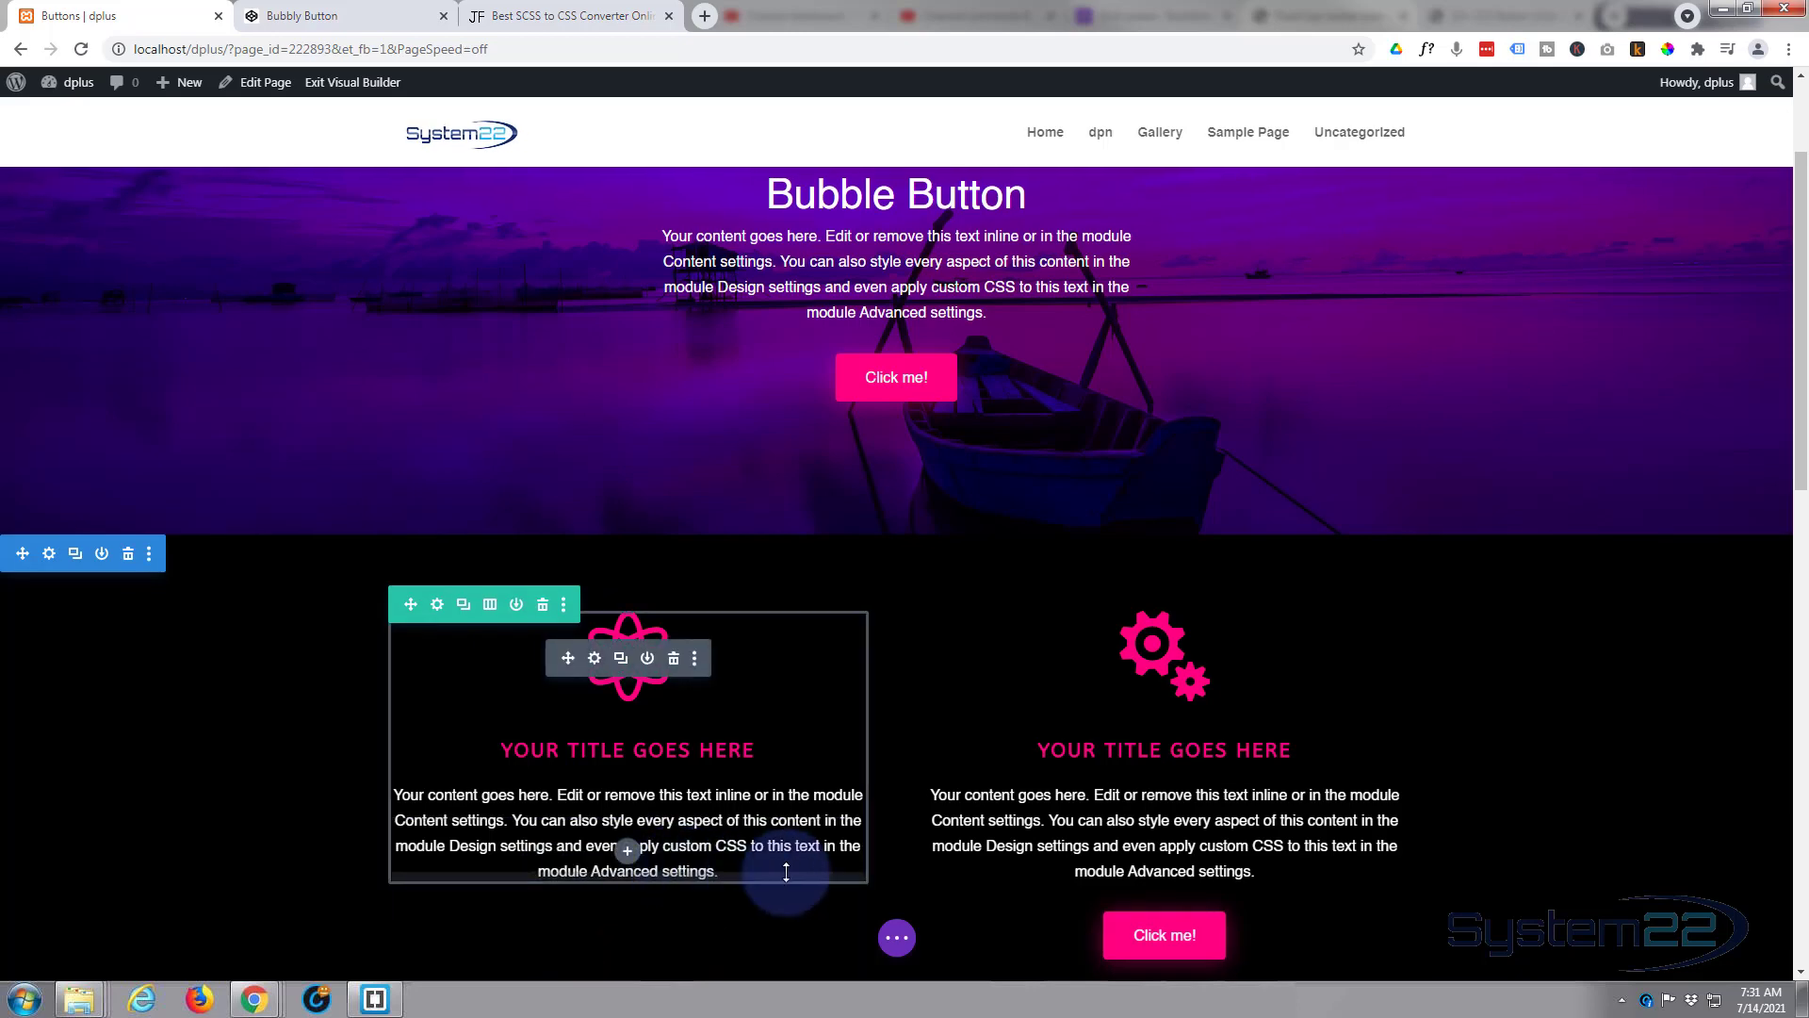
scroll(1281, 858, "down", 2)
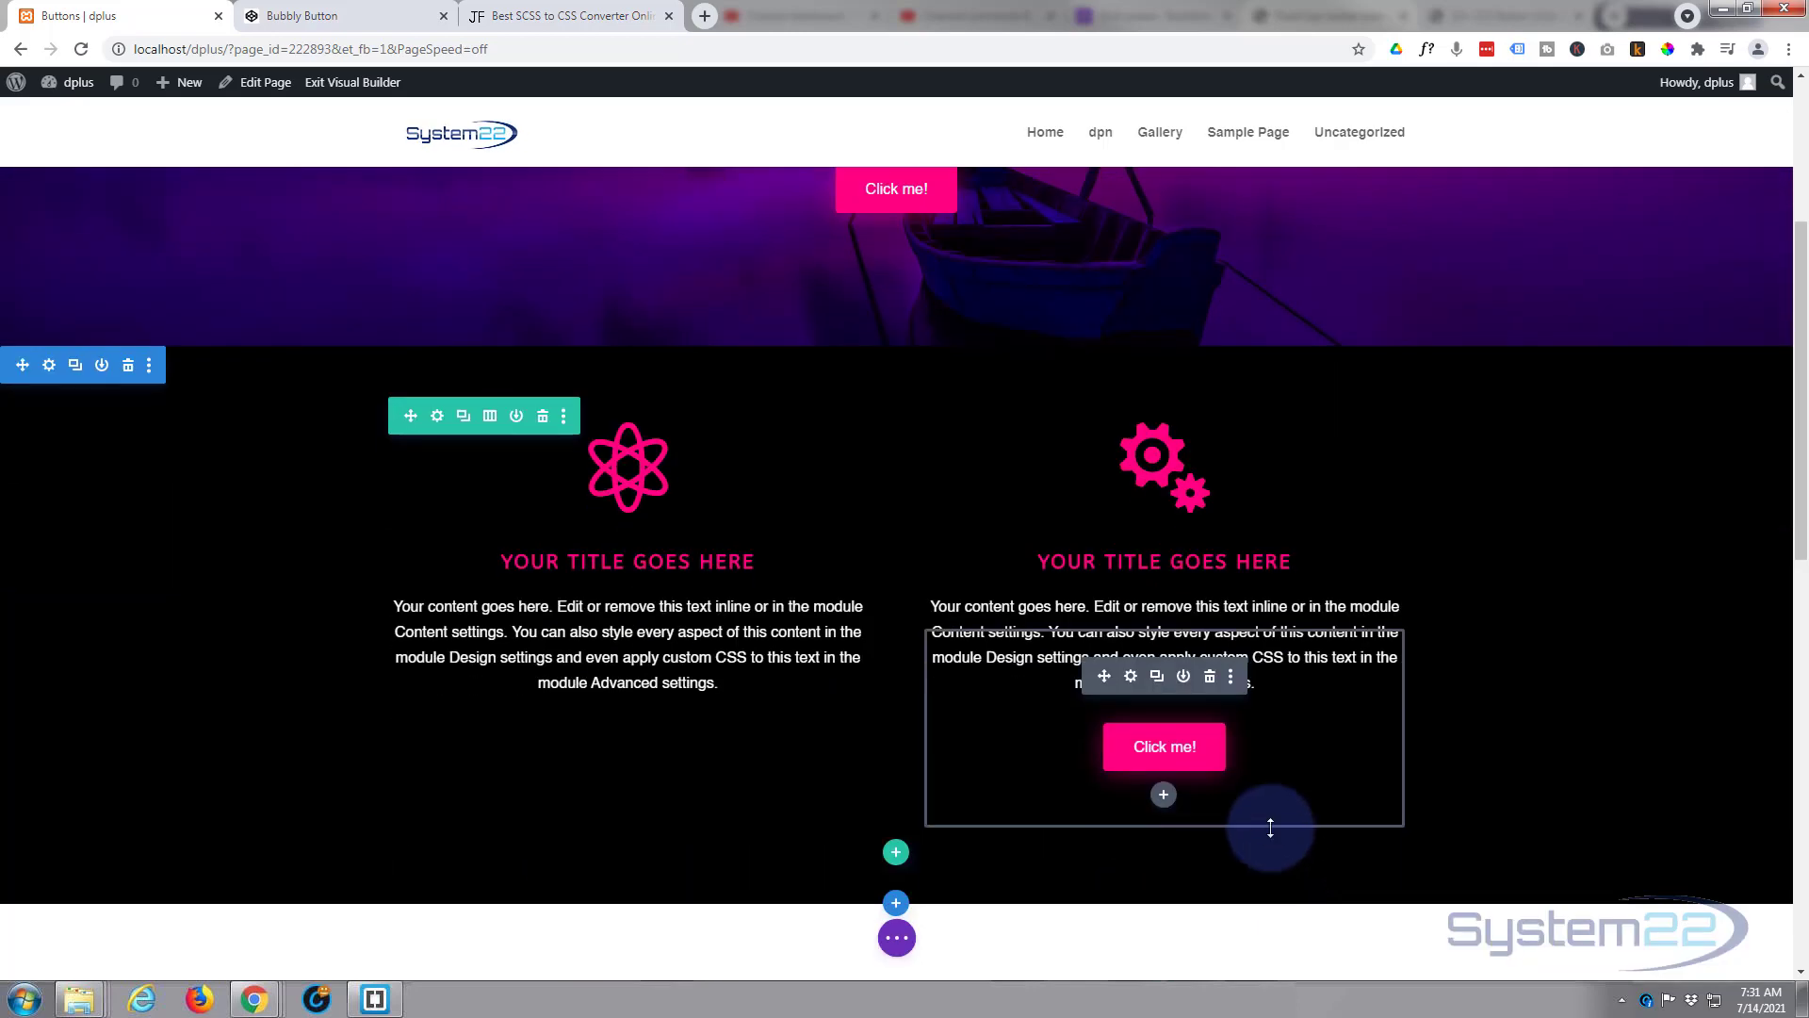
left_click(1213, 680)
scroll(929, 658, "up", 3)
scroll(908, 618, "up", 1)
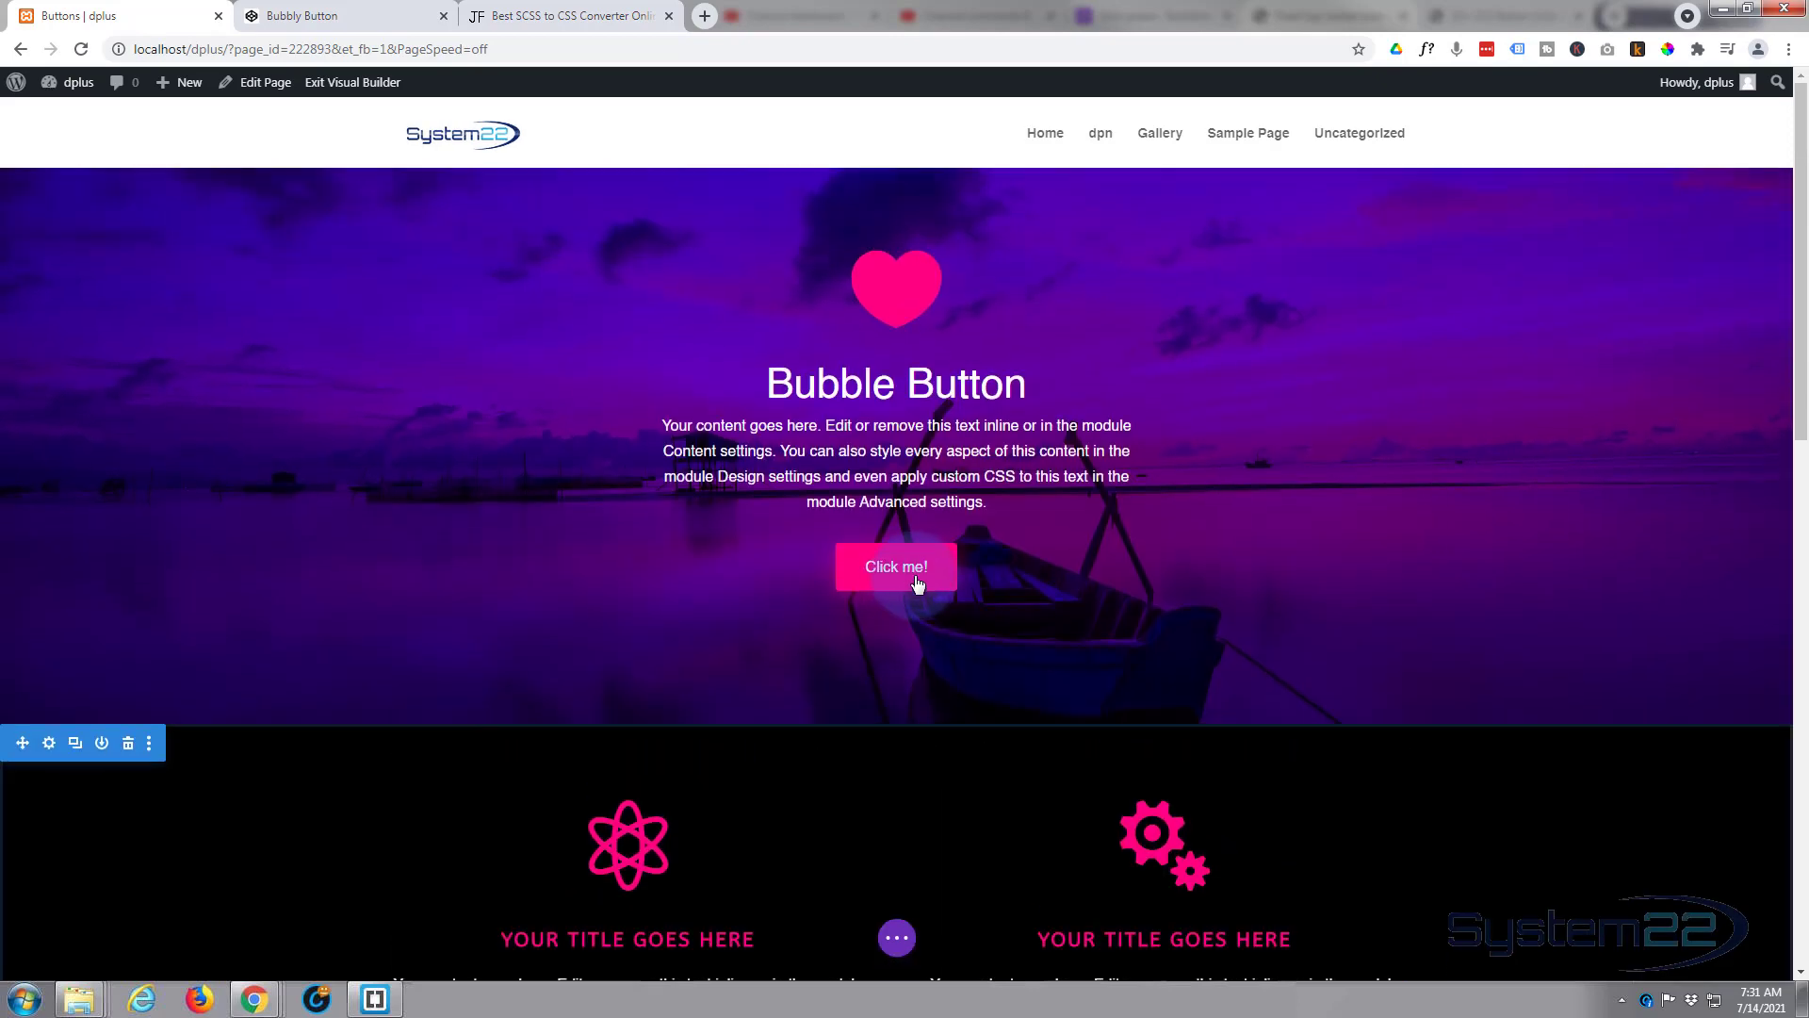
left_click(941, 506)
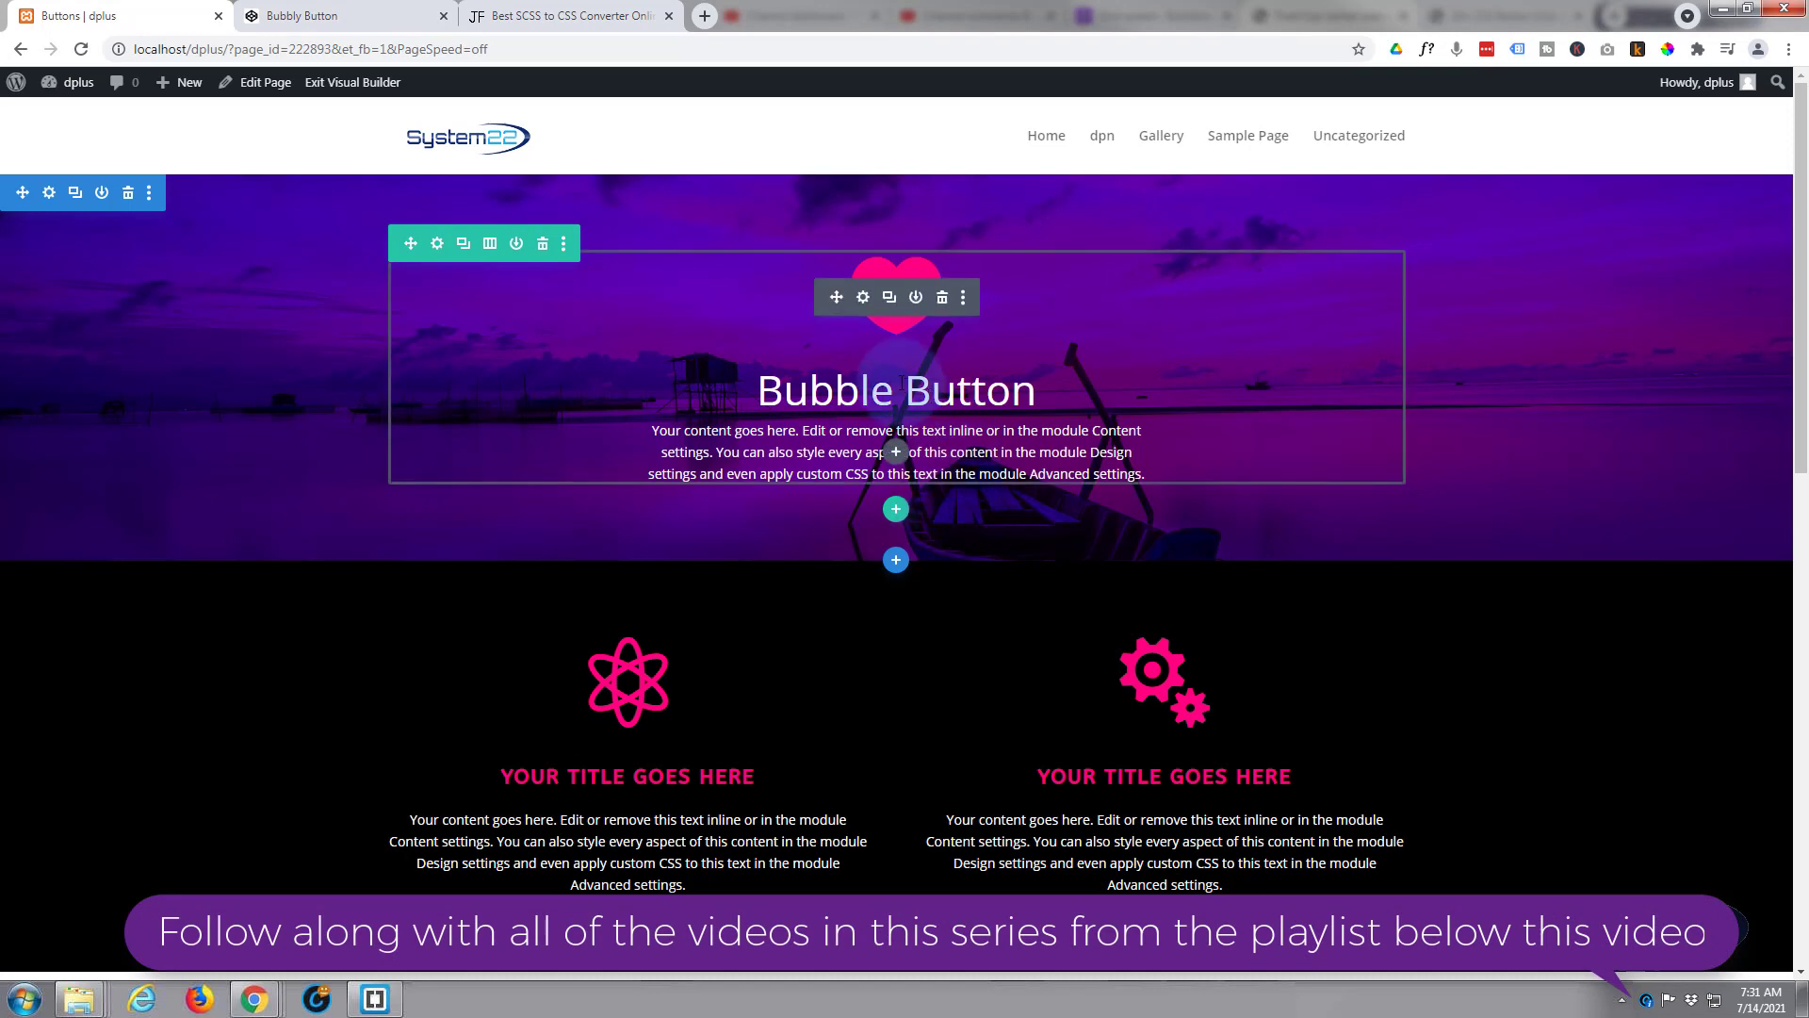
Step: Insert an empty Code module beneath the Bubble Button hero text
left_click(897, 453)
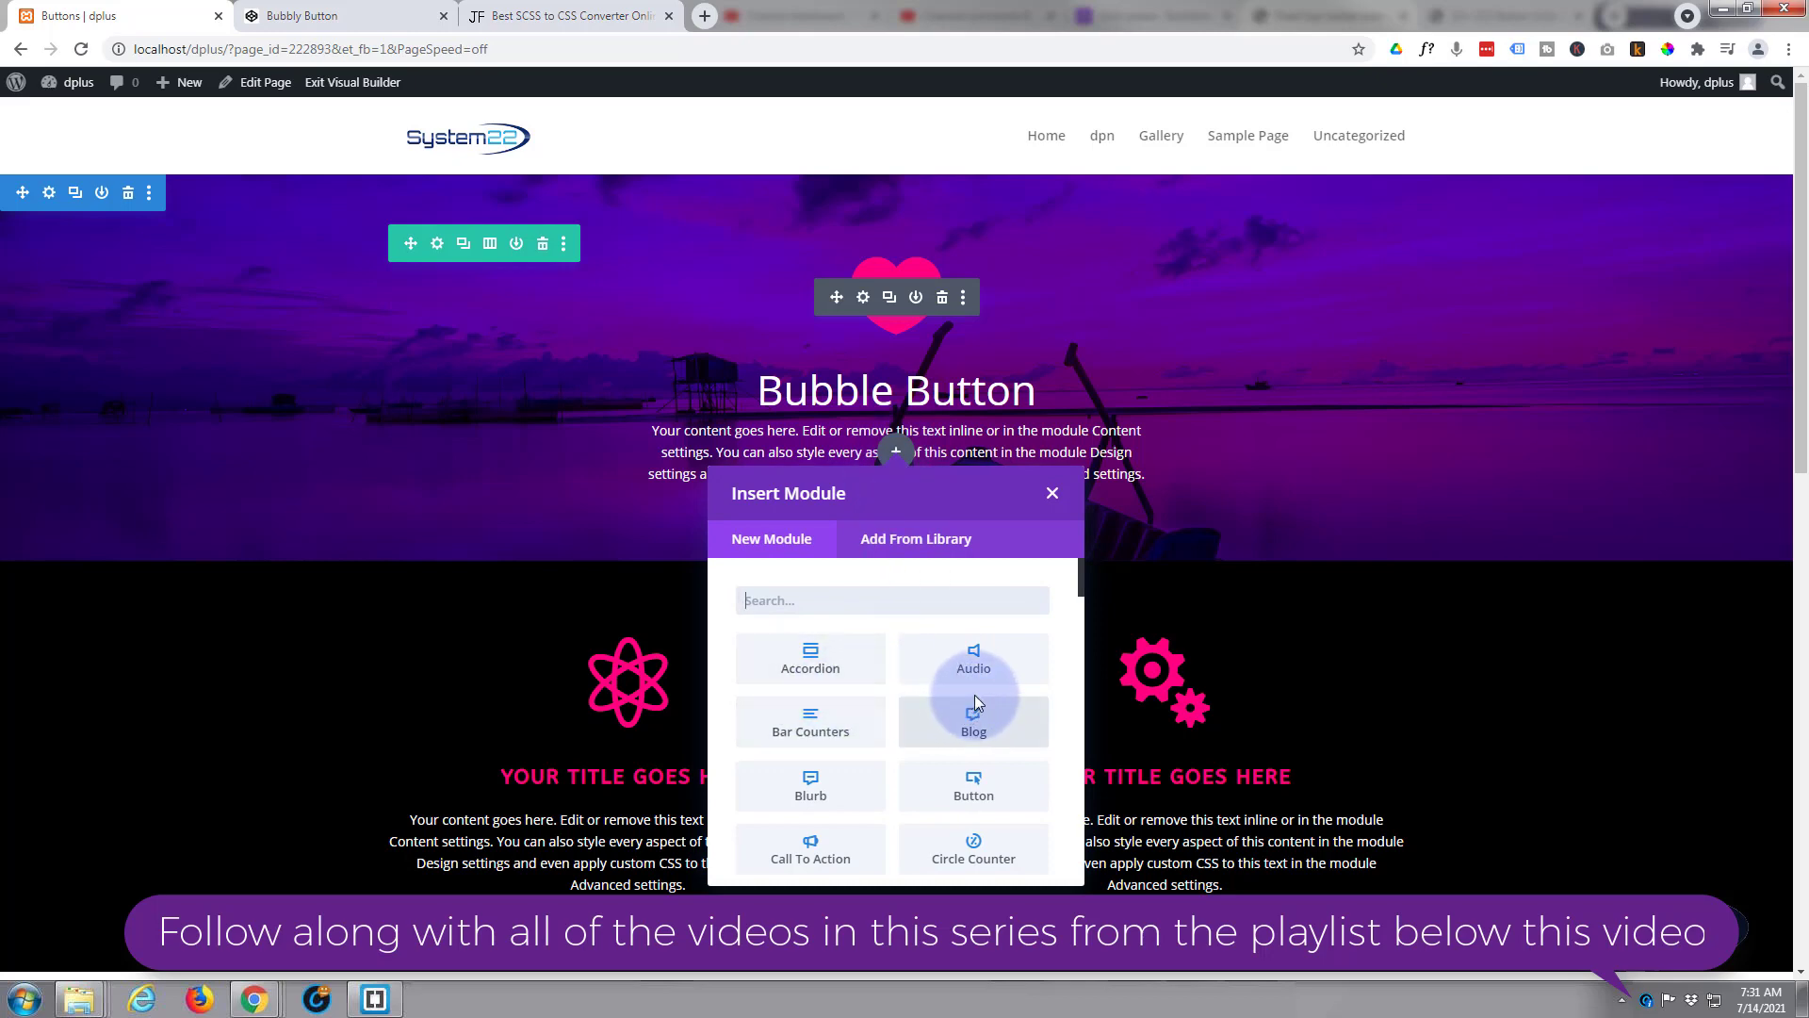
scroll(975, 695, "down", 3)
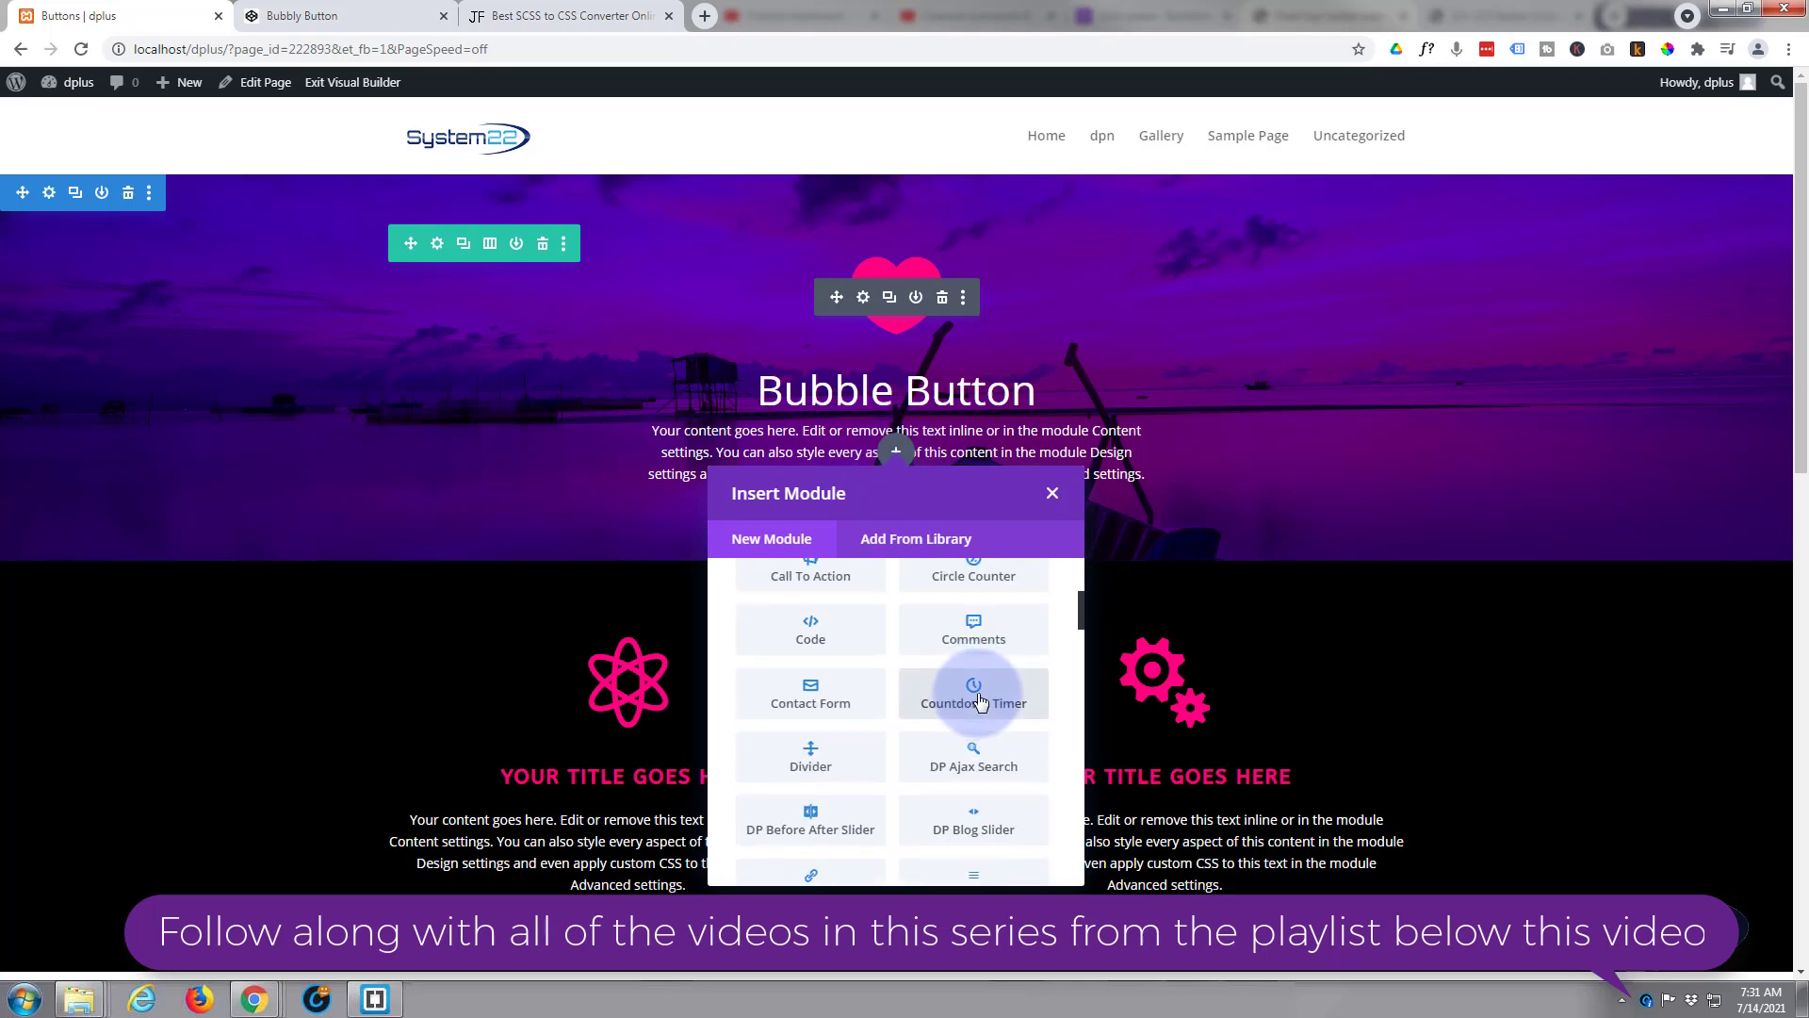
left_click(808, 638)
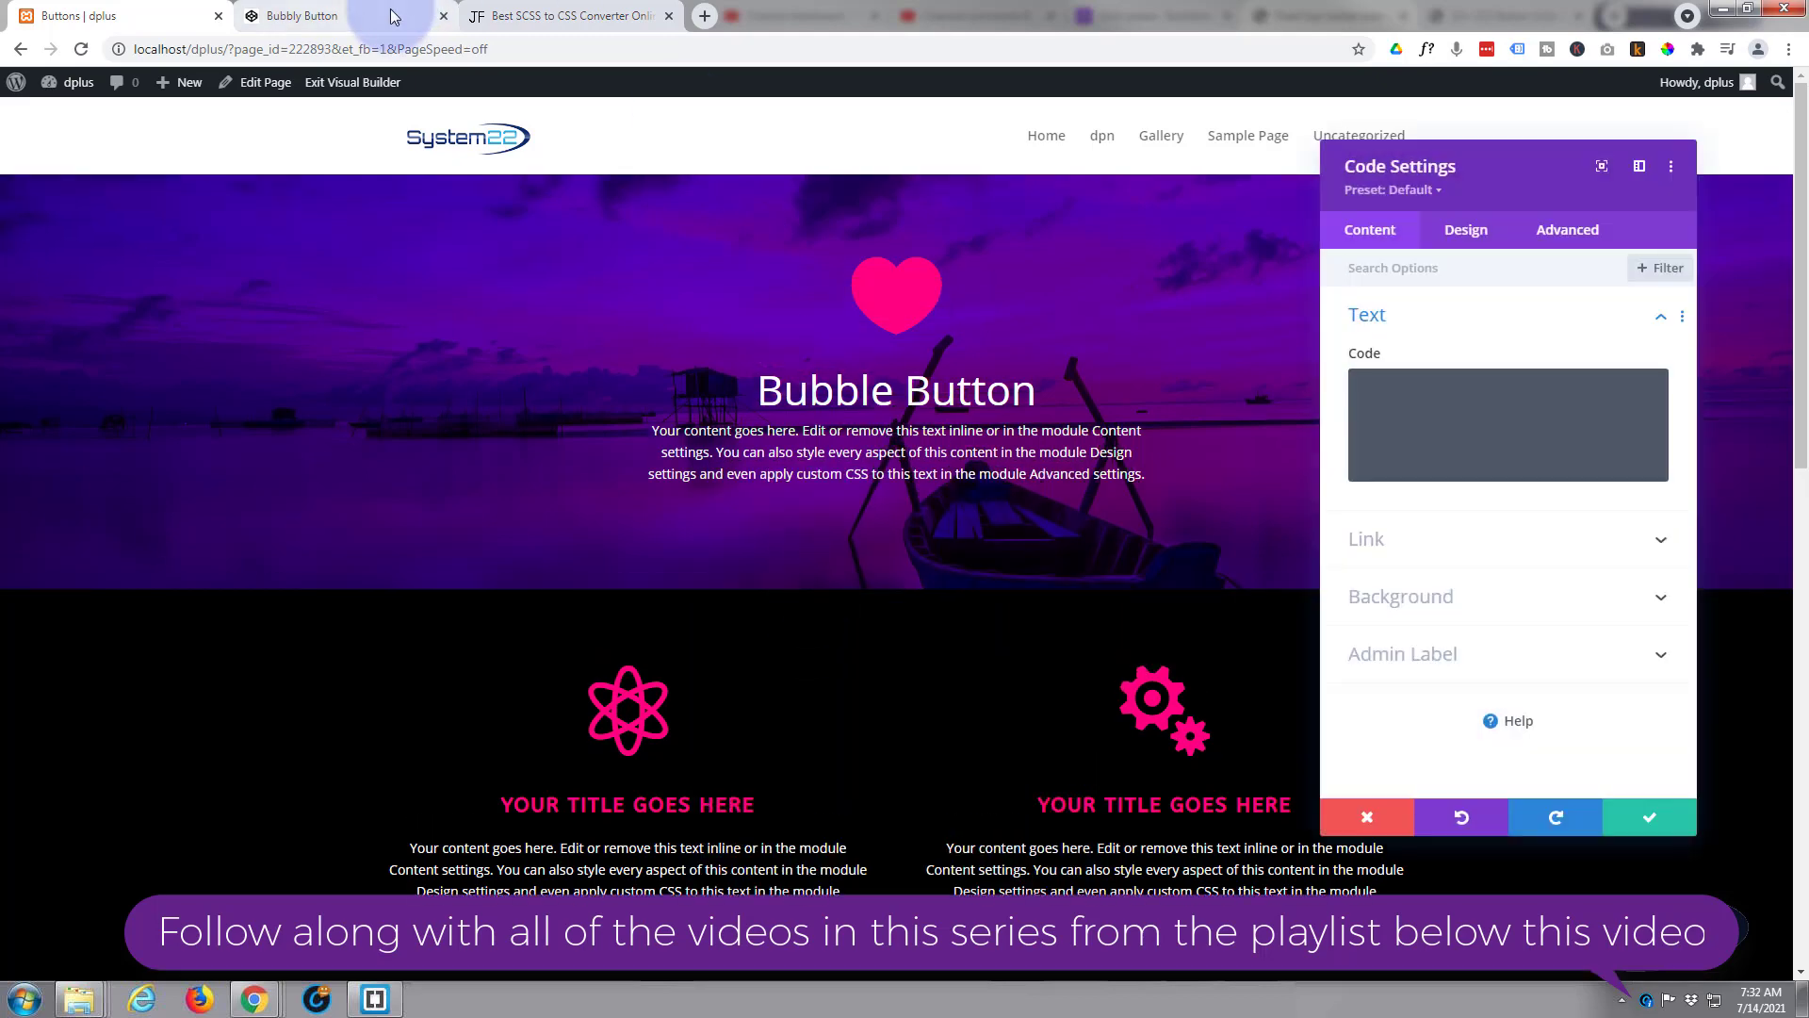
Step: Copy the pen's bubbly-button markup line and paste it into the Code module's field
left_click(329, 13)
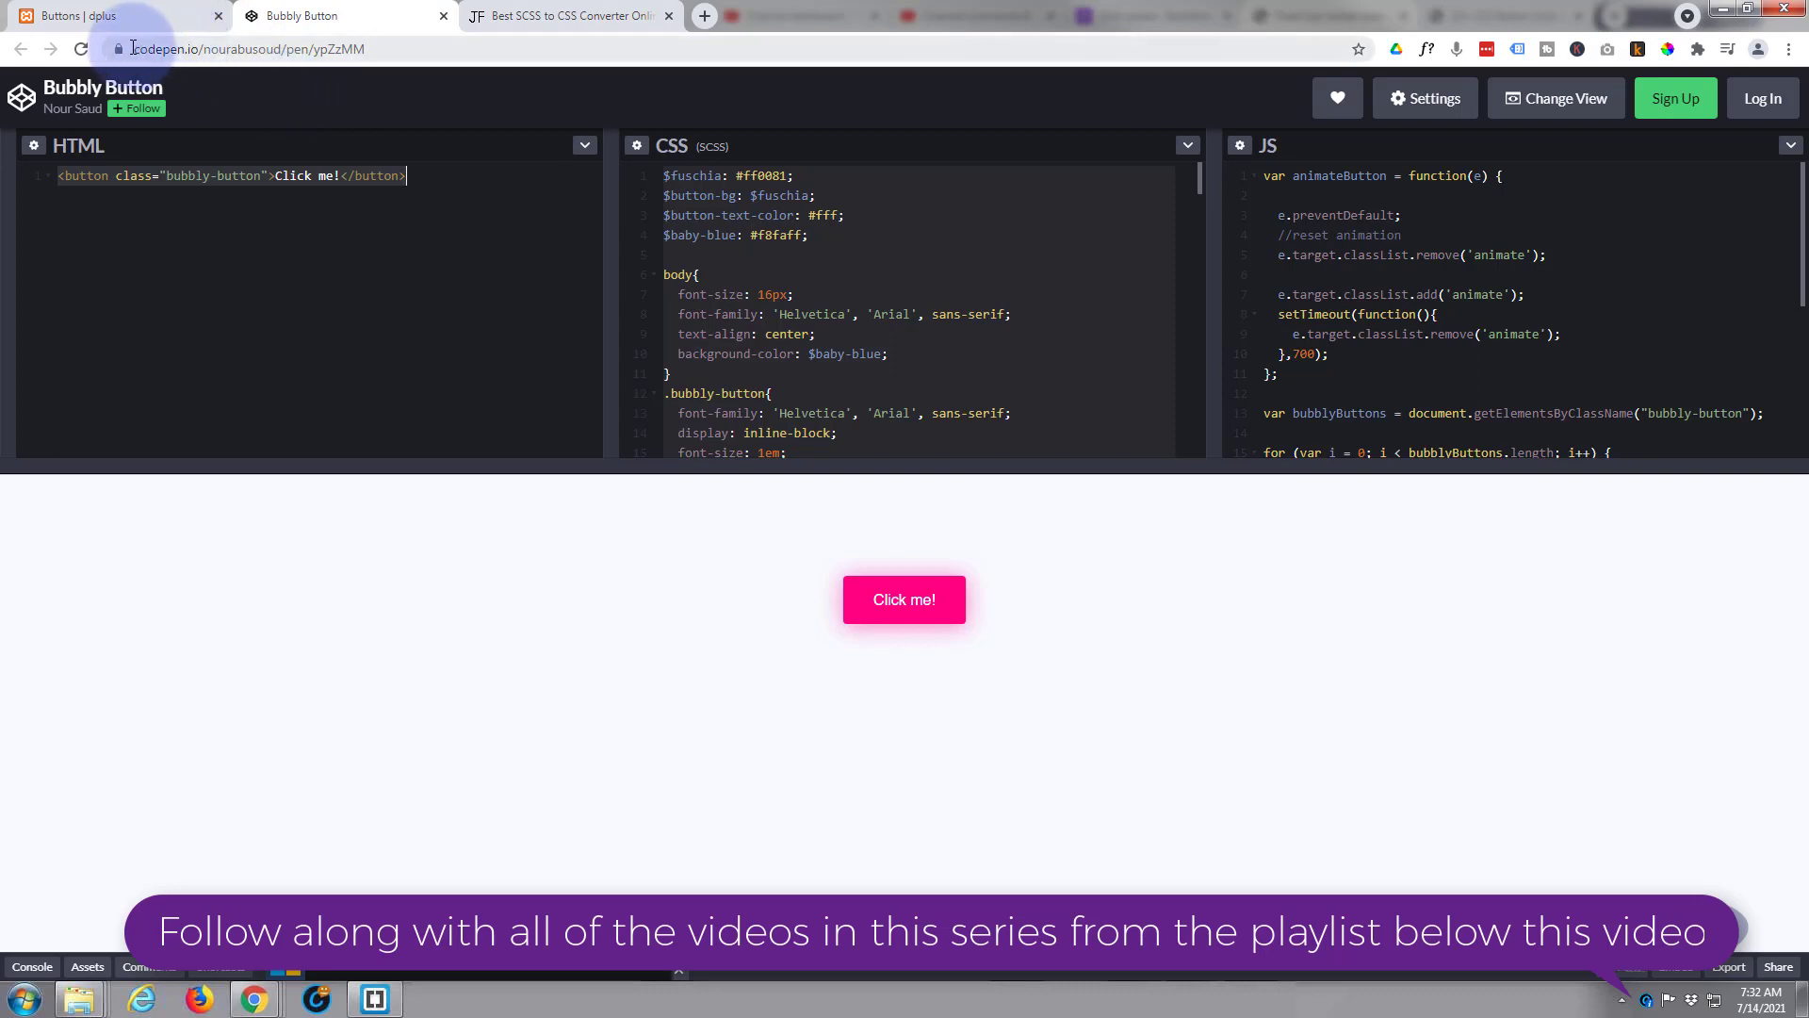
left_click(58, 176)
left_click_drag(58, 176, 428, 176)
key("ctrl+c")
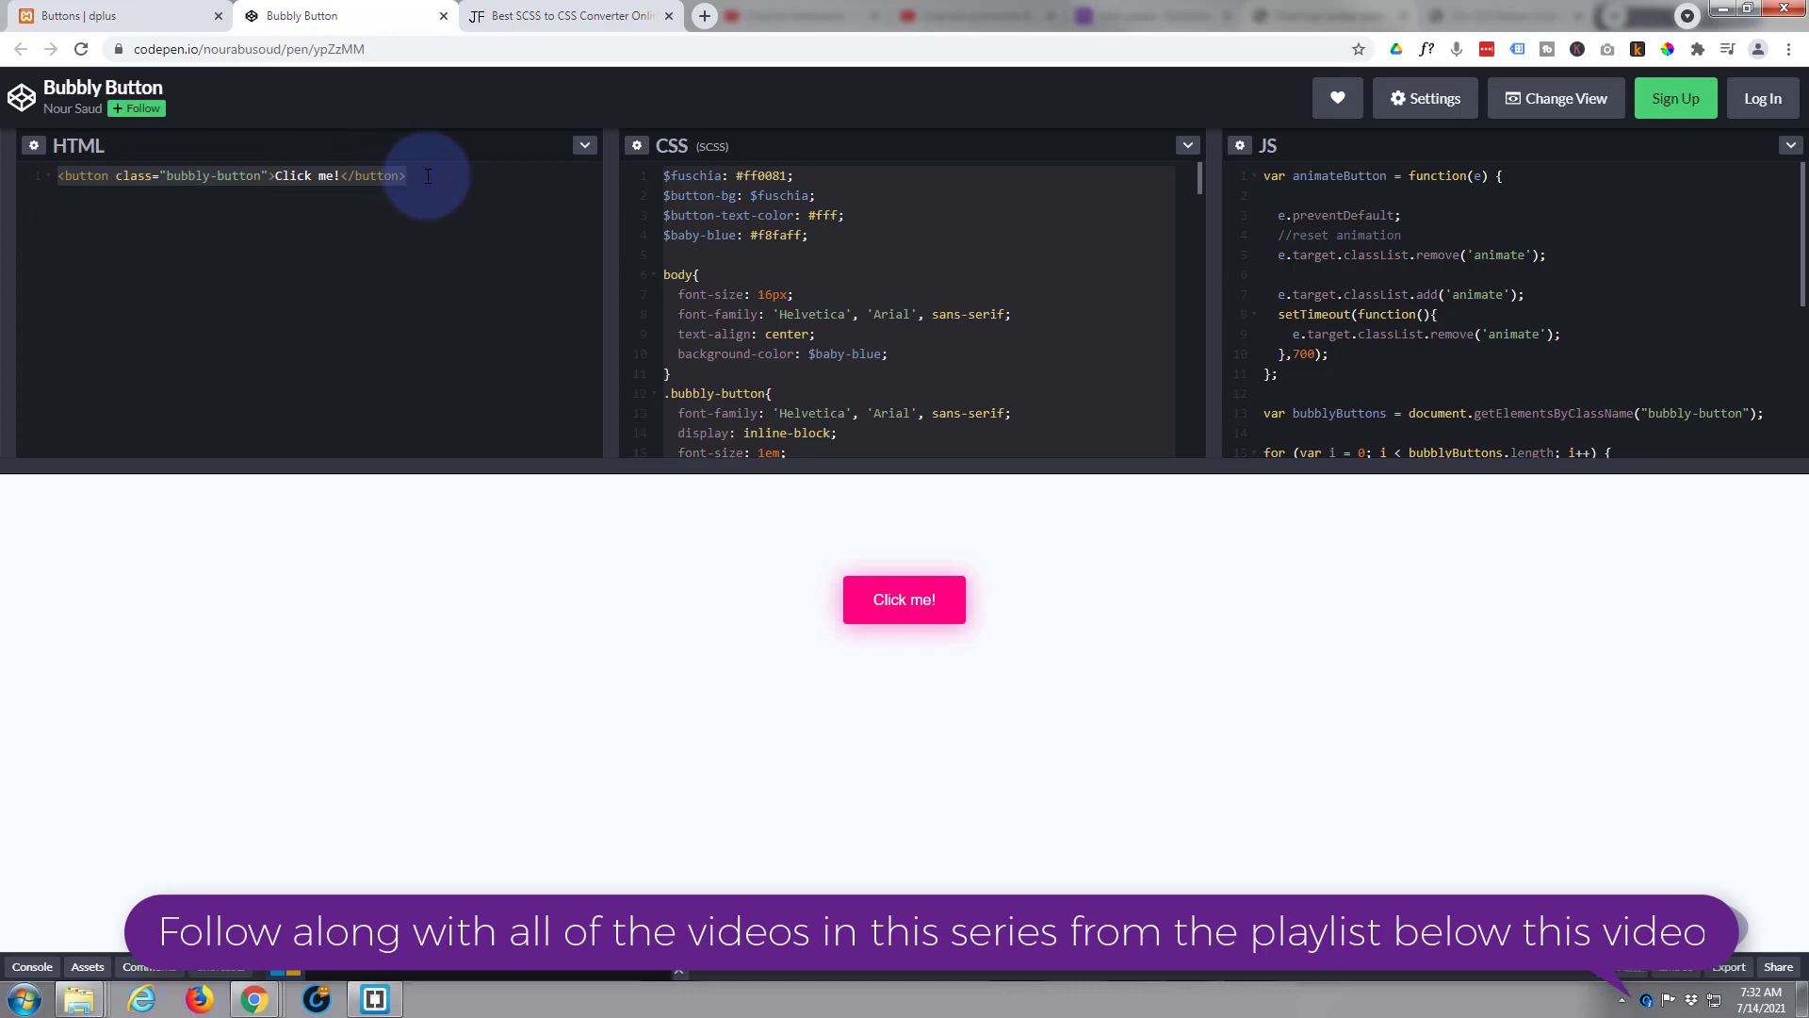
left_click(117, 17)
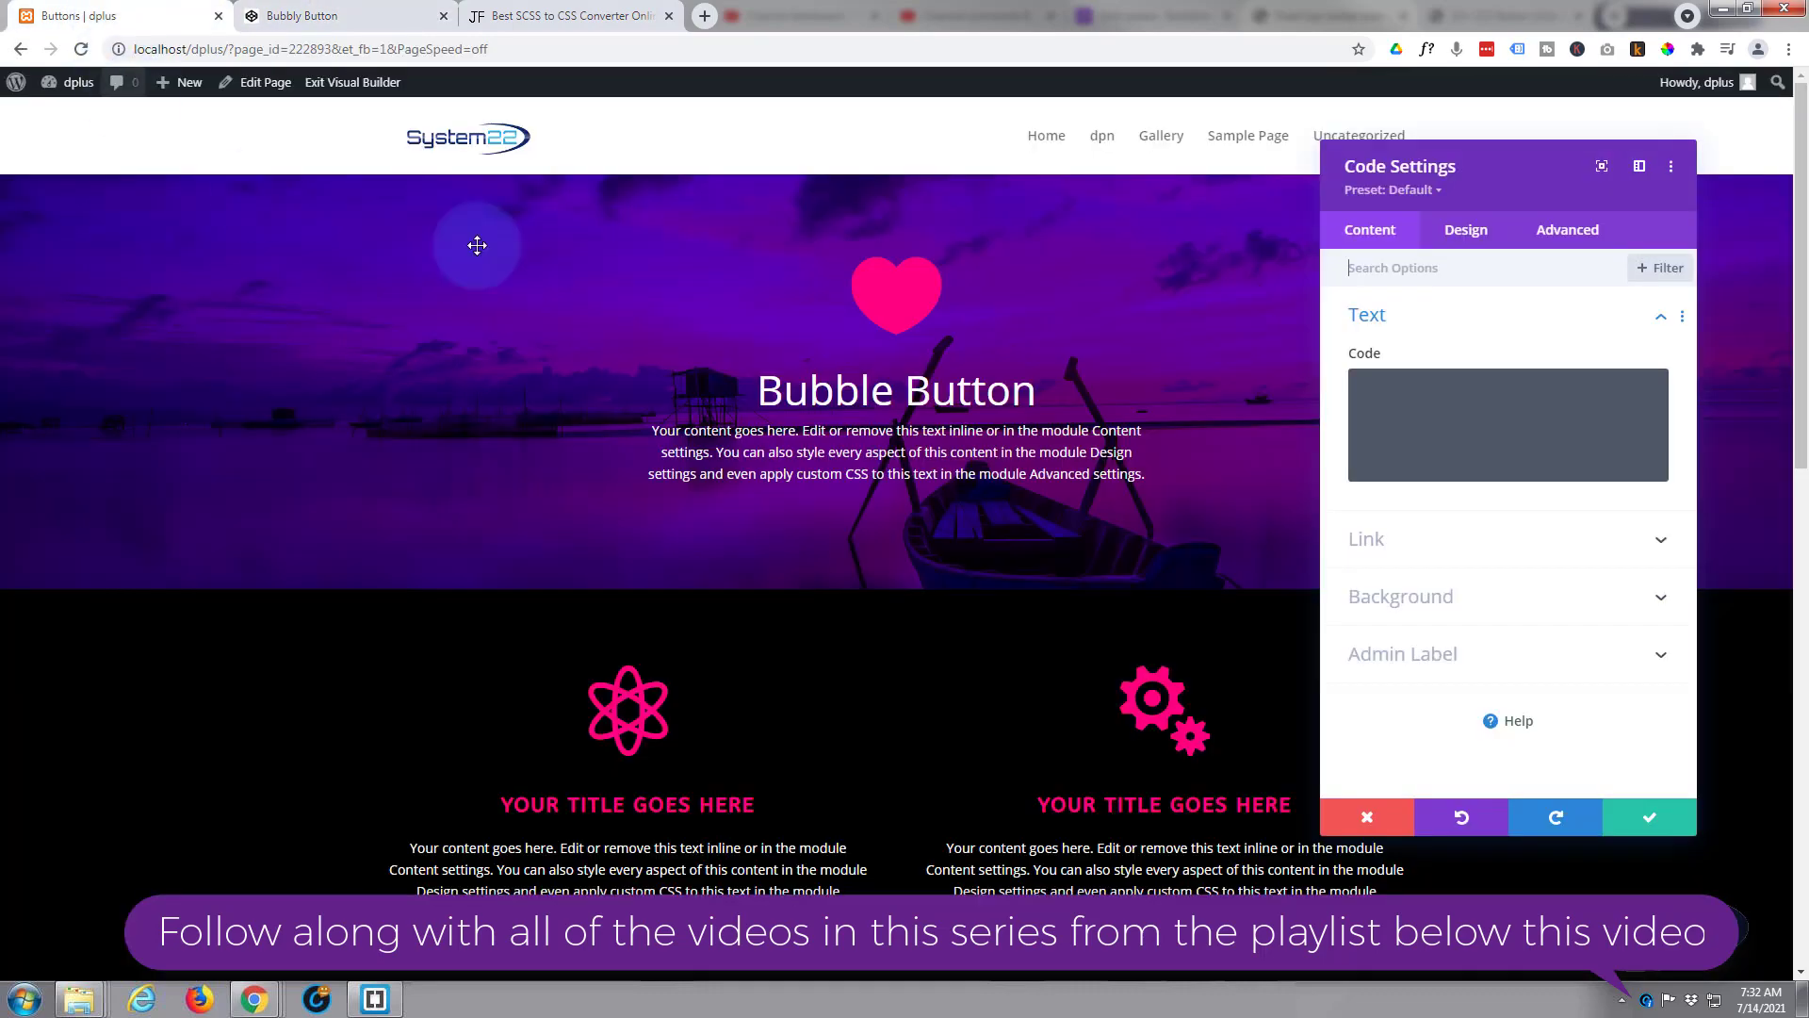
left_click(1361, 398)
key("ctrl+v")
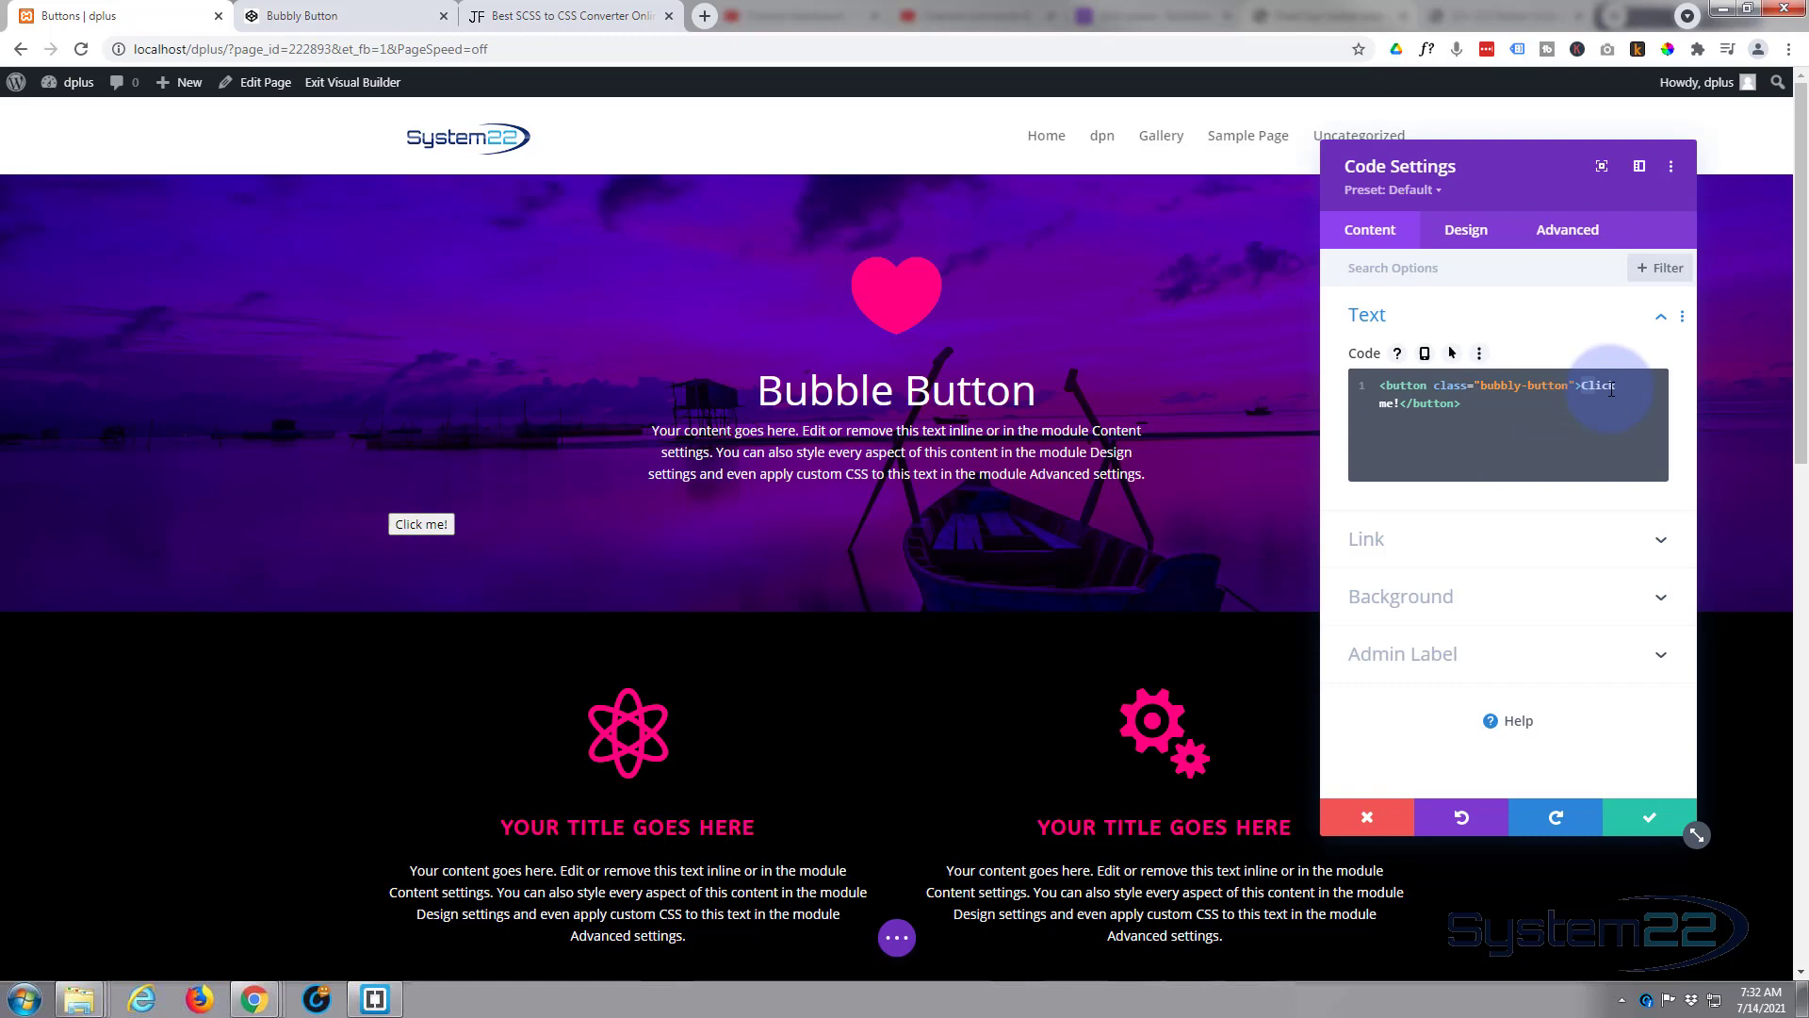
Step: Change the button's label from Click me! to Click Here!
left_click_drag(1581, 385, 1406, 403)
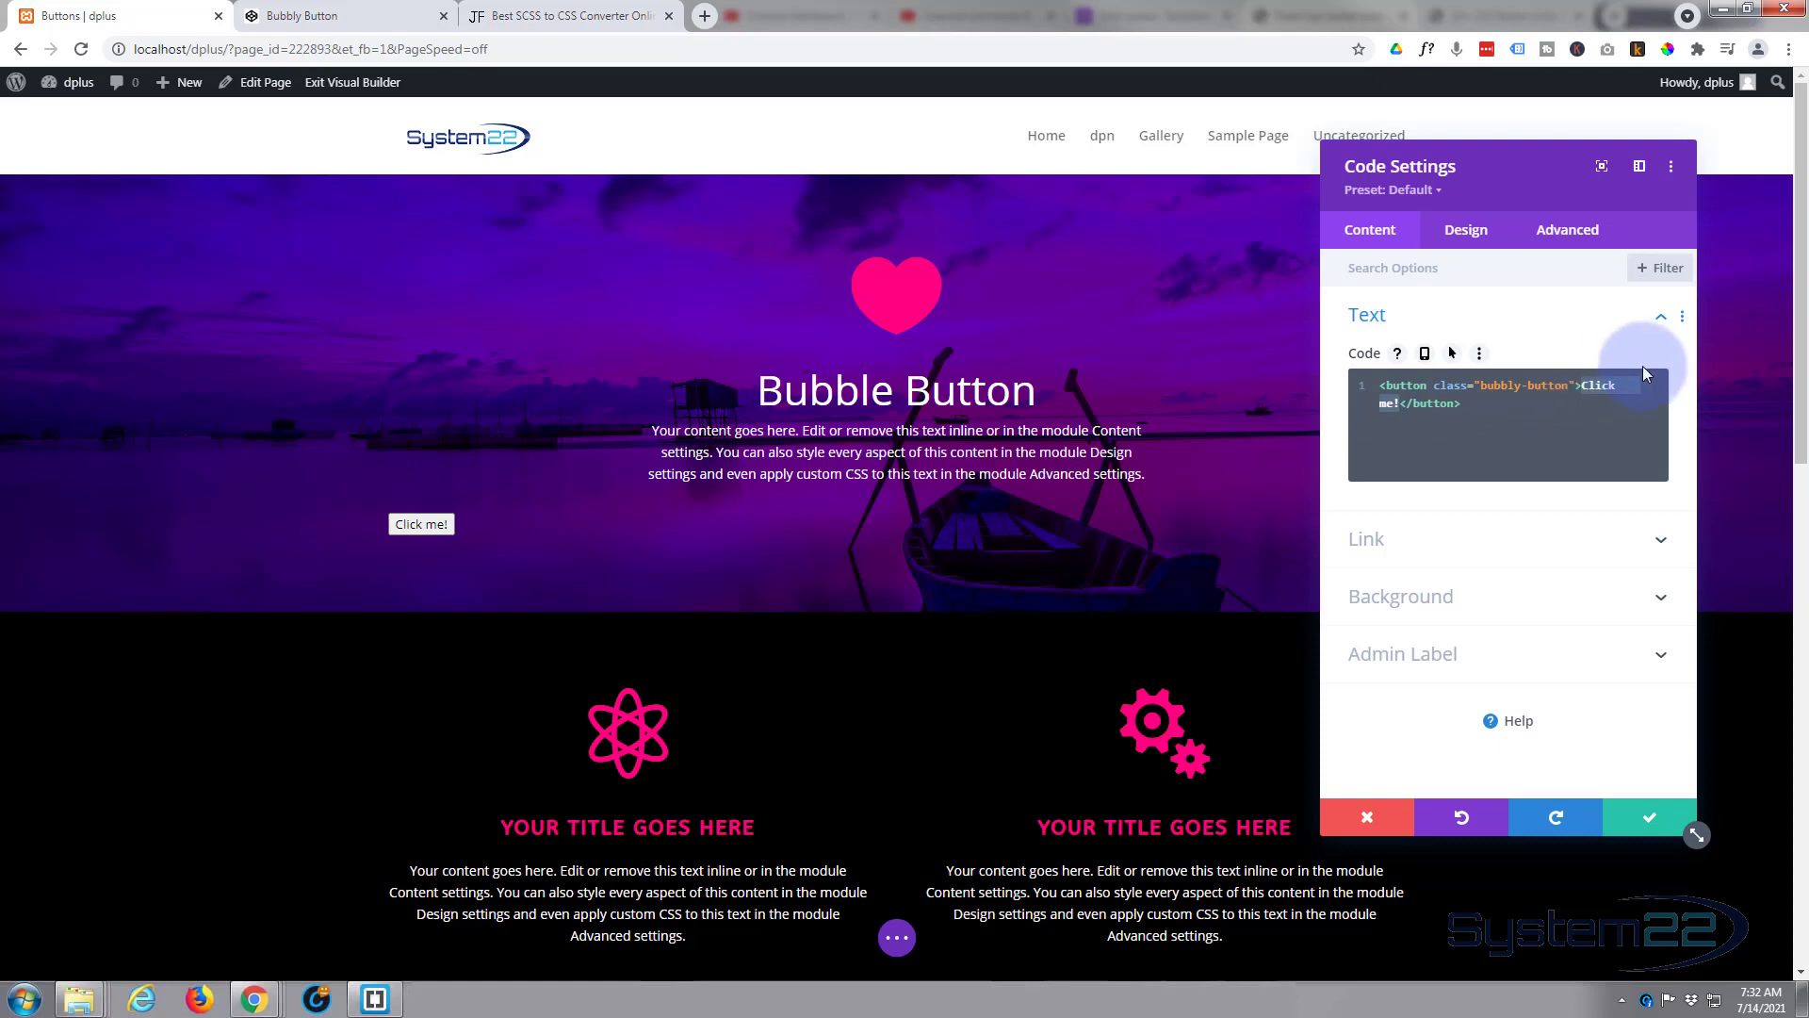
type("Click")
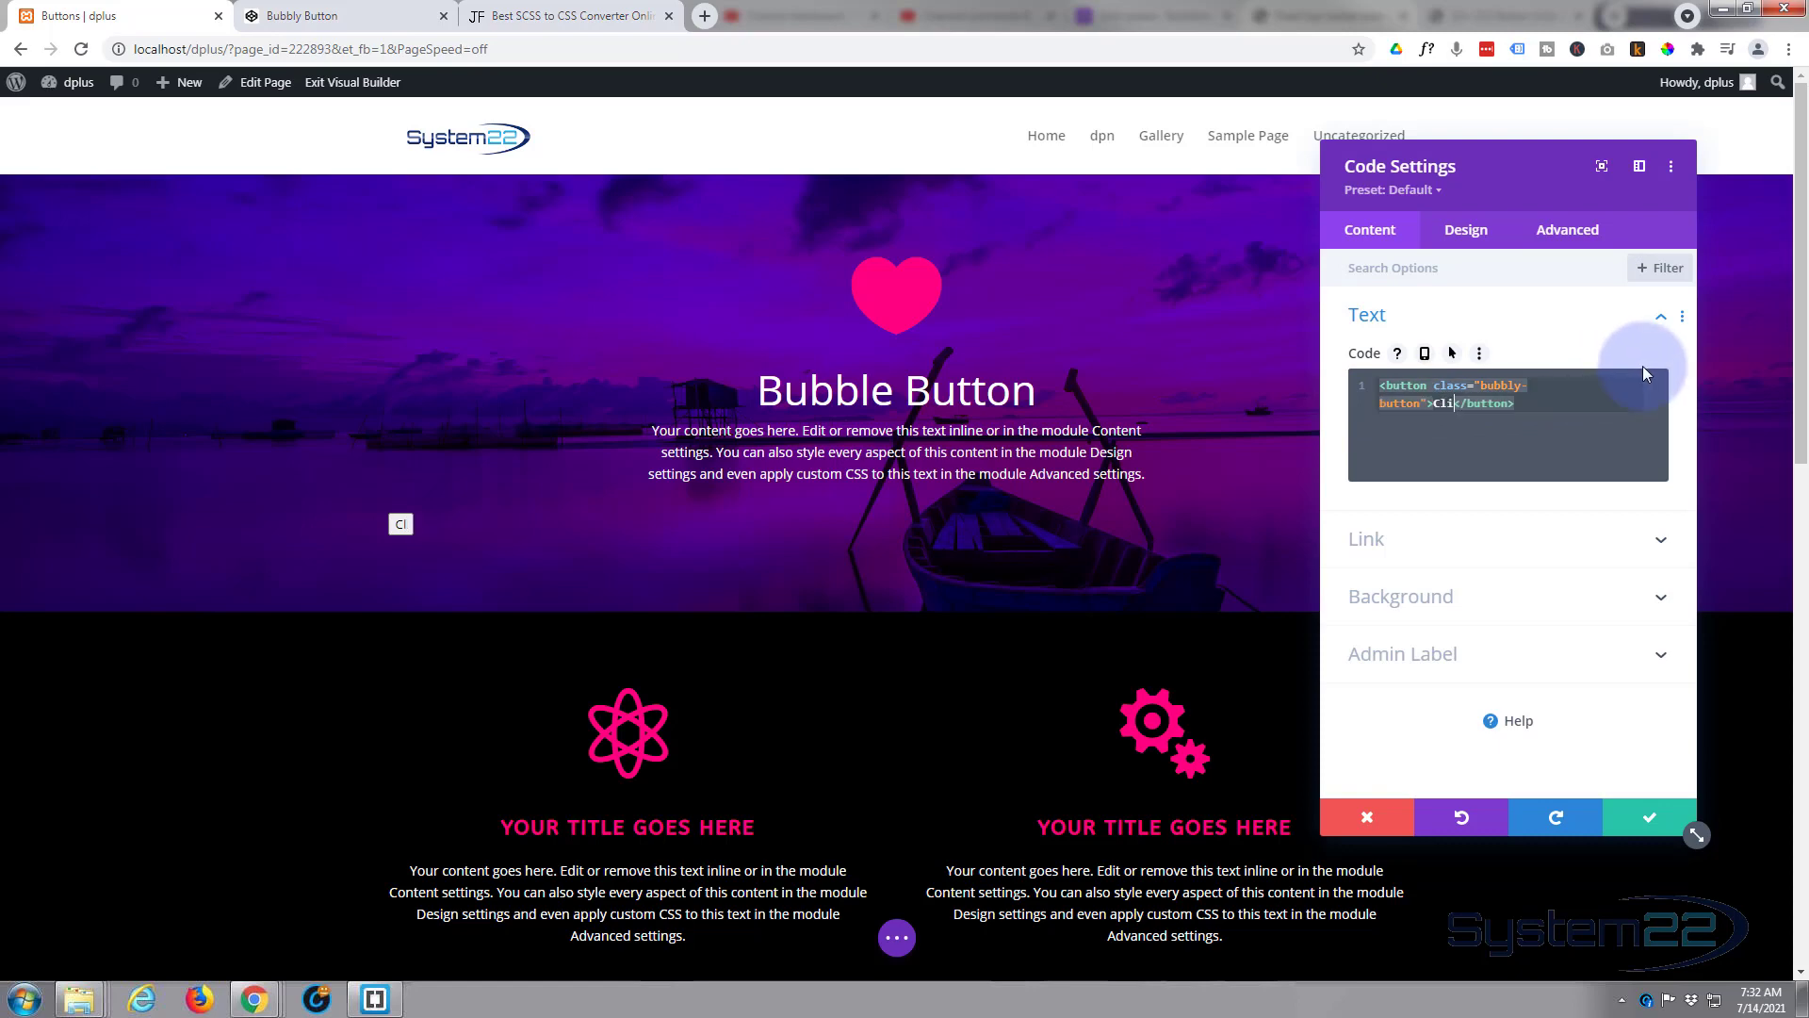
type(" Here!")
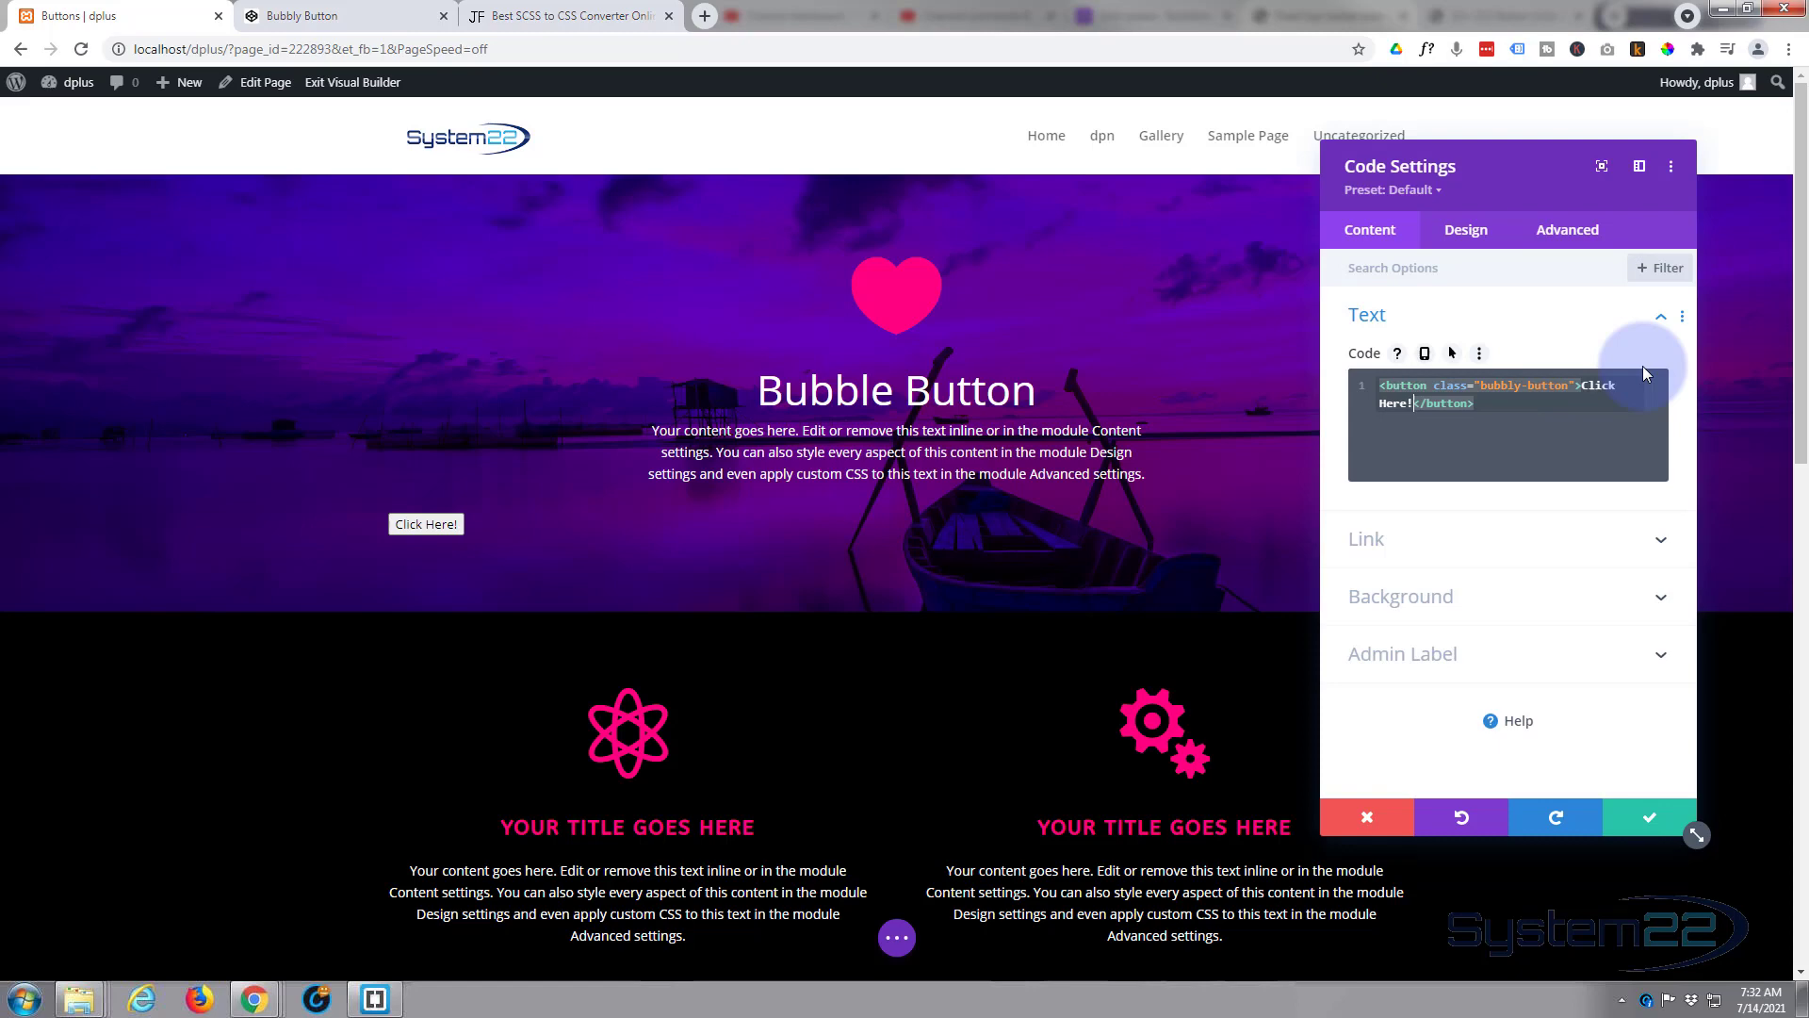
key("End")
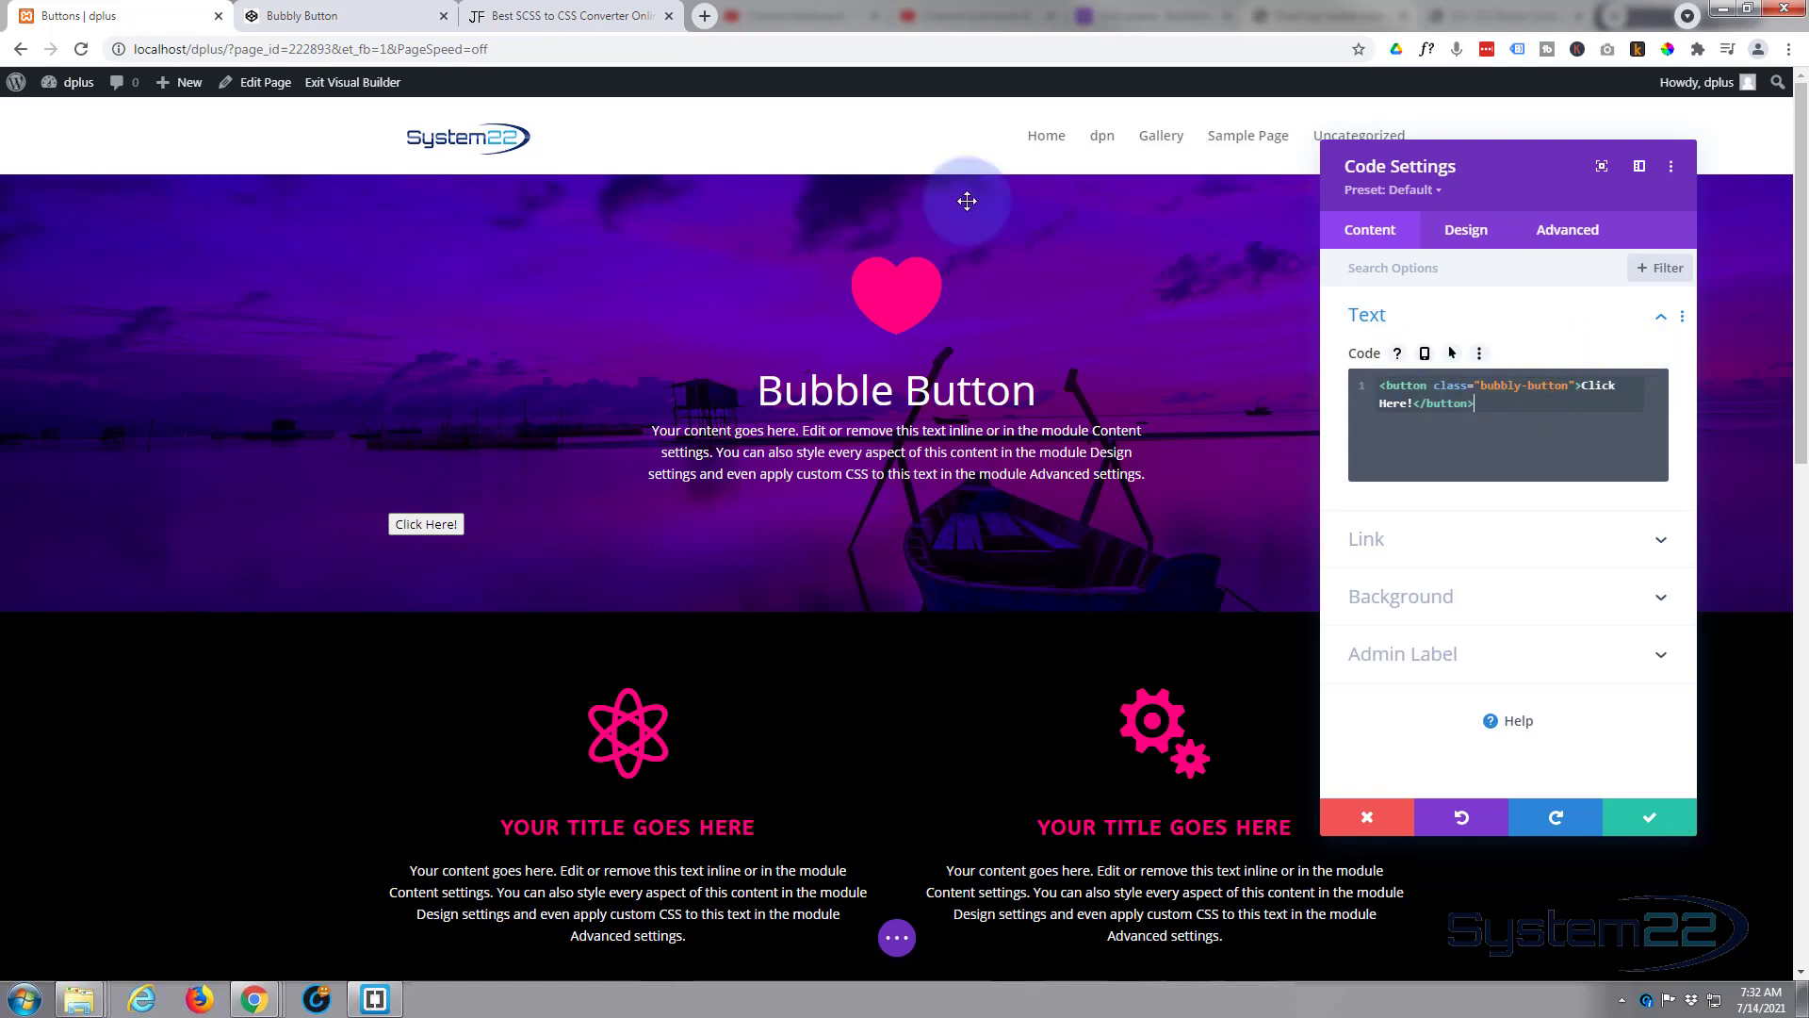
Step: Select all of the Bubbly Button pen's SCSS and move to the SCSS to CSS converter
left_click(353, 24)
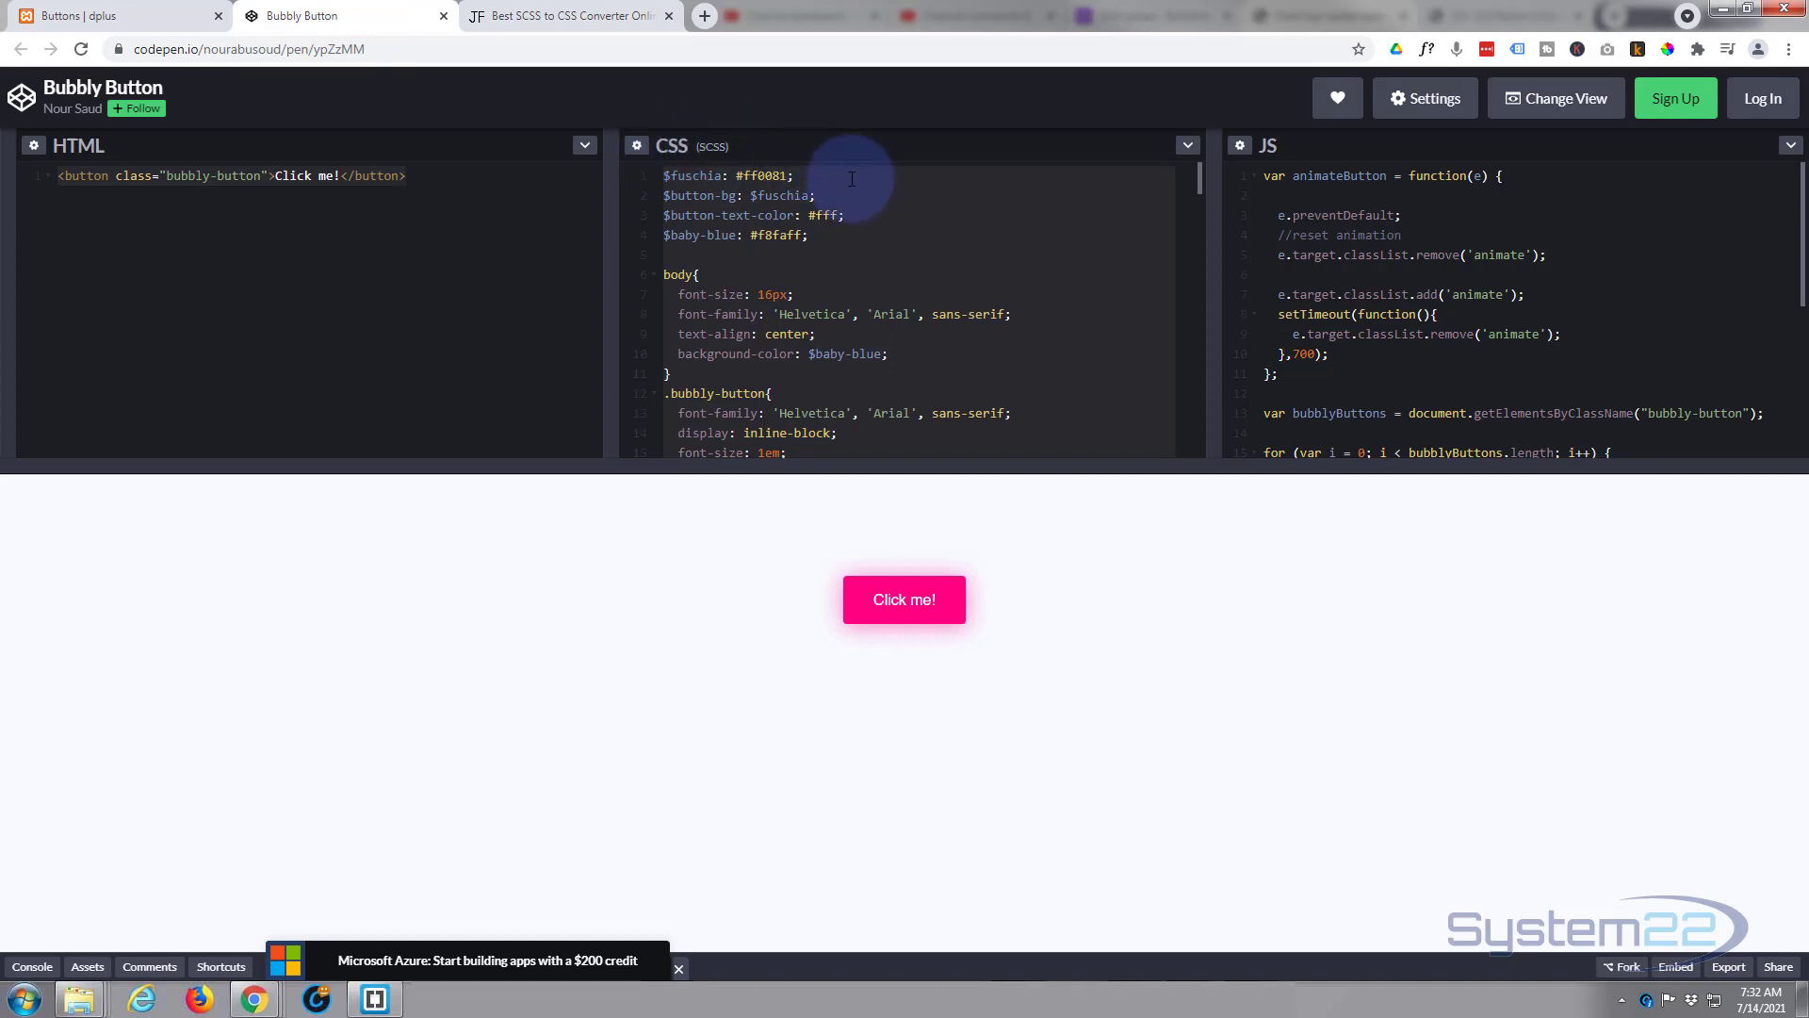
left_click(864, 211)
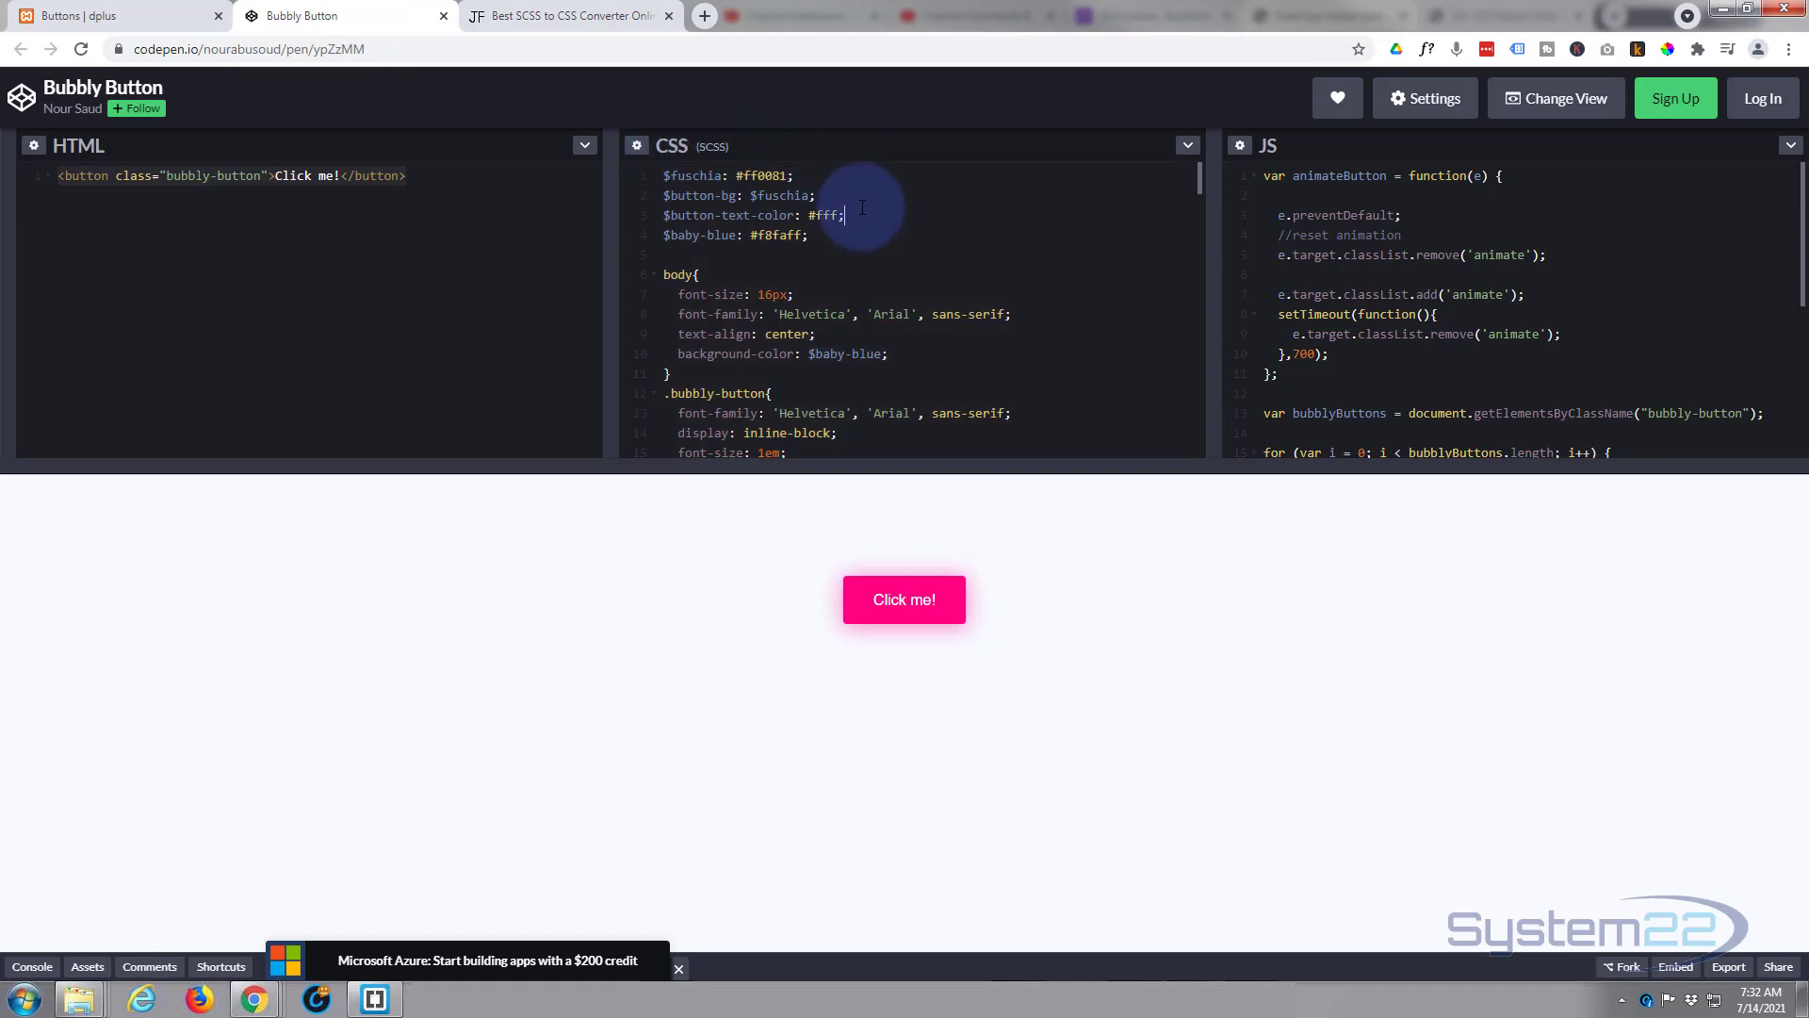
key("ctrl+a")
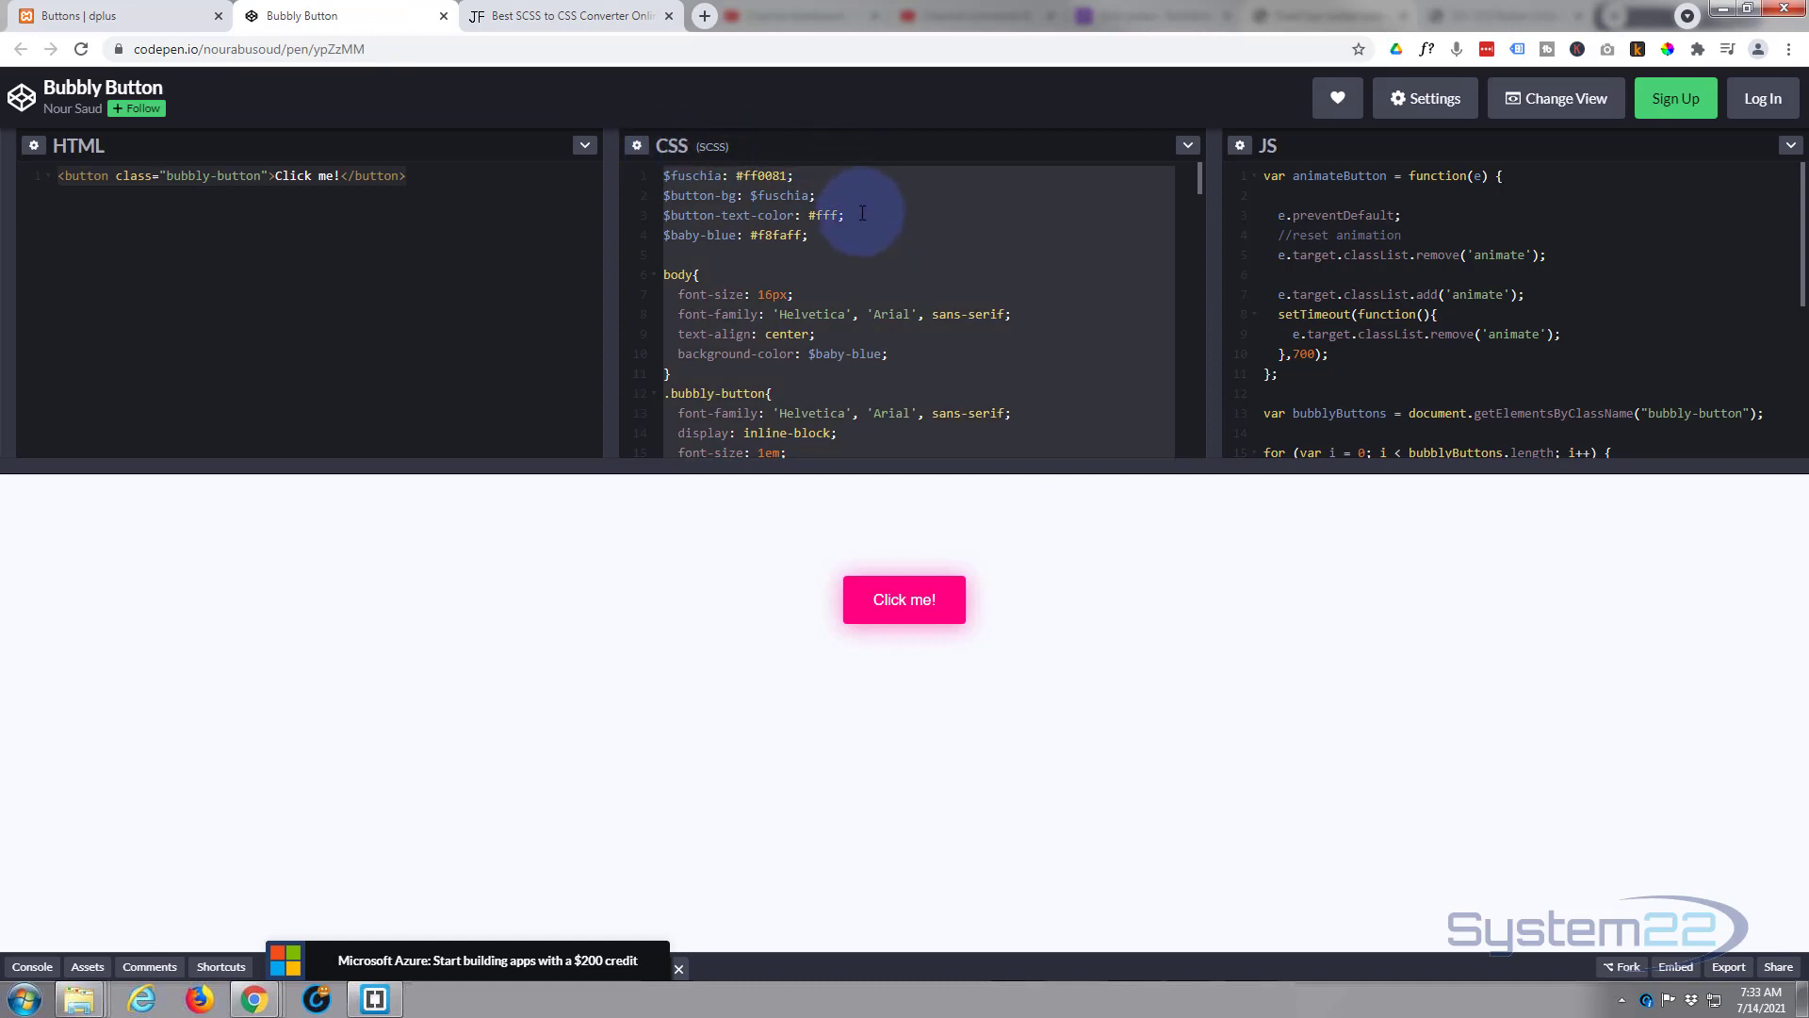
left_click(569, 19)
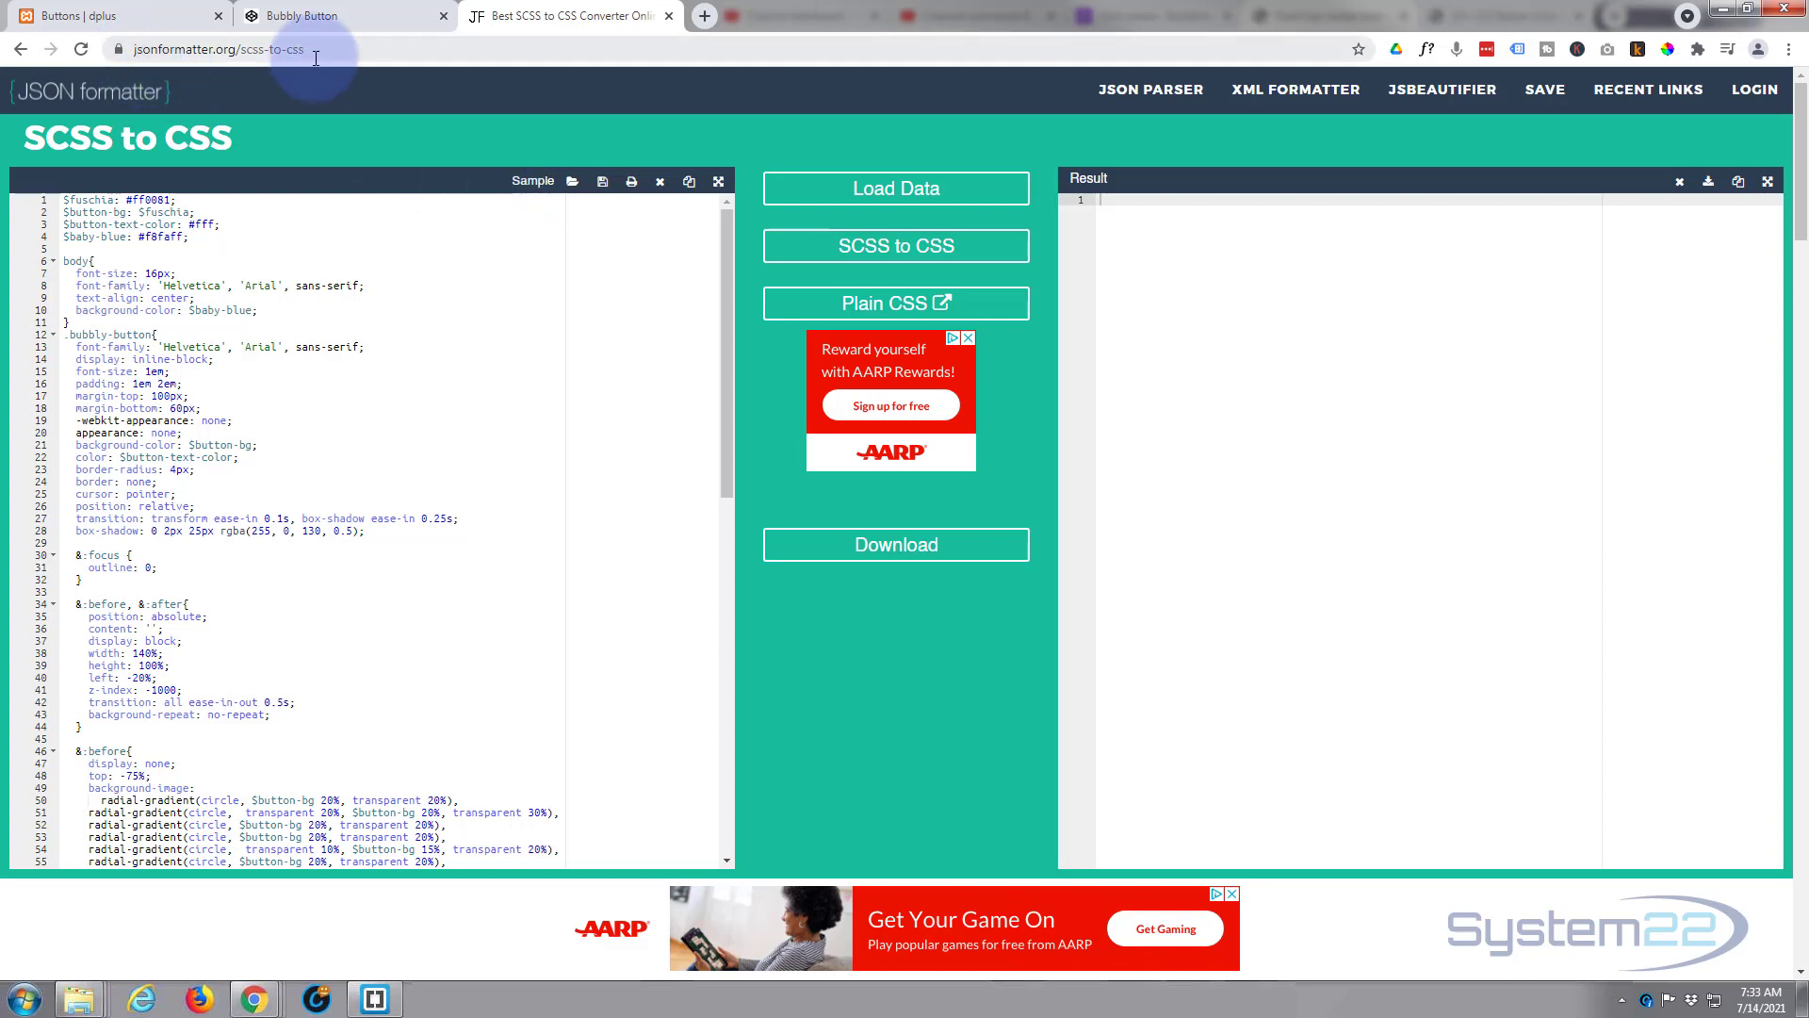
Step: Replace the converter's sample input with the pasted Bubbly Button SCSS and select the compiled CSS
left_click(81, 52)
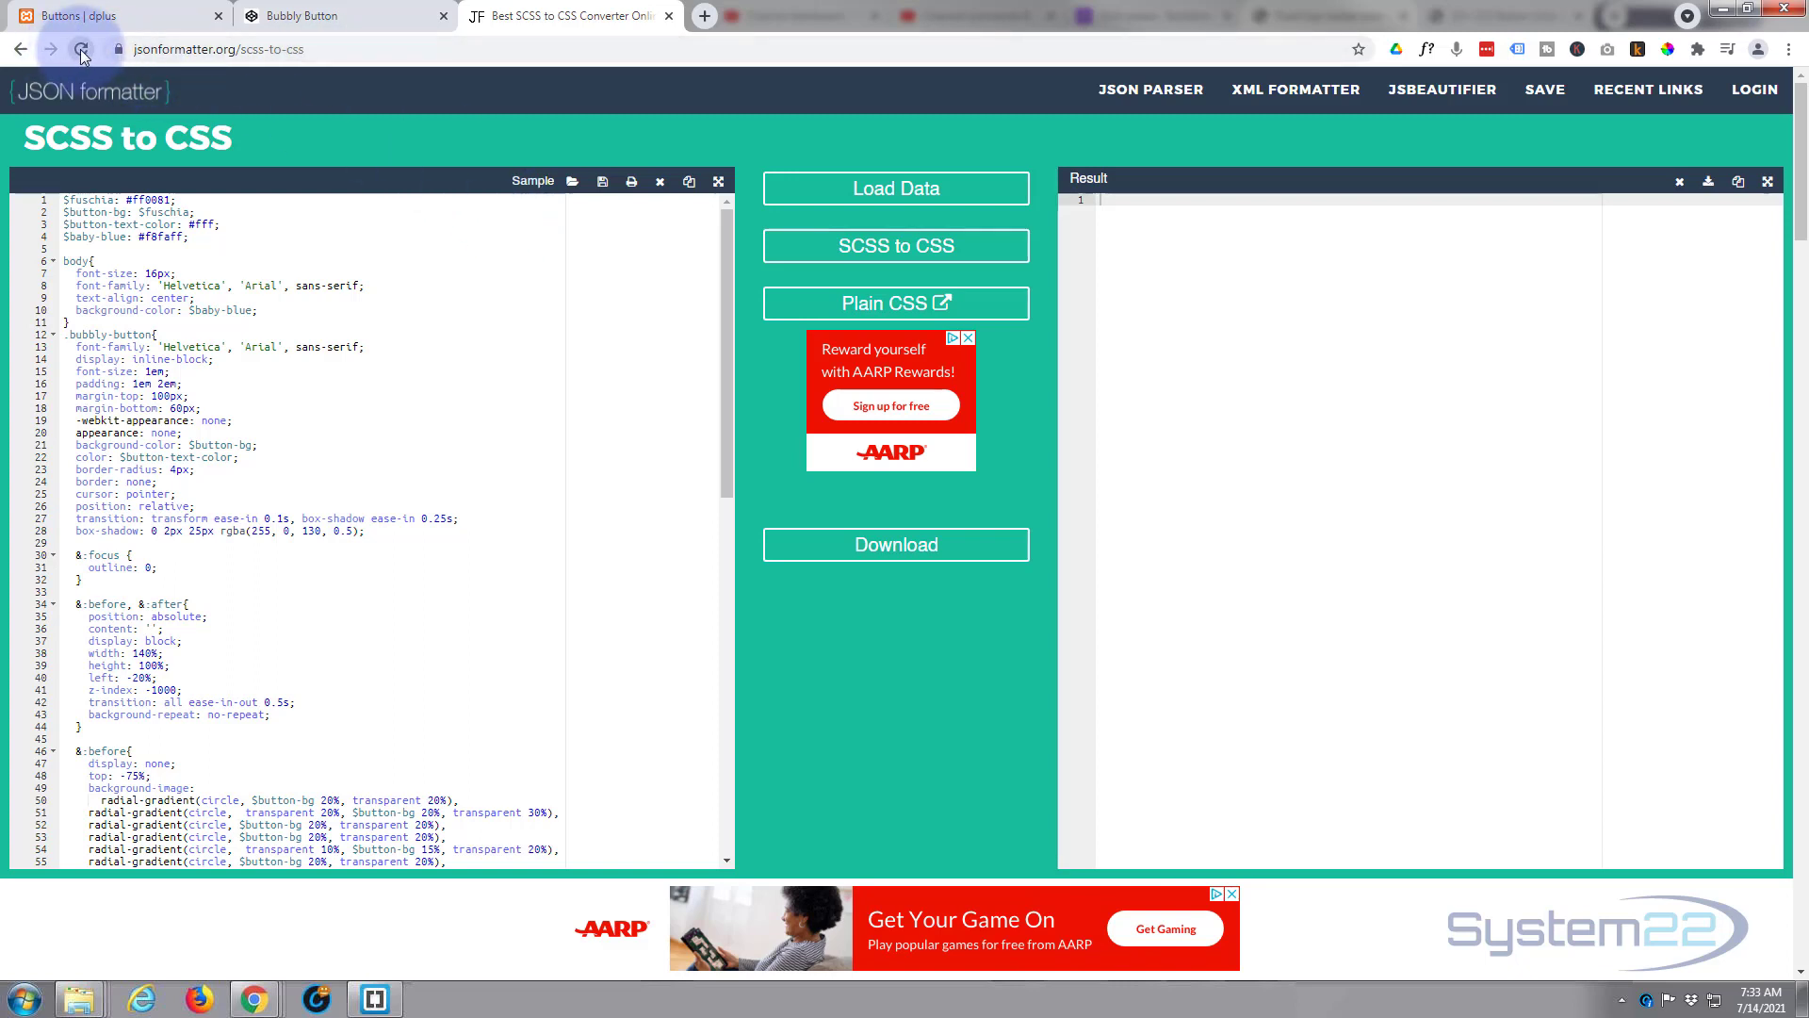
left_click(660, 182)
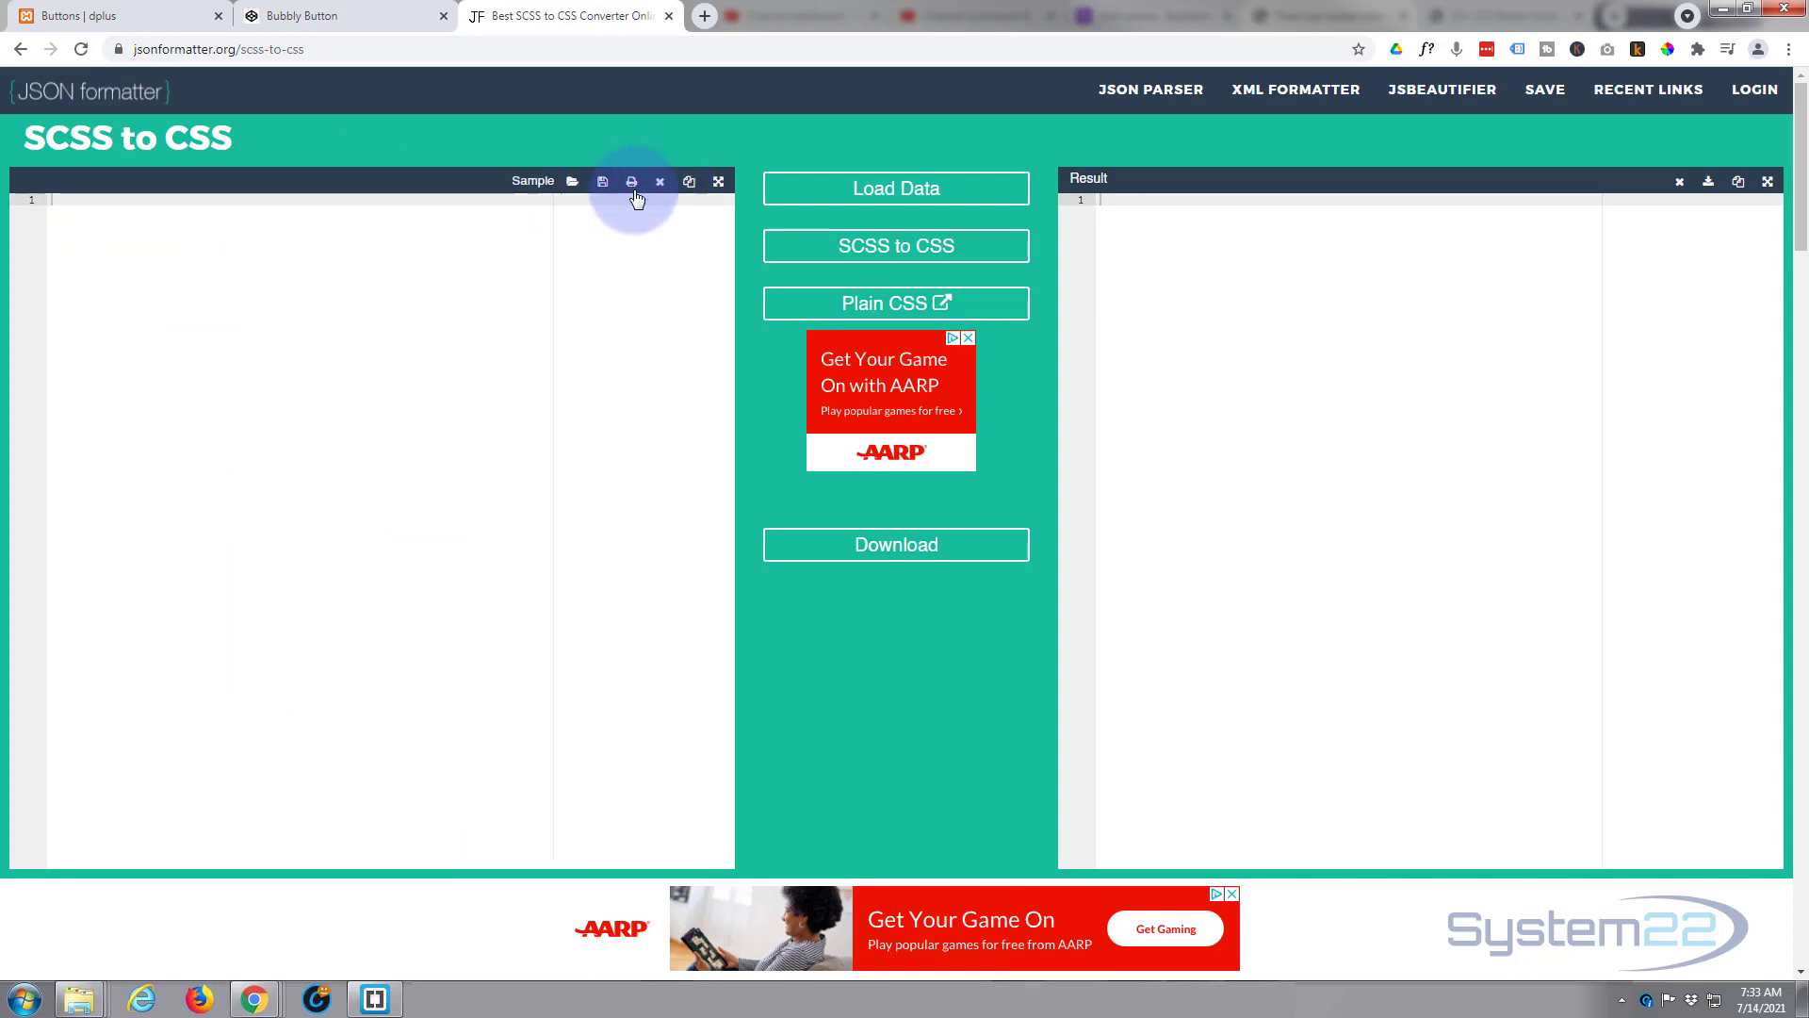
left_click(64, 199)
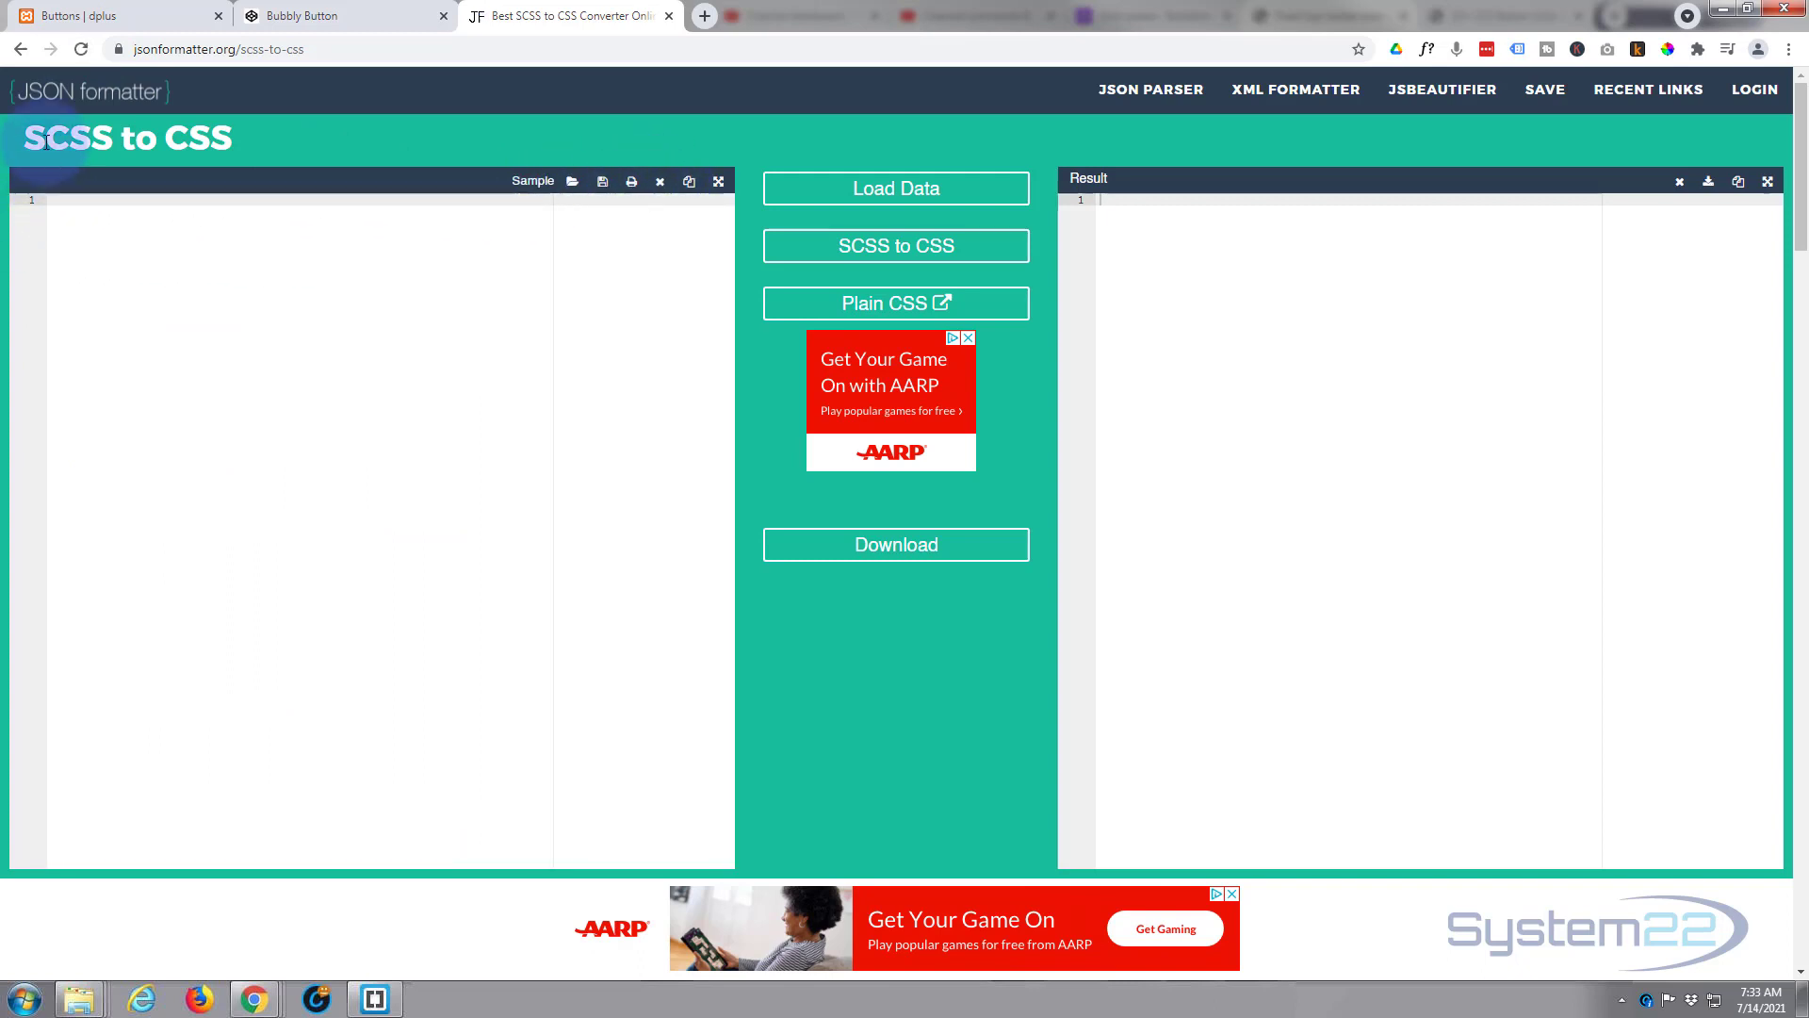
key("ctrl+v")
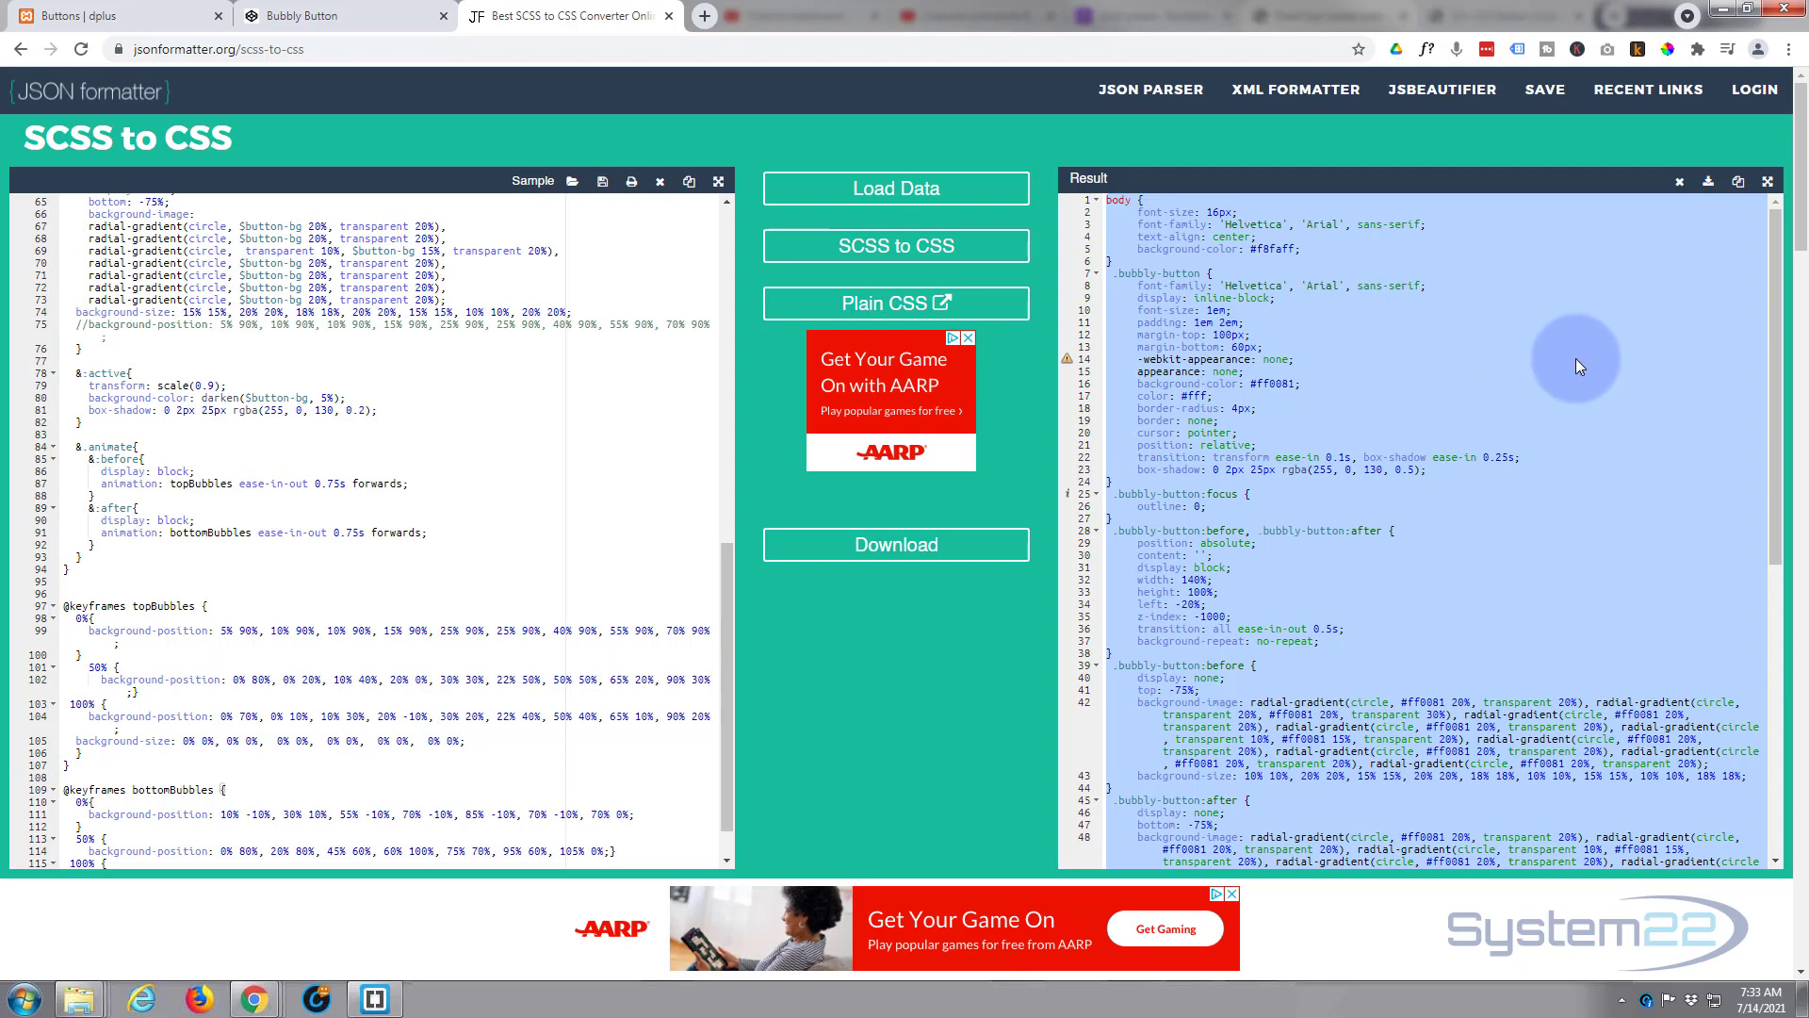
left_click(1456, 371)
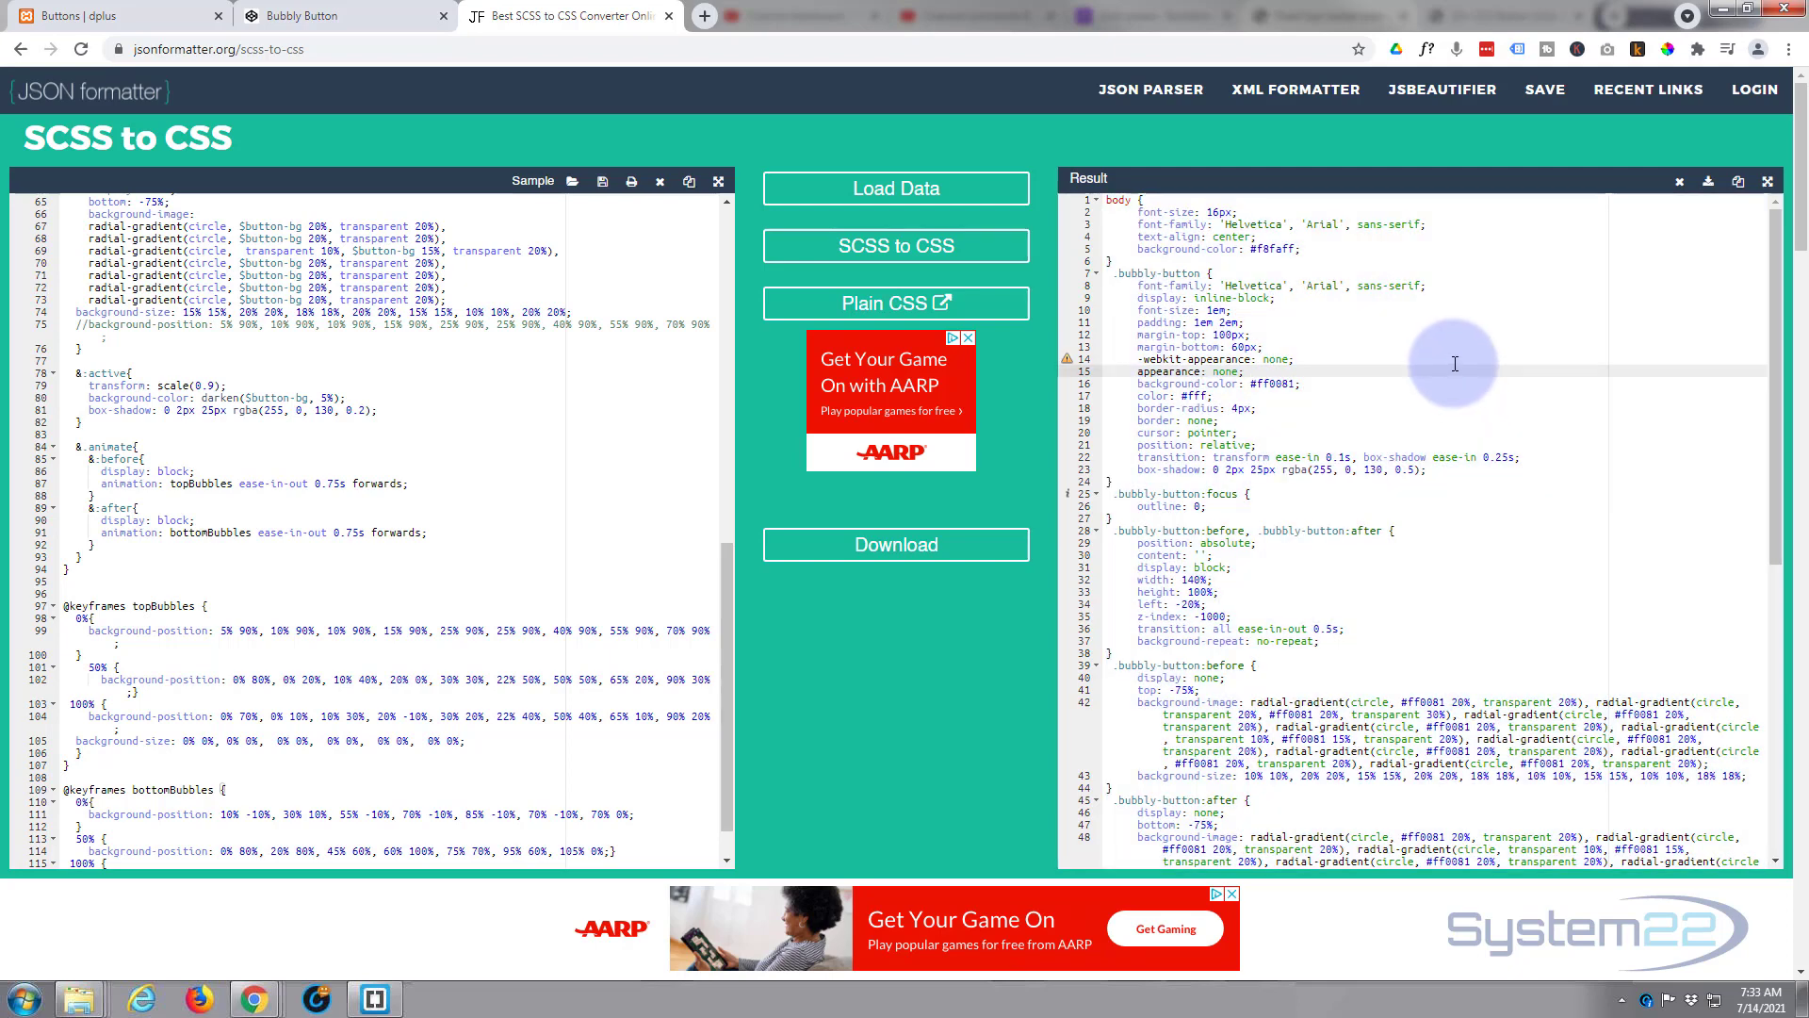
key("ctrl+a")
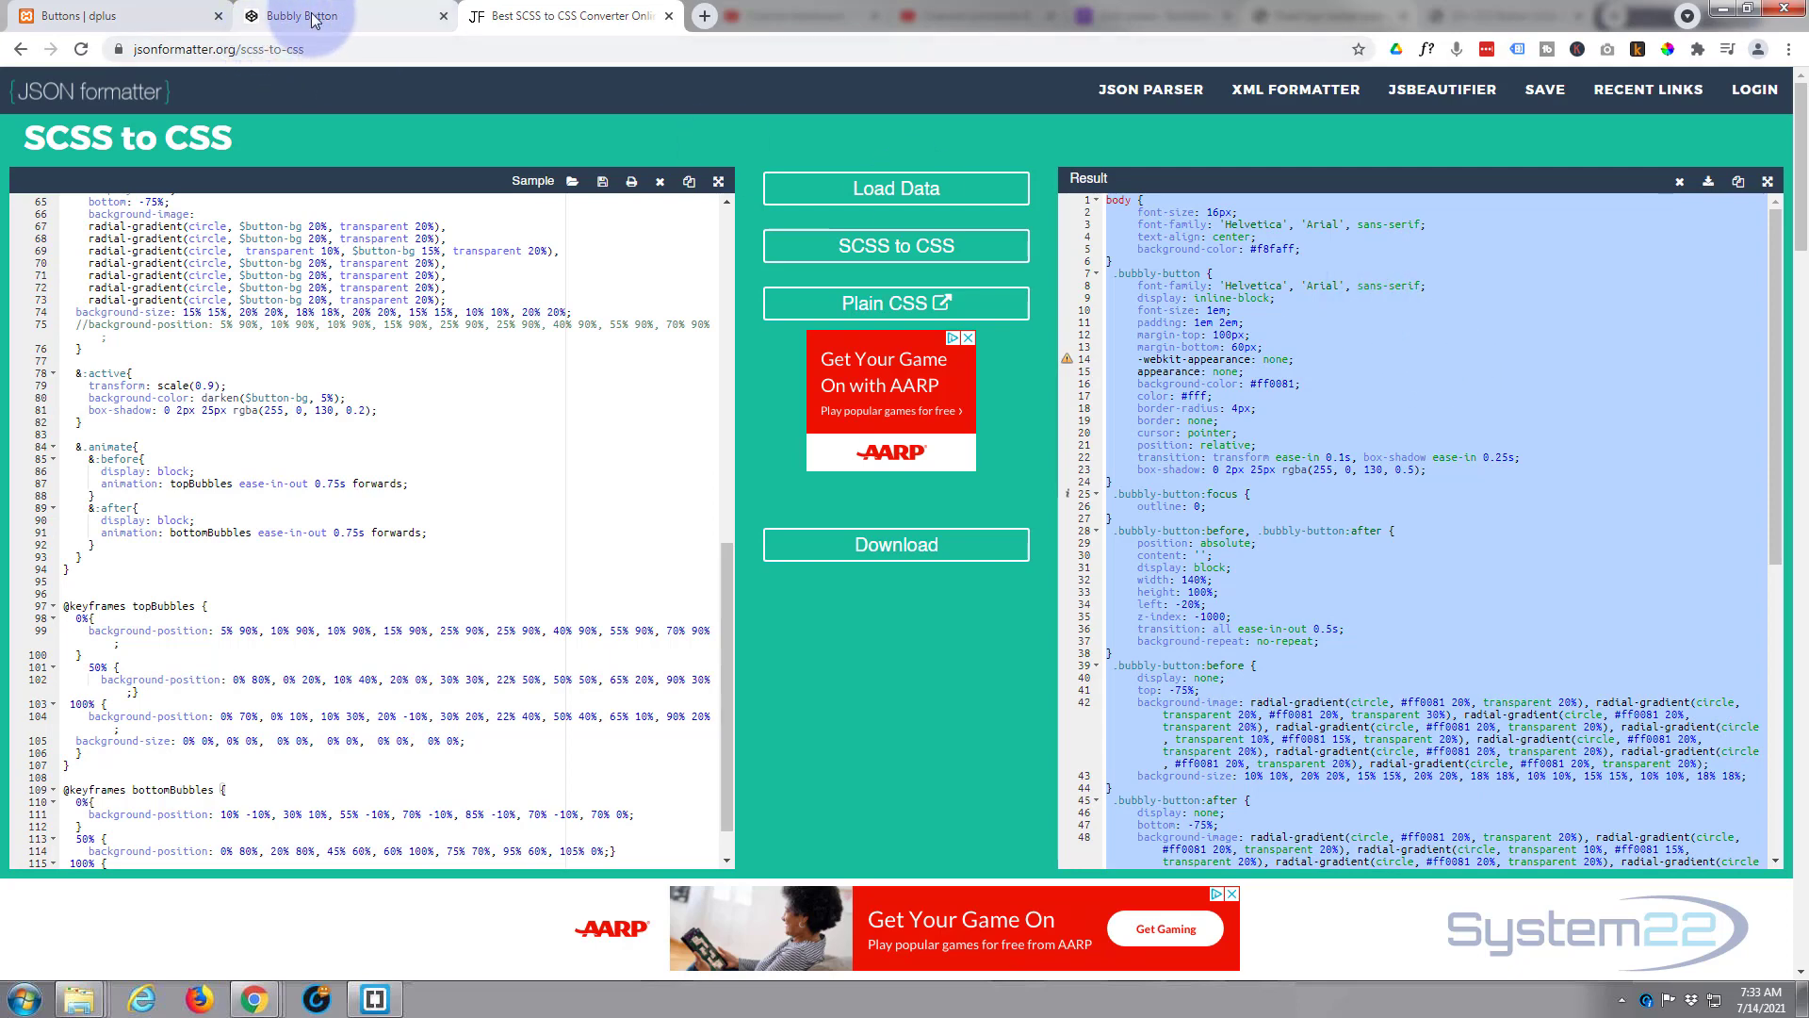
Step: Add a <style> block after the button markup and paste the compiled CSS into it
left_click(195, 27)
left_click(1615, 464)
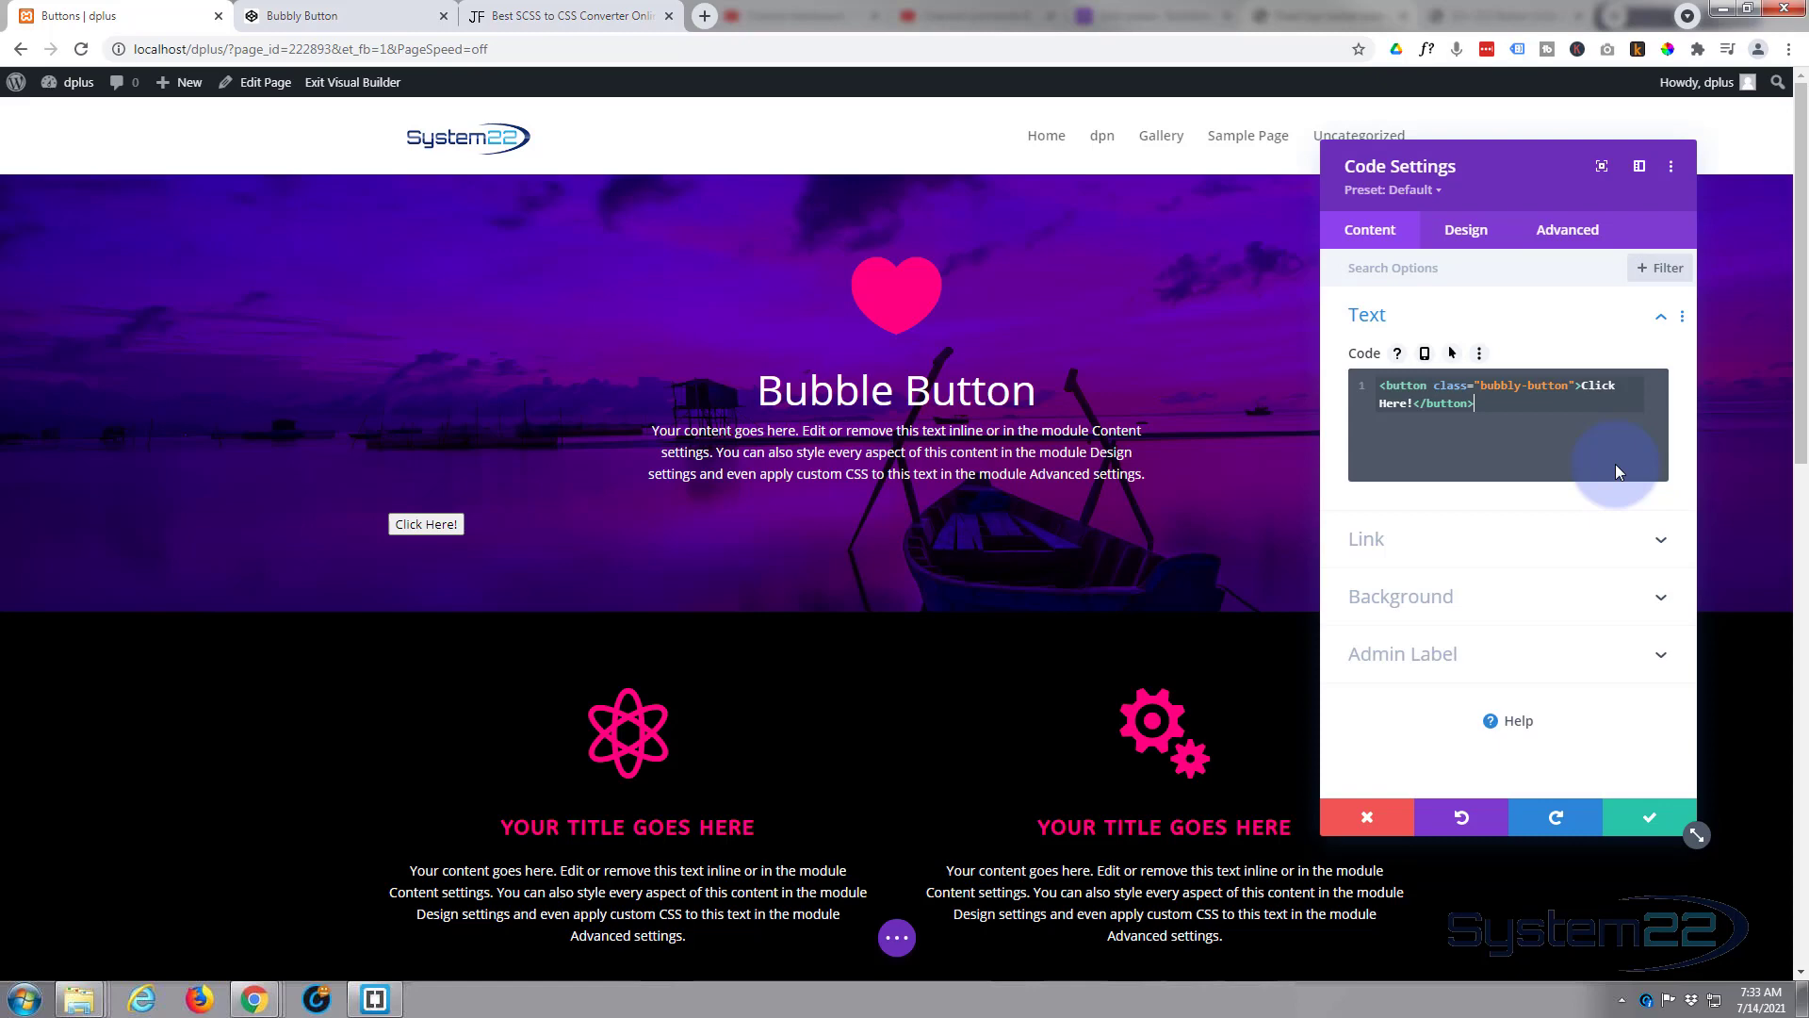
key("Return")
key("Return")
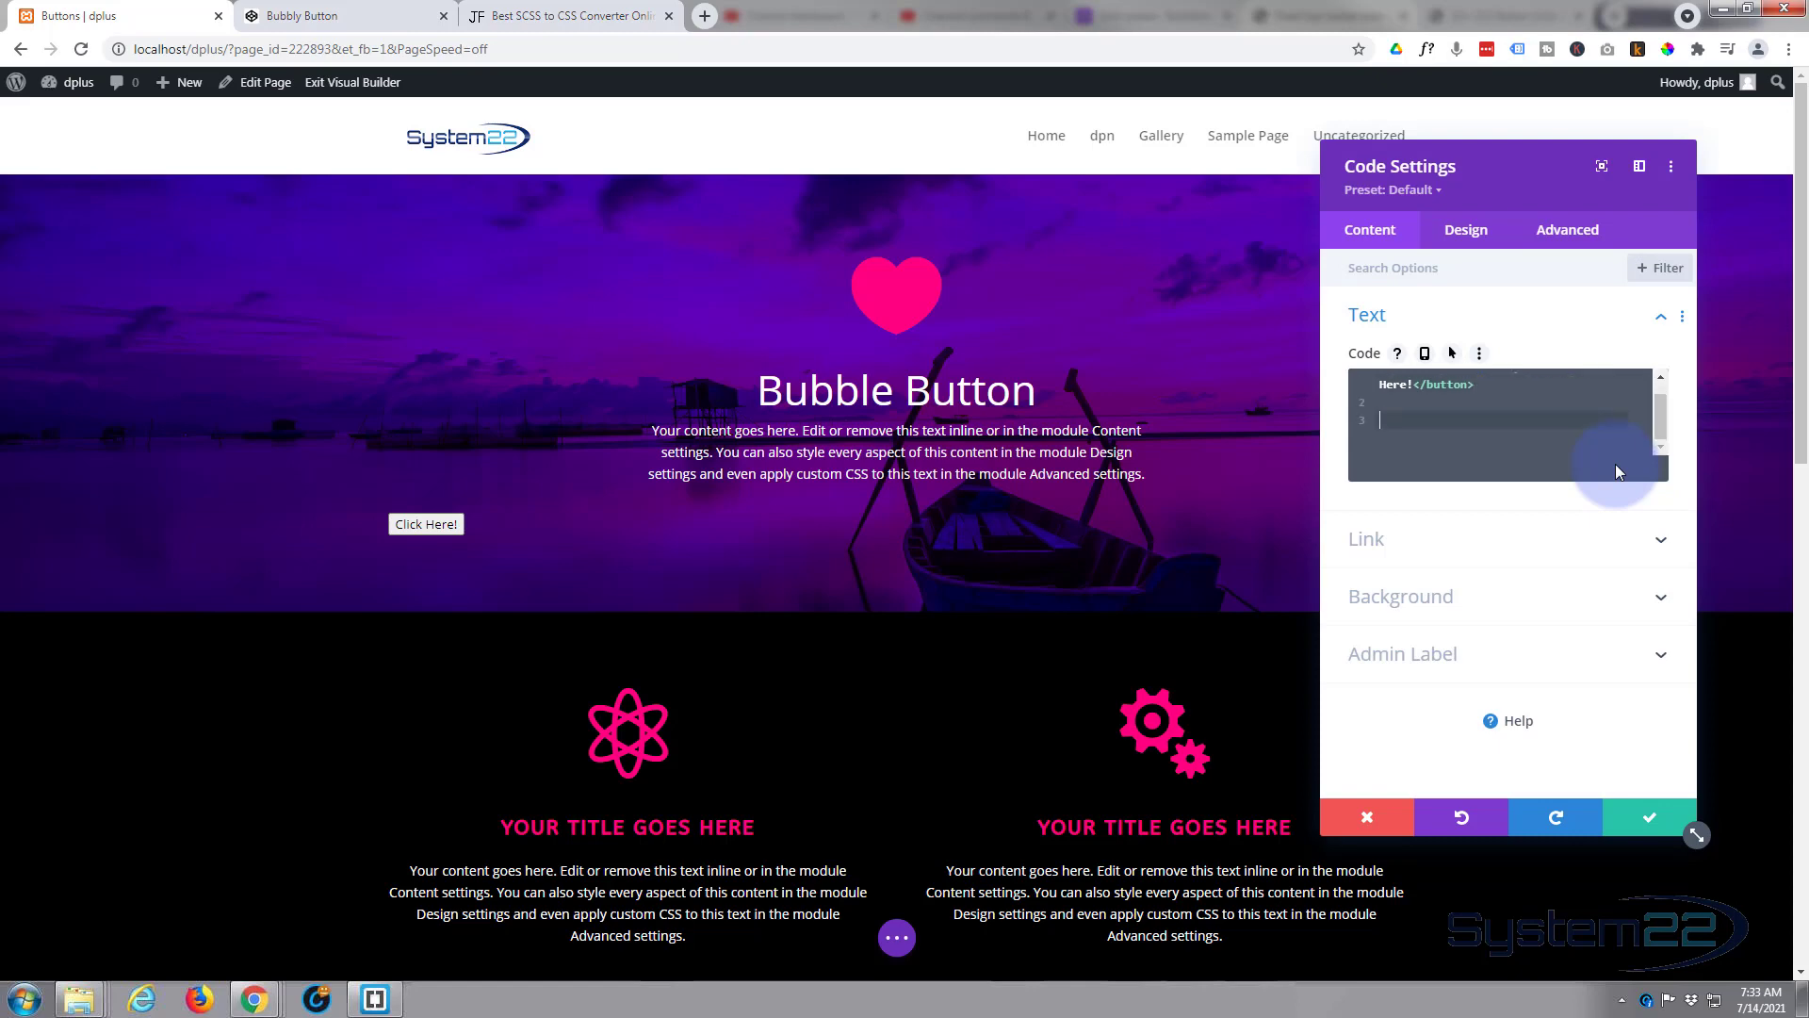
type("<style")
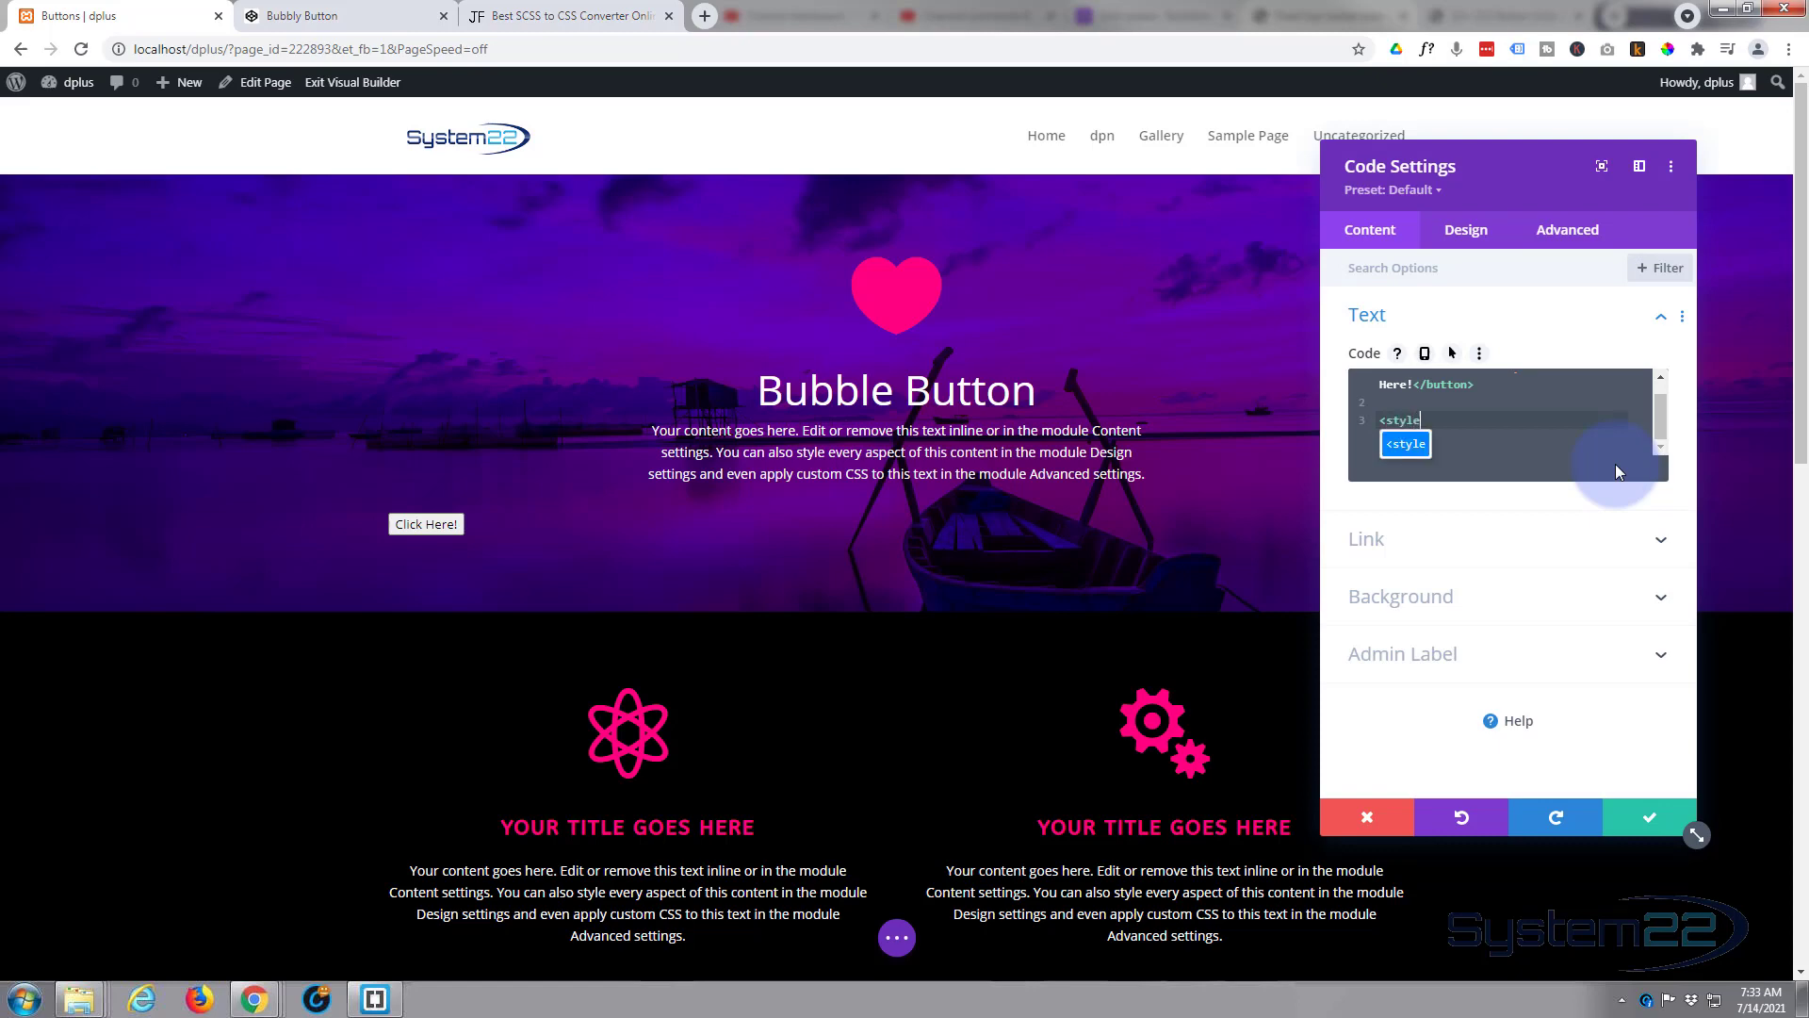
type("></style>")
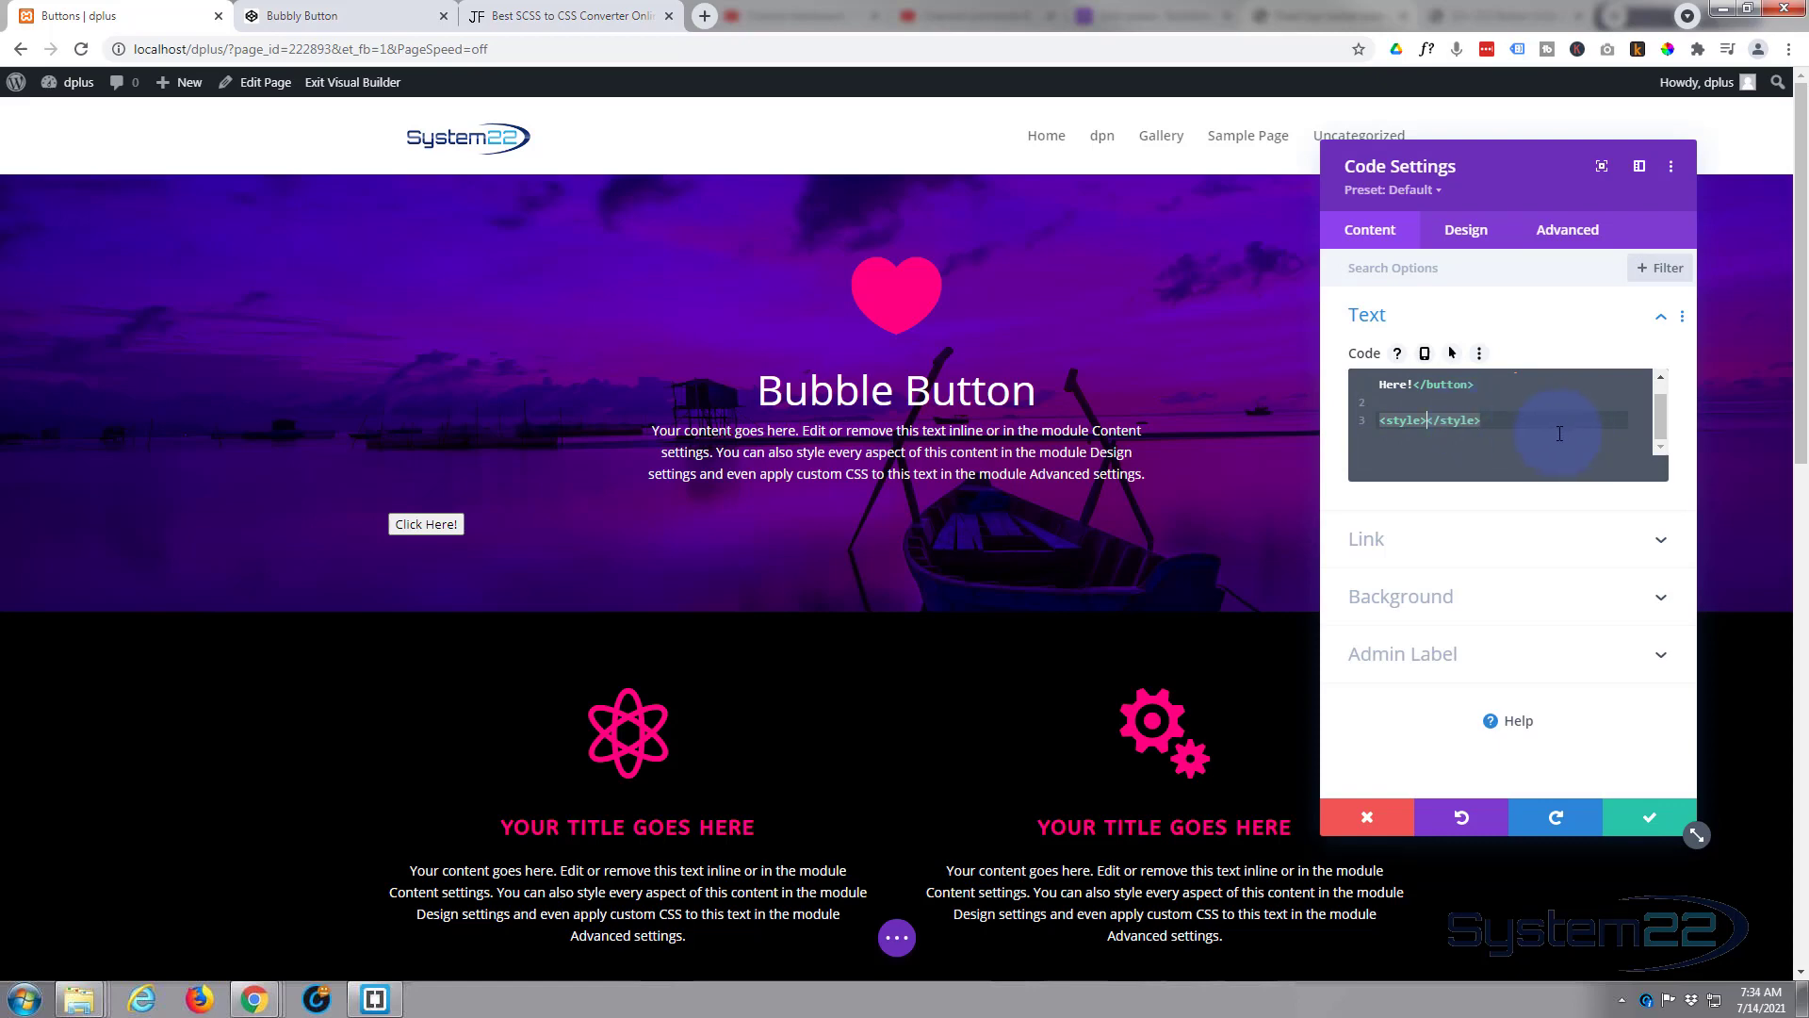
key("Return")
key("Return")
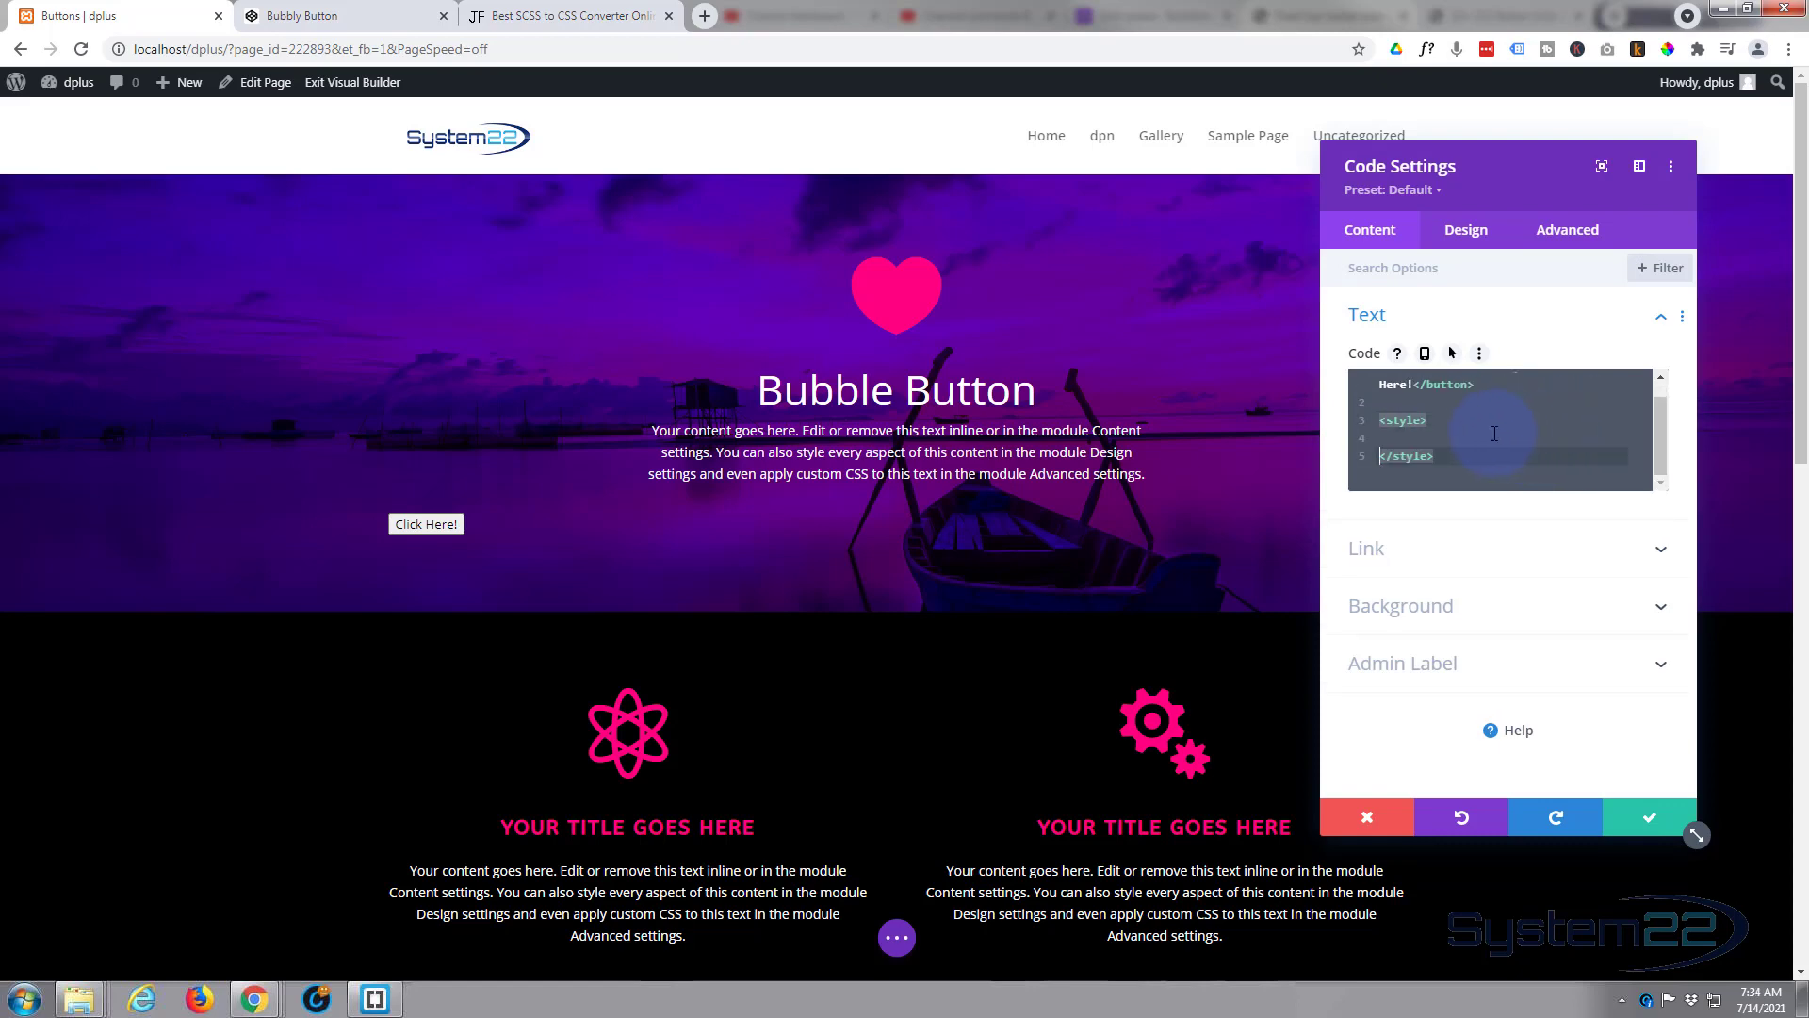
left_click(1398, 436)
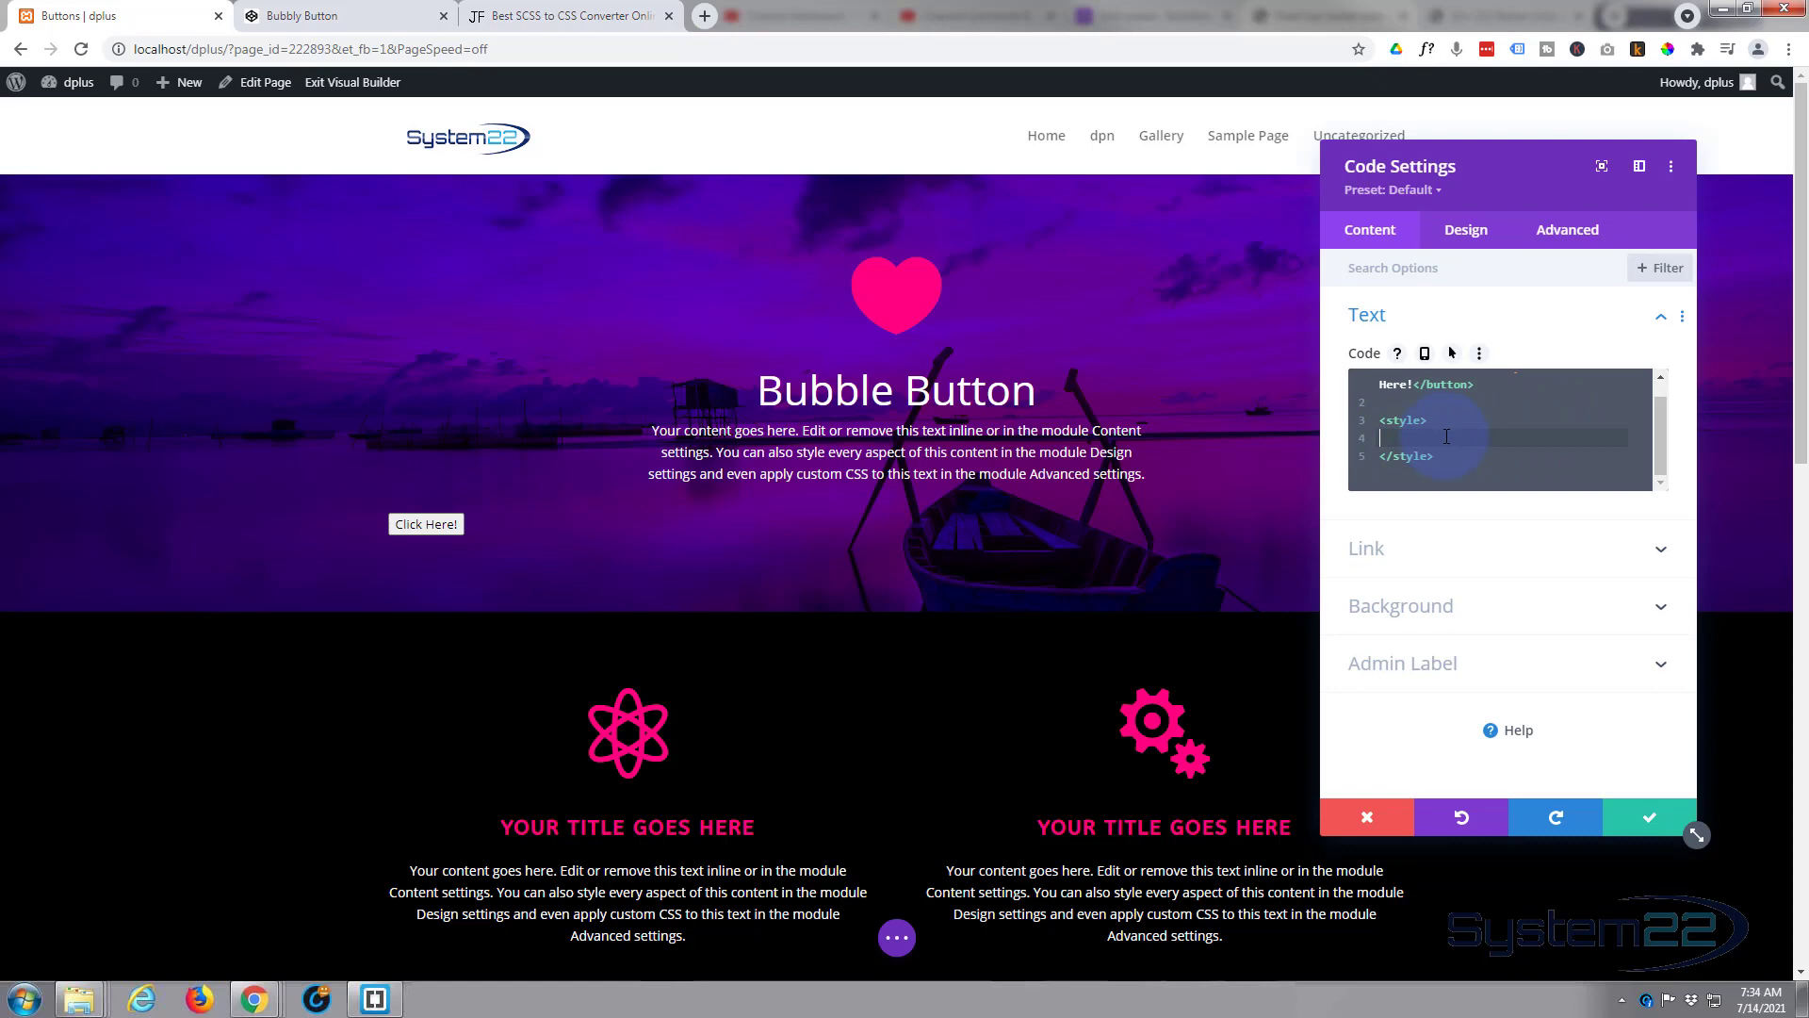
key("ctrl+v")
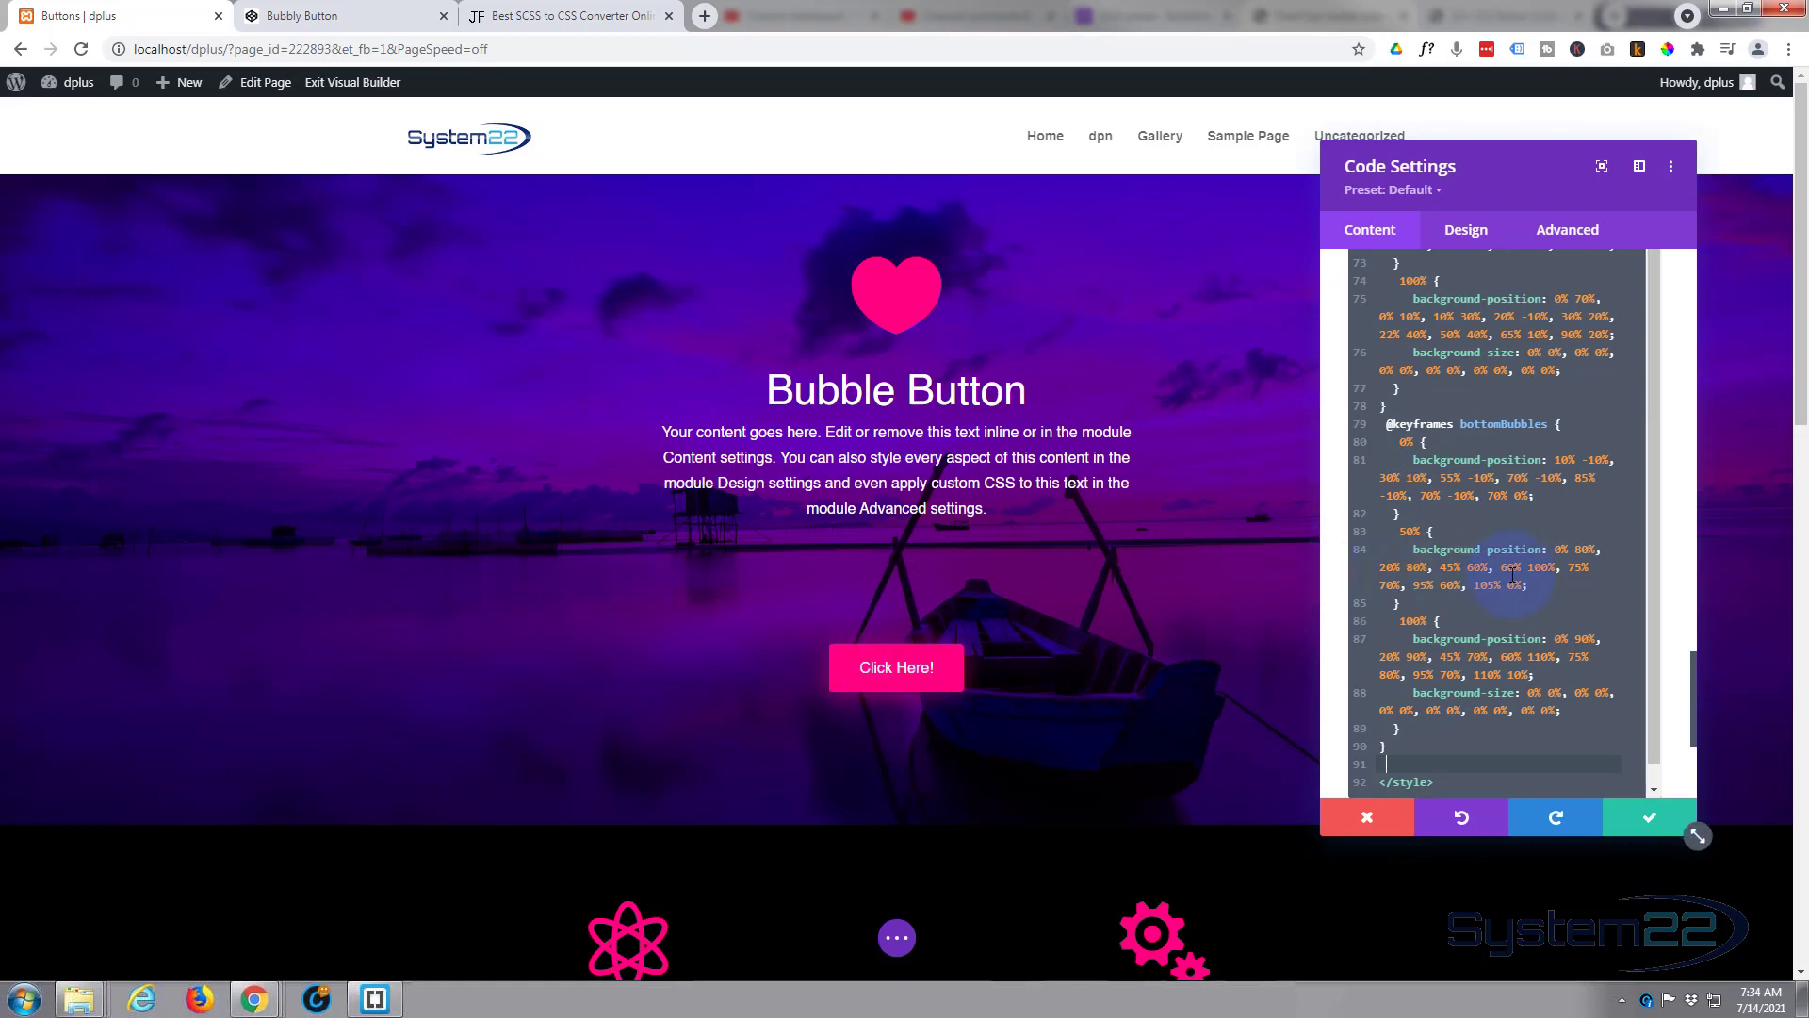
Step: Add an empty <script> block after the closing style tag, then go back to the Bubbly Button pen
scroll(1398, 540, "down", 1)
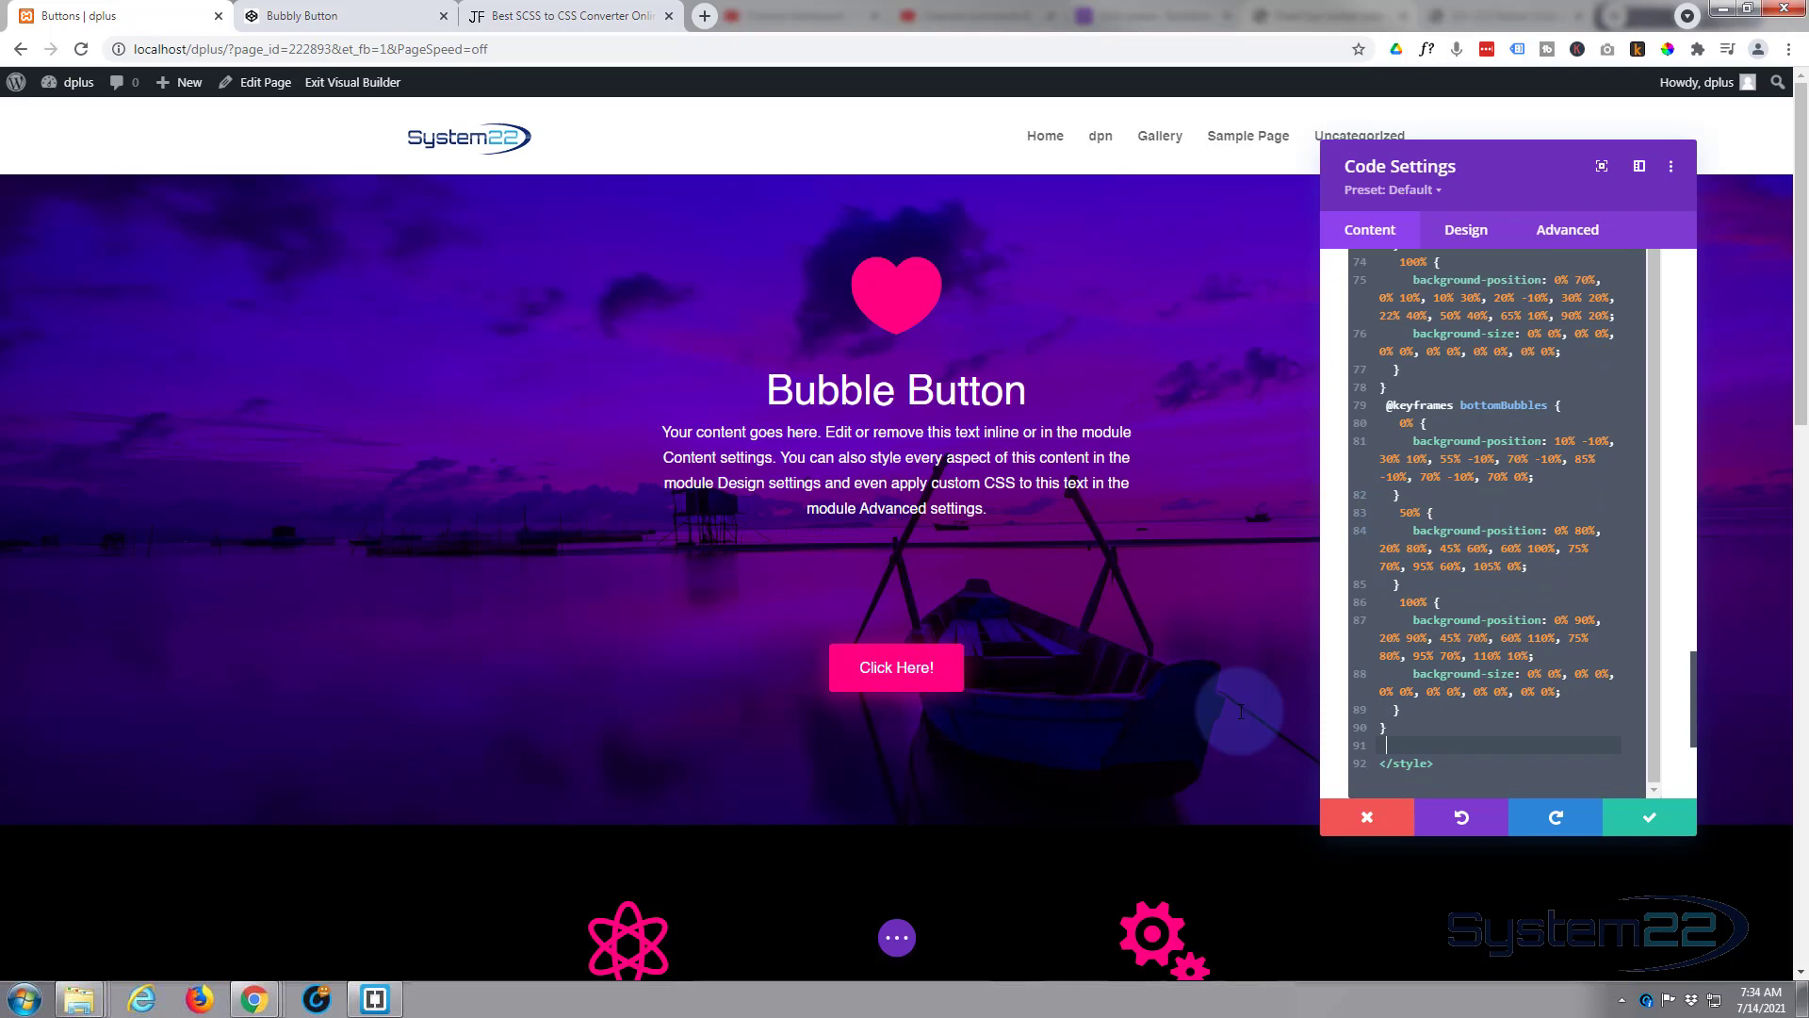
left_click(1440, 765)
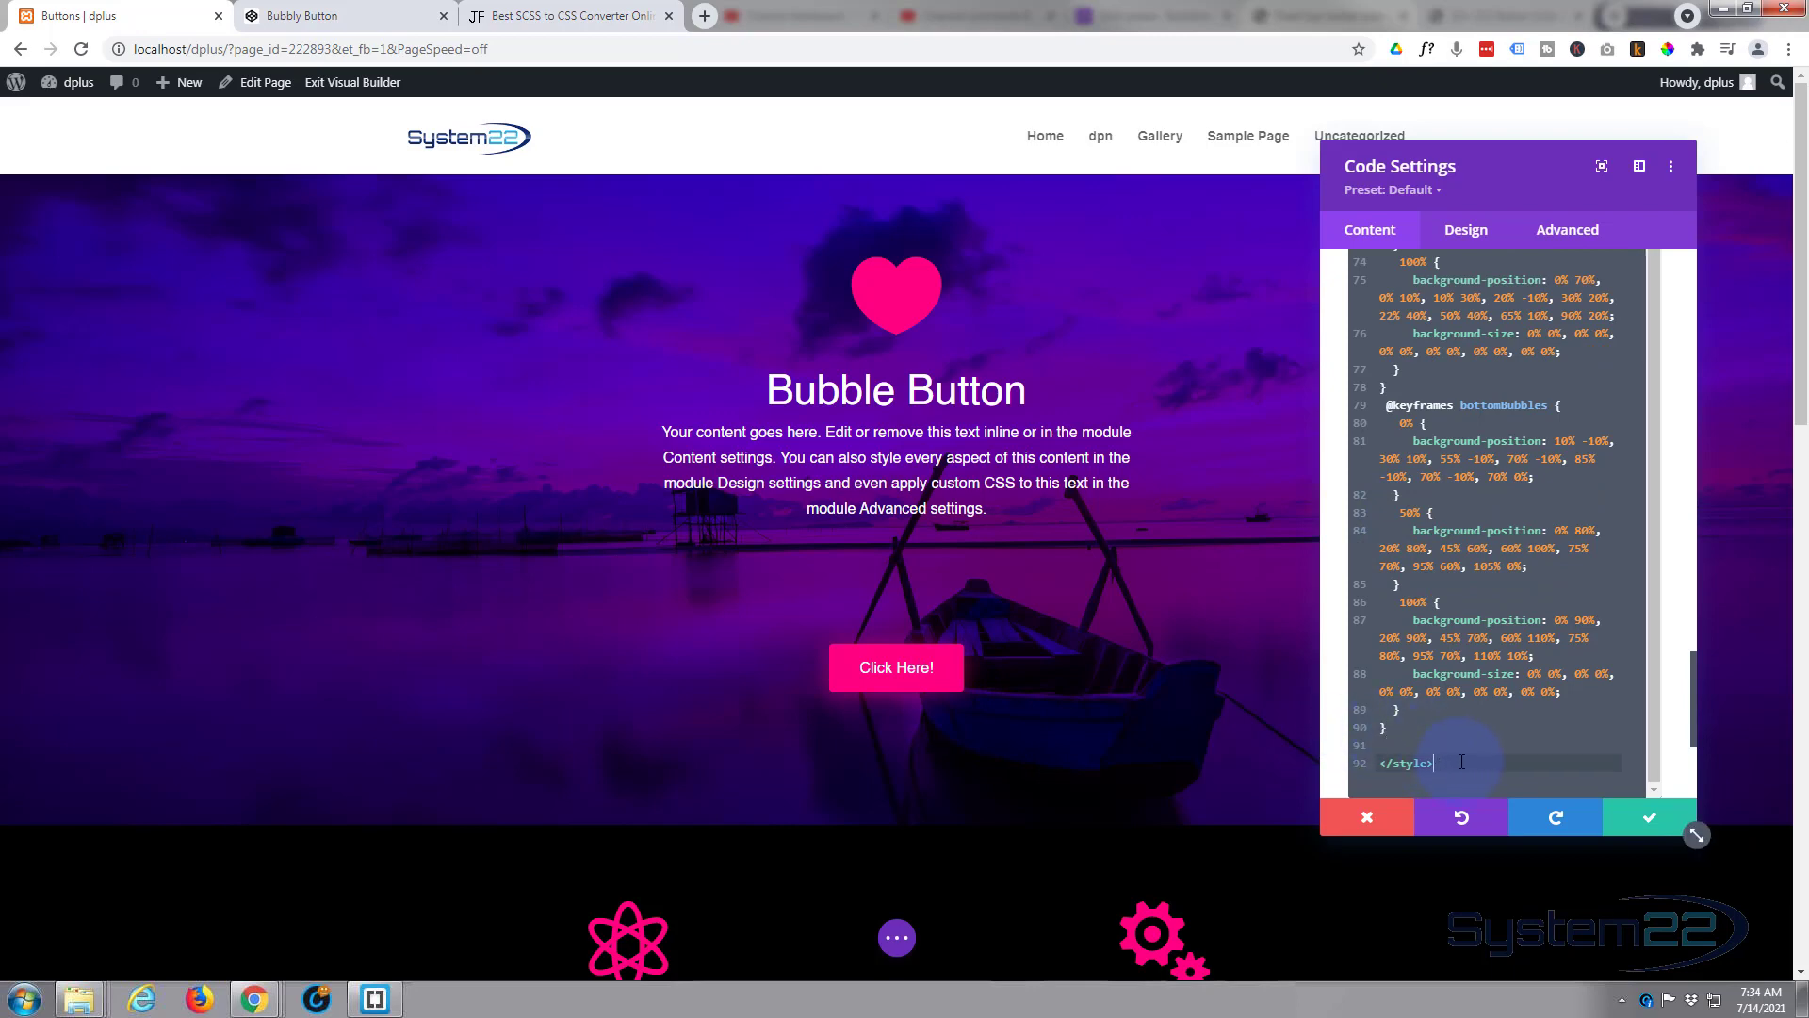
key("Return")
key("Return")
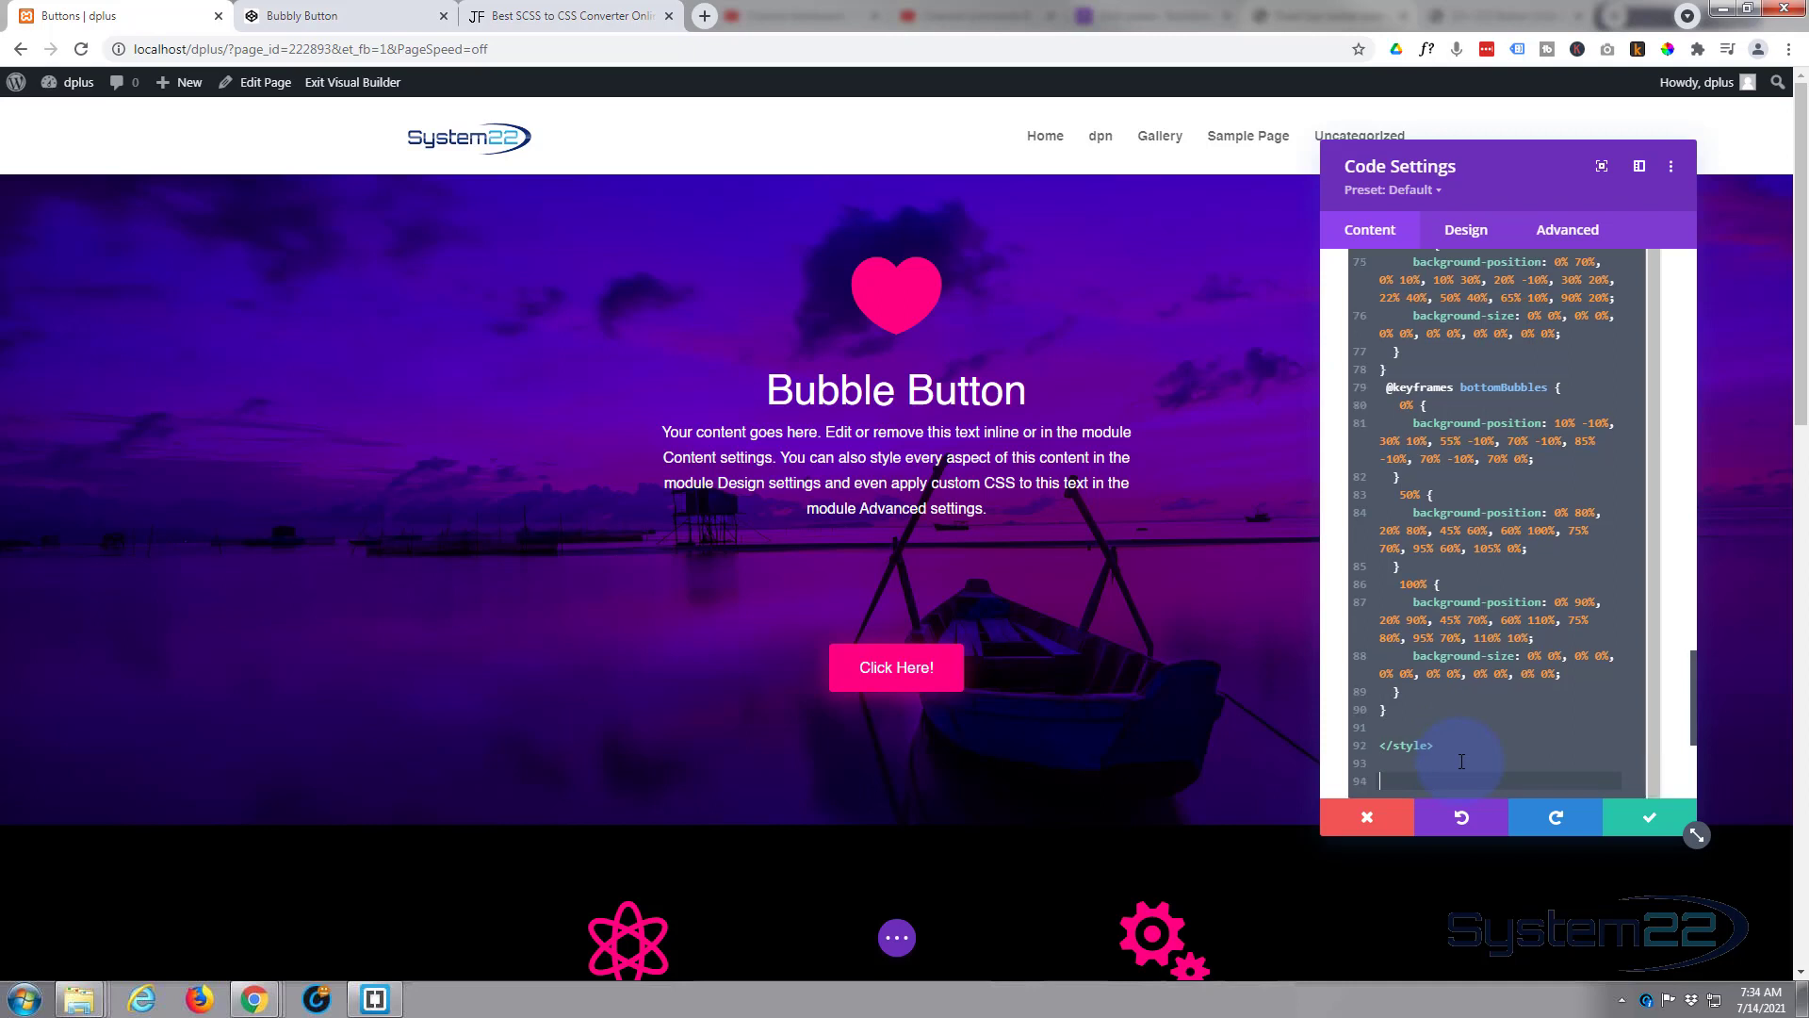
type("<script>")
key("Return")
key("Return")
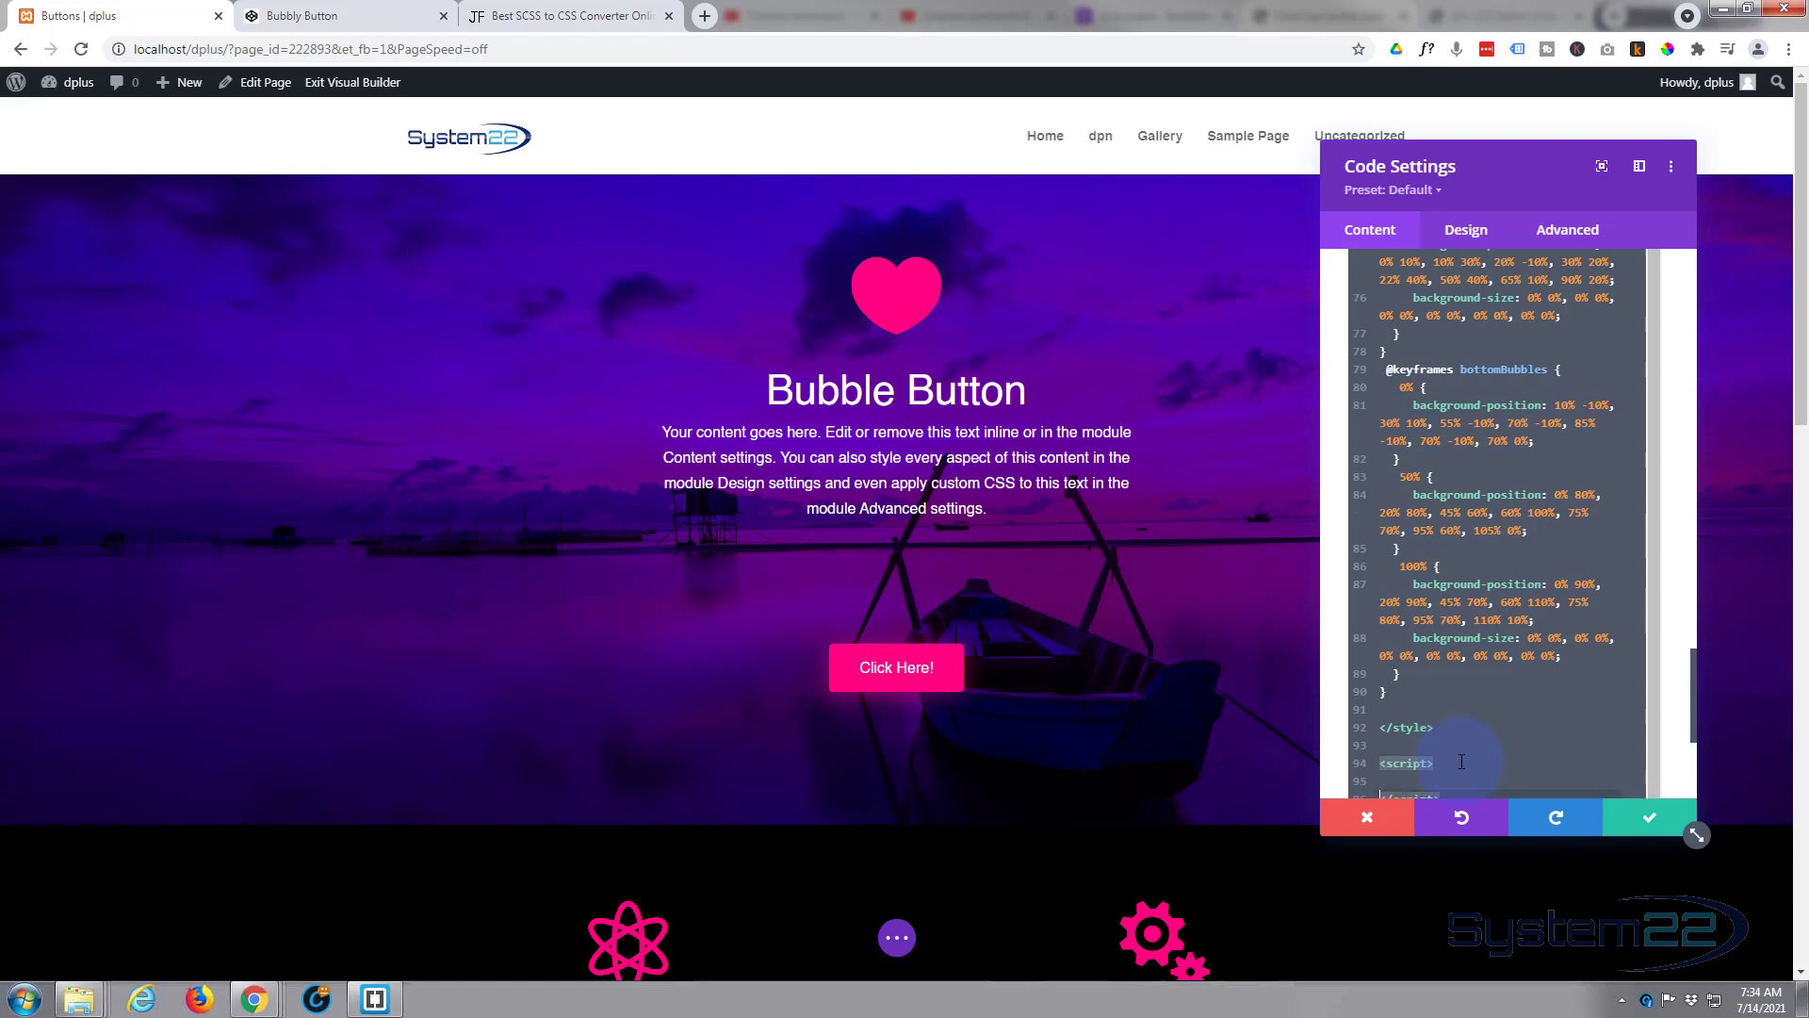
left_click(351, 21)
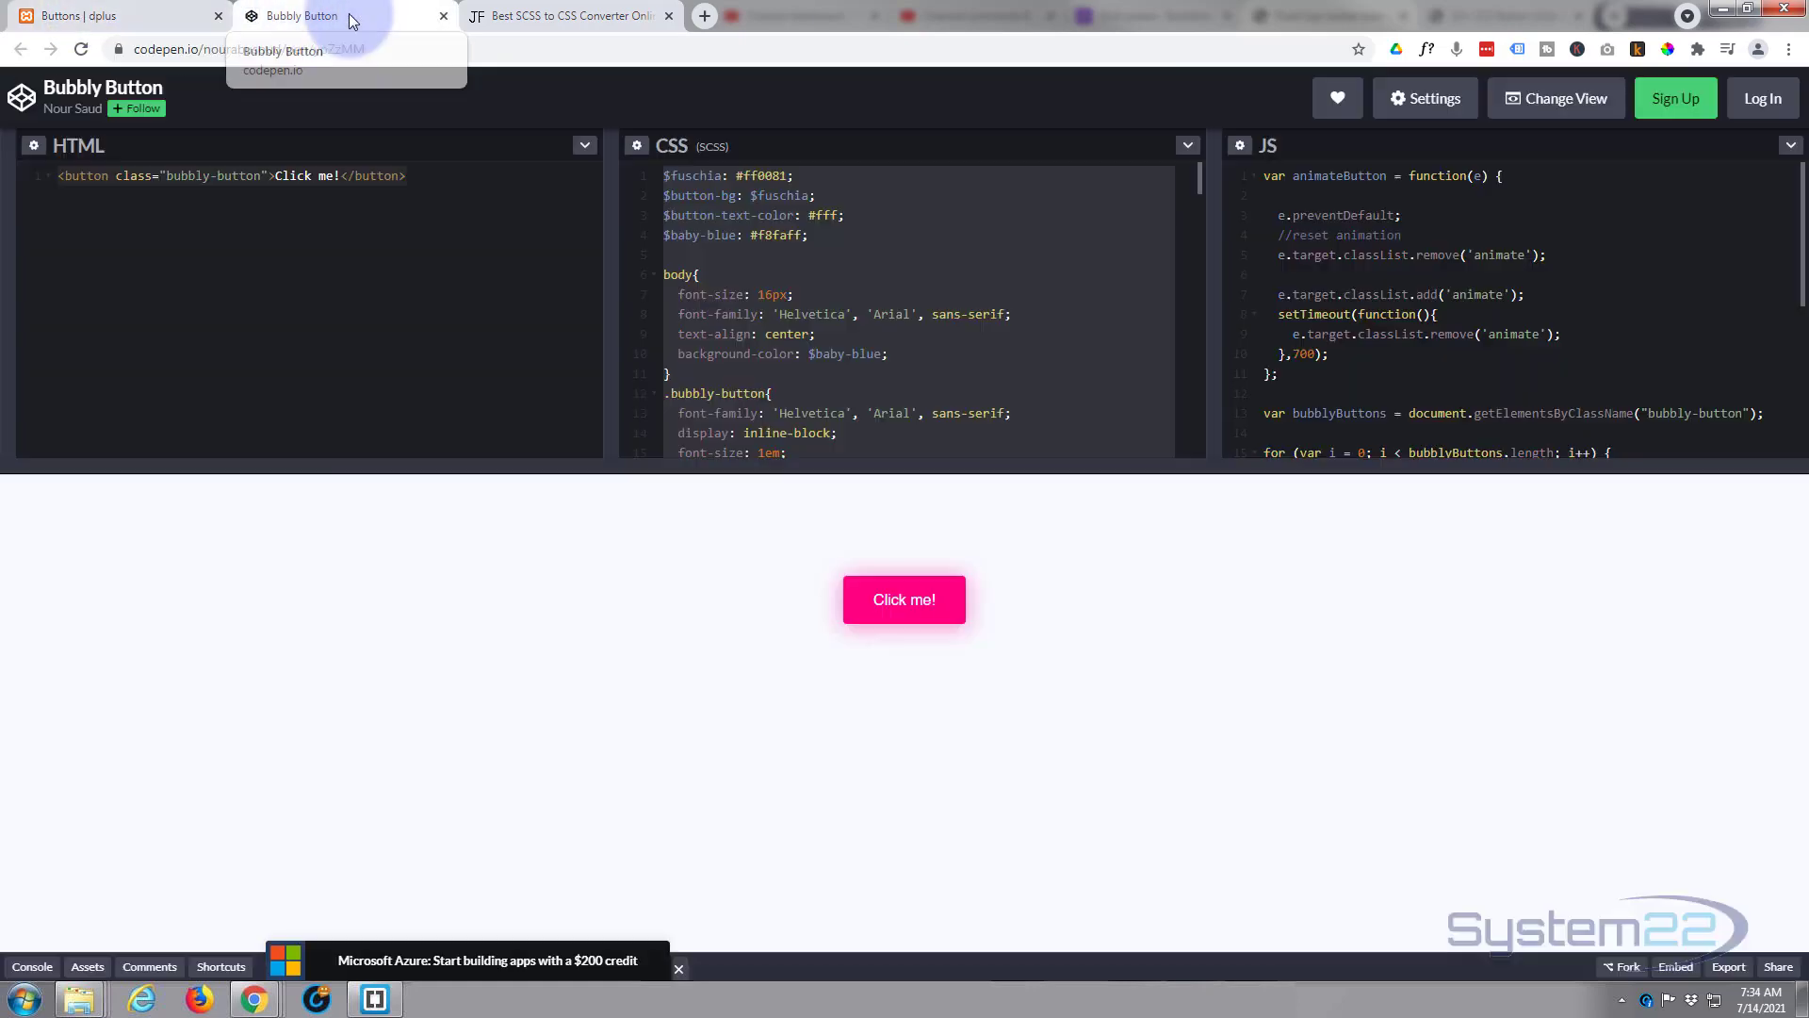
left_click(1513, 281)
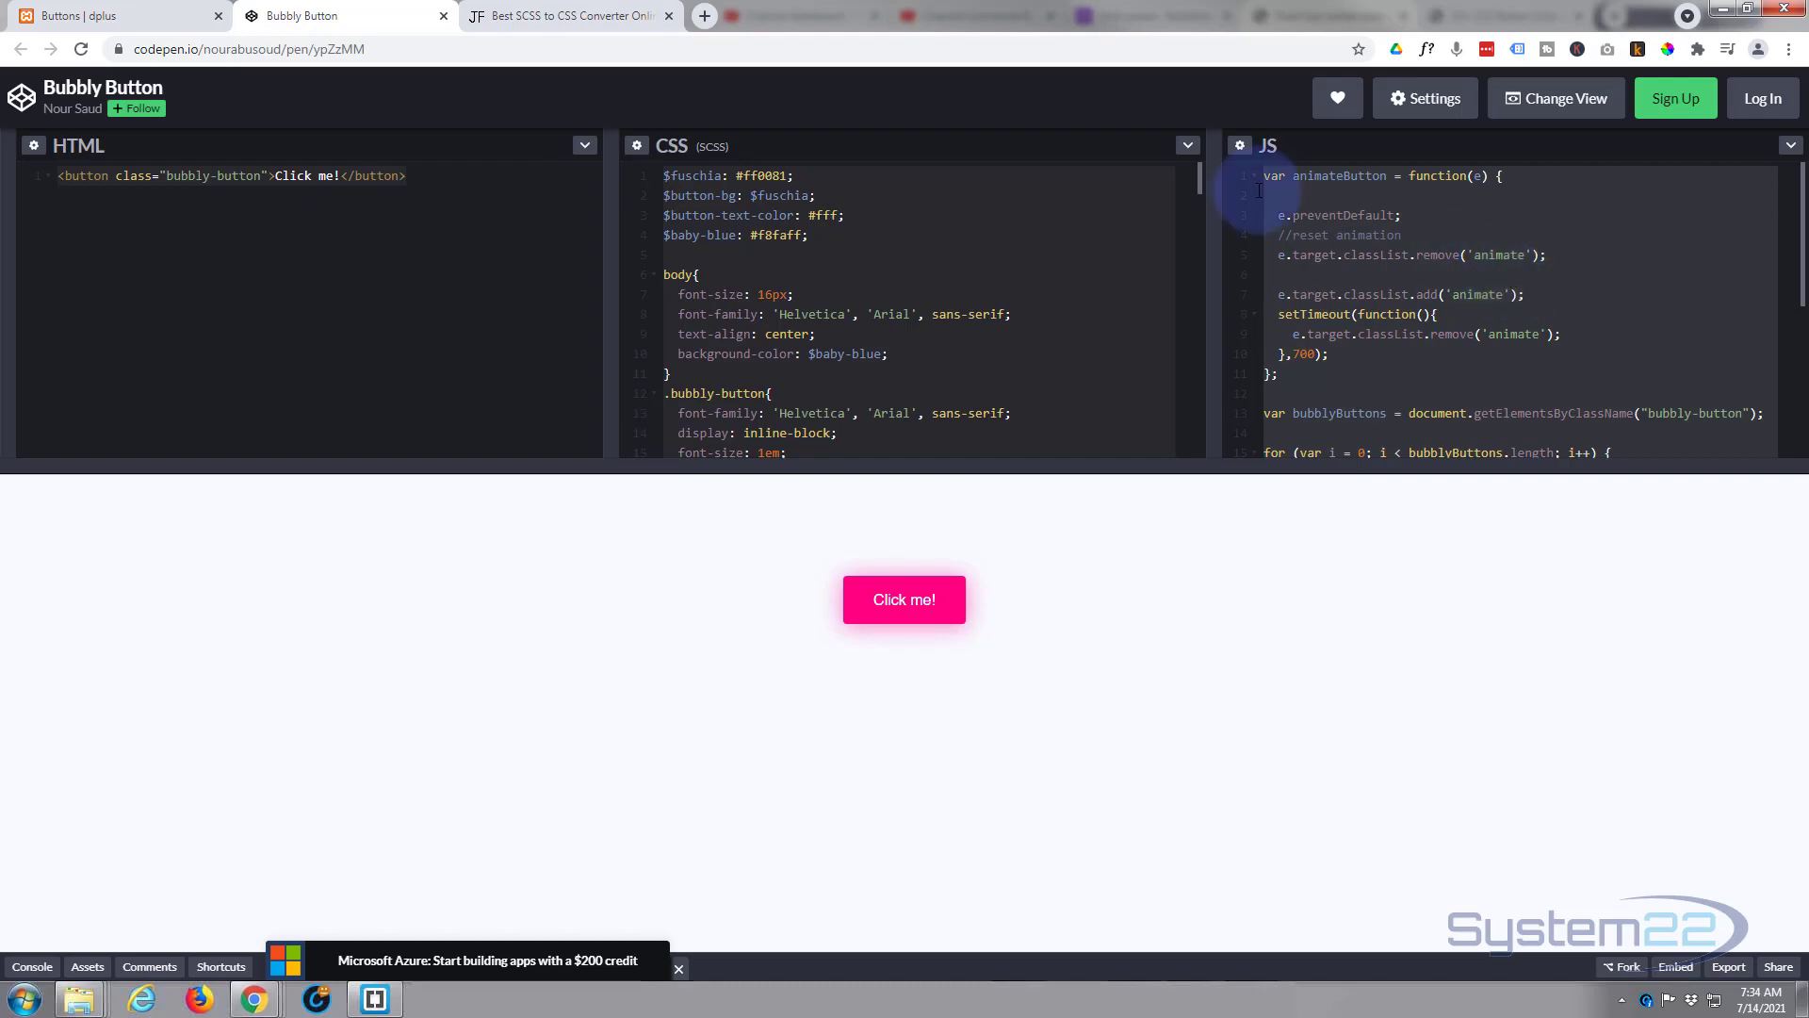
Step: Paste the pen's animateButton JavaScript into the empty script block of the Code module
left_click(143, 21)
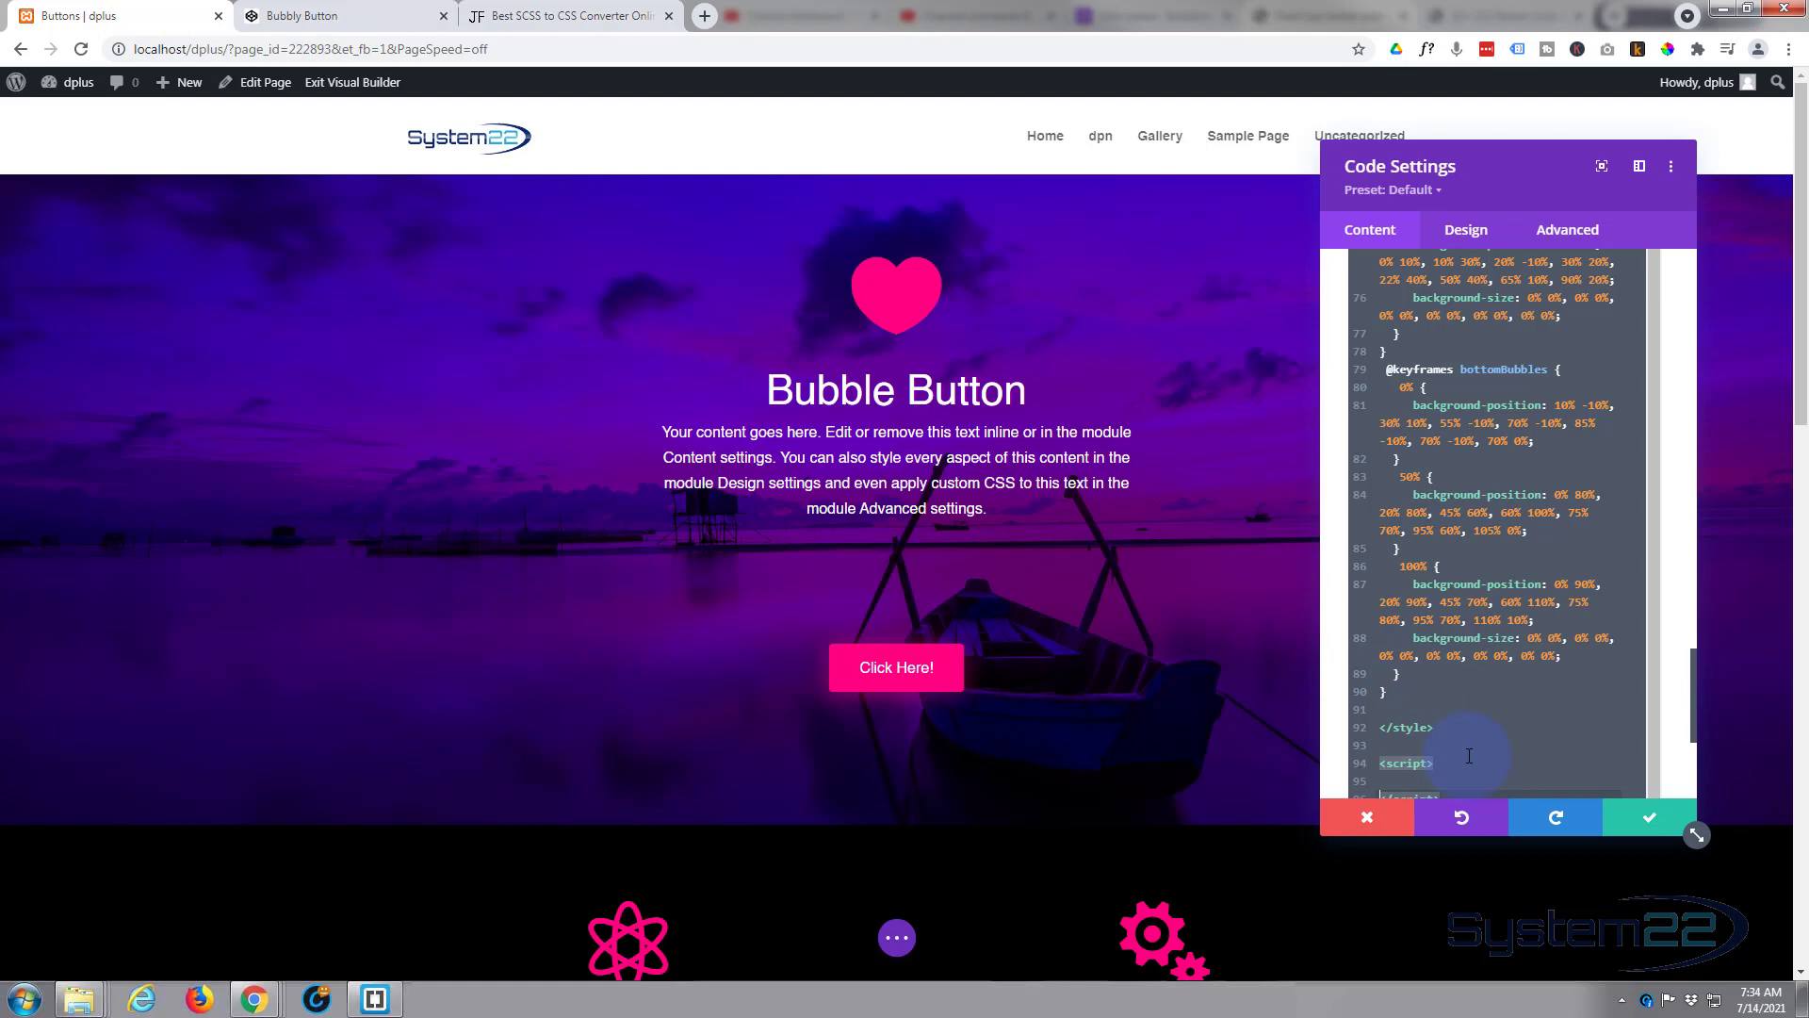
scroll(1469, 755, "down", 3)
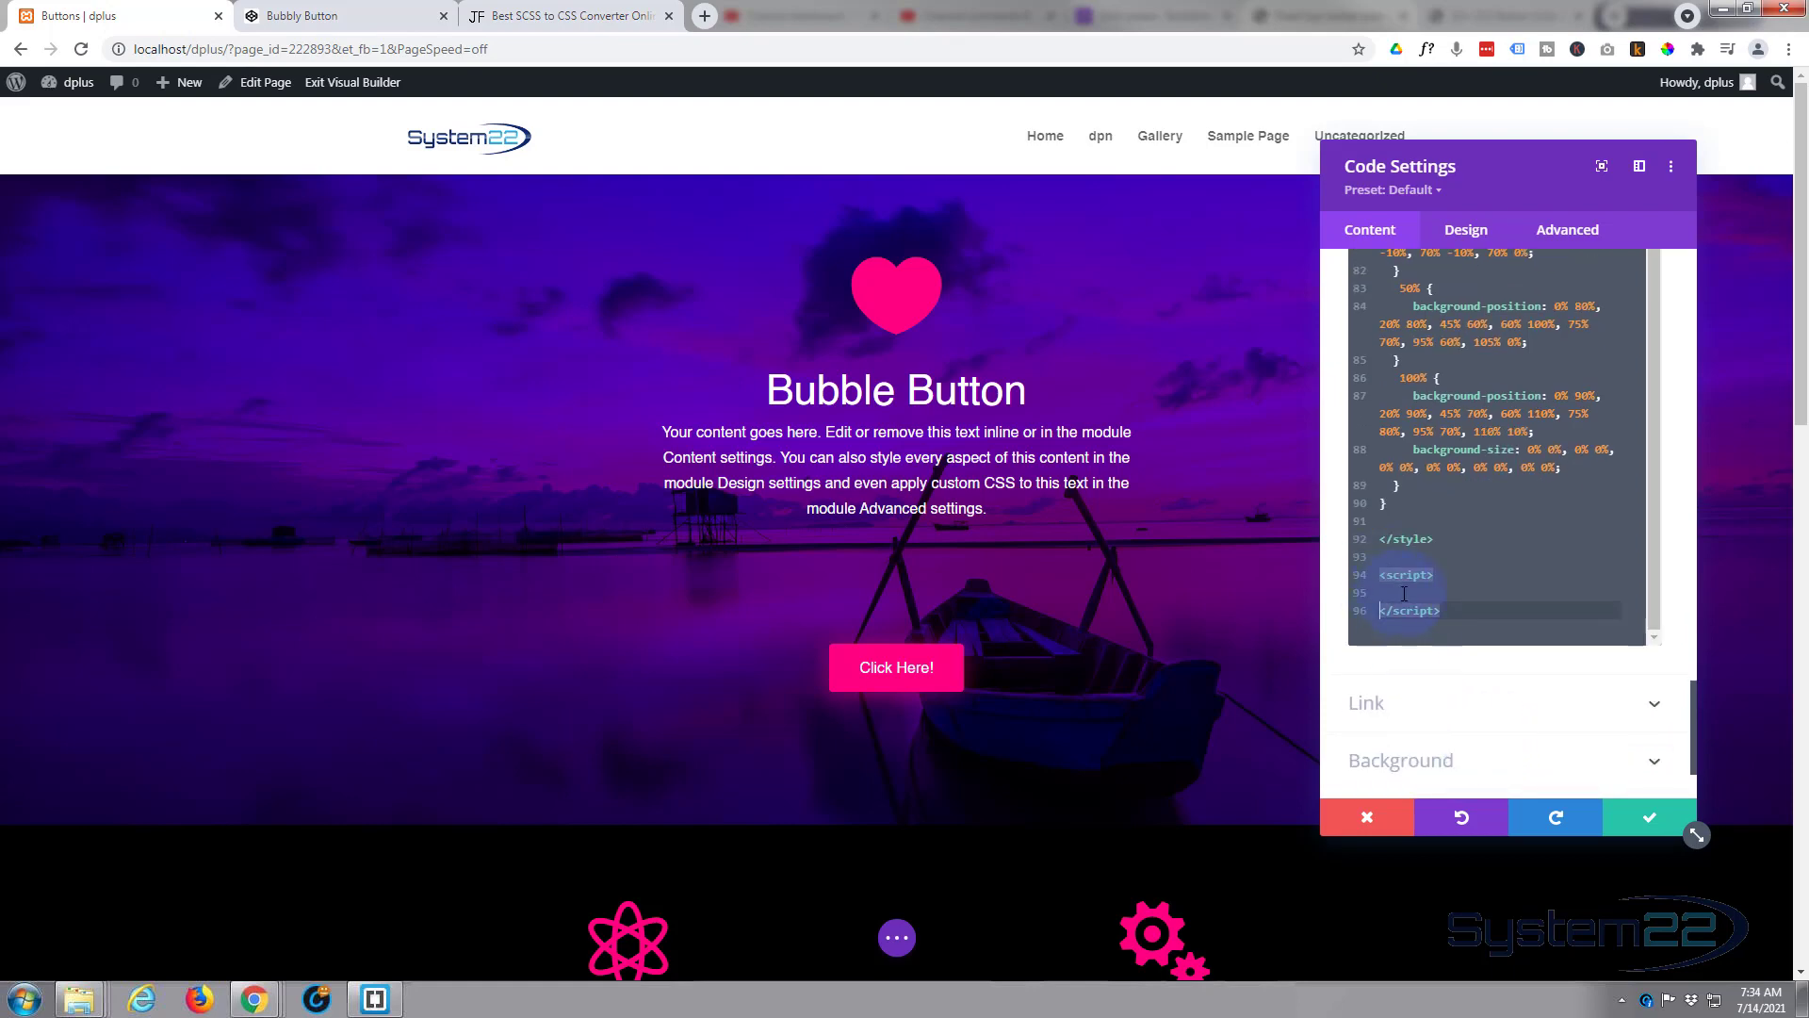
left_click(1541, 588)
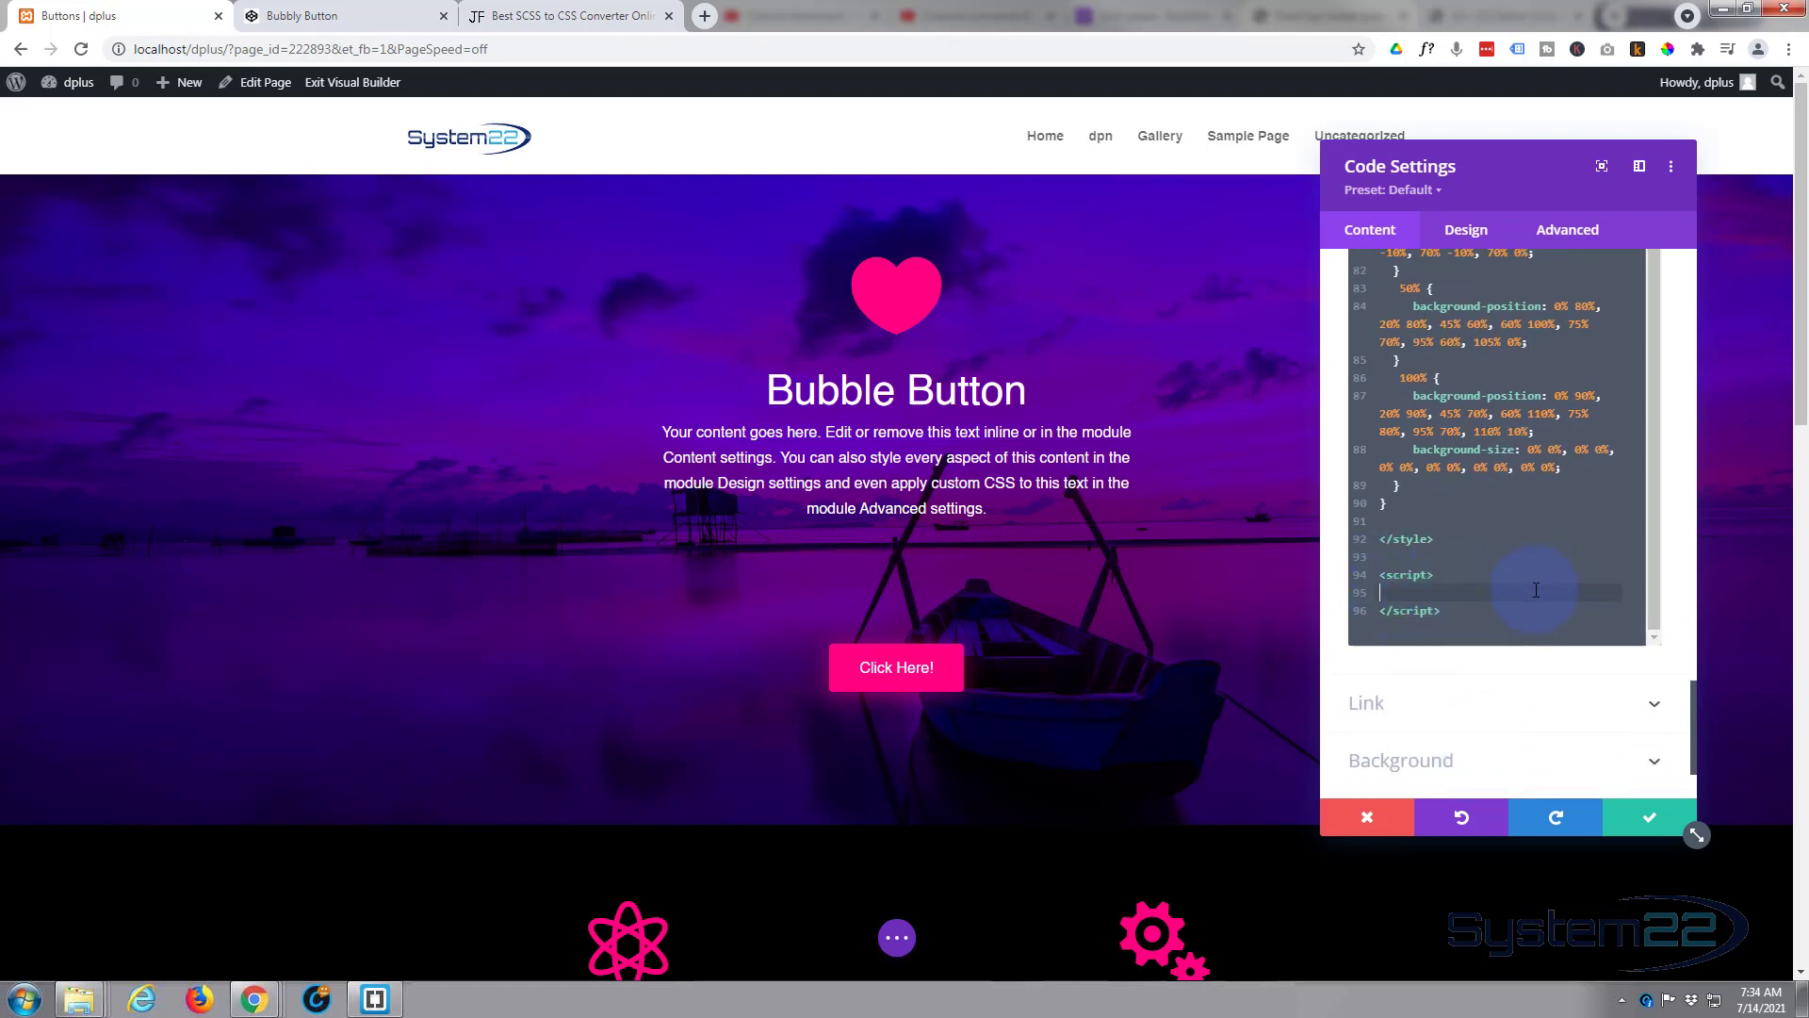
type("var animateButton = function(e) {    e.preventDefault;   //reset animation   e.target.classList.remove('animate');    e.target.classList.add('animate');   setTimeout(function(){     e.target.classList.remove('animate');   },700); };  var bubblyButtons = document.getElementsByClassName(\"bubbly-button\");  for (var i = 0; i < bubblyButtons.length; i++) {   bubblyButtons[i].addEventListener('click', animateButton, false); }")
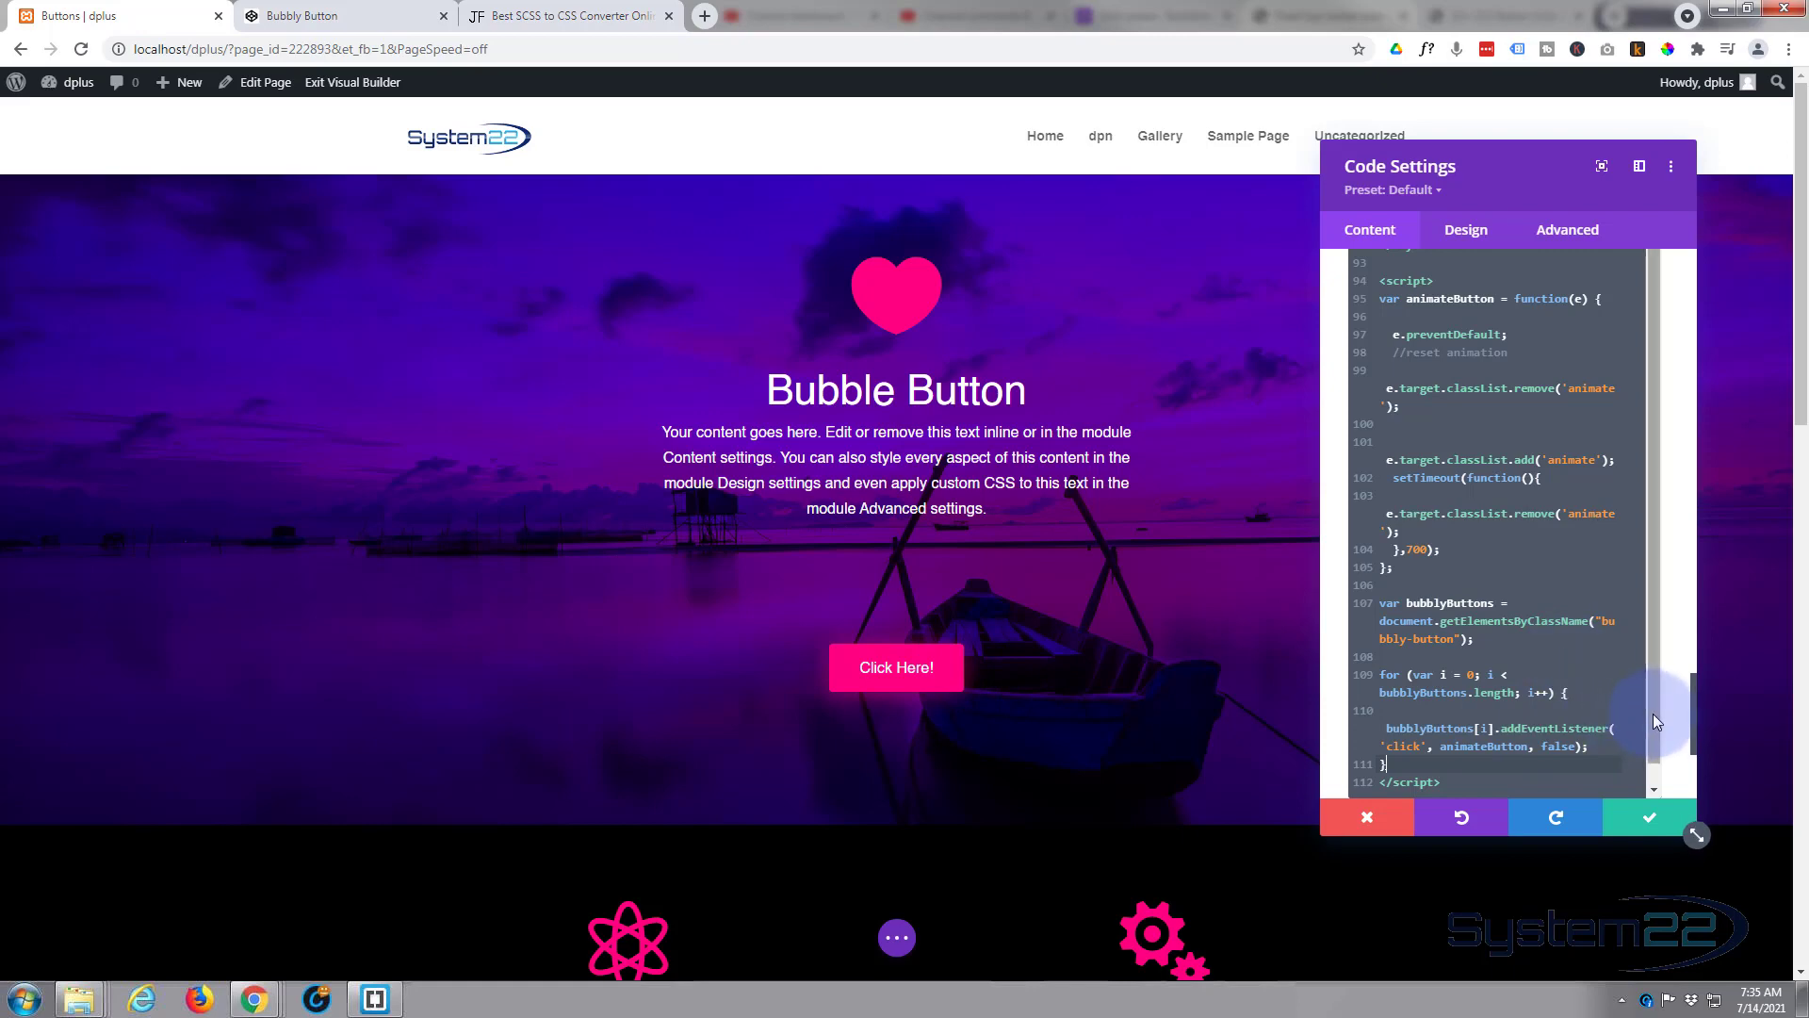
left_click_drag(1693, 714, 1681, 232)
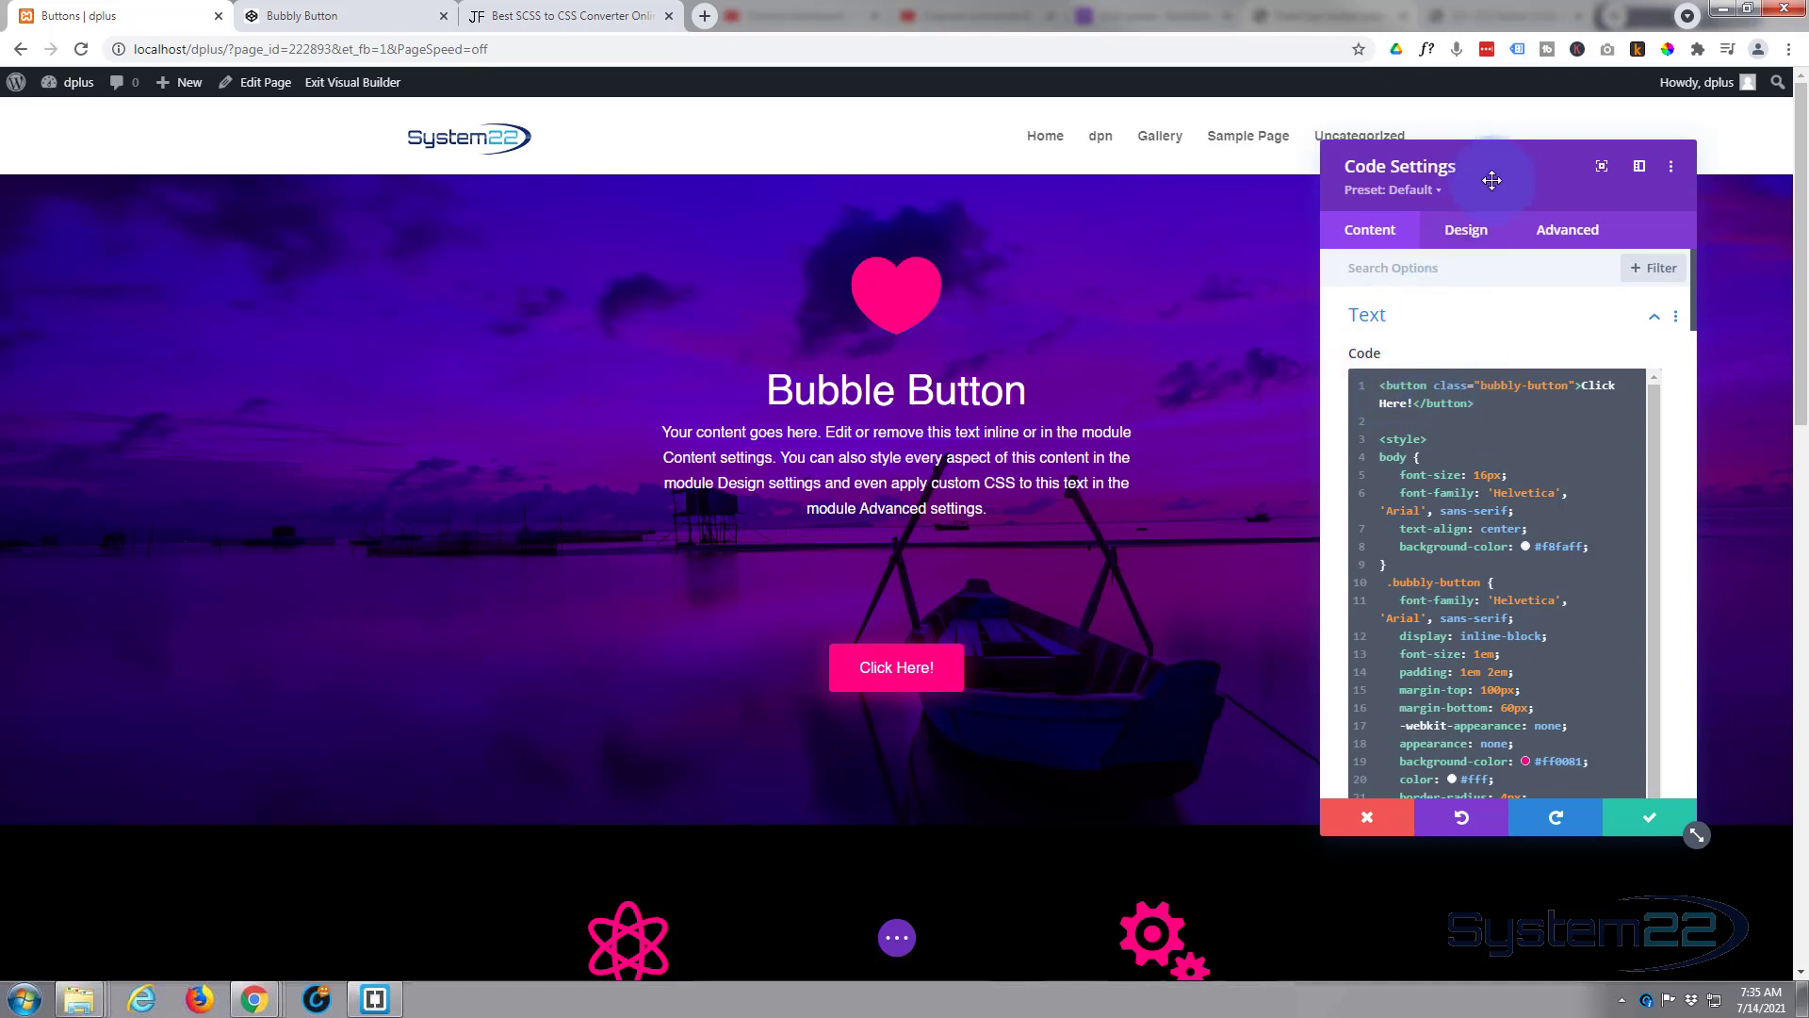
Step: Insert an <a href="#"> opening tag before the button markup on line 1
left_click_drag(1502, 166, 1215, 370)
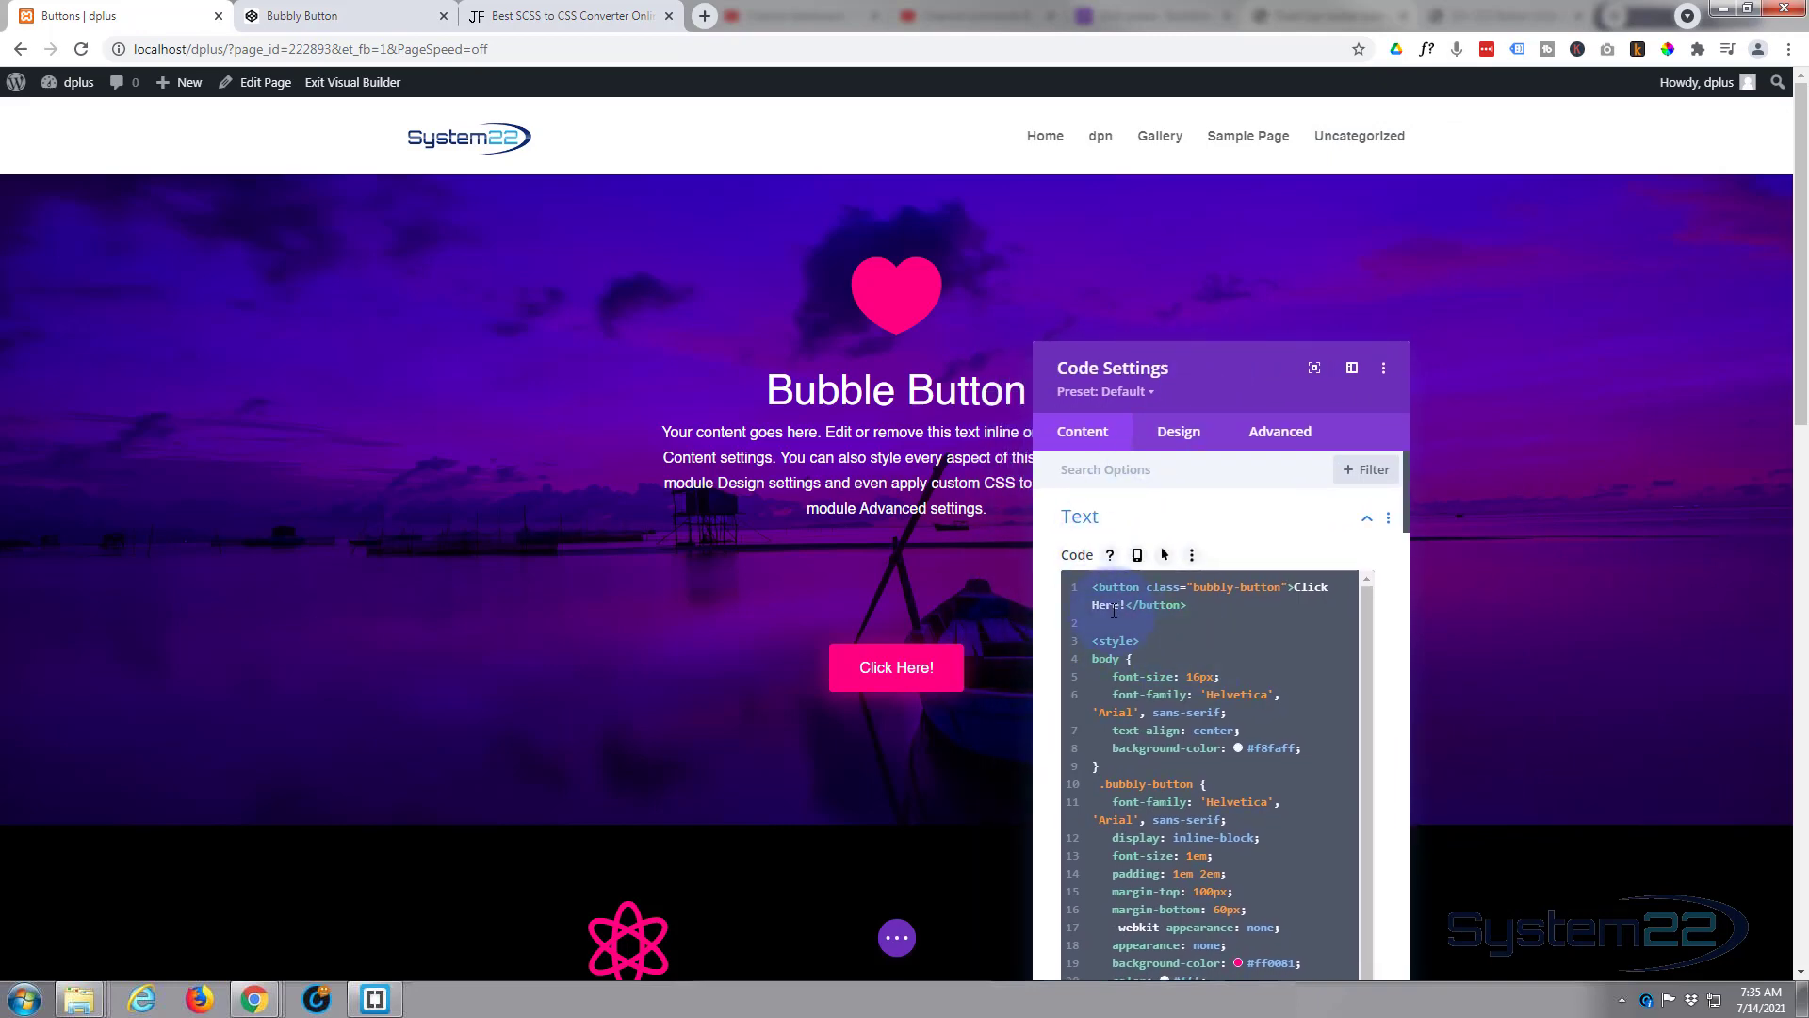
left_click_drag(1093, 588, 1334, 618)
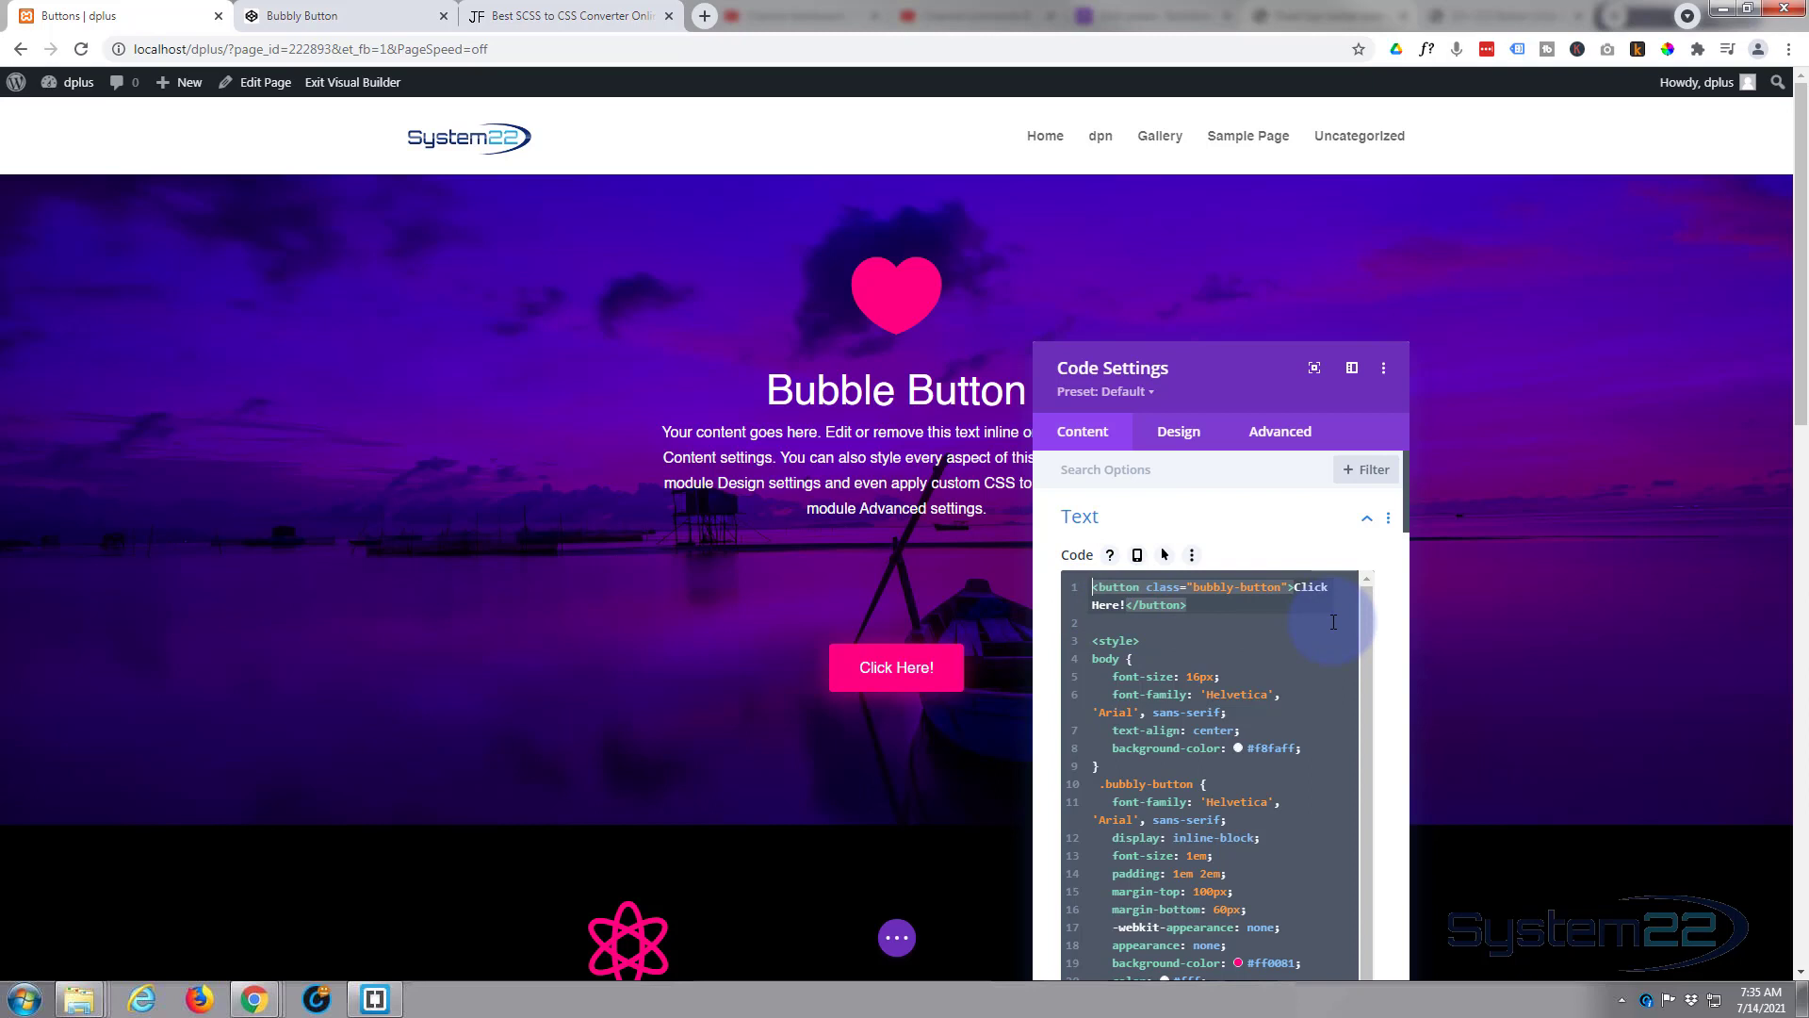
key("Left")
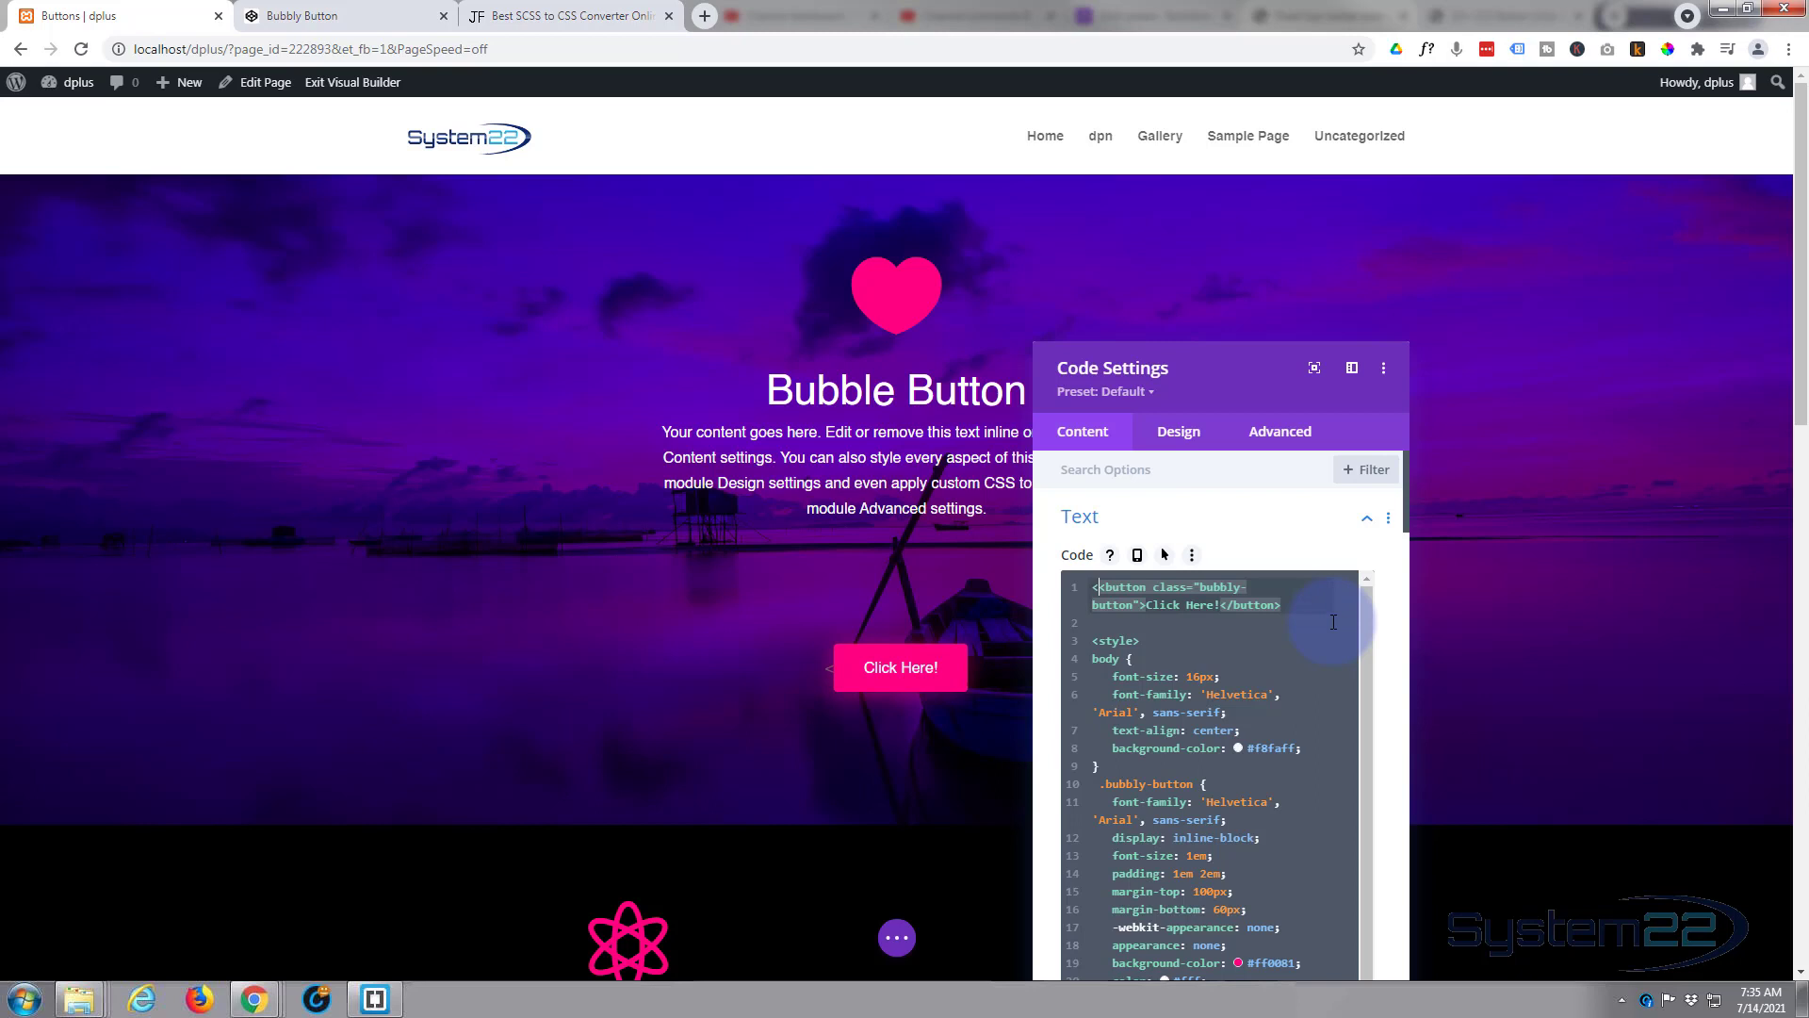
type("<a ")
type("href")
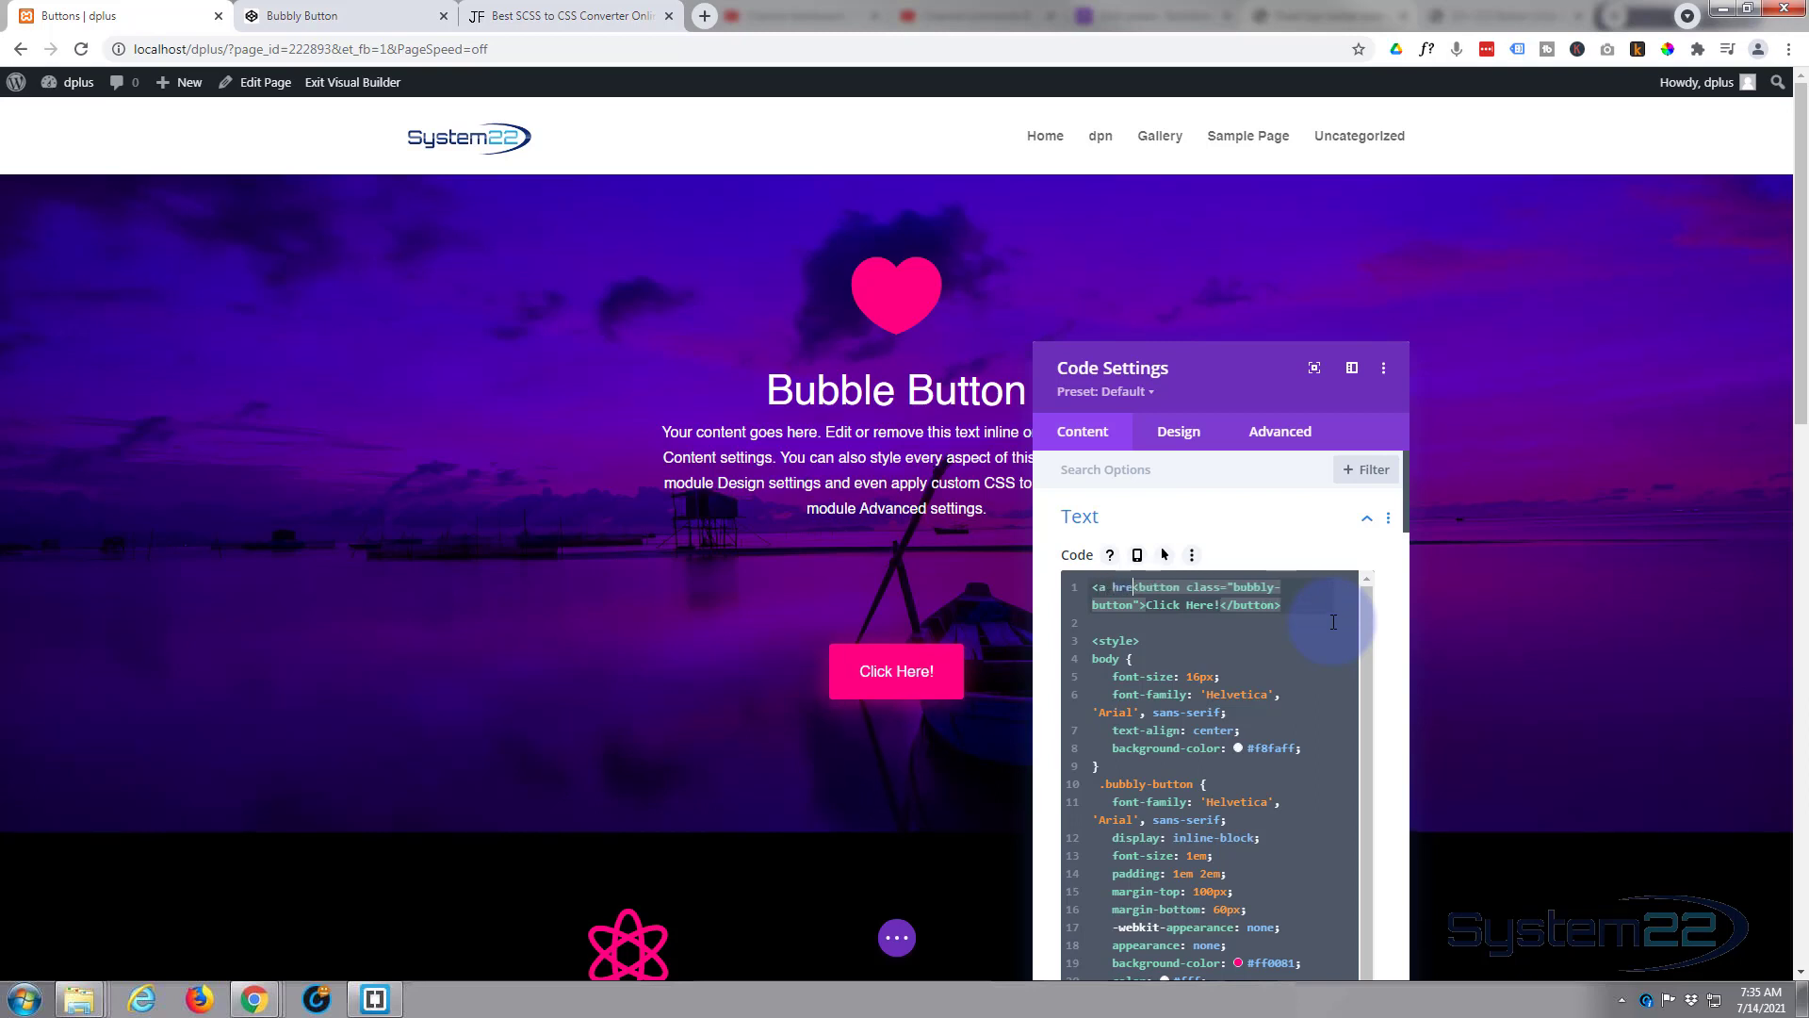
type("=\"")
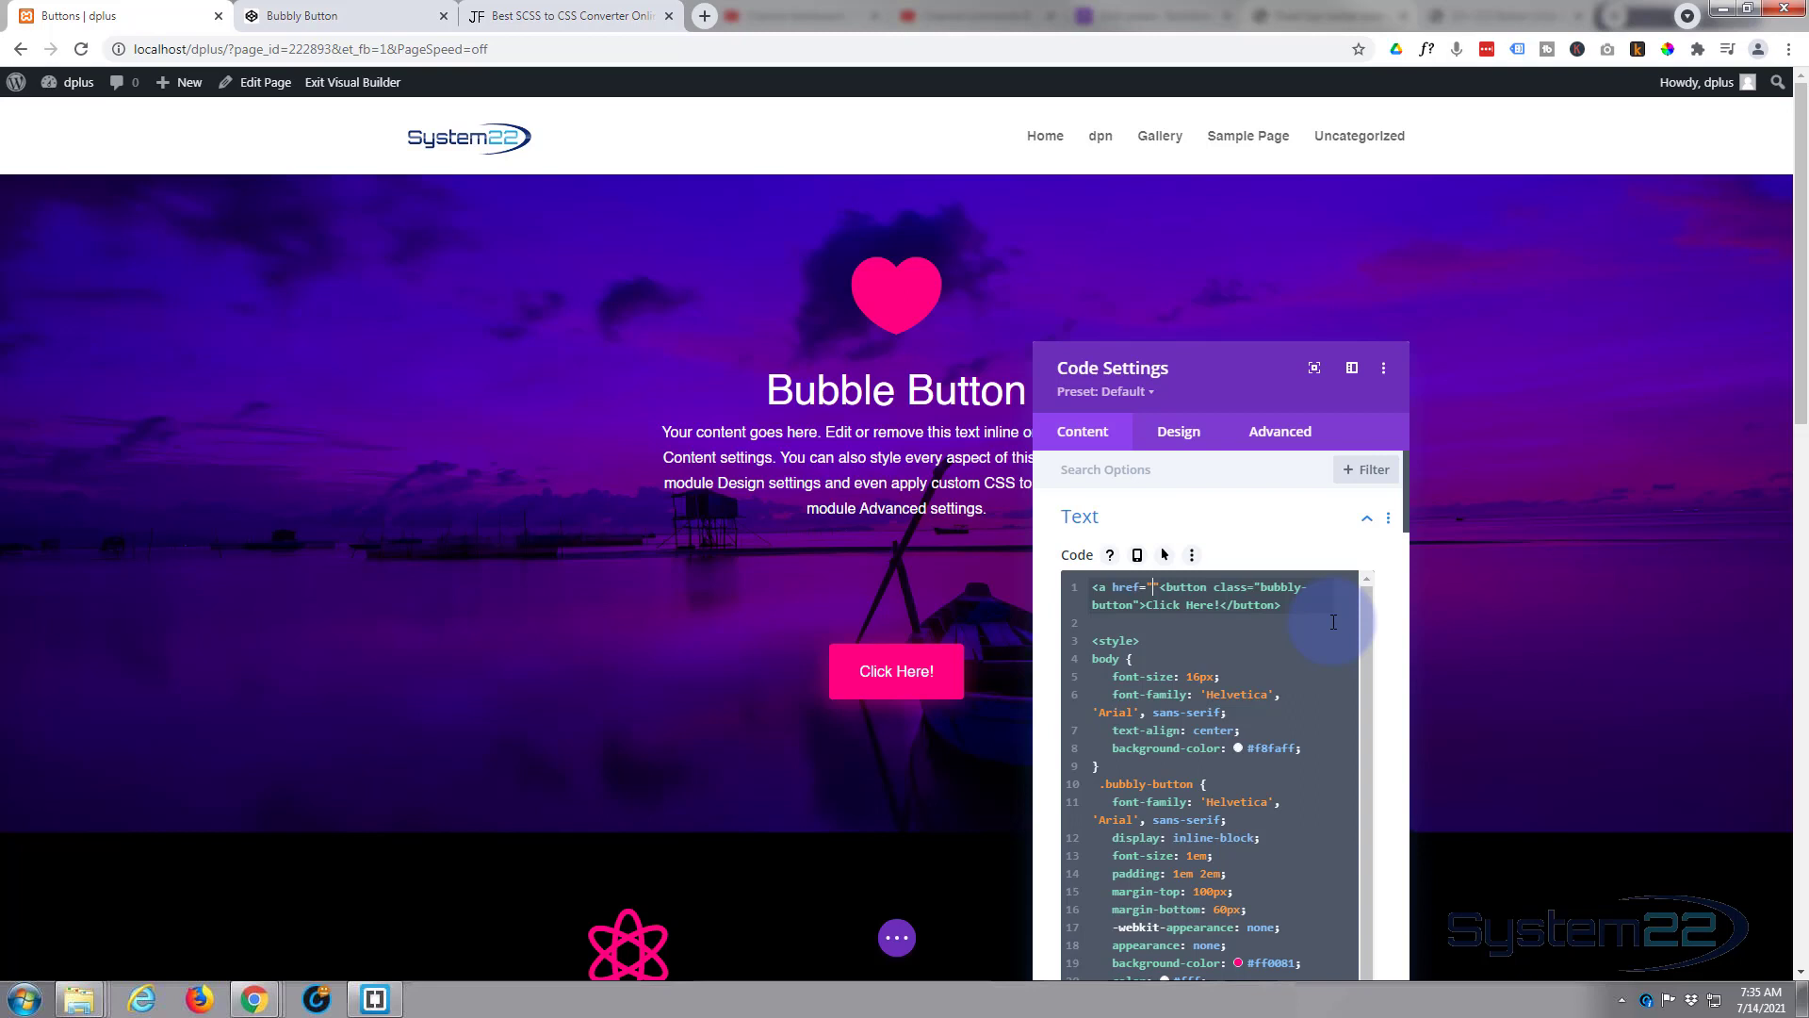
type("#")
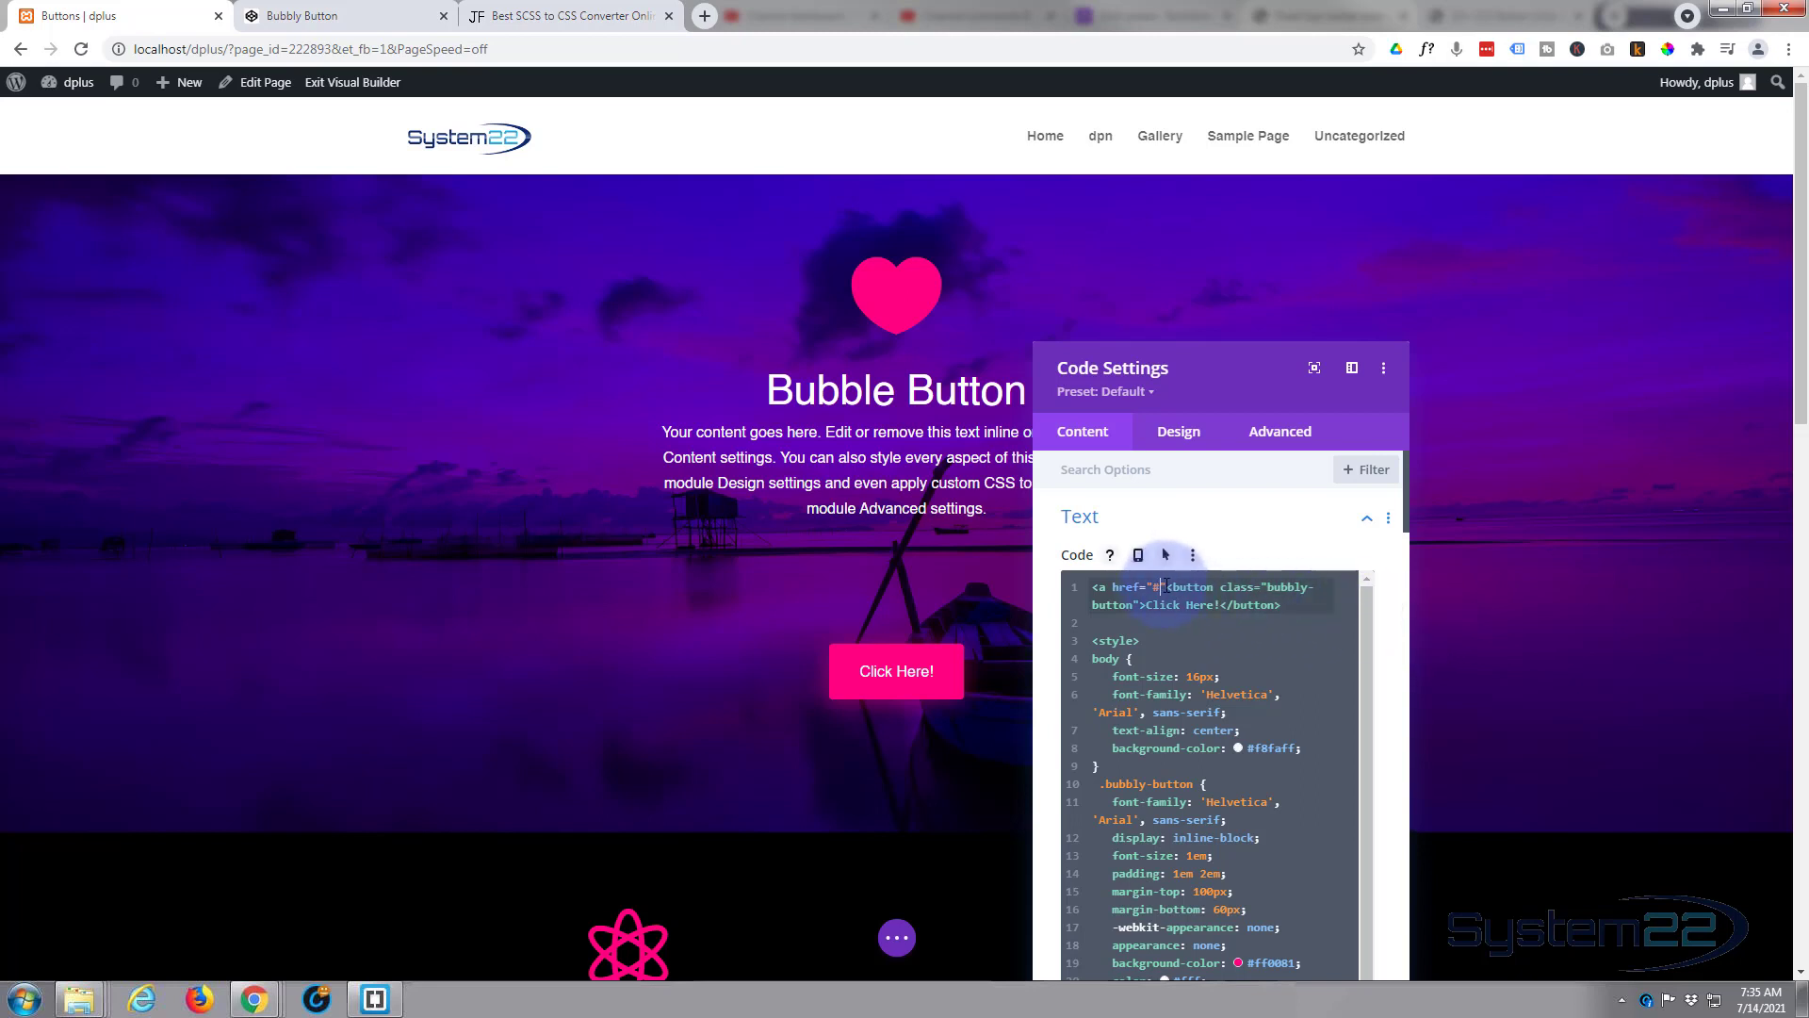
left_click_drag(1167, 586, 1258, 576)
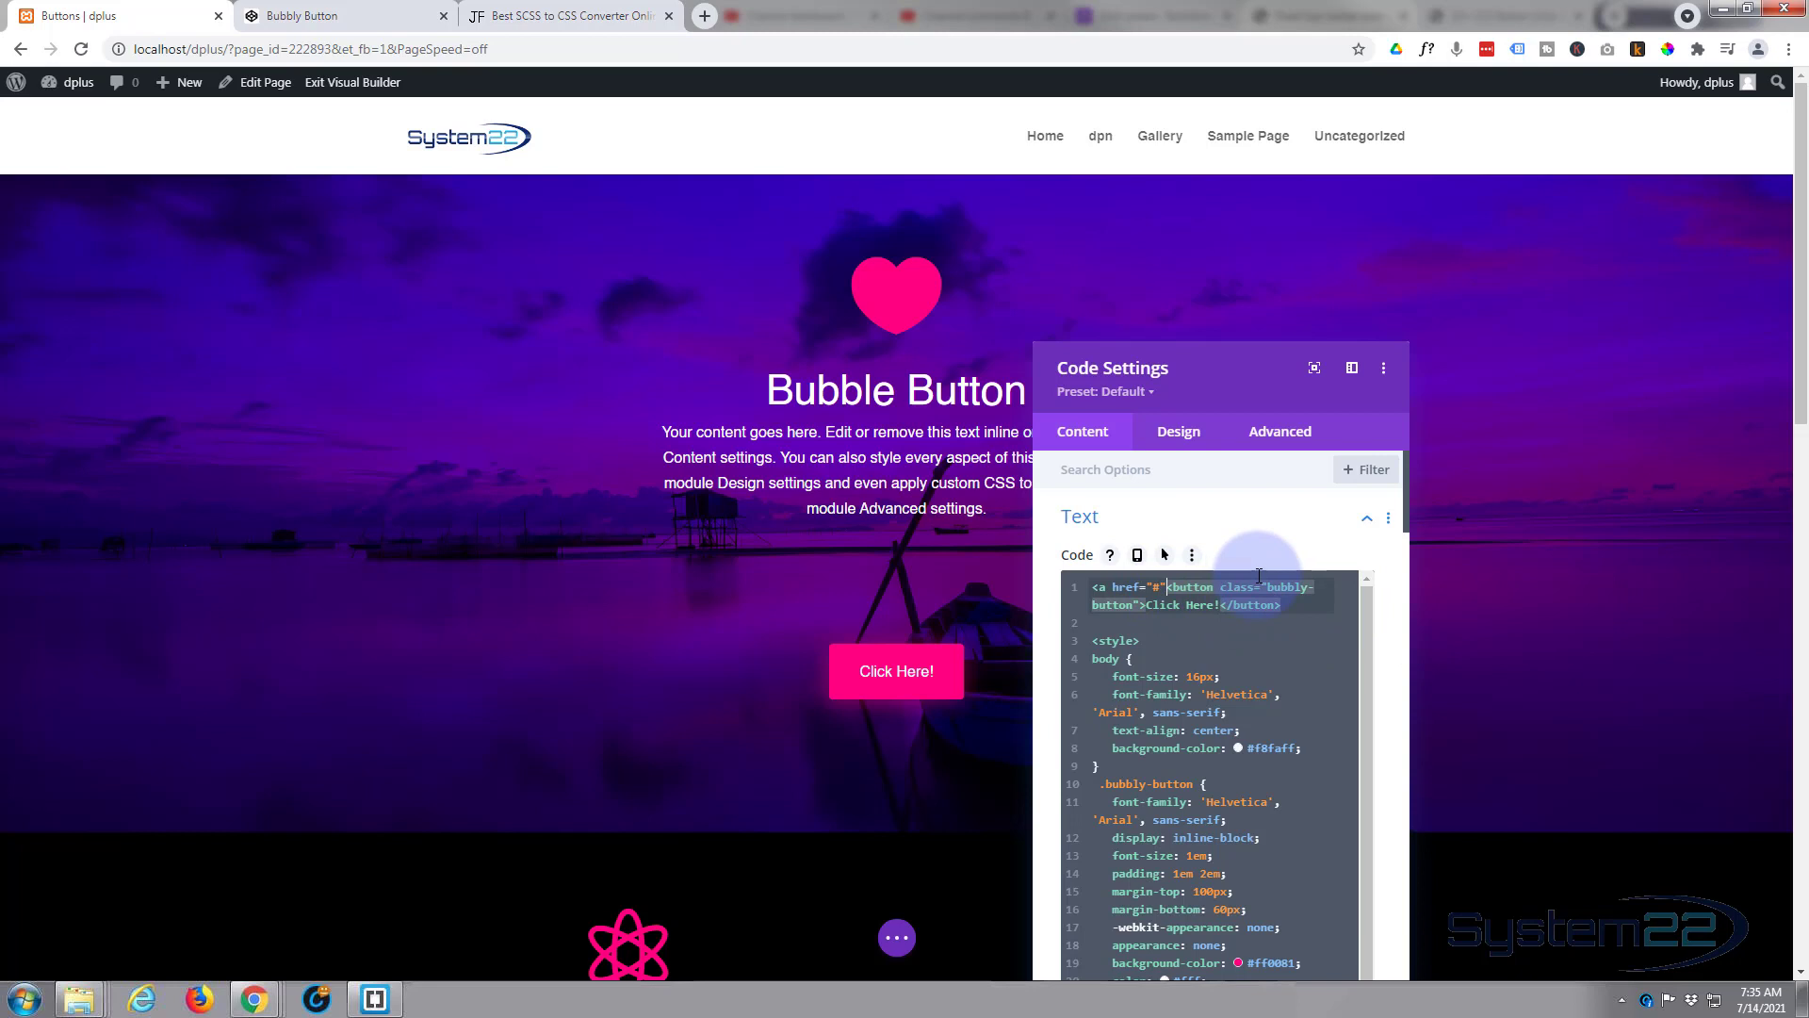
type("></a>")
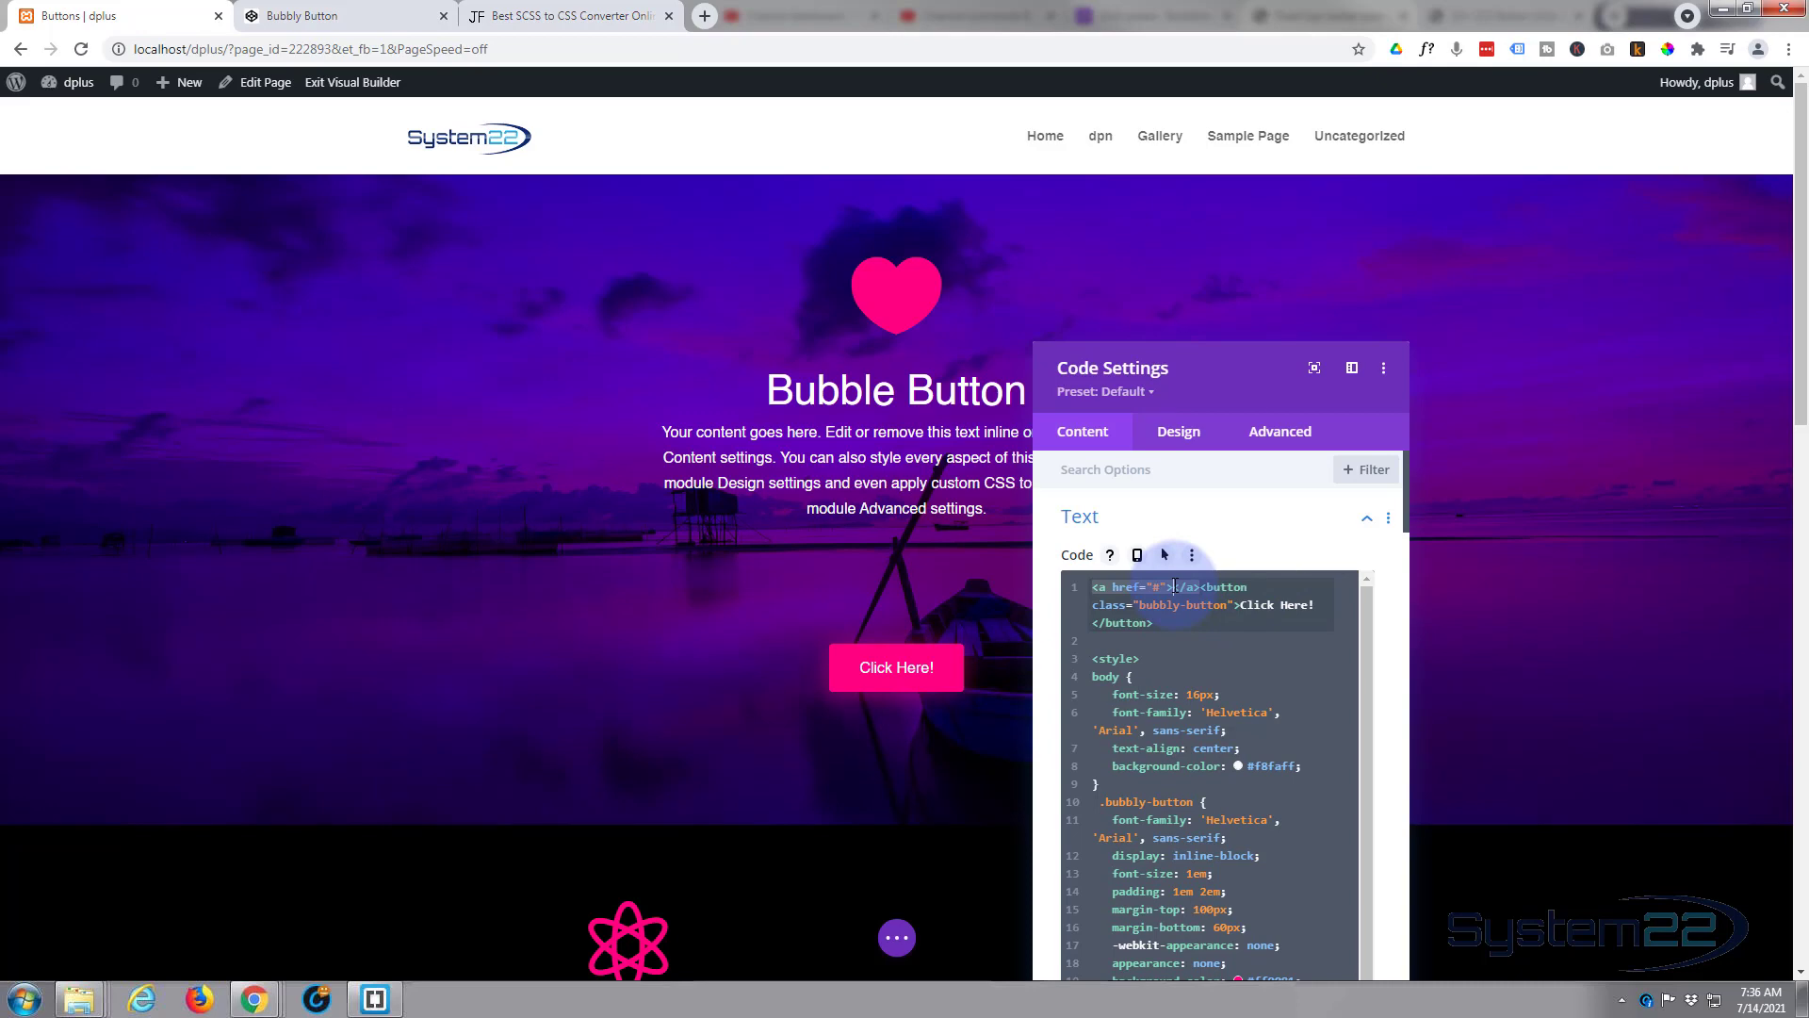
Step: Move the auto-closed </a> tag after </button> so the link wraps the button
left_click(1193, 587)
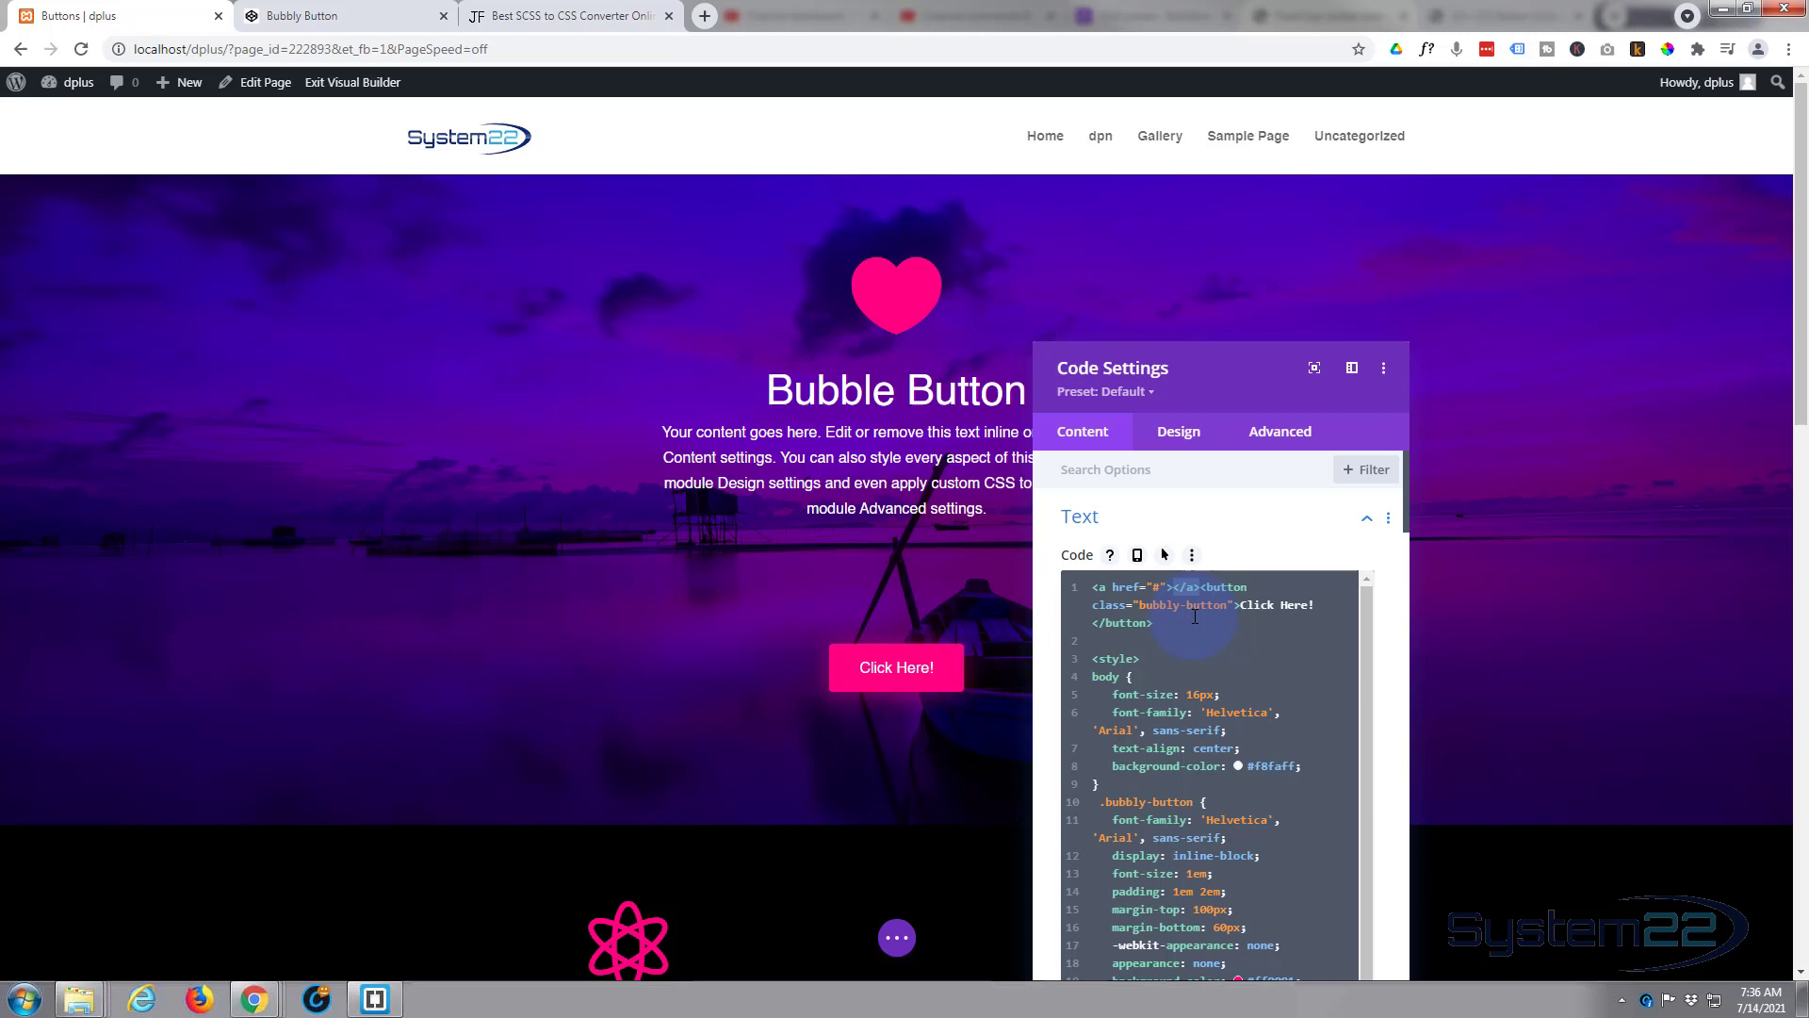
key("ctrl+x")
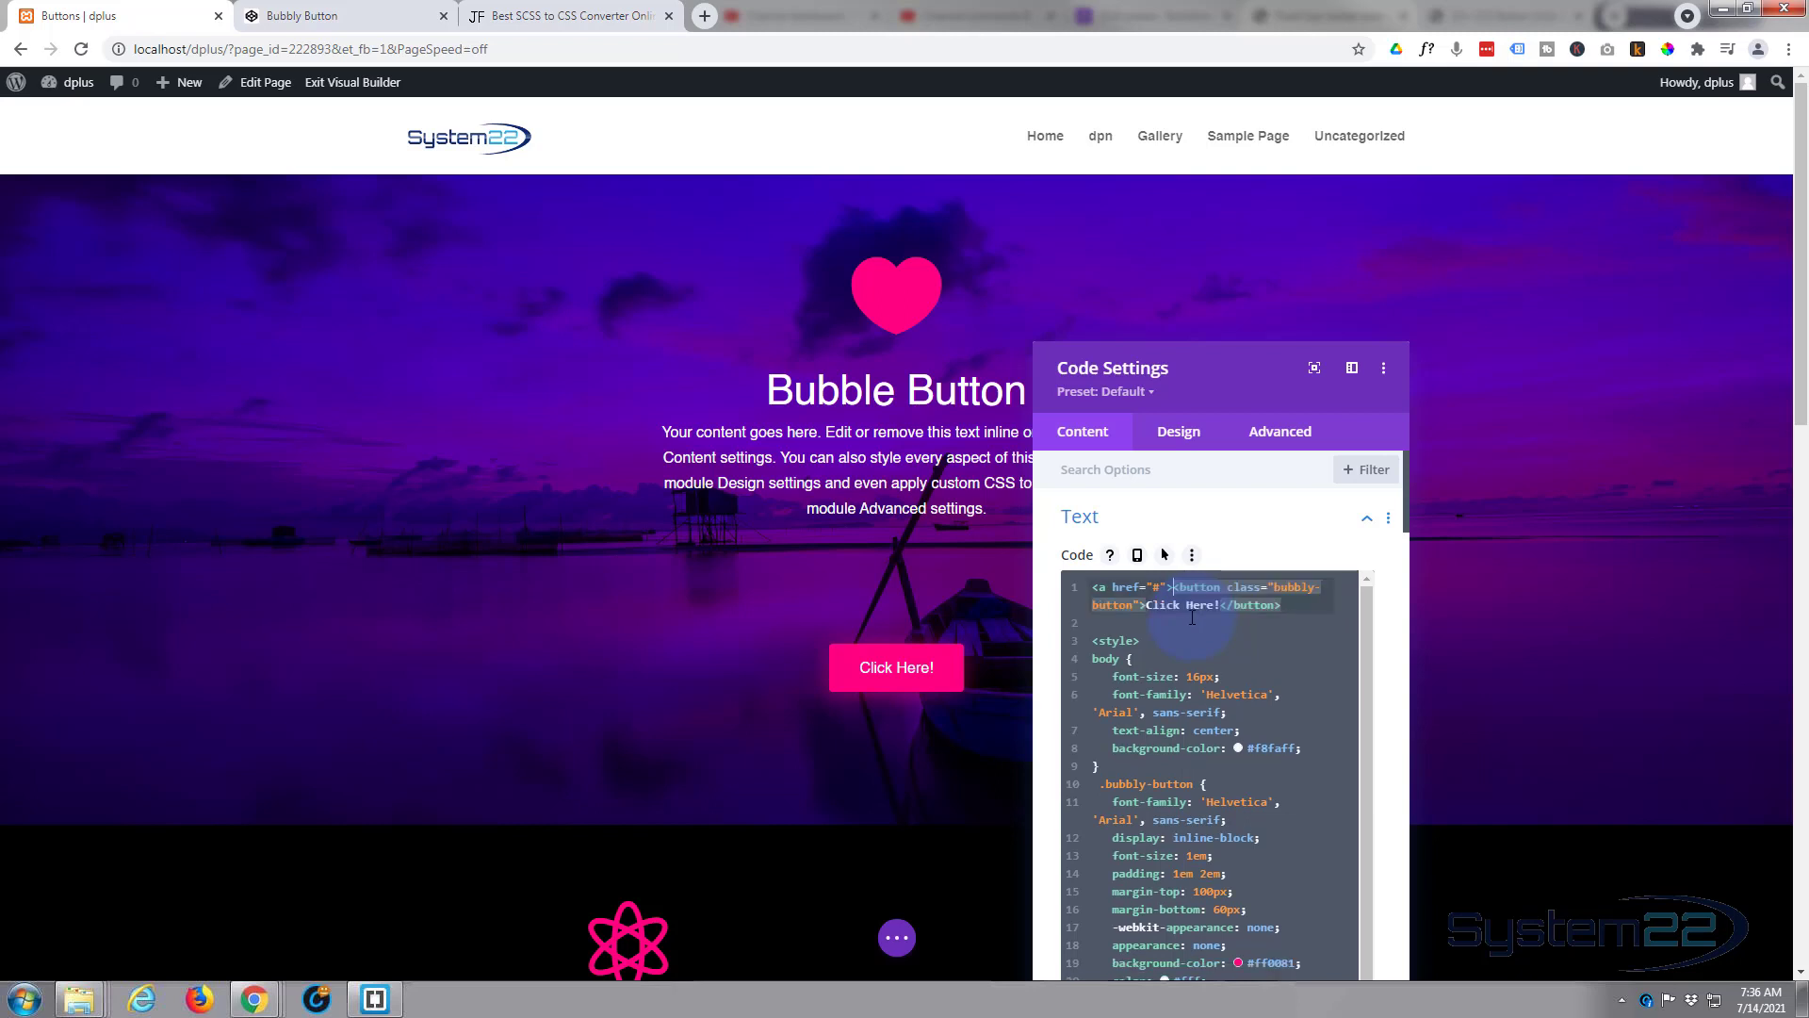
key("End")
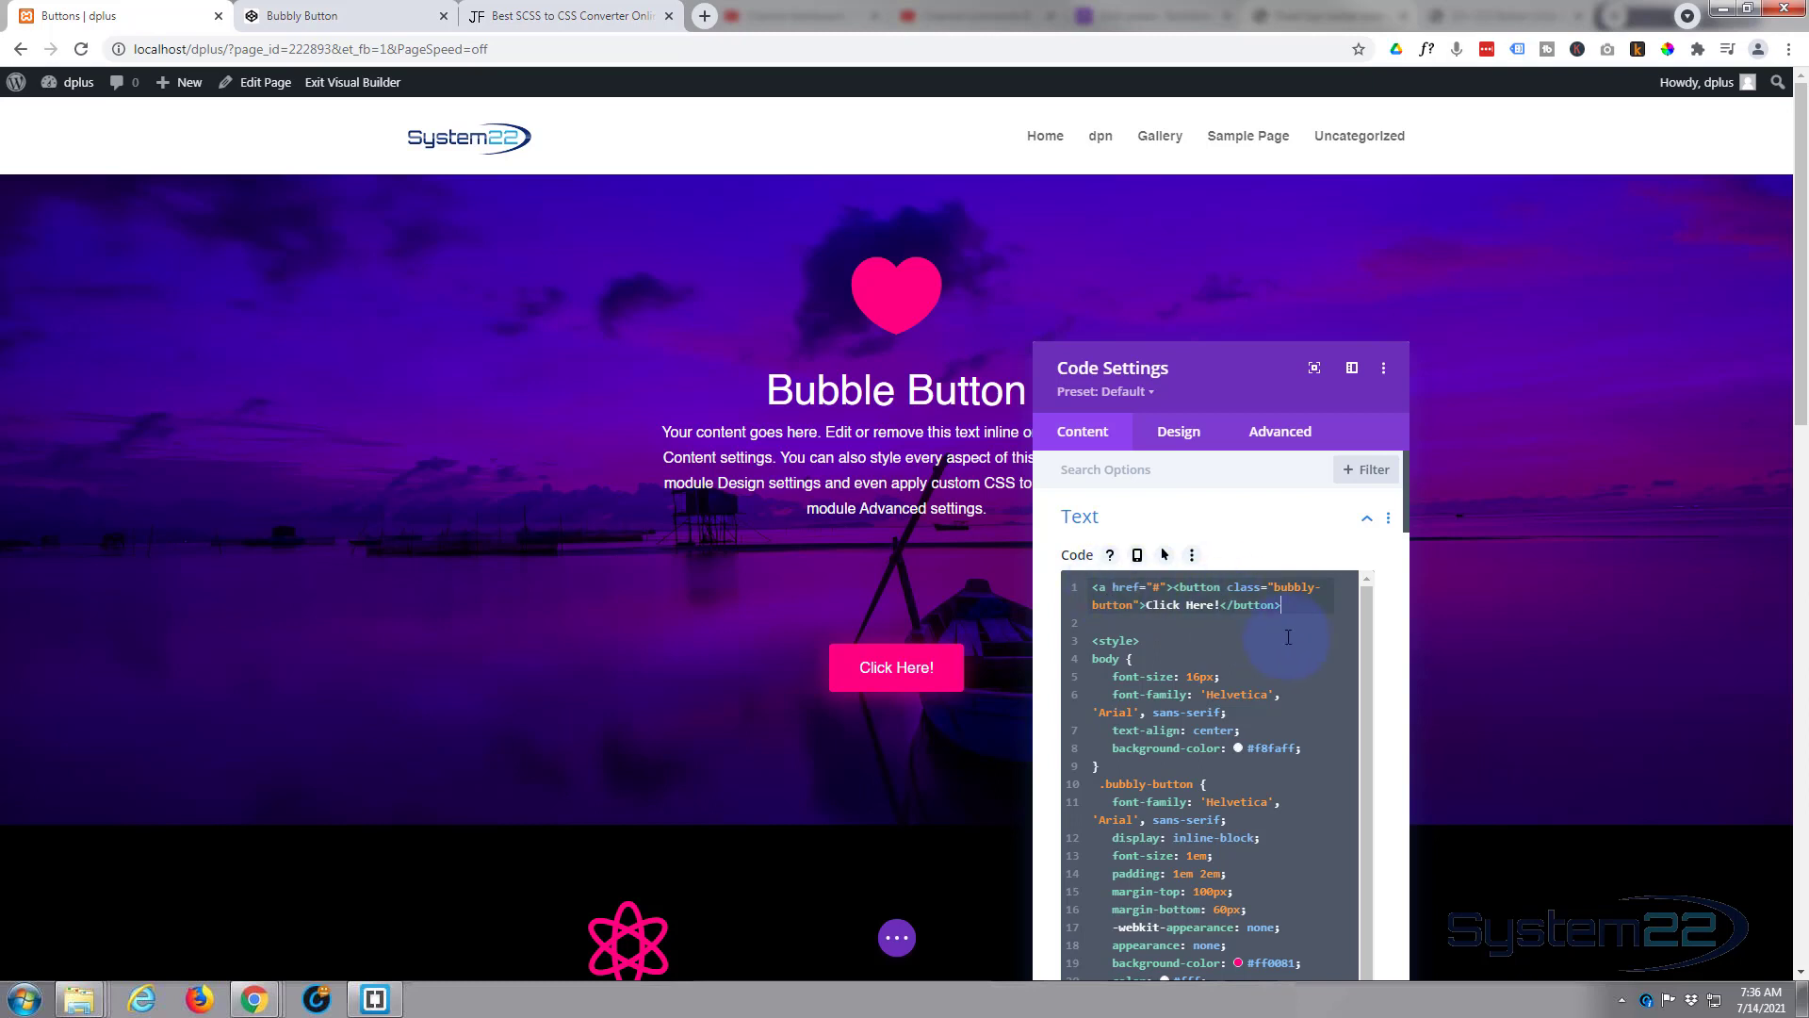
key("ctrl+v")
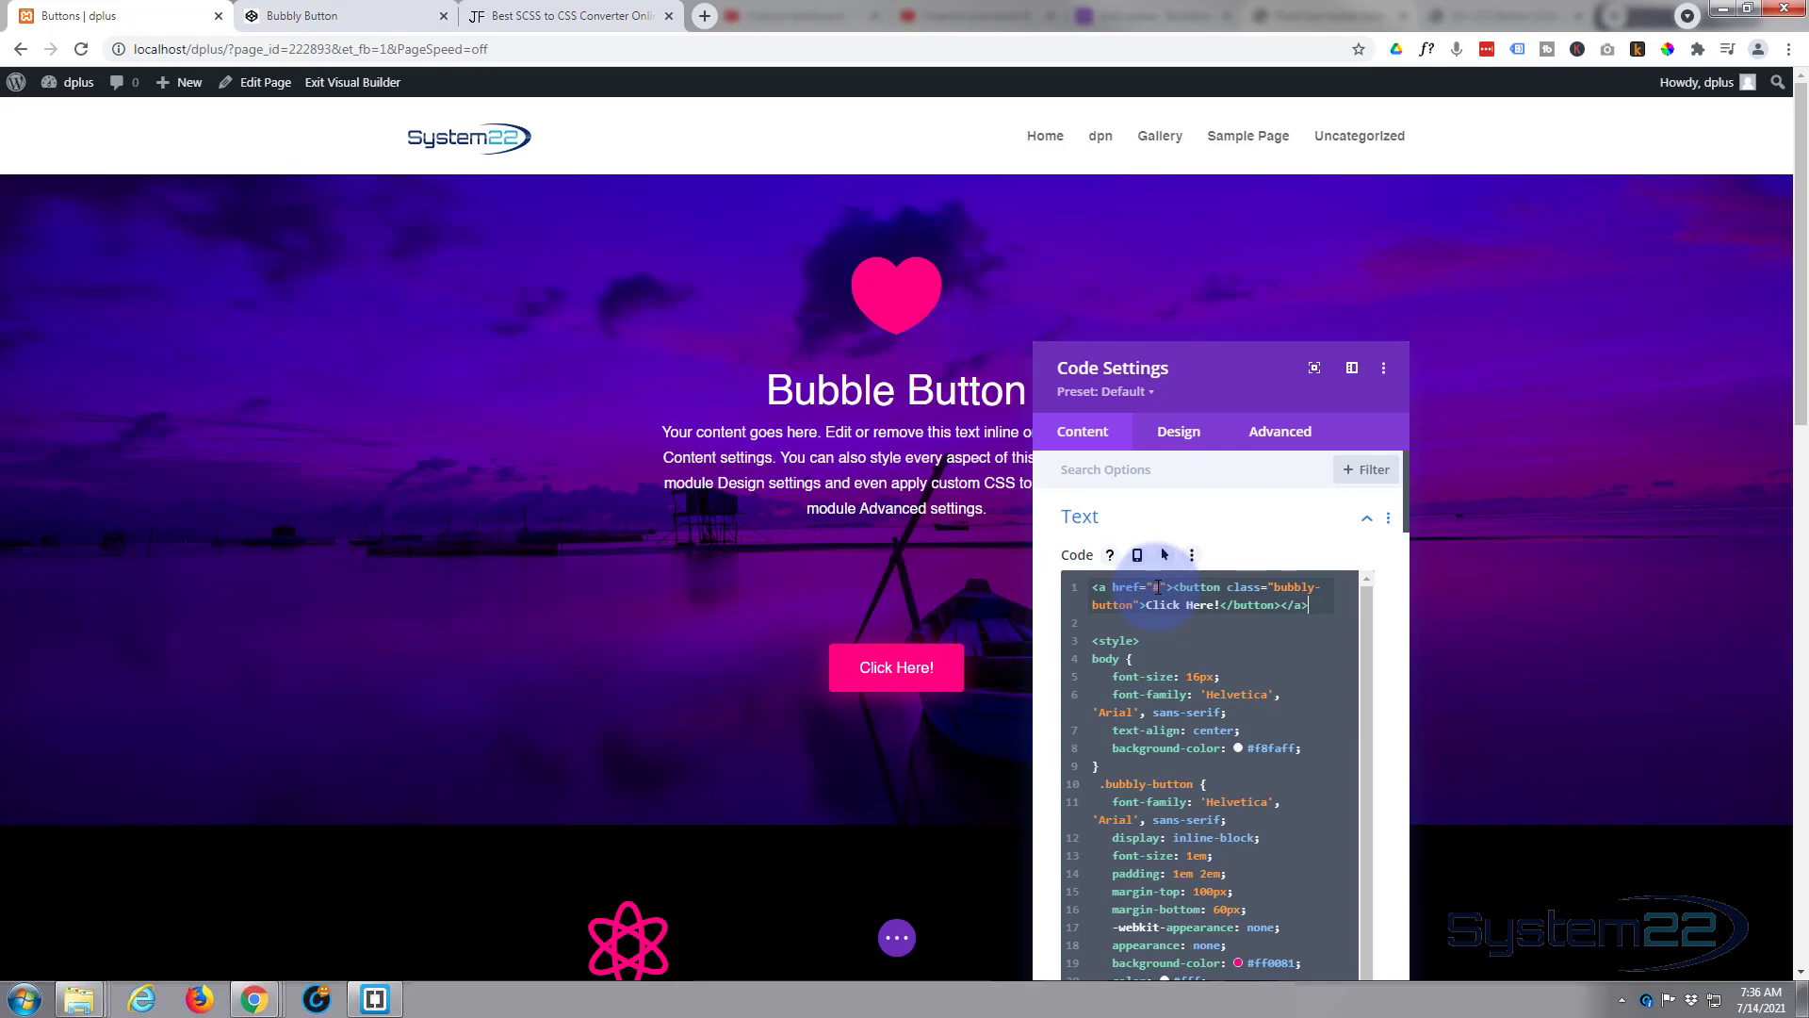
left_click_drag(1252, 384, 1307, 262)
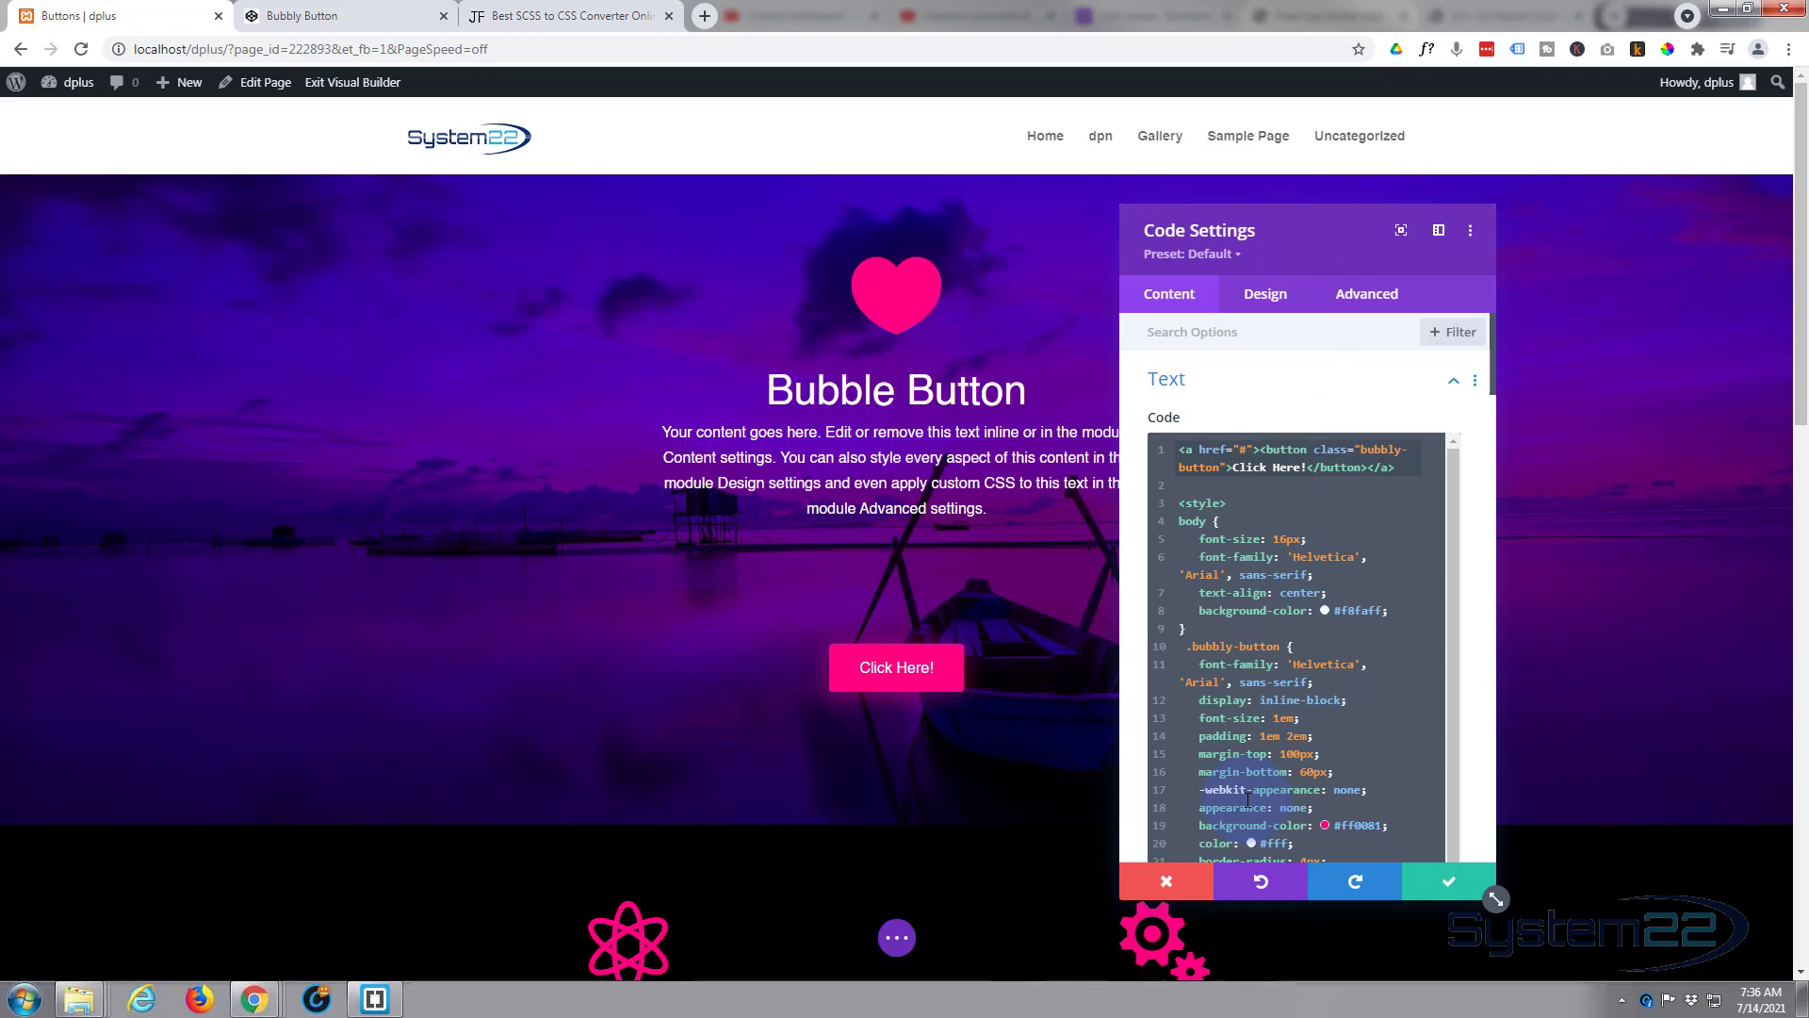
Step: Save the code, then set the Code module's Design > Spacing top margin to -100px
left_click(1449, 884)
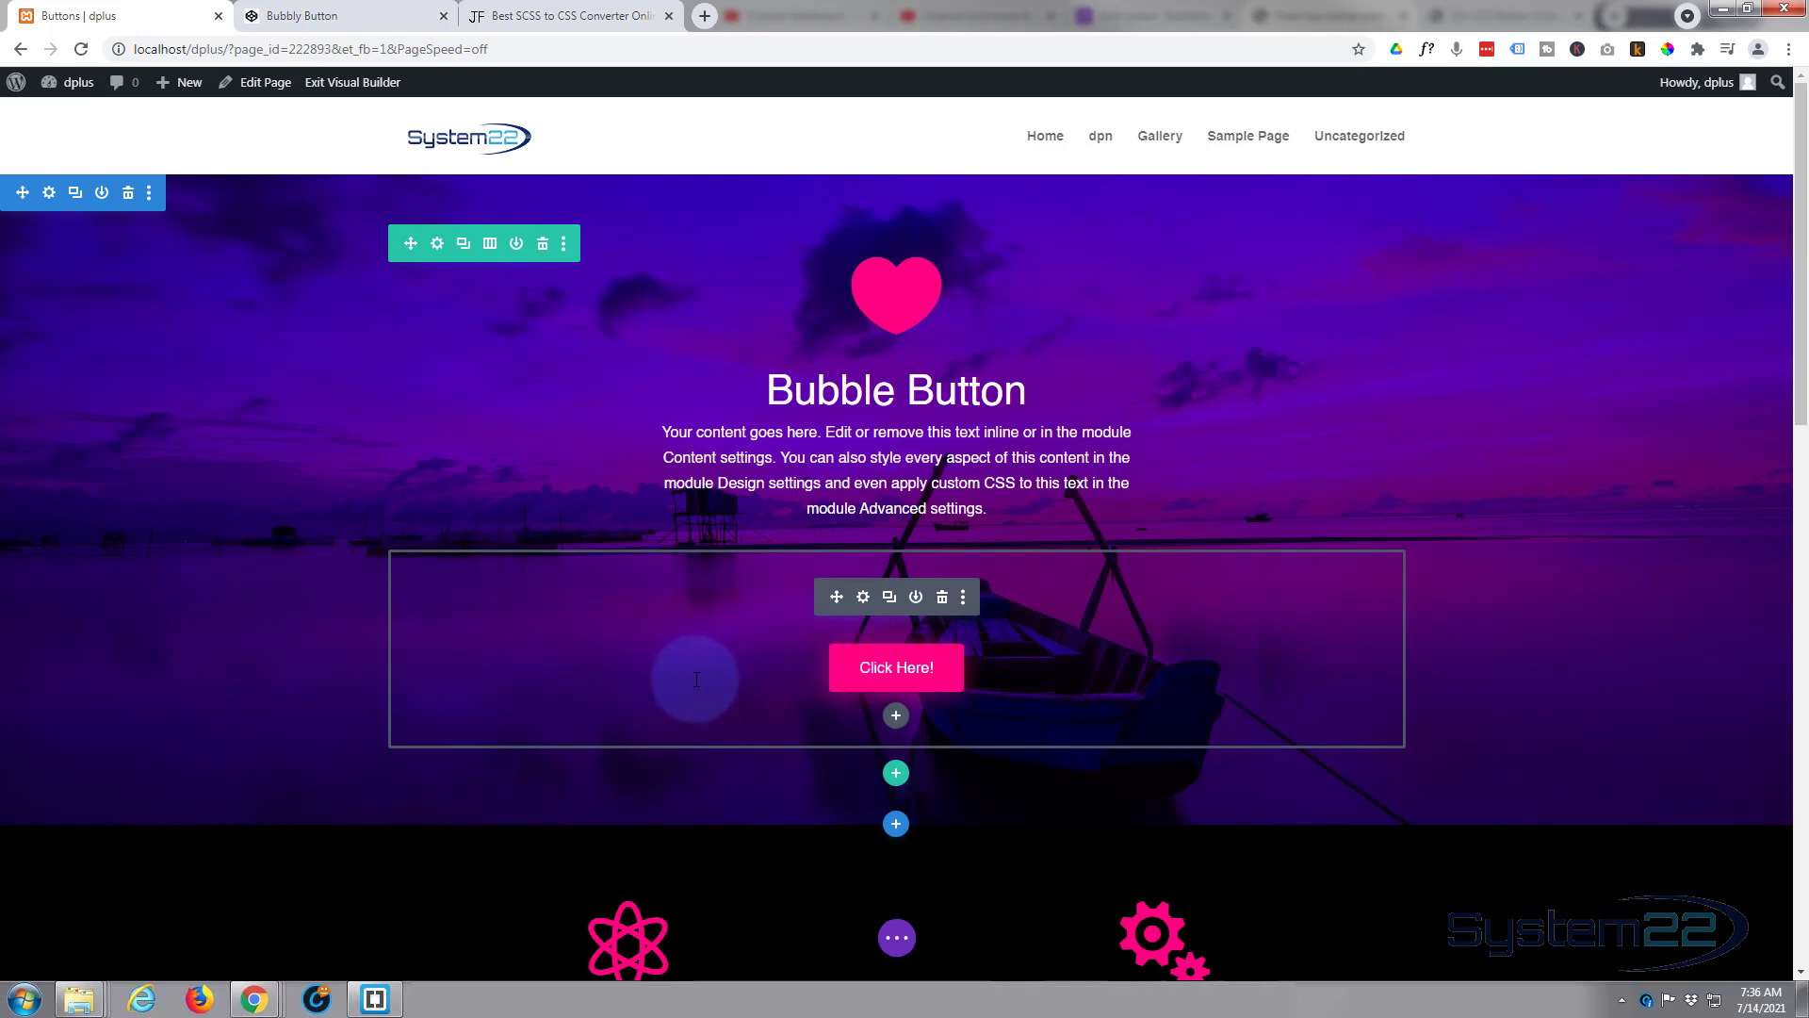
left_click(863, 597)
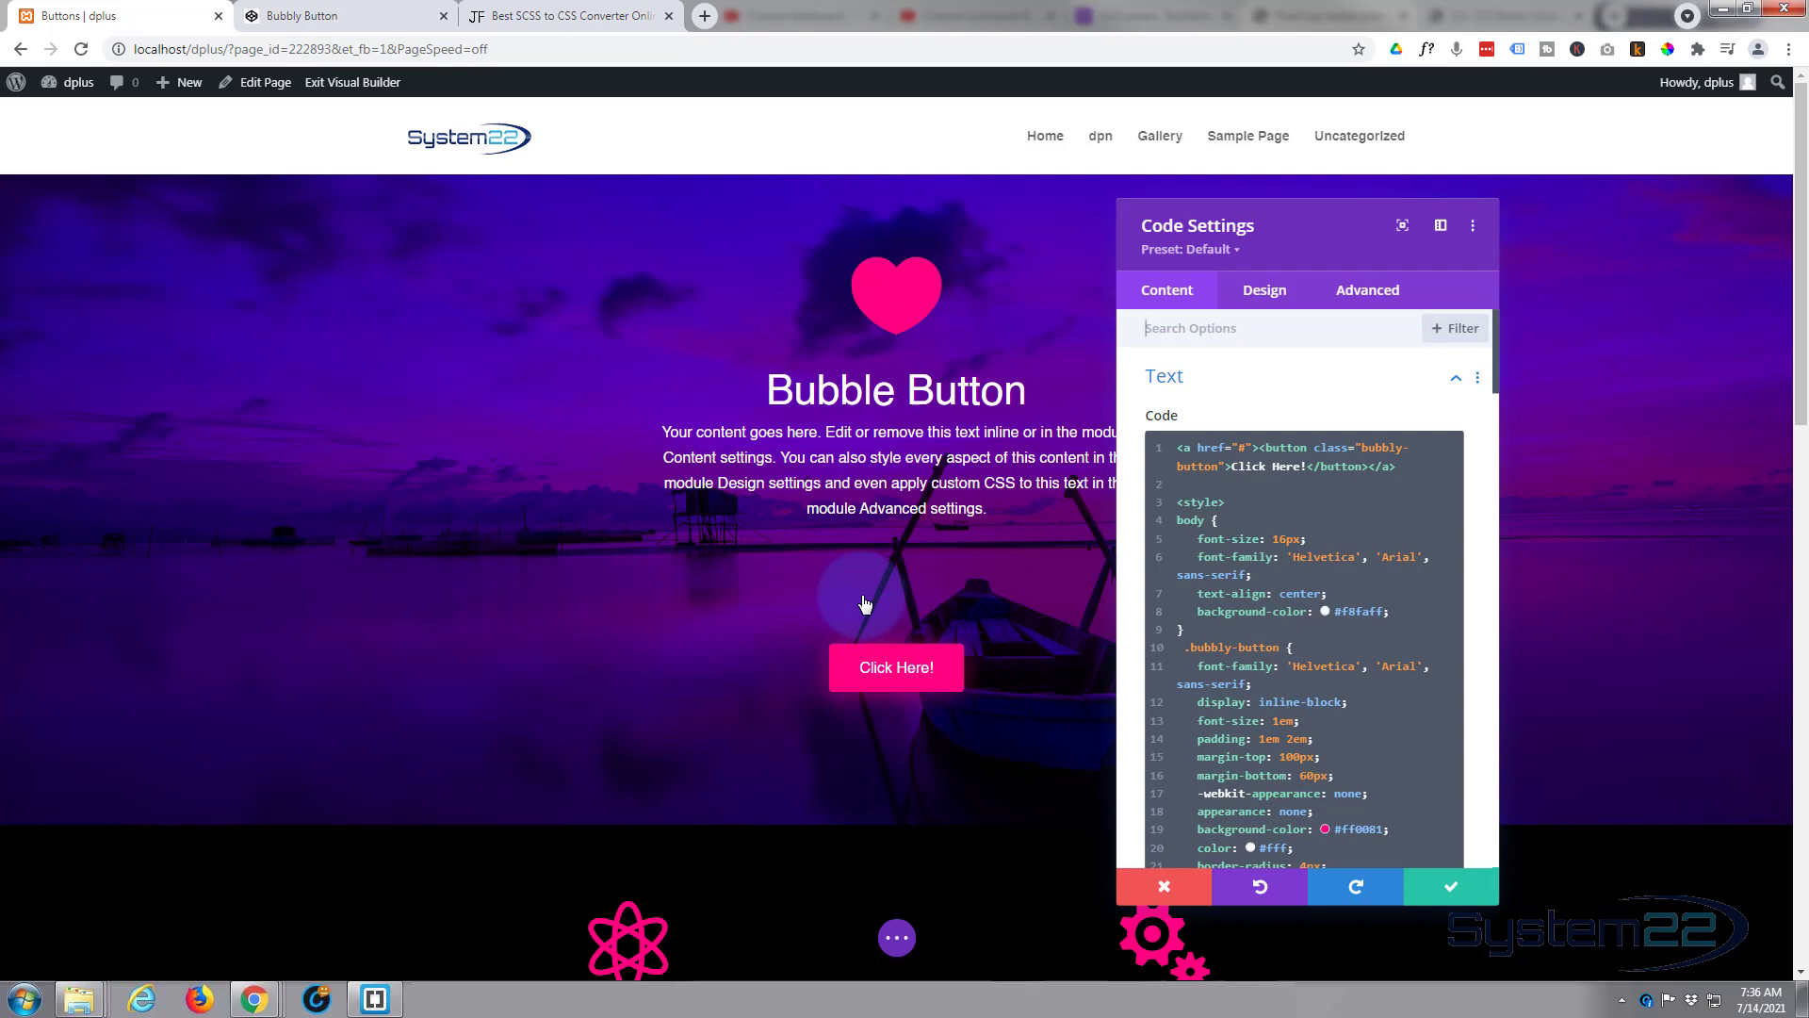
left_click(1264, 294)
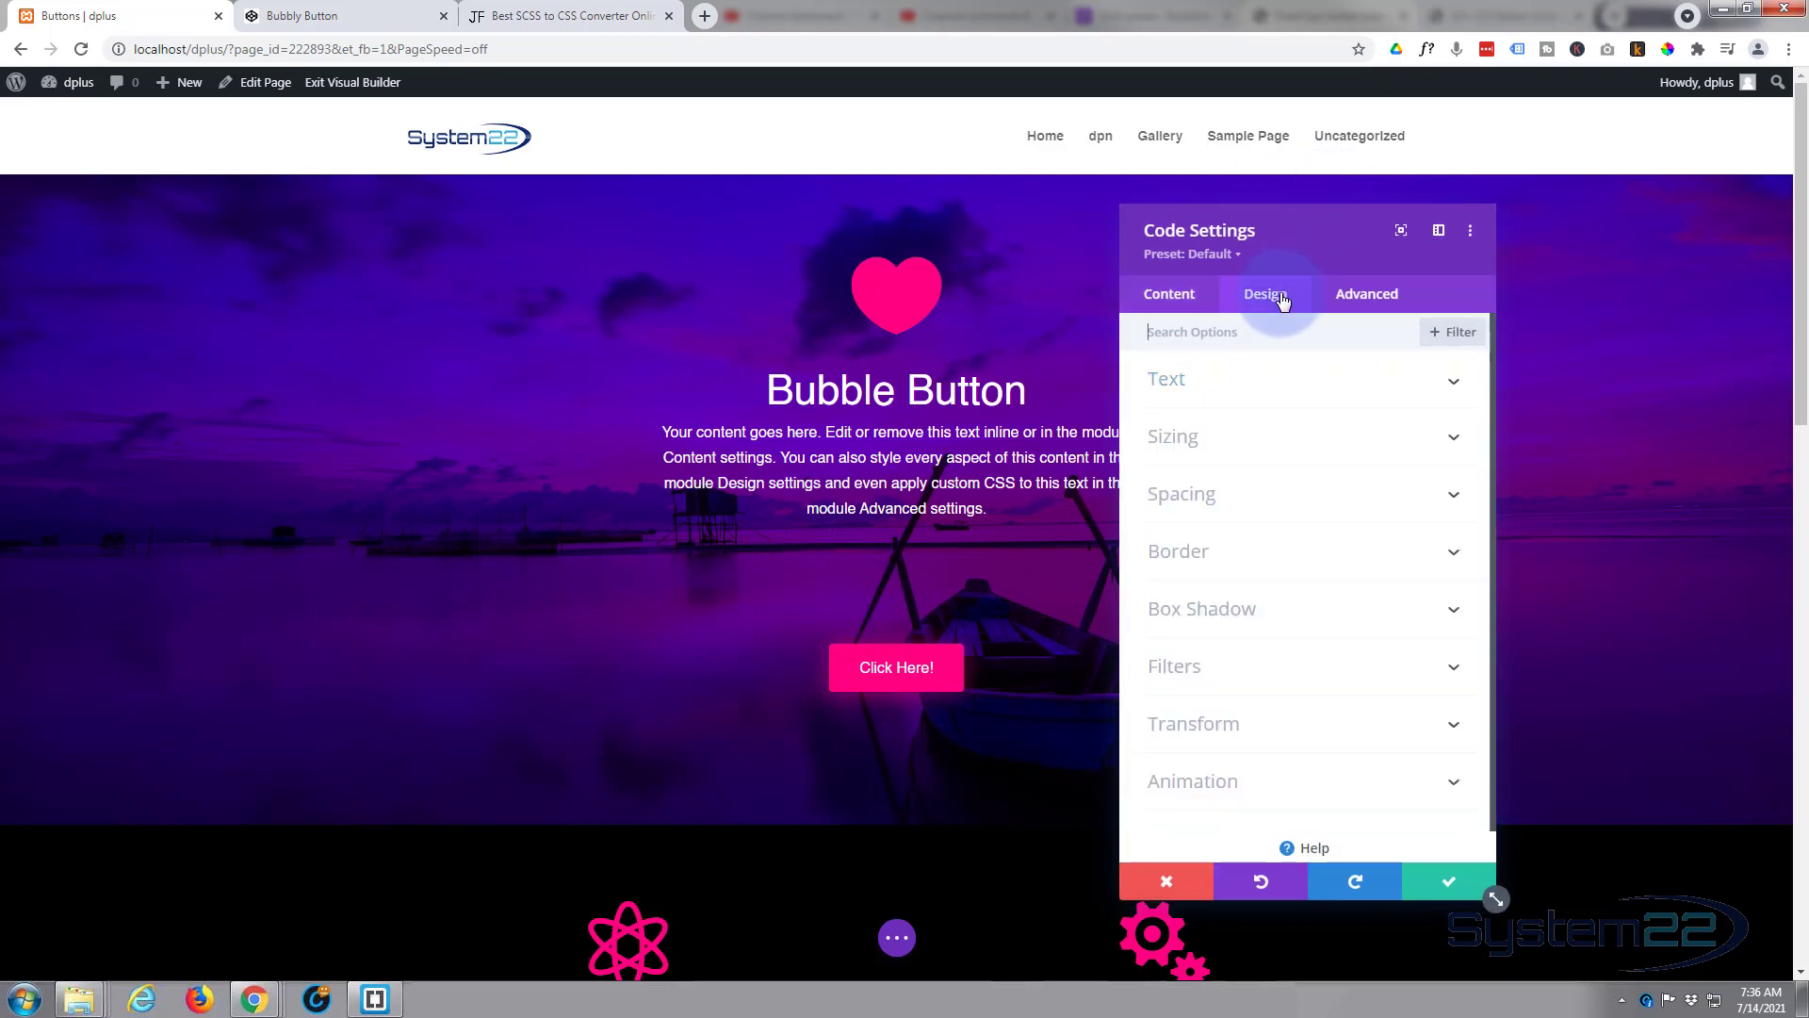
left_click(1284, 502)
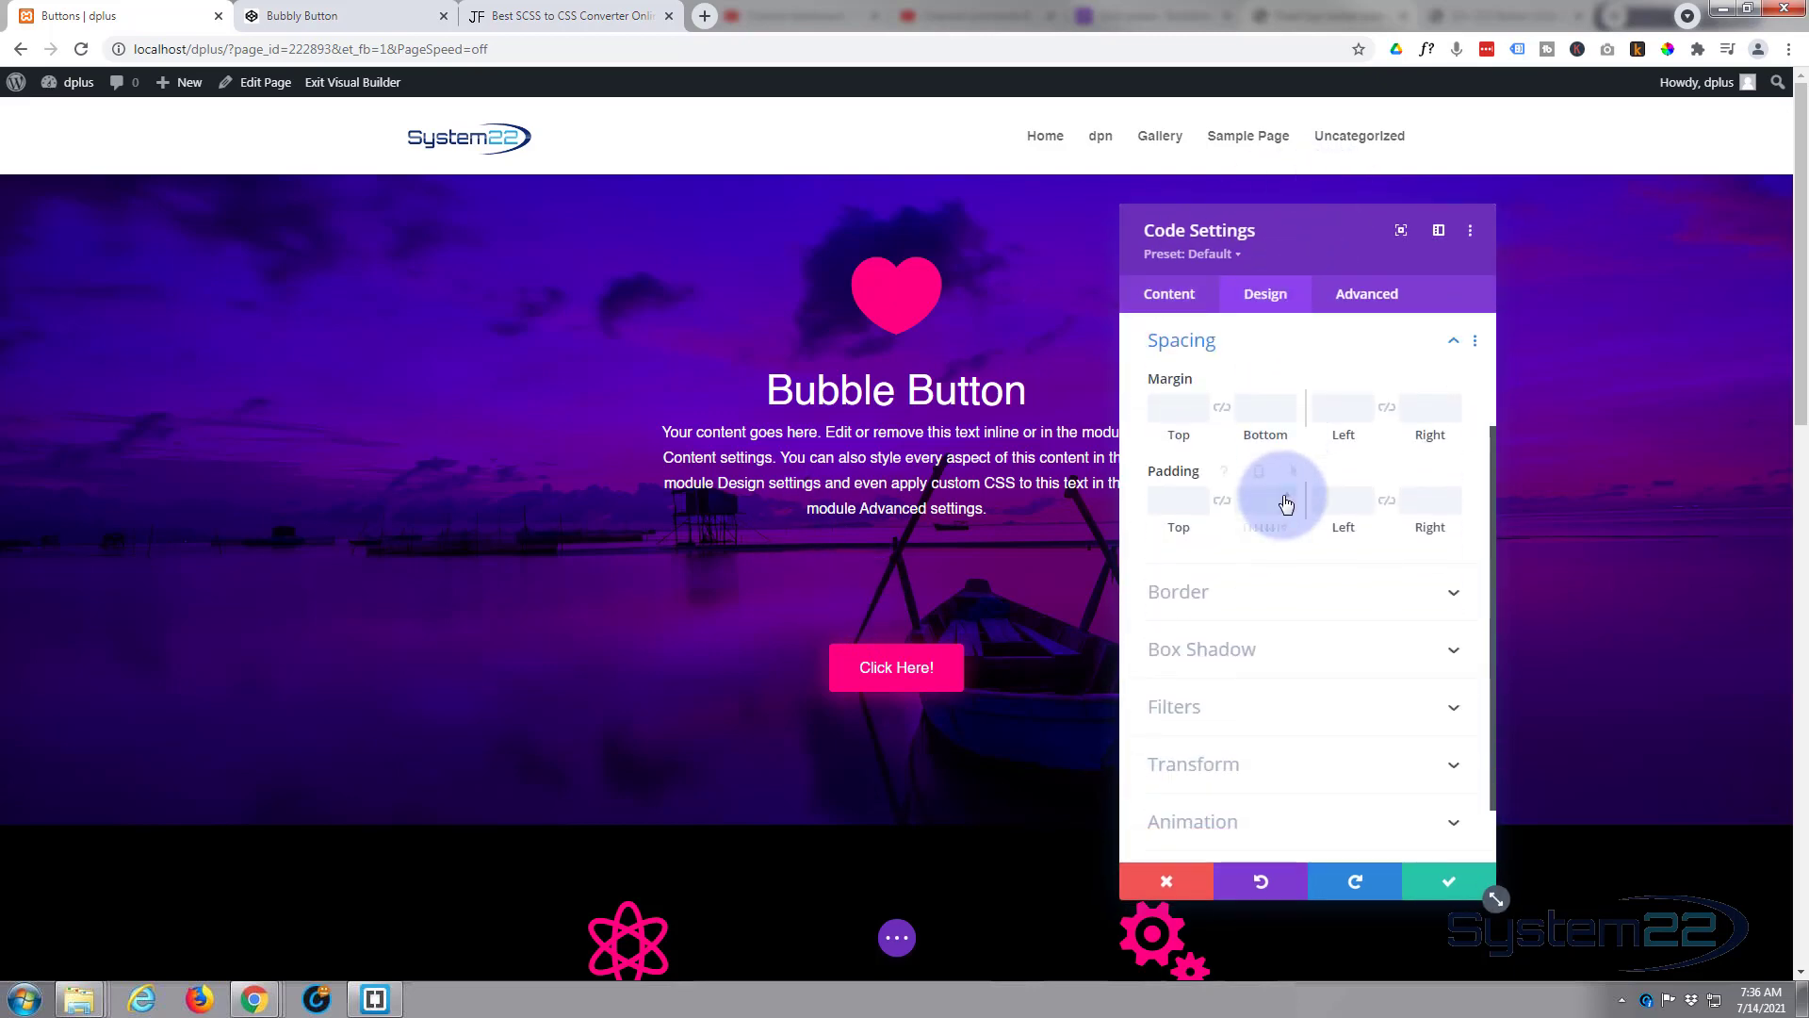
left_click(1200, 413)
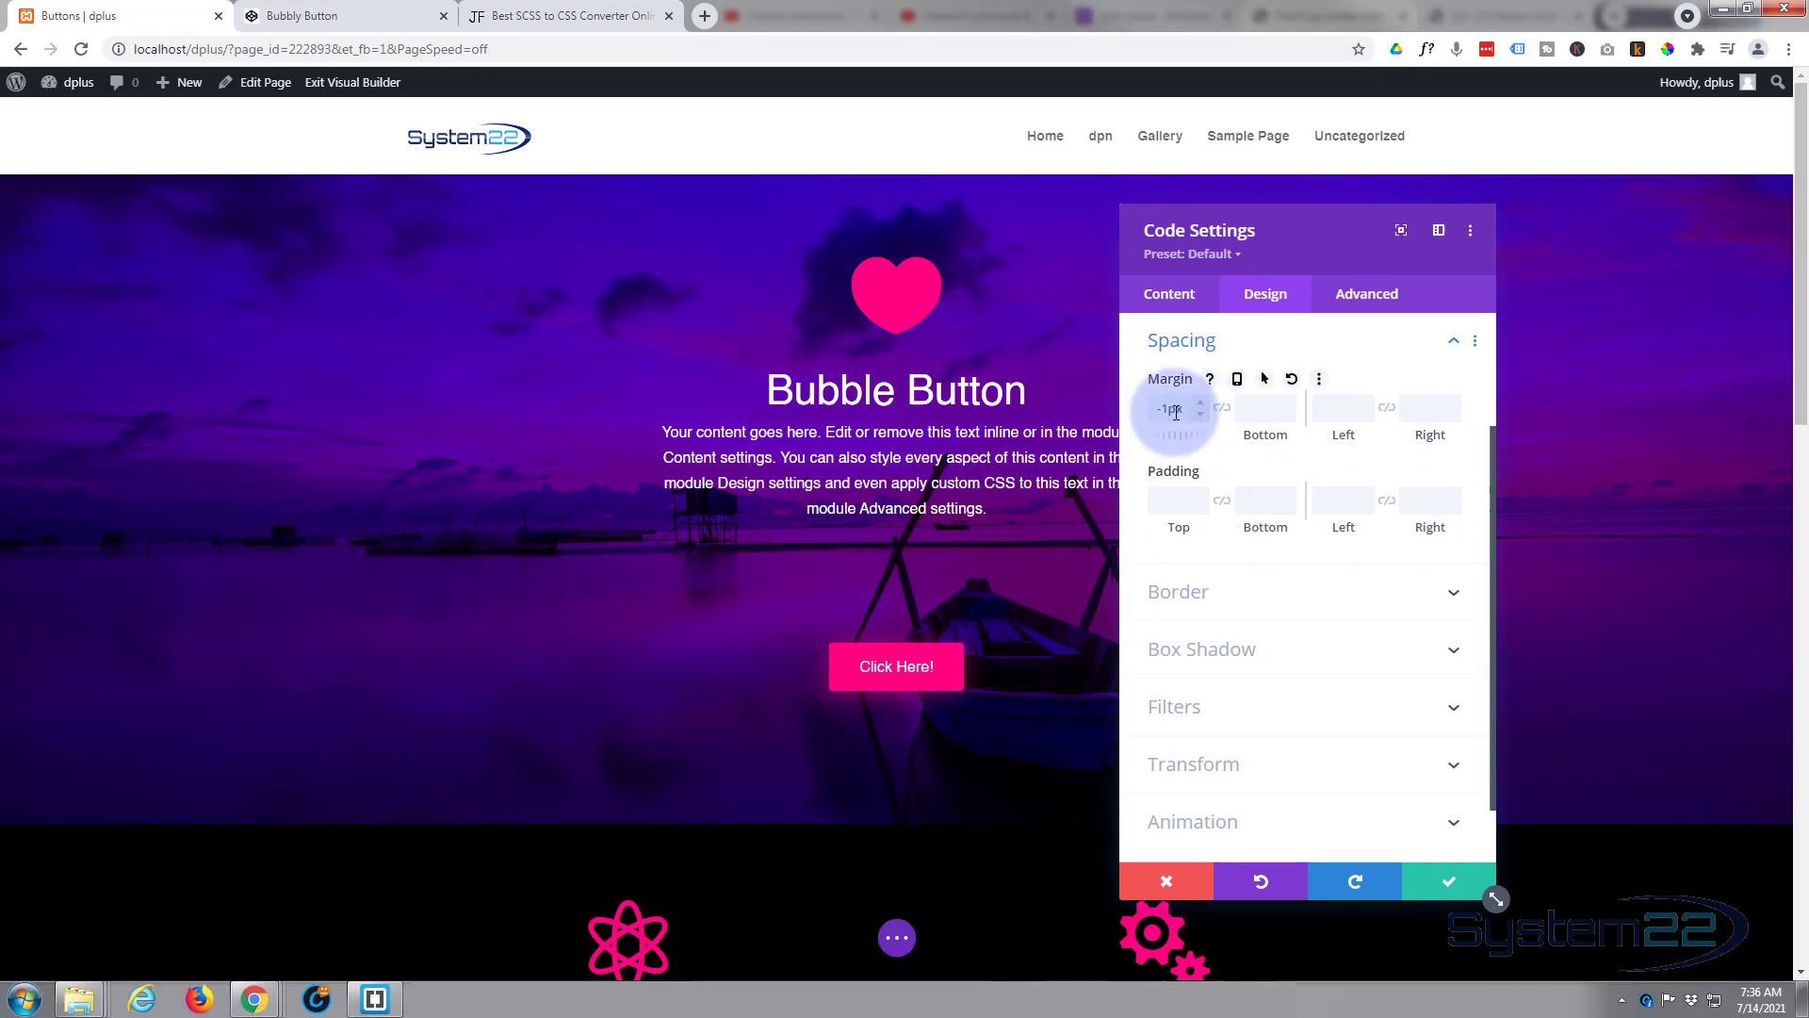
type("-")
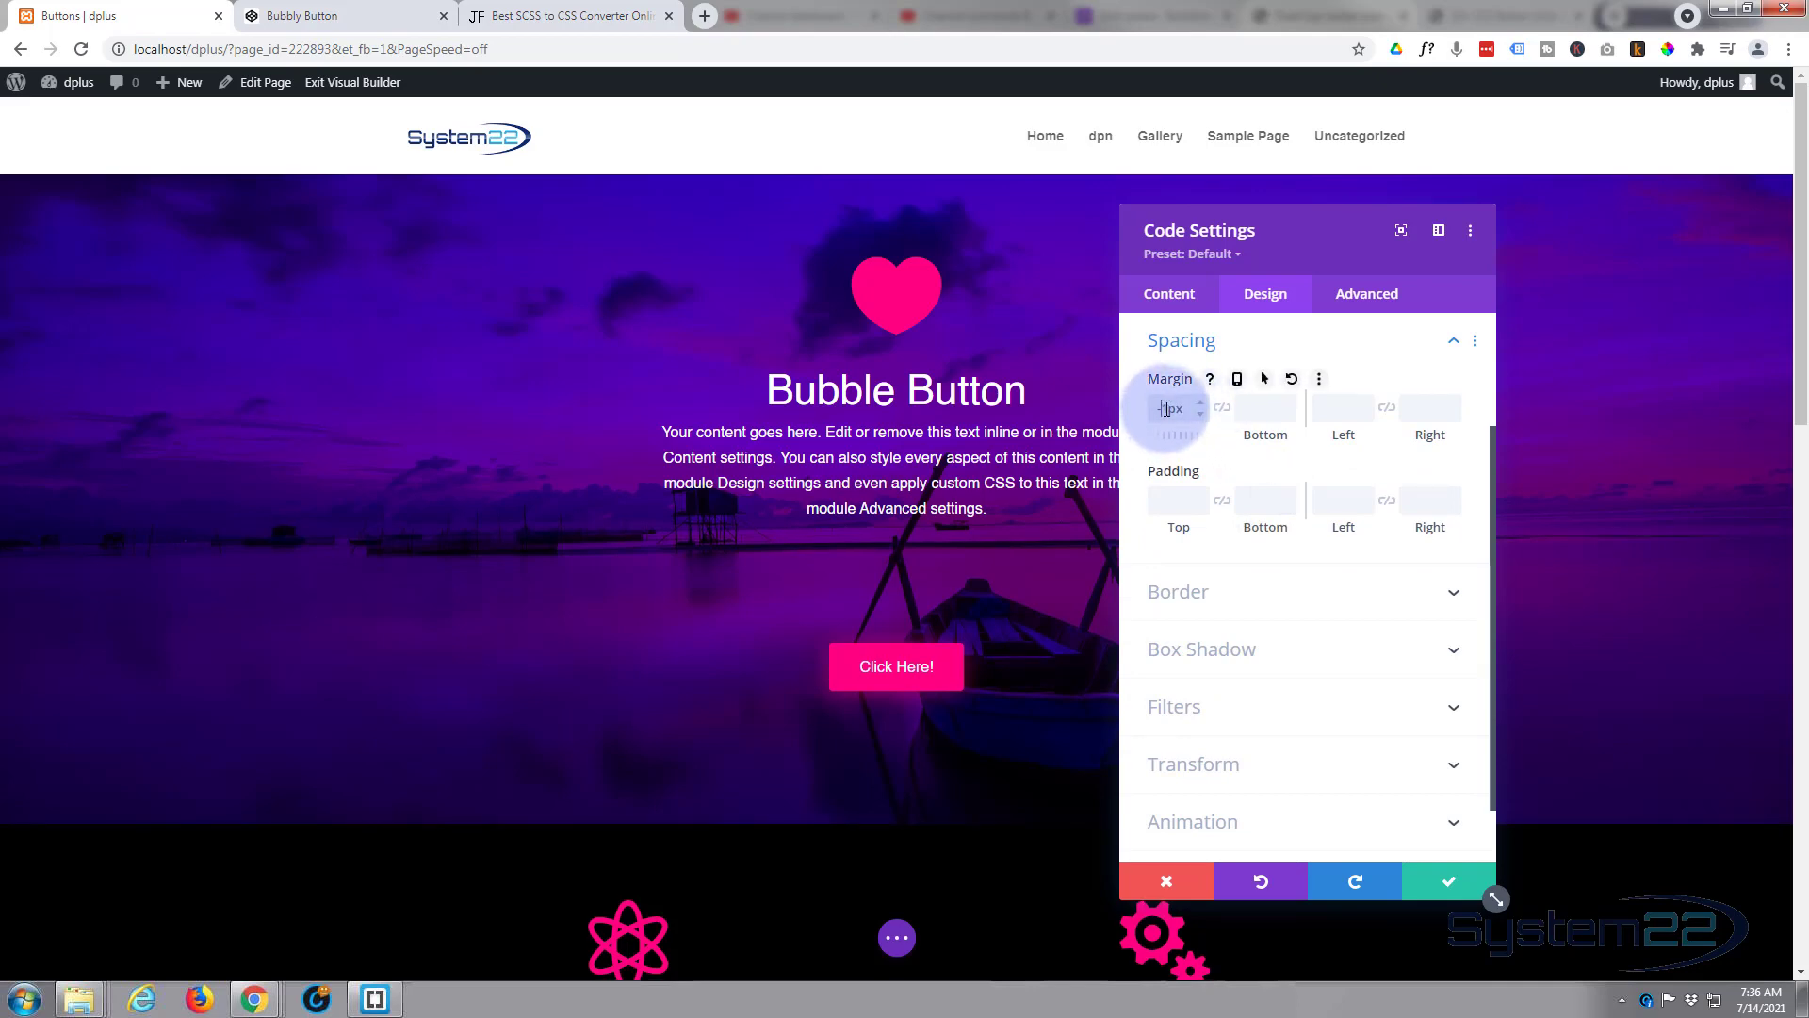
double_click(1190, 410)
type("-100")
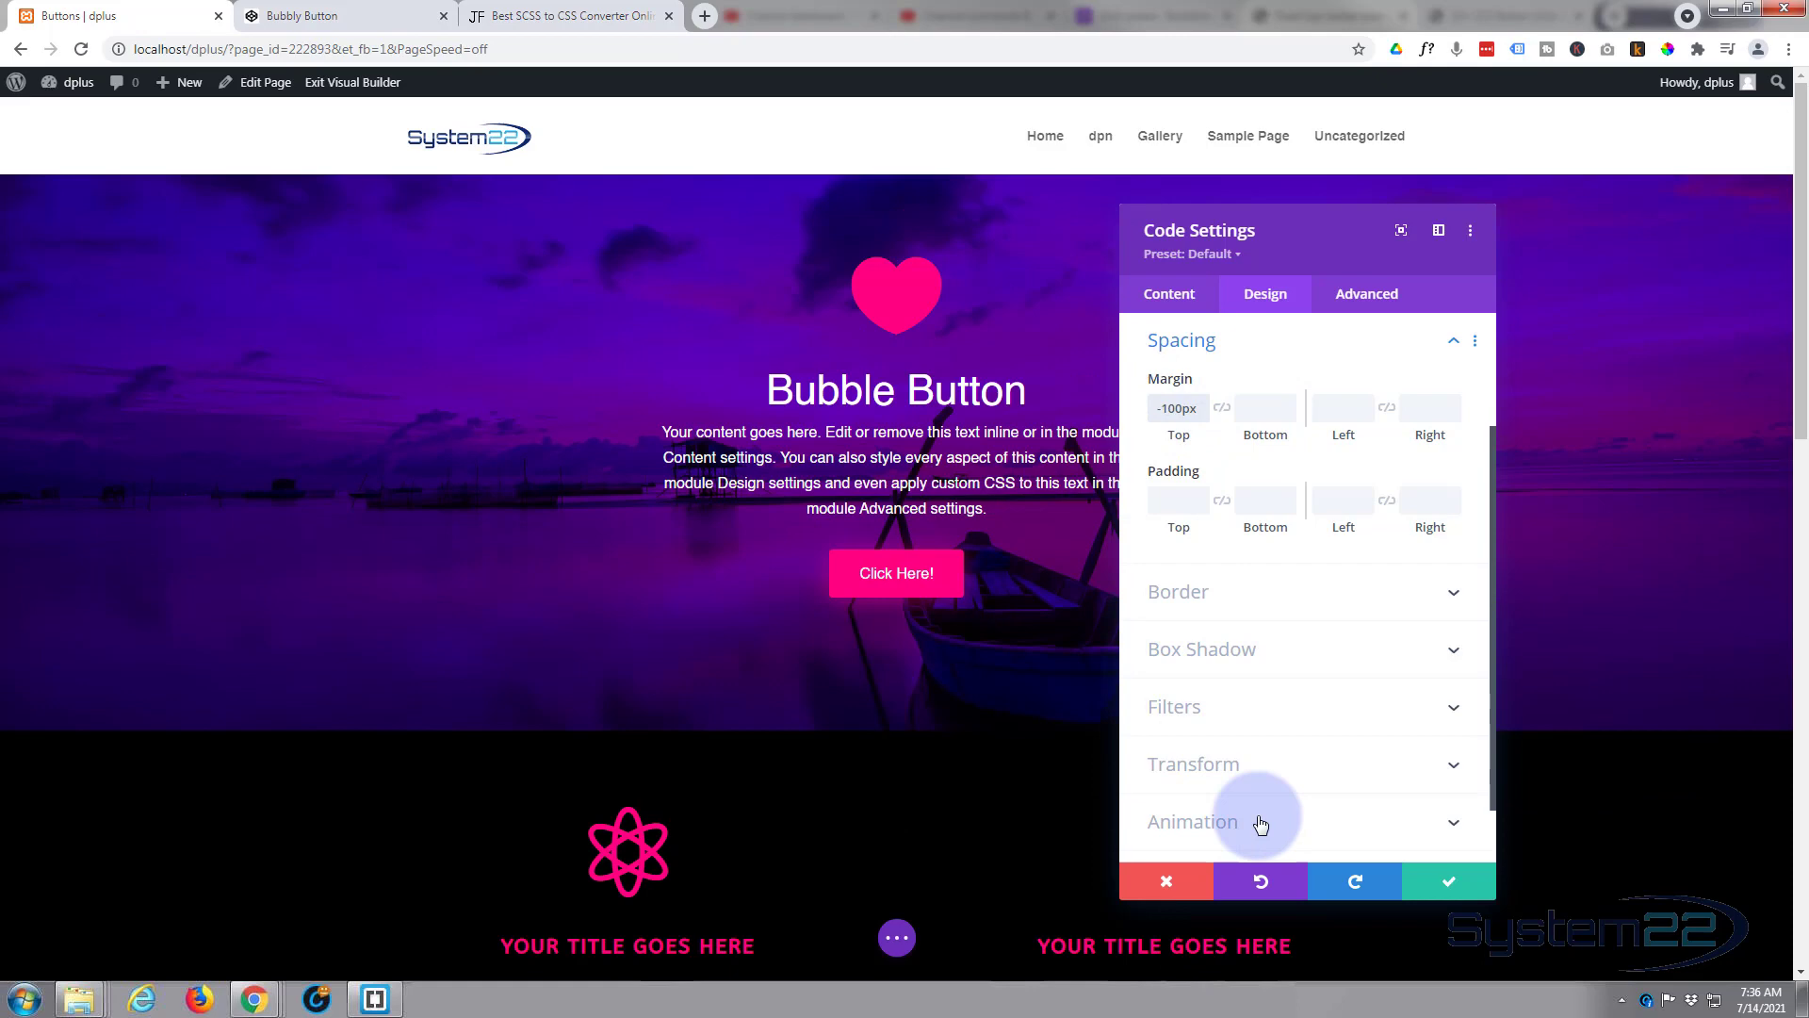
Step: Save the margin change, save the page as a draft, and exit the Visual Builder
left_click(1436, 882)
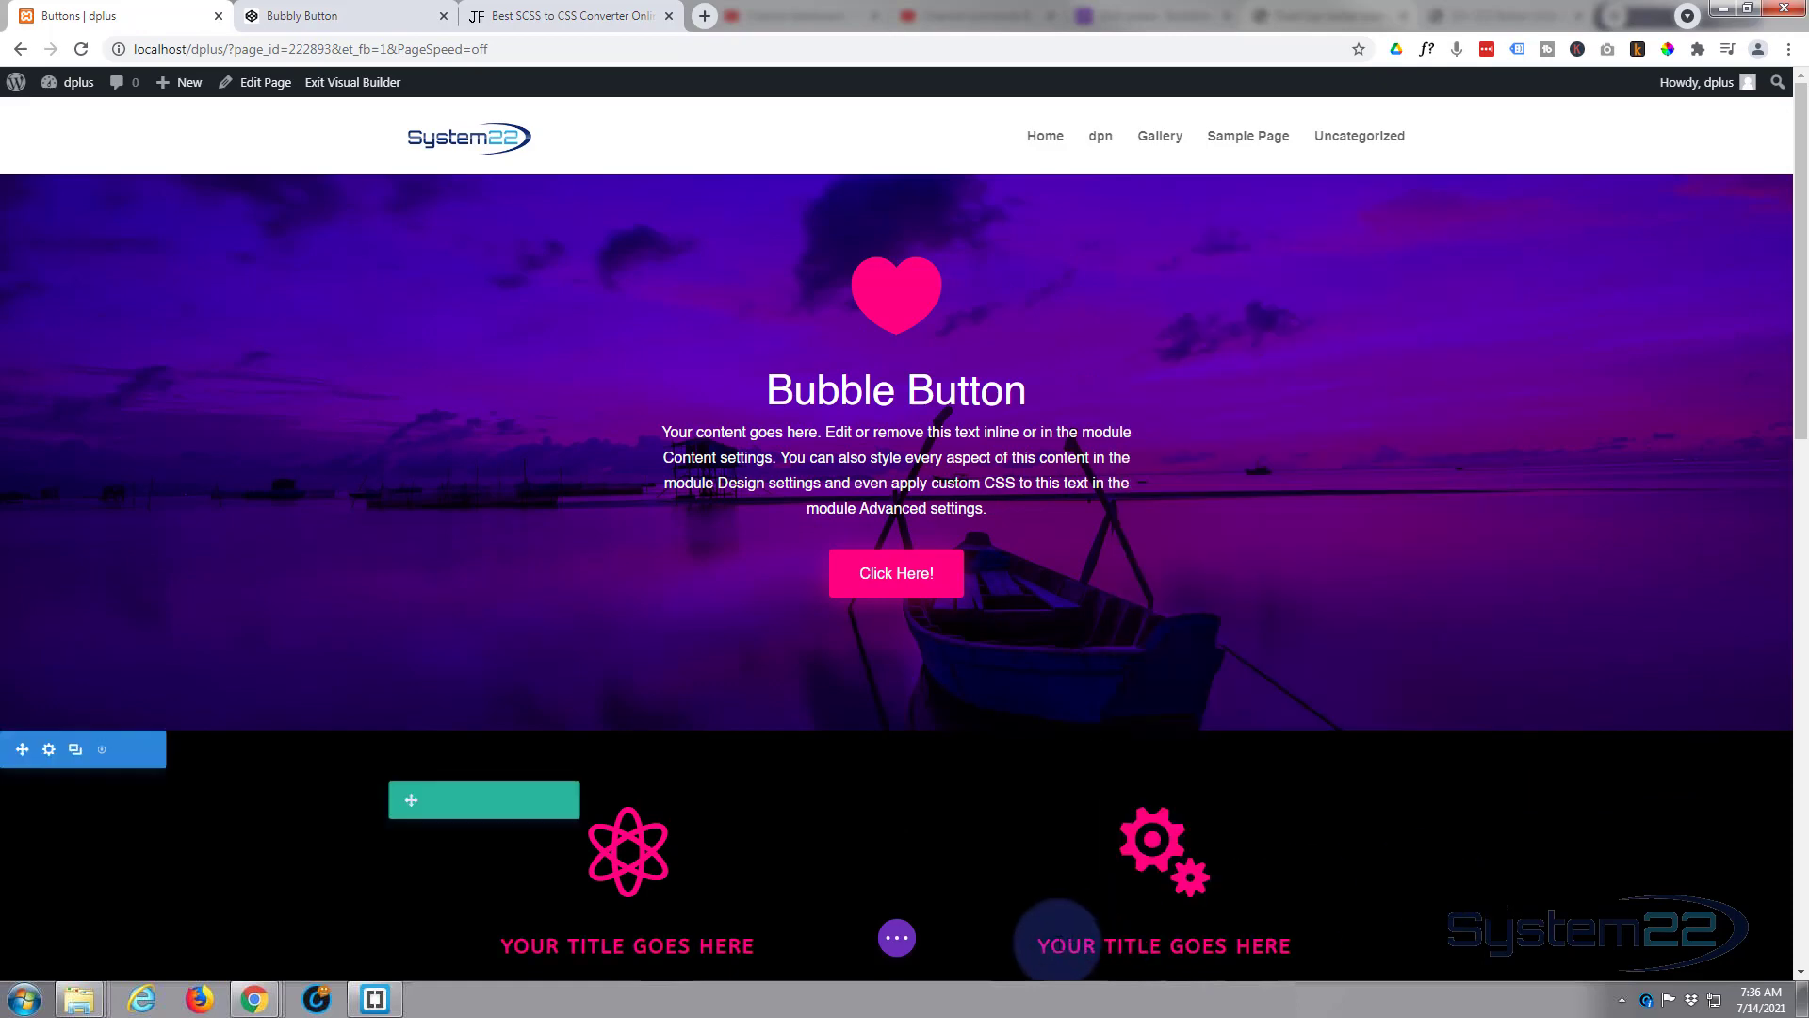
left_click(898, 942)
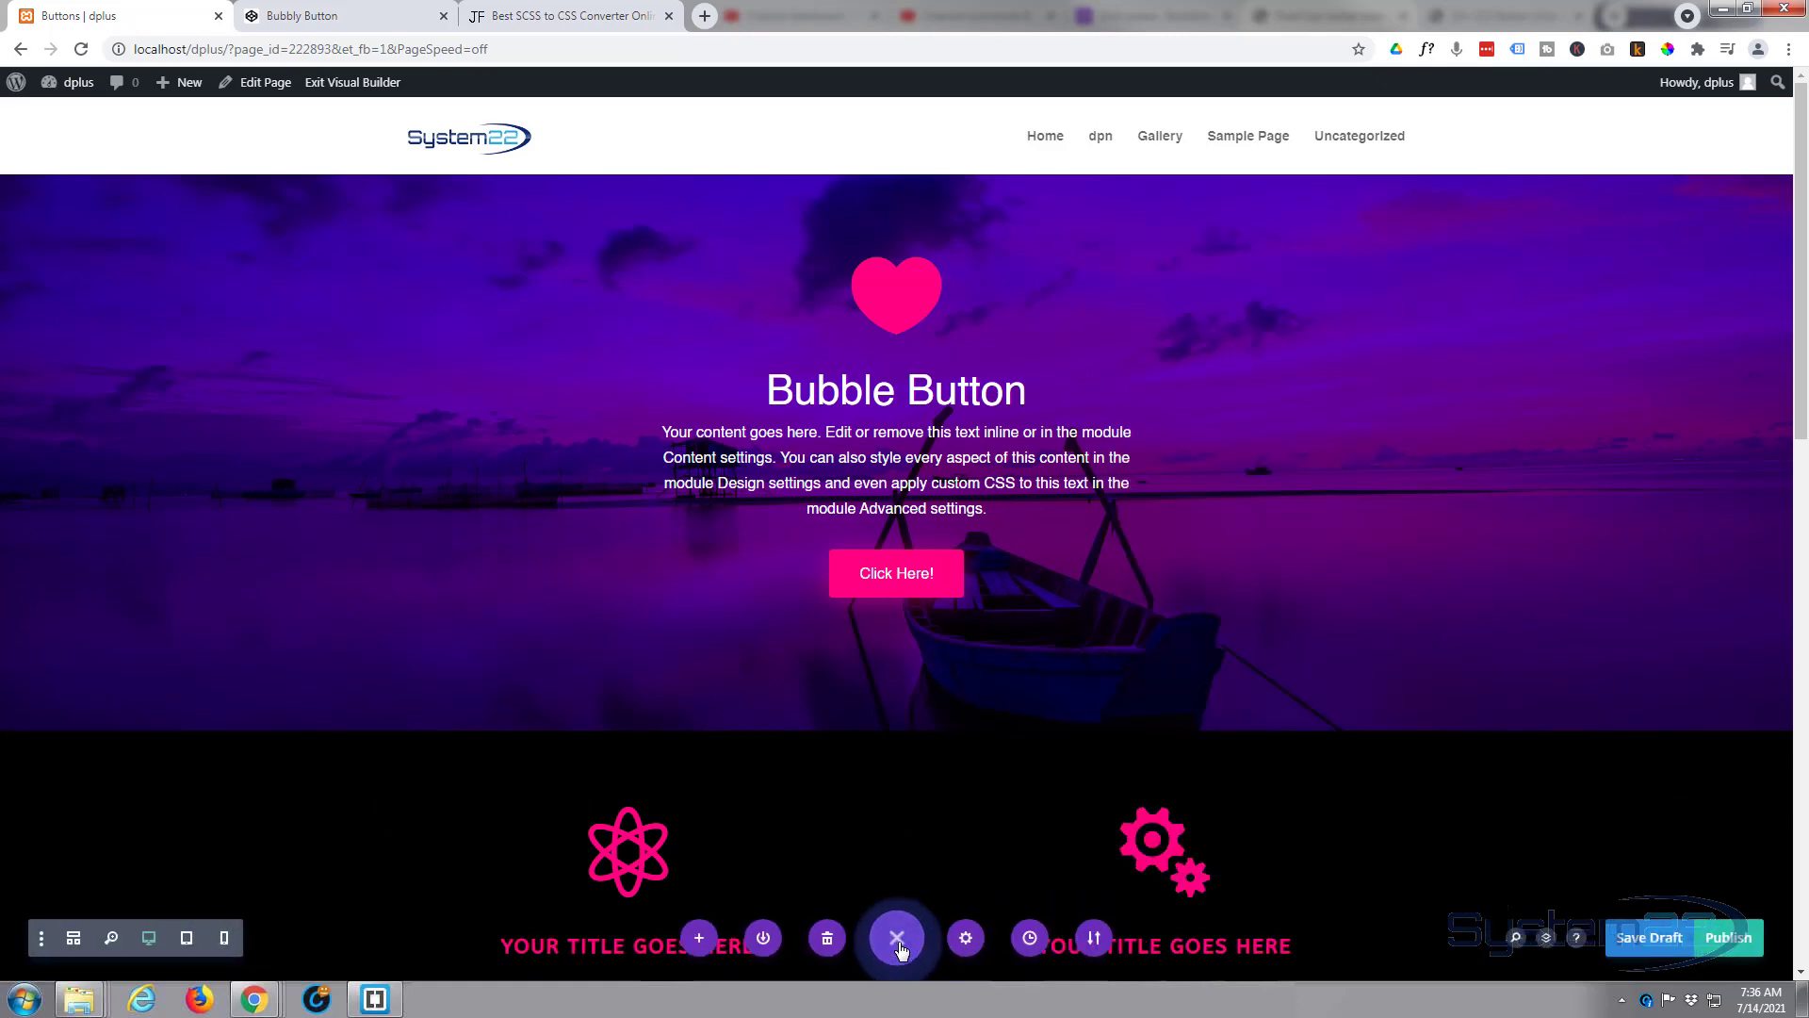
left_click(1658, 940)
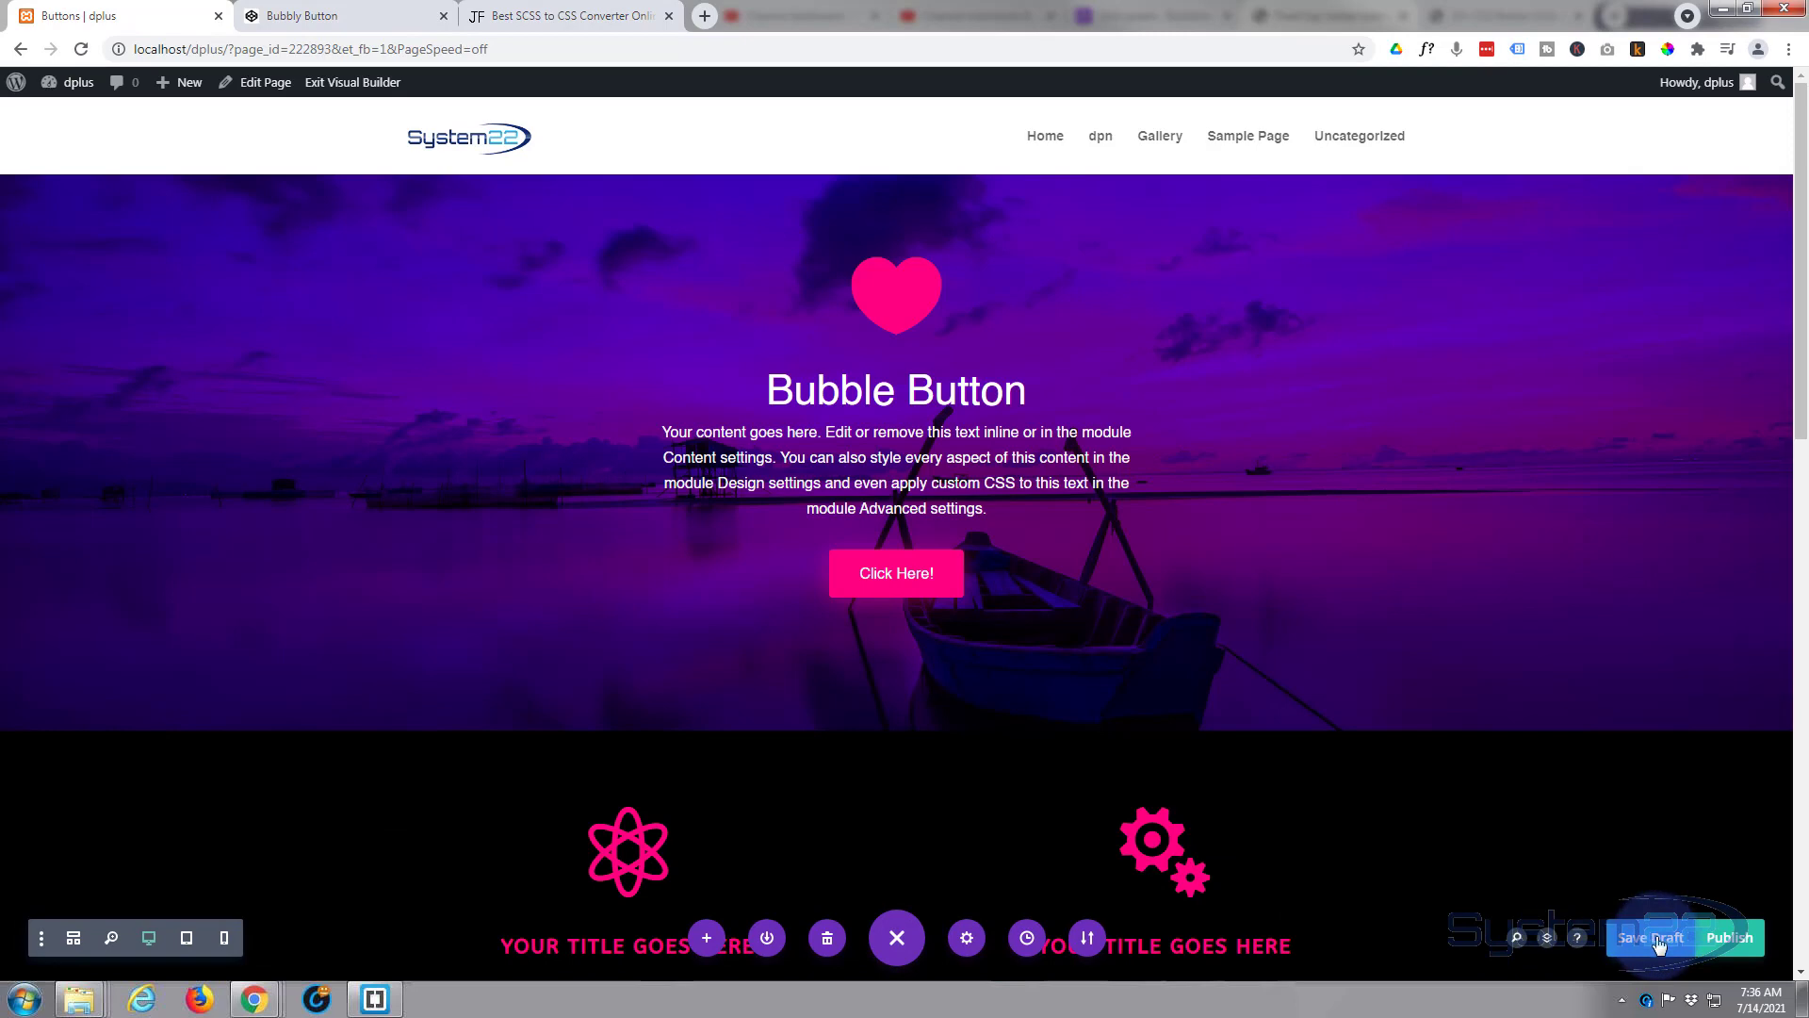
left_click(333, 83)
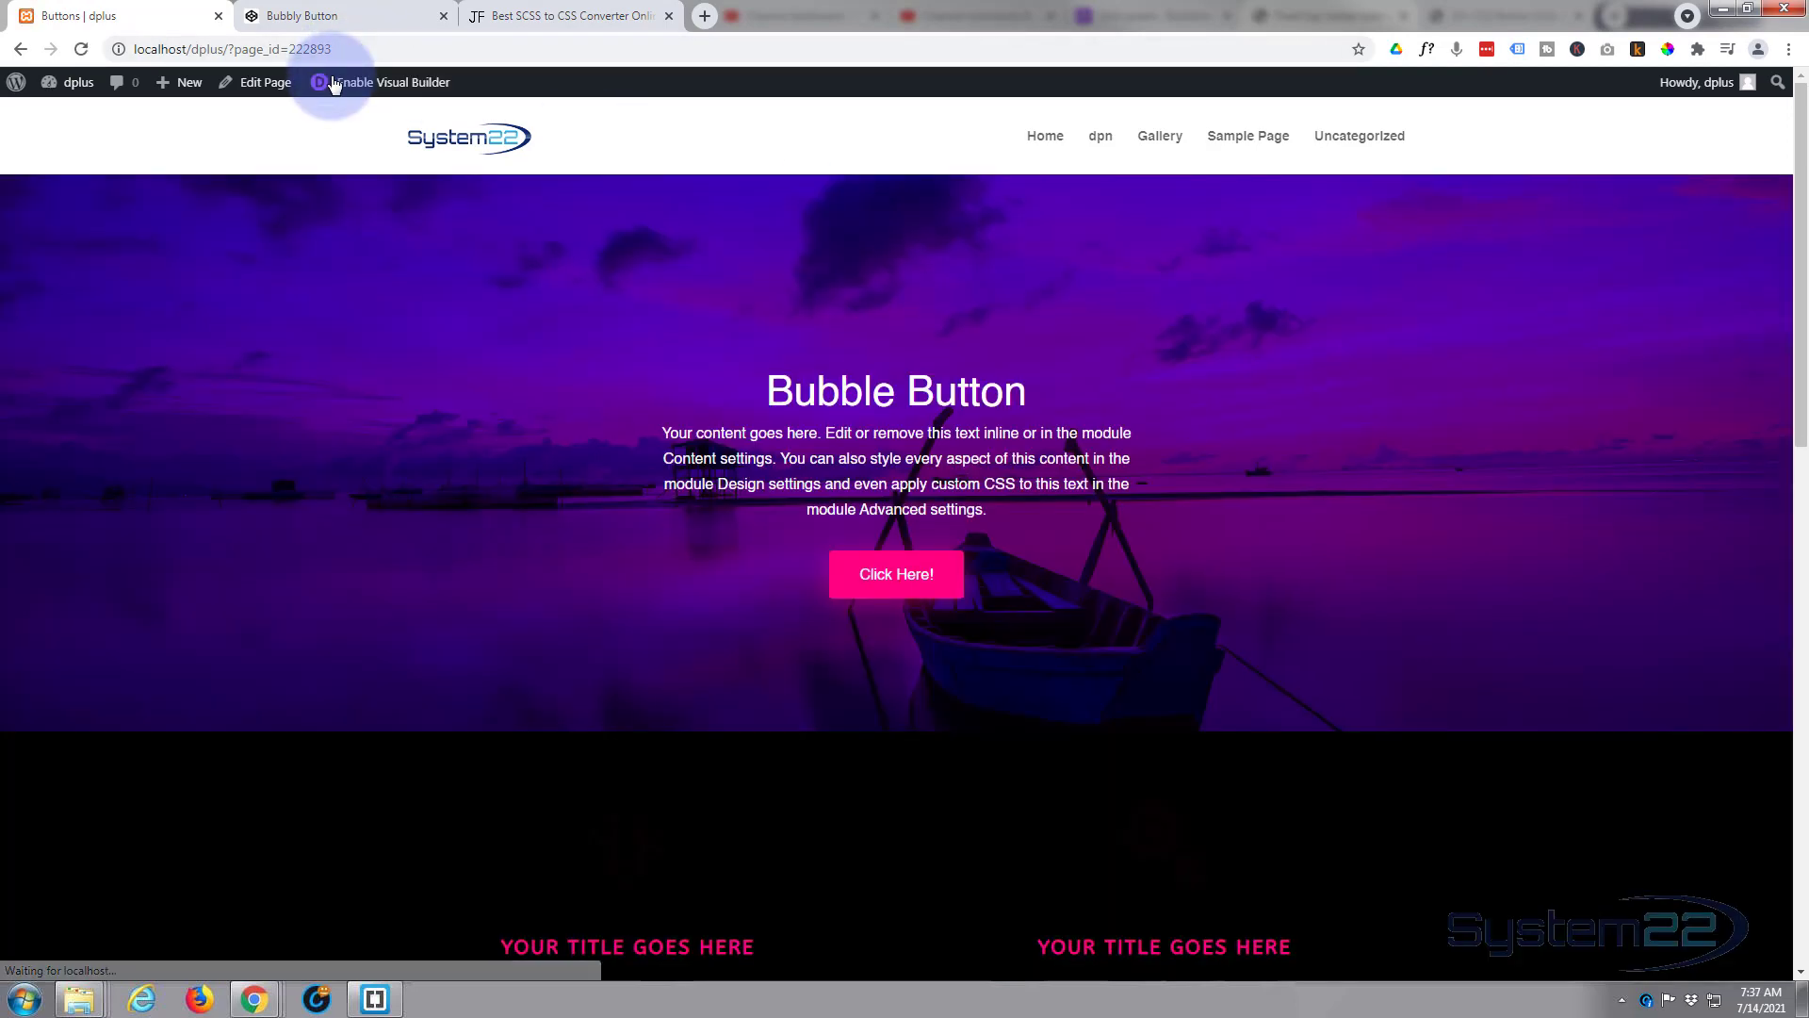
Step: Repeatedly test the live Click Here! button's link and bubble effect
left_click(896, 577)
scroll(750, 631, "up", 1)
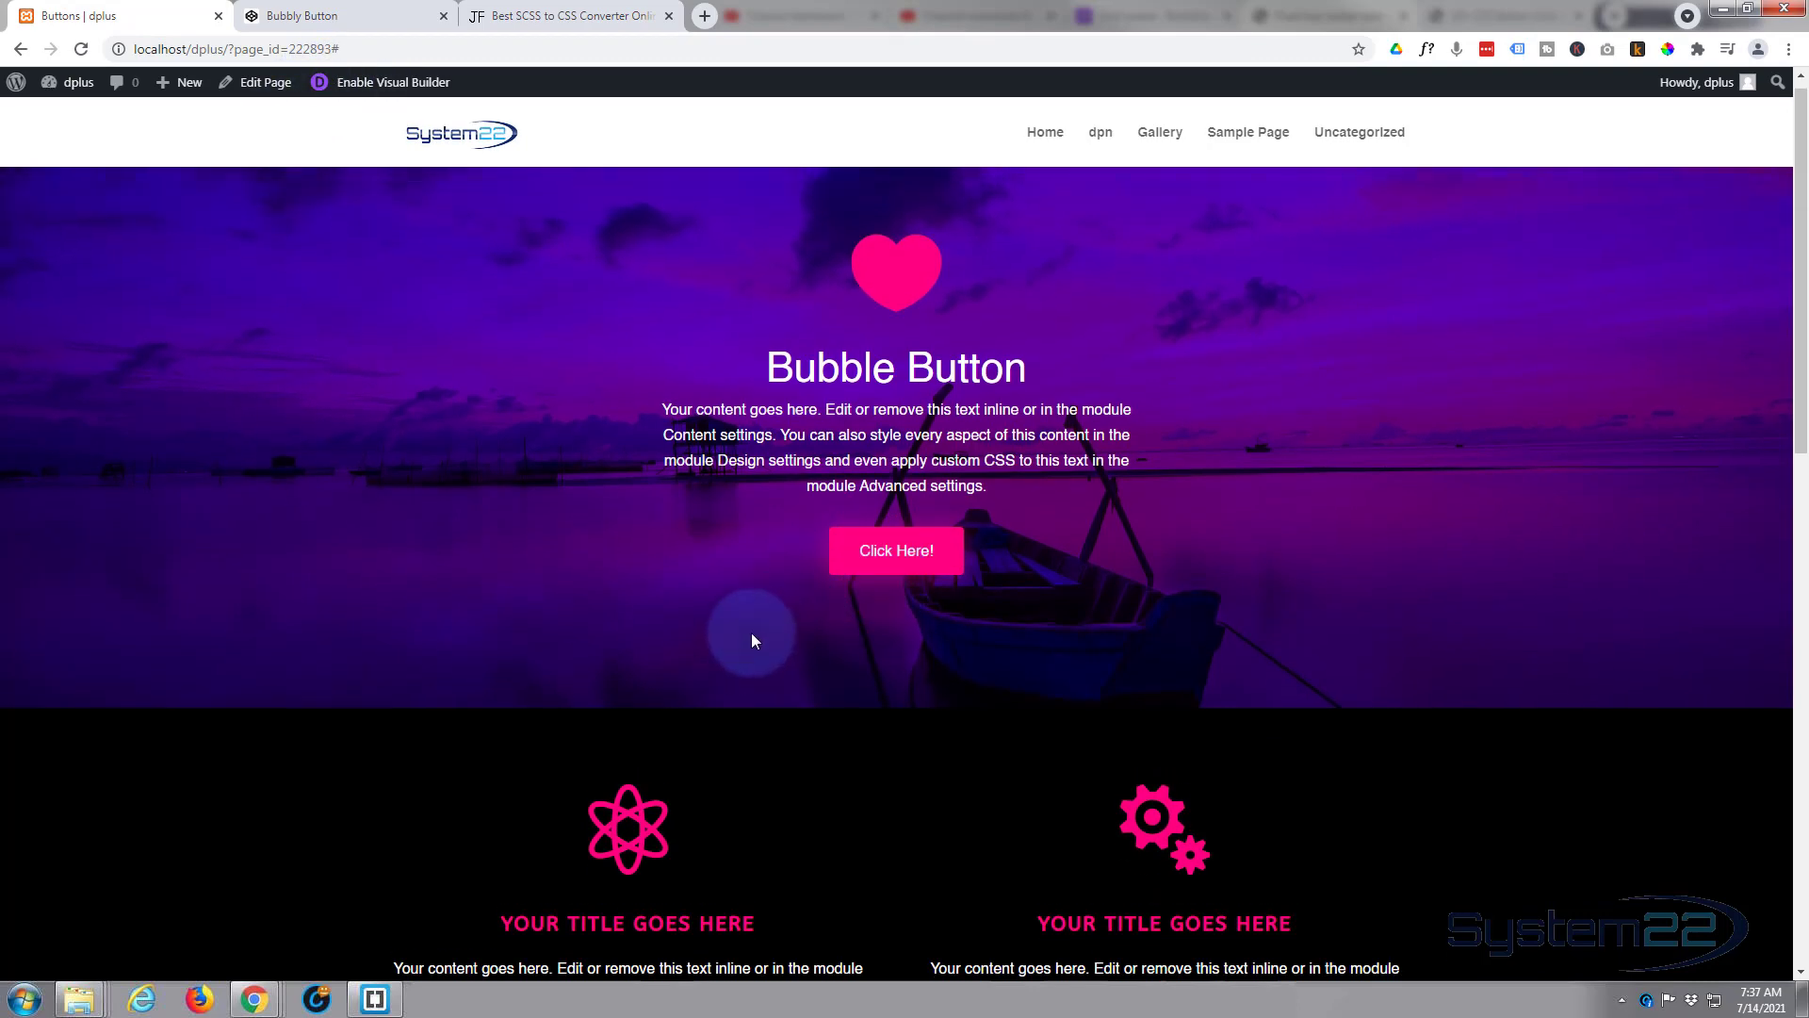
left_click(896, 584)
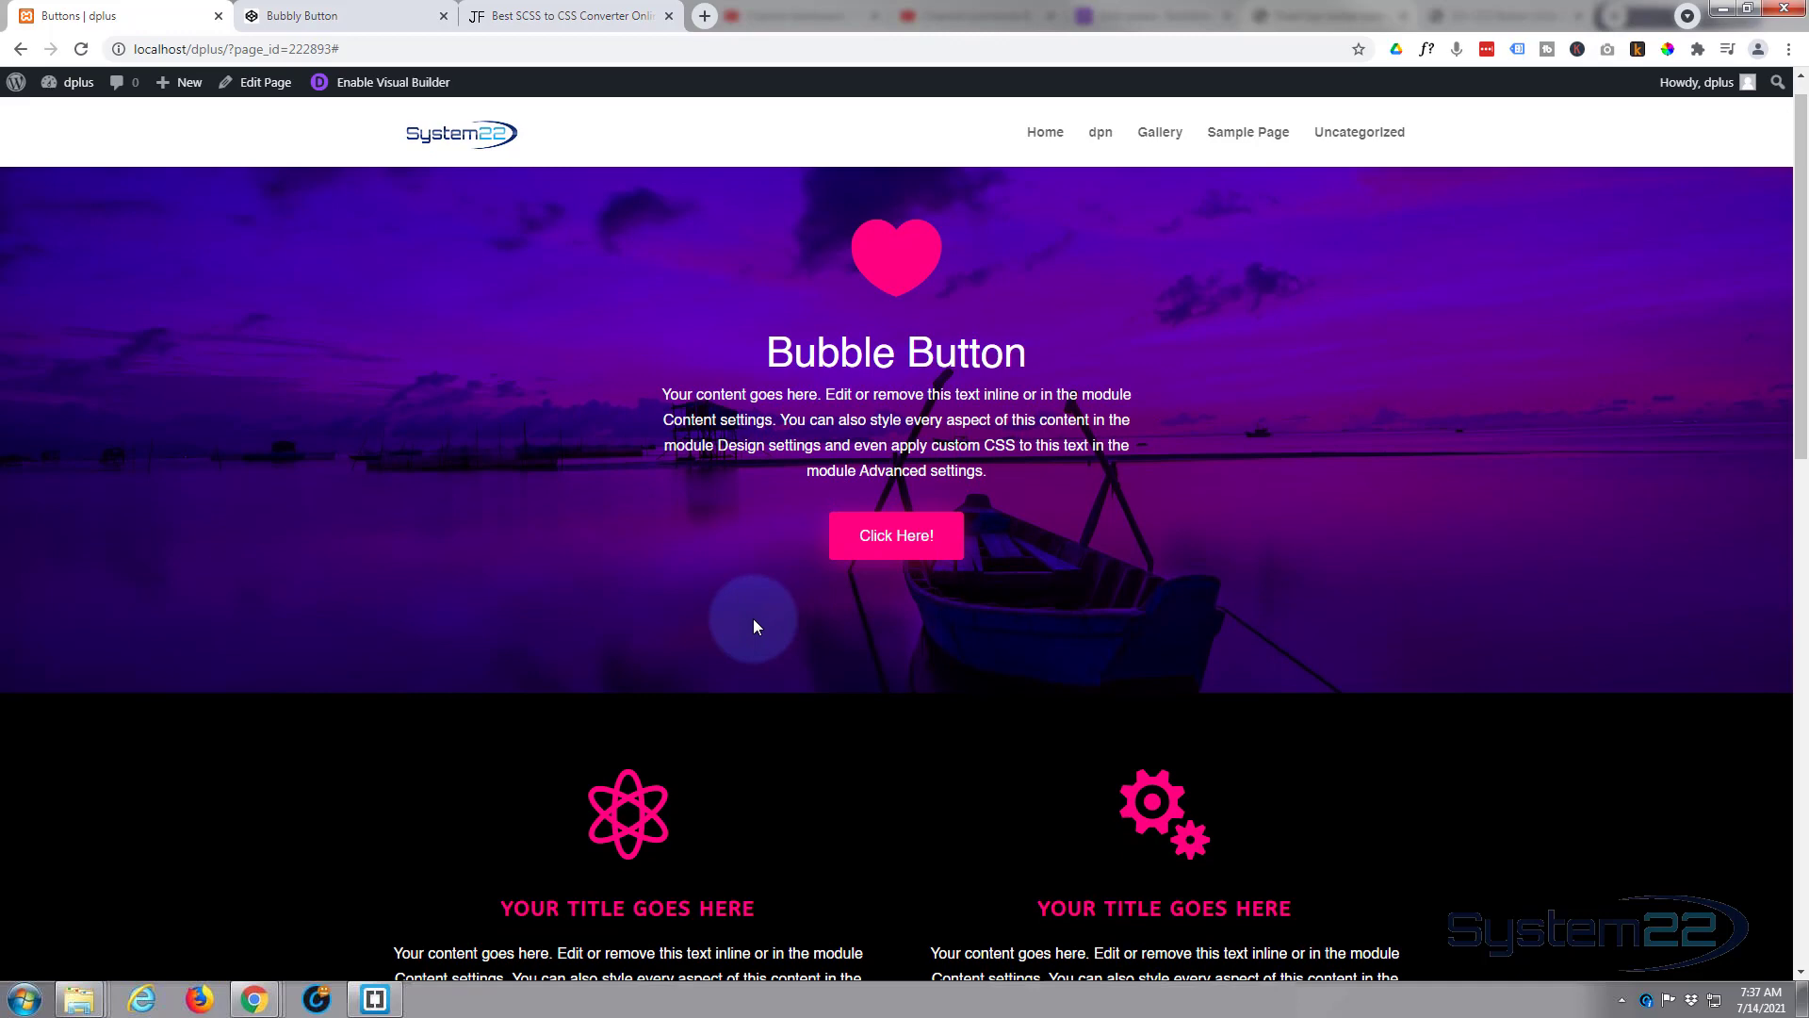
scroll(753, 618, "up", 1)
left_click(886, 584)
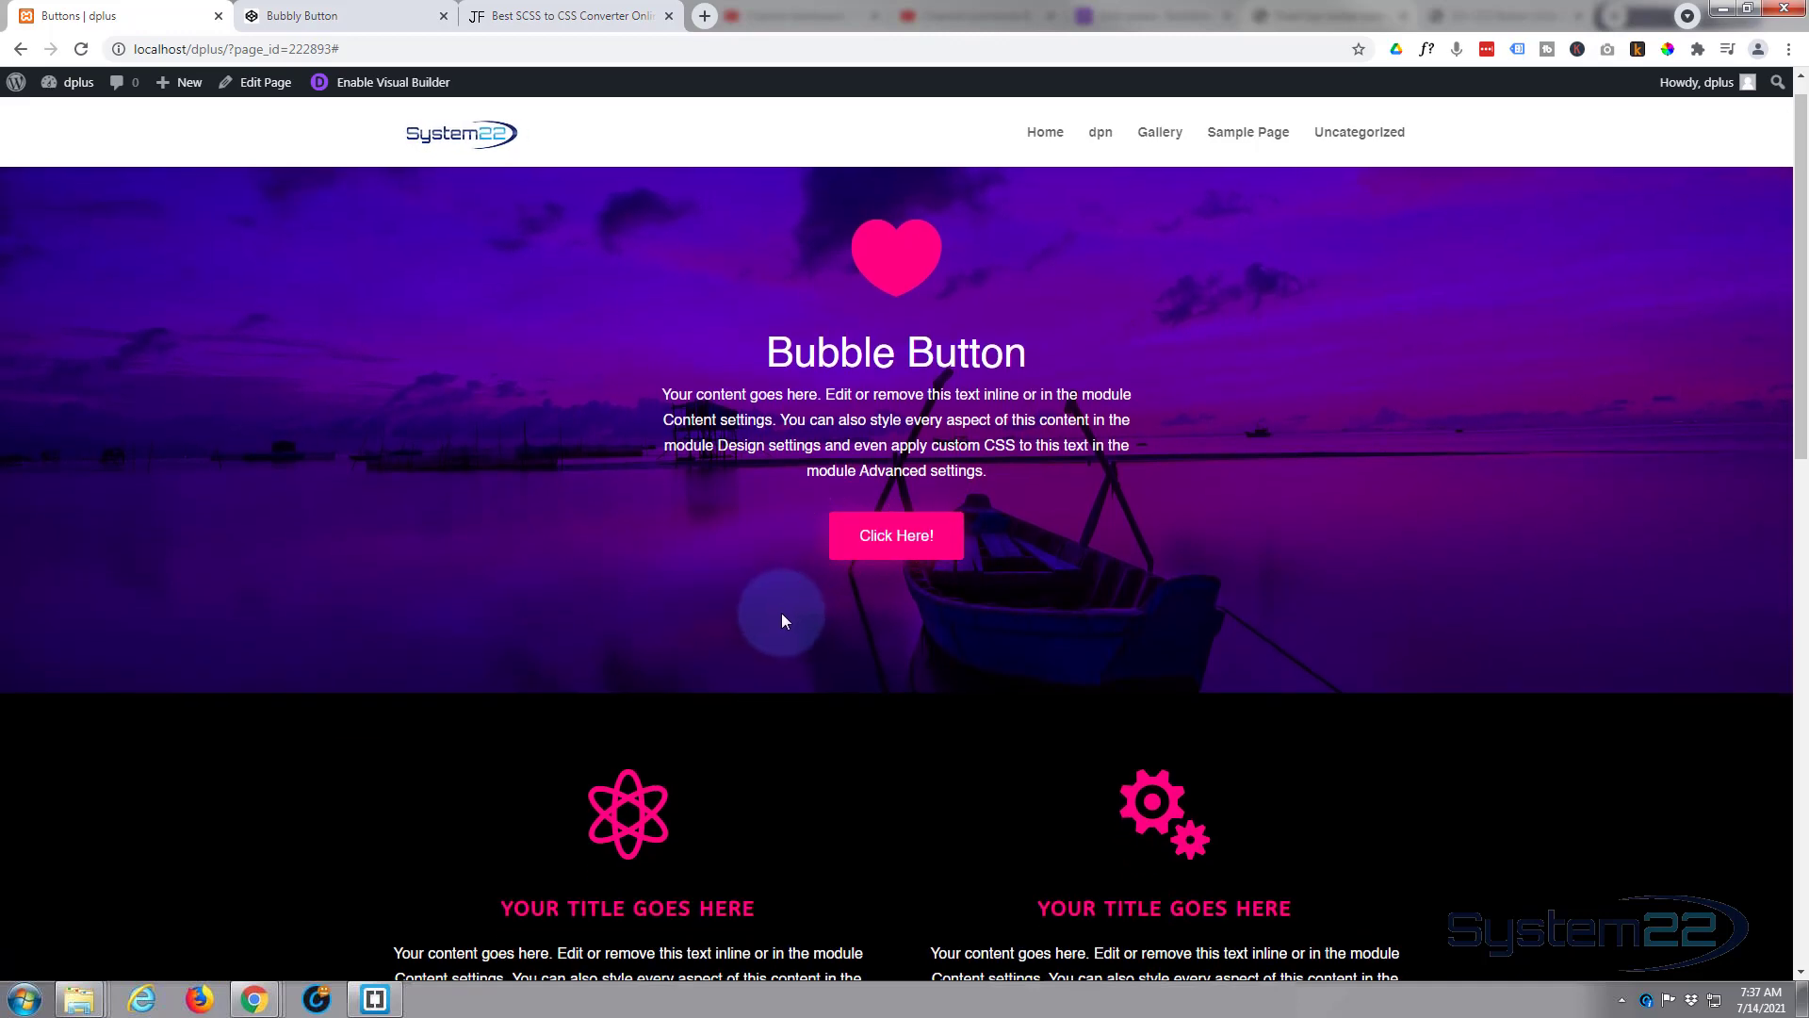
scroll(760, 630, "up", 1)
left_click(876, 589)
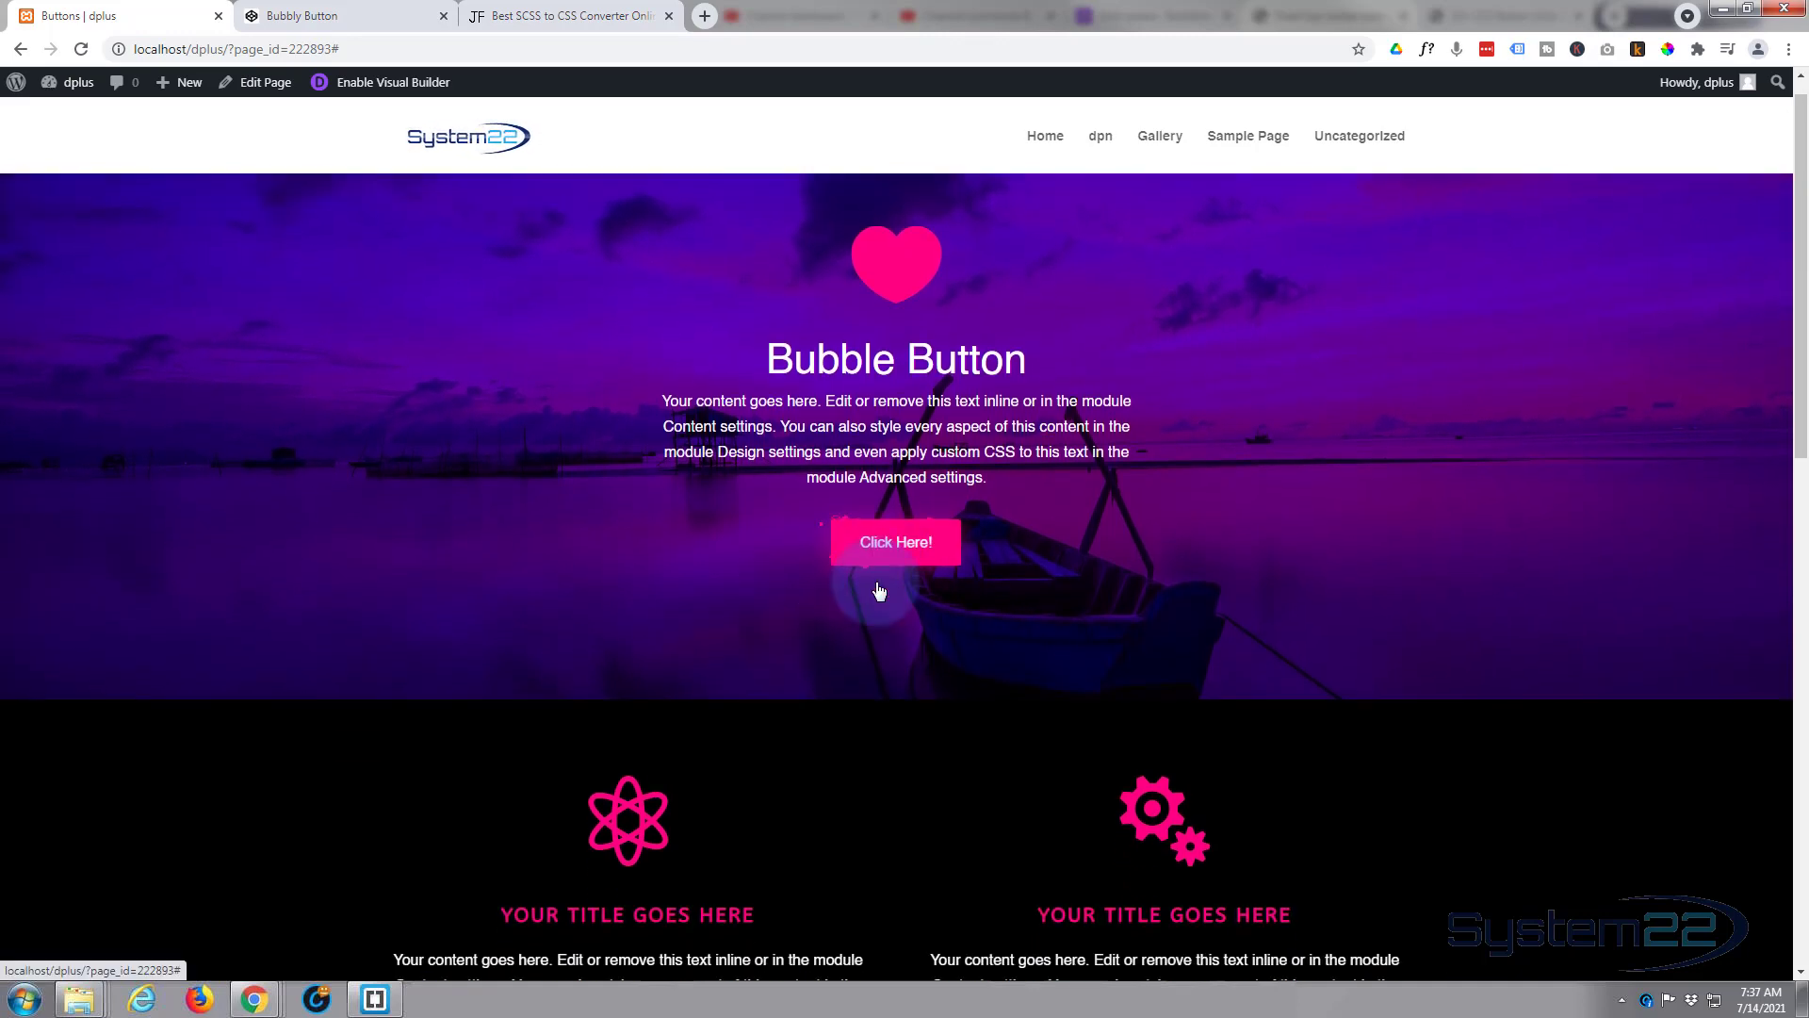
scroll(729, 644, "up", 1)
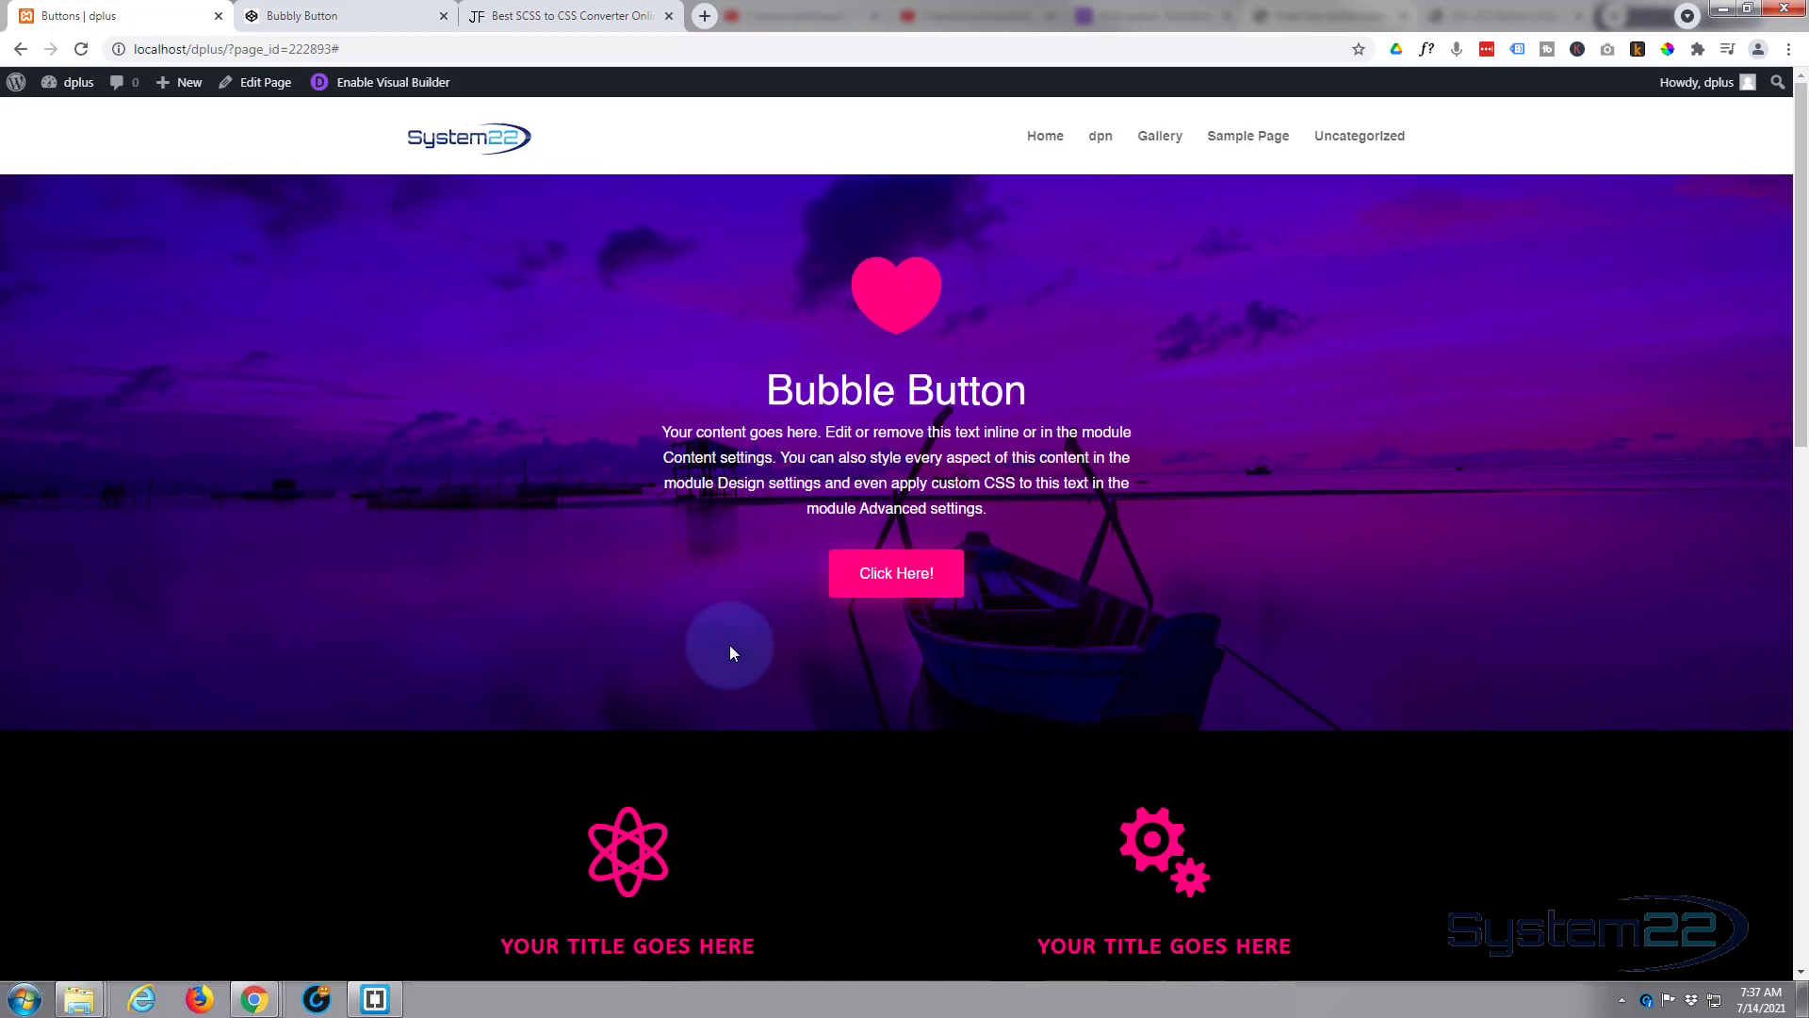
scroll(730, 645, "down", 4)
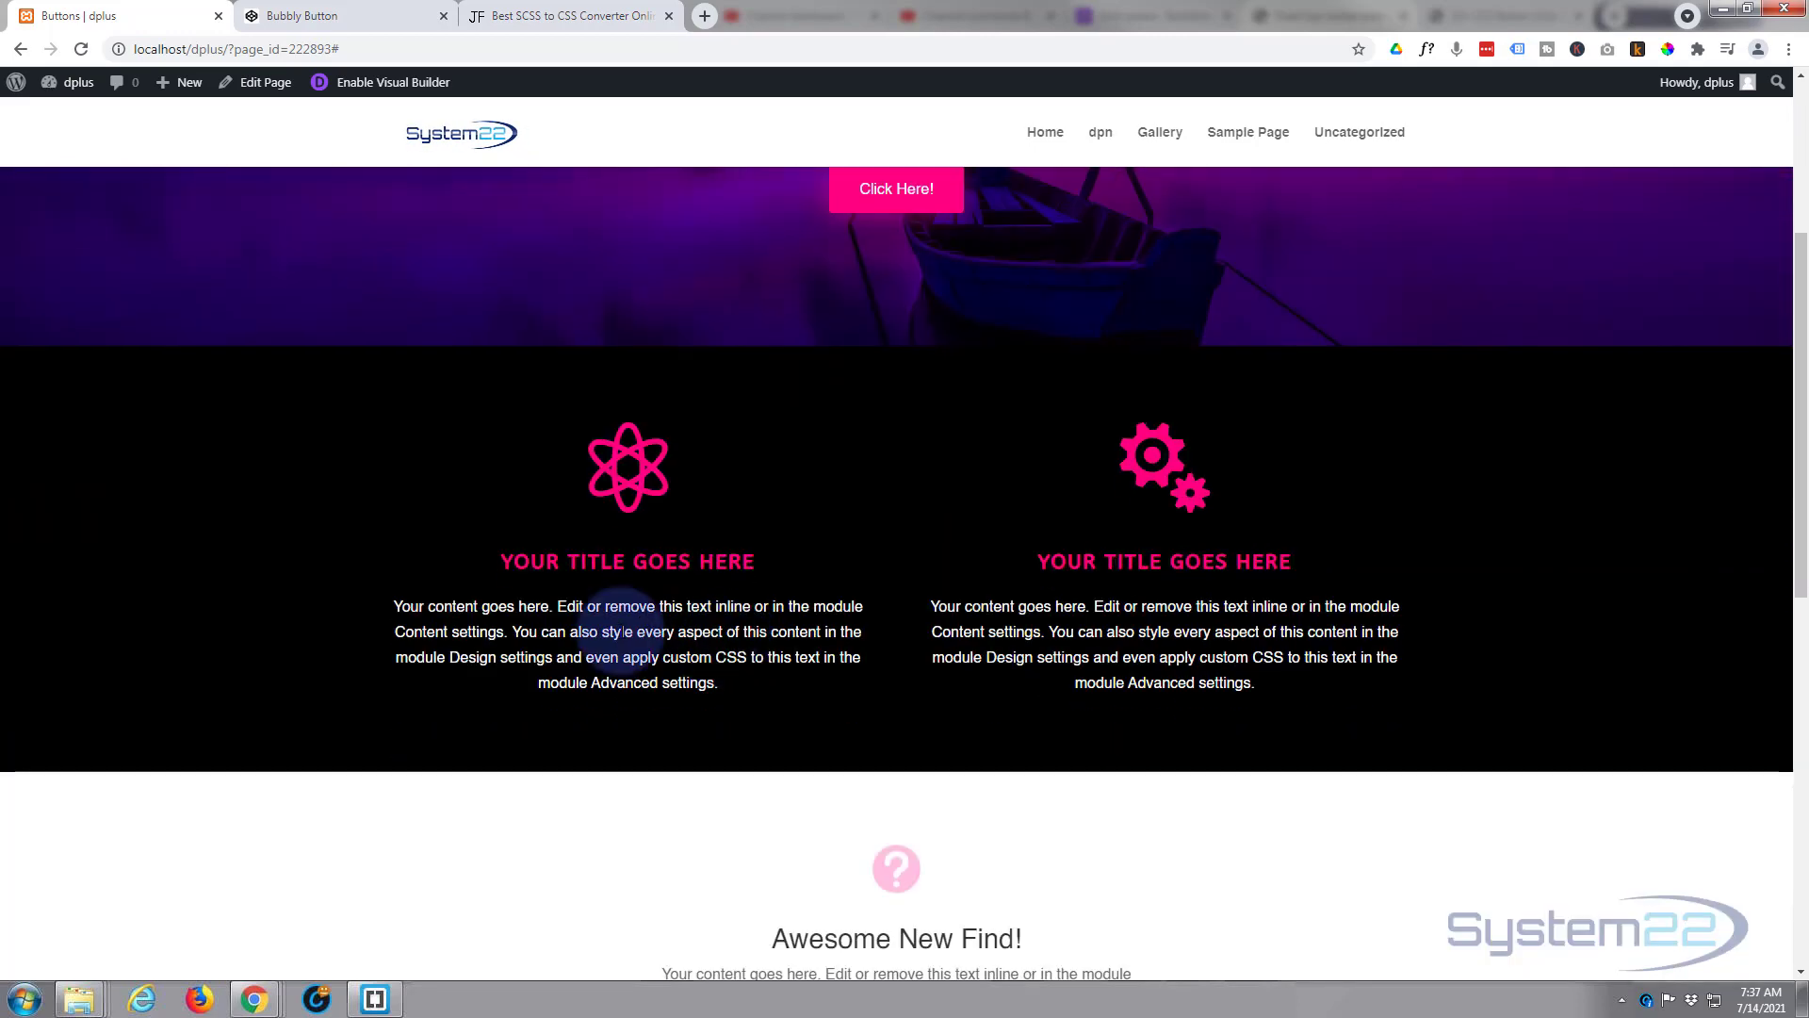
scroll(423, 607, "up", 2)
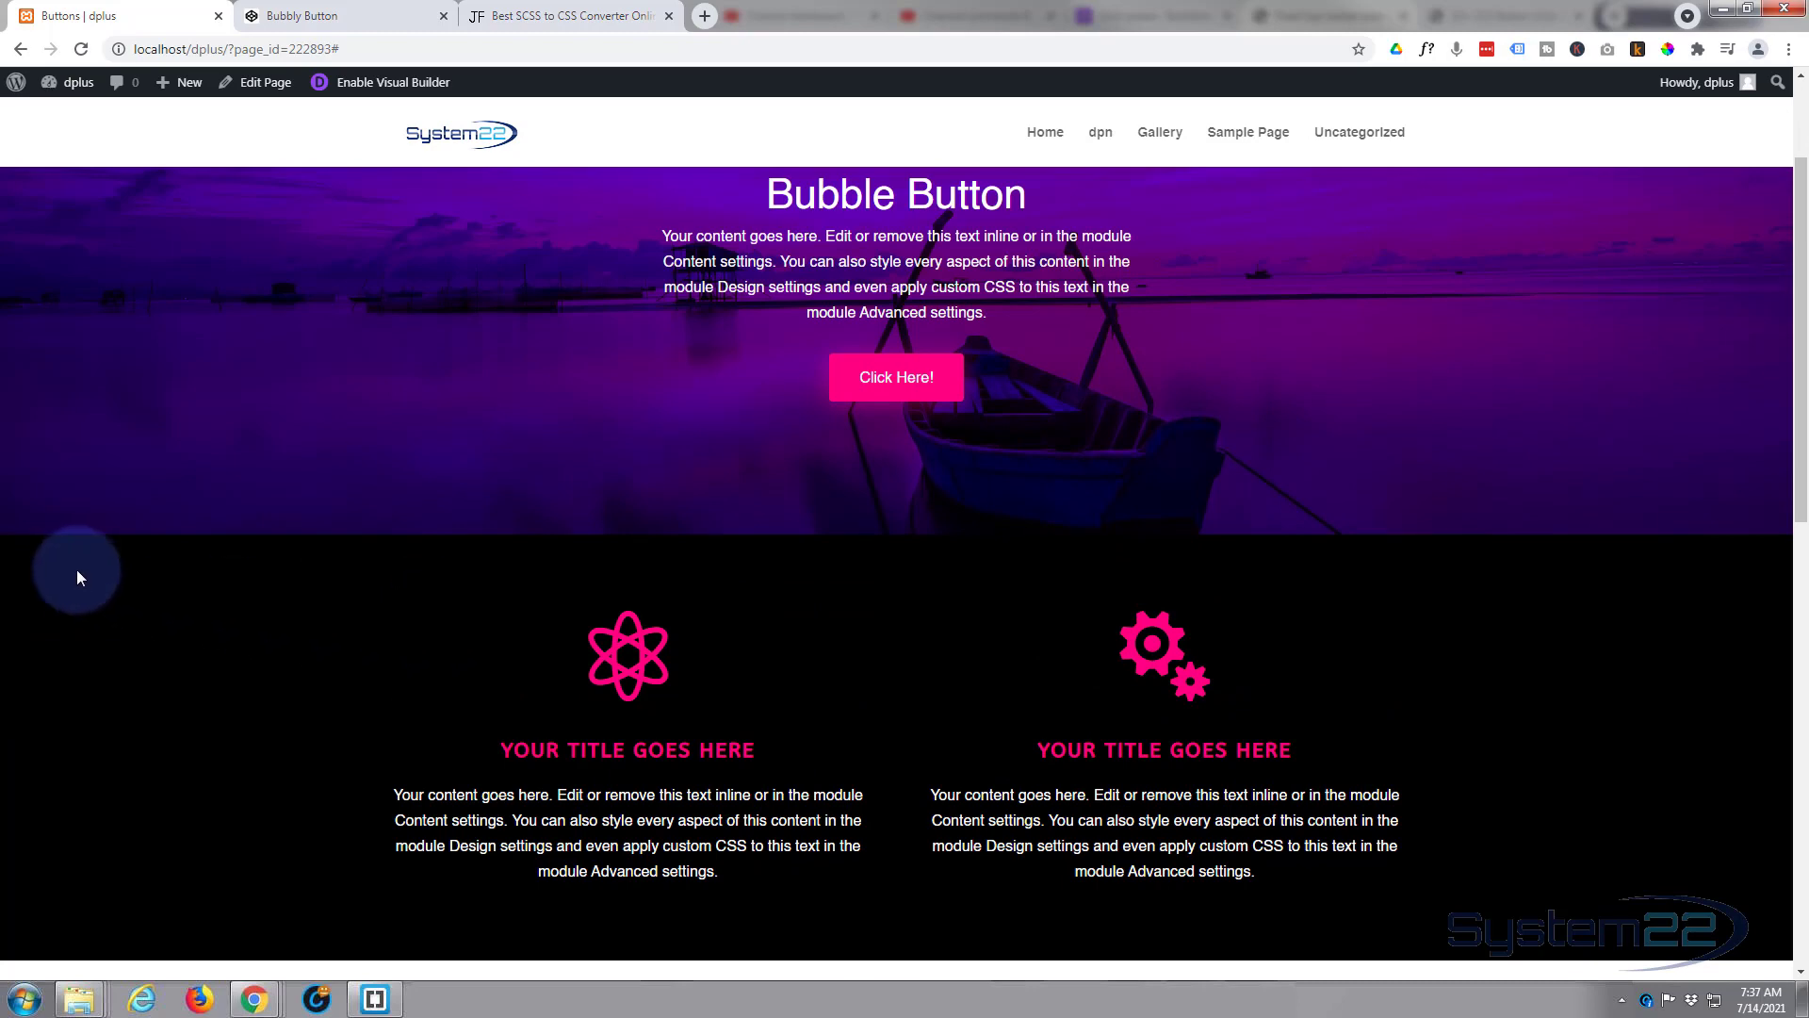
Step: Back in the visual builder, check the black section's CSS ID in its Advanced settings
left_click(411, 83)
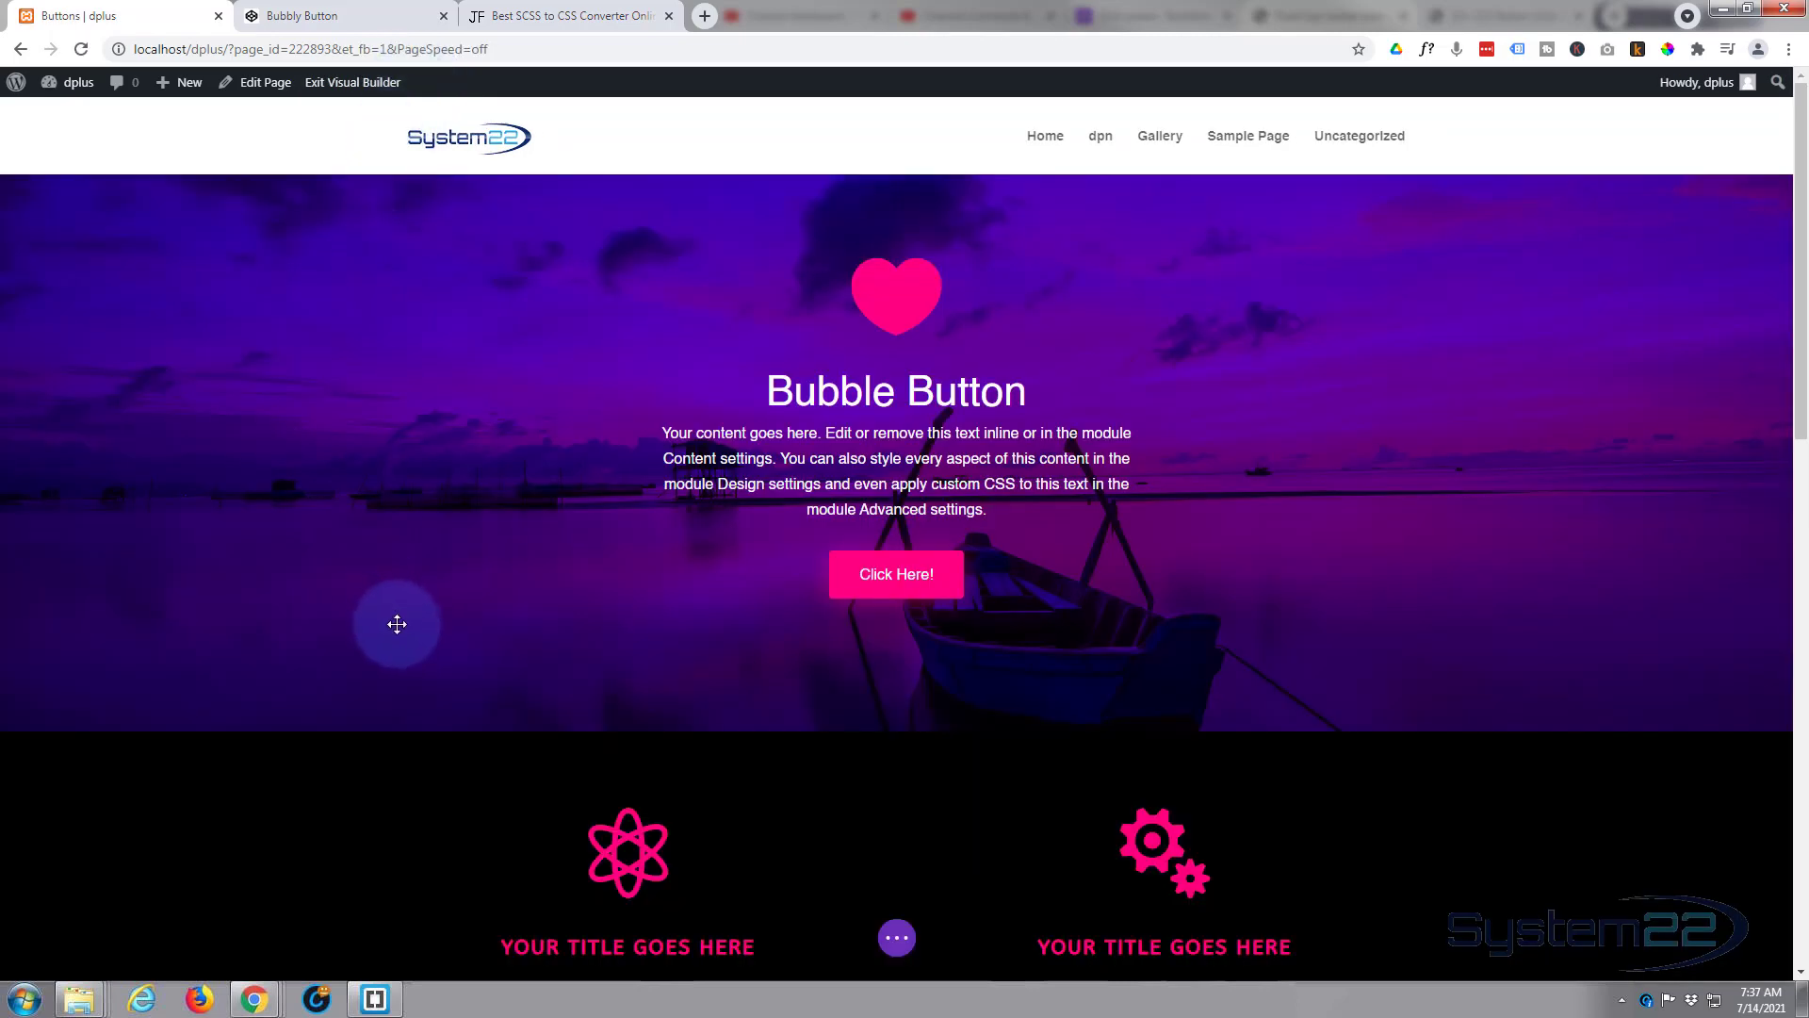
mouse_move(161, 755)
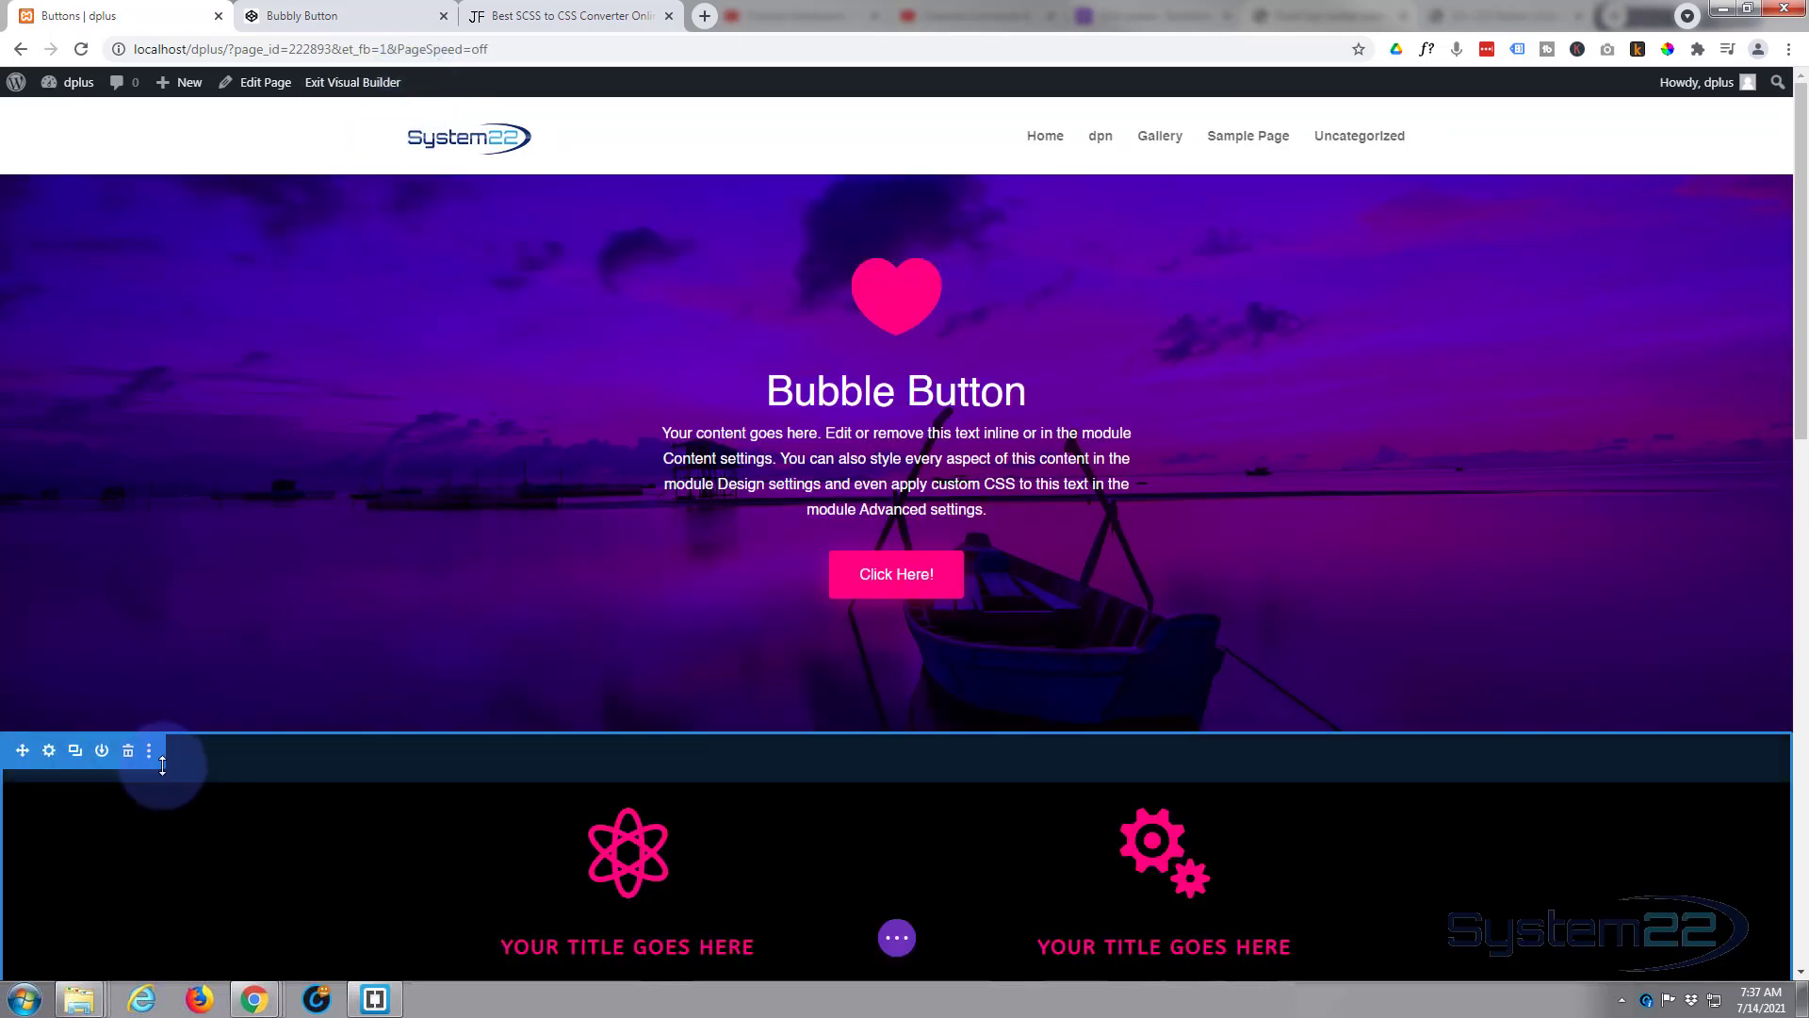
left_click(49, 751)
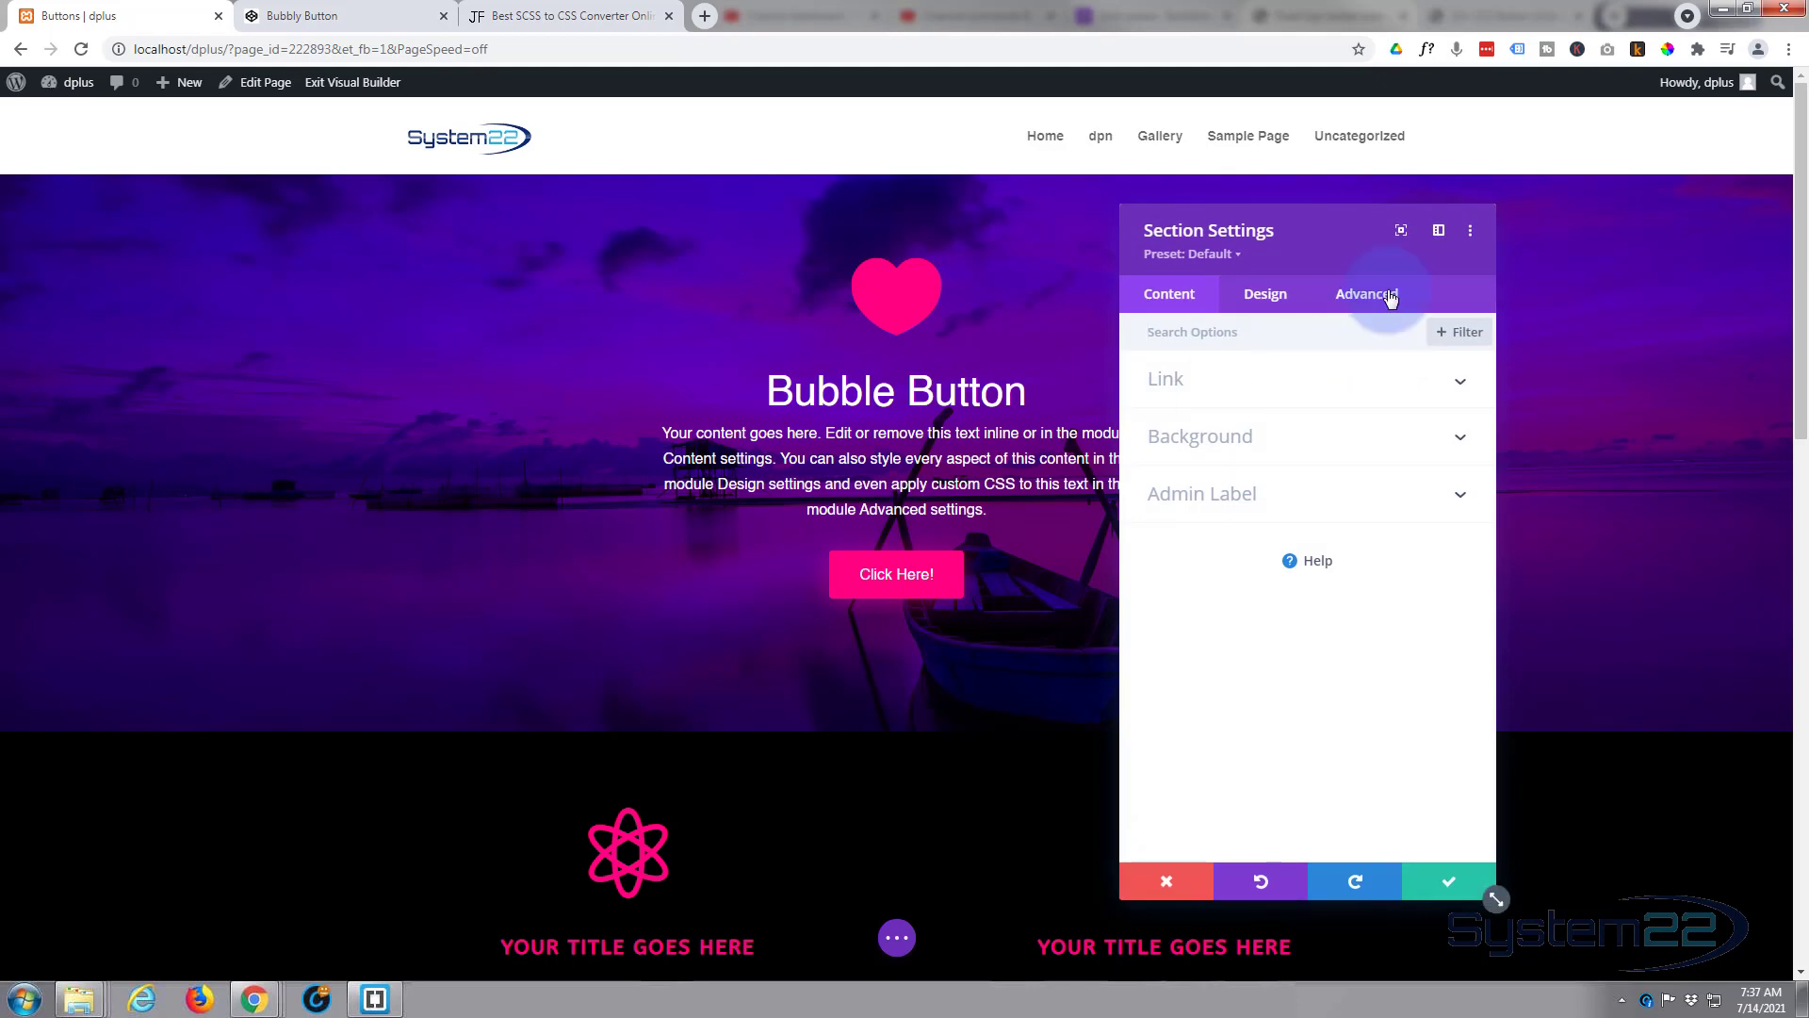
left_click(1390, 297)
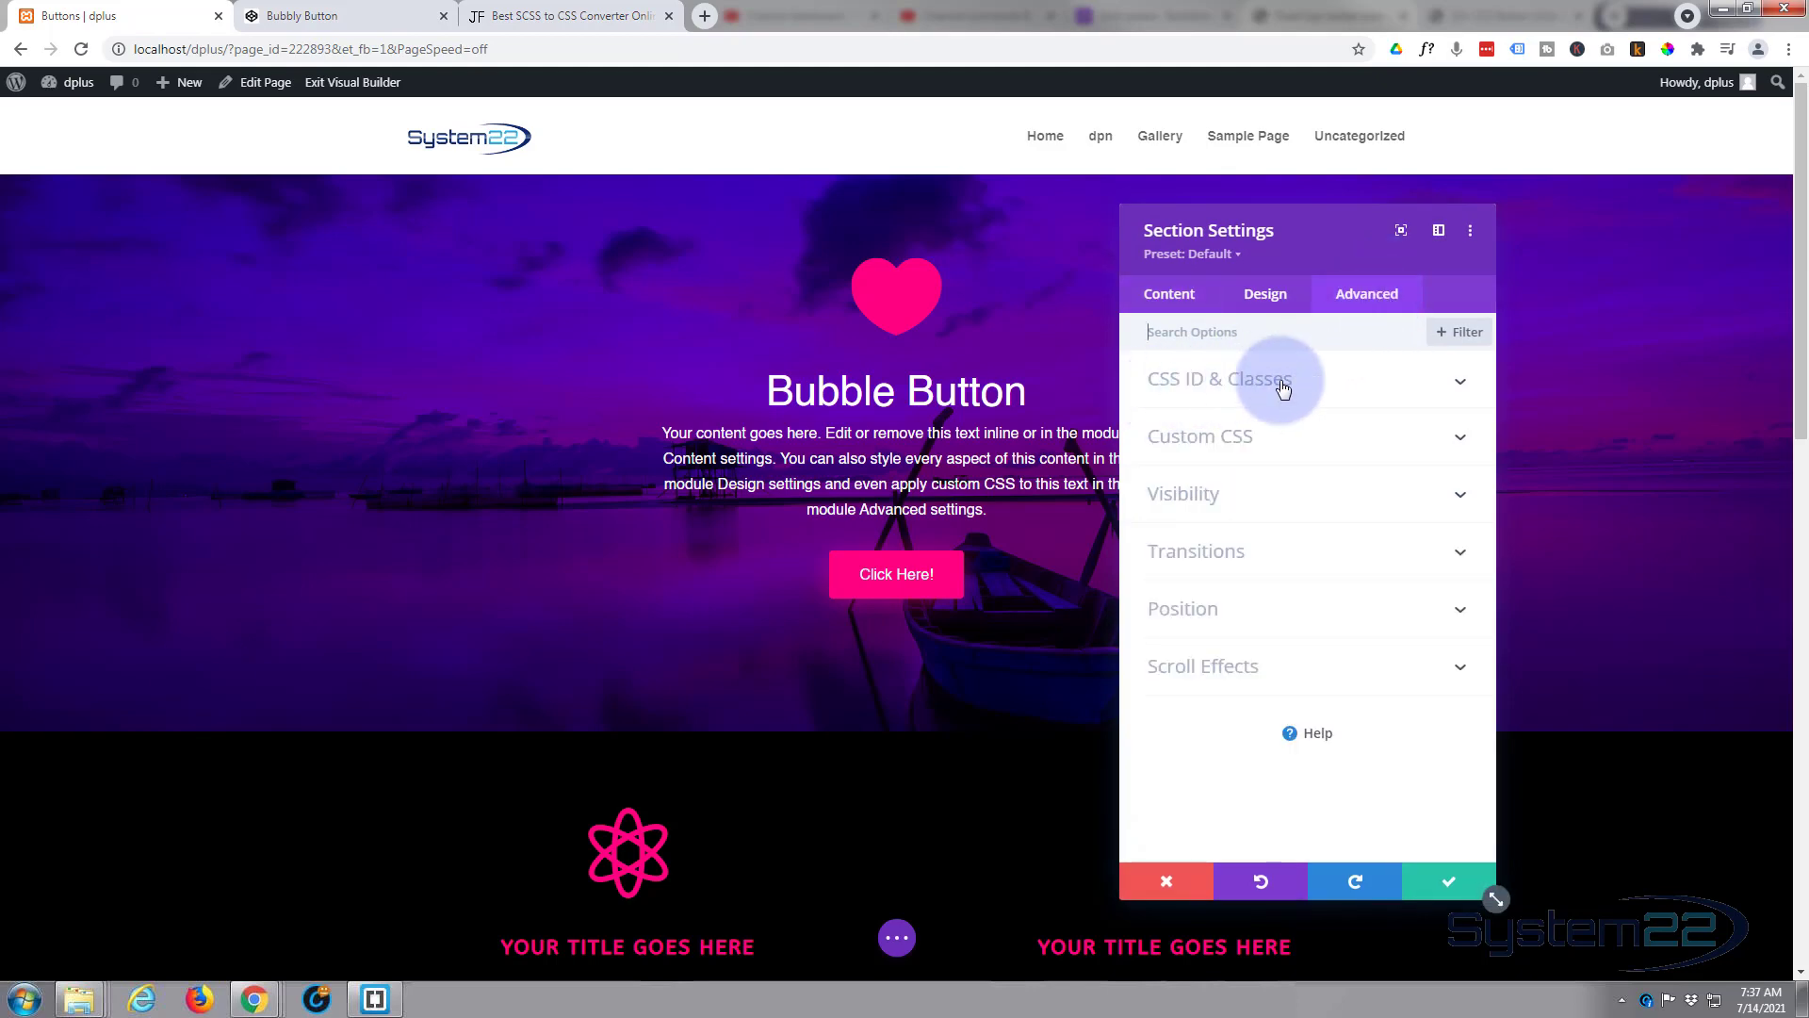
left_click(1344, 376)
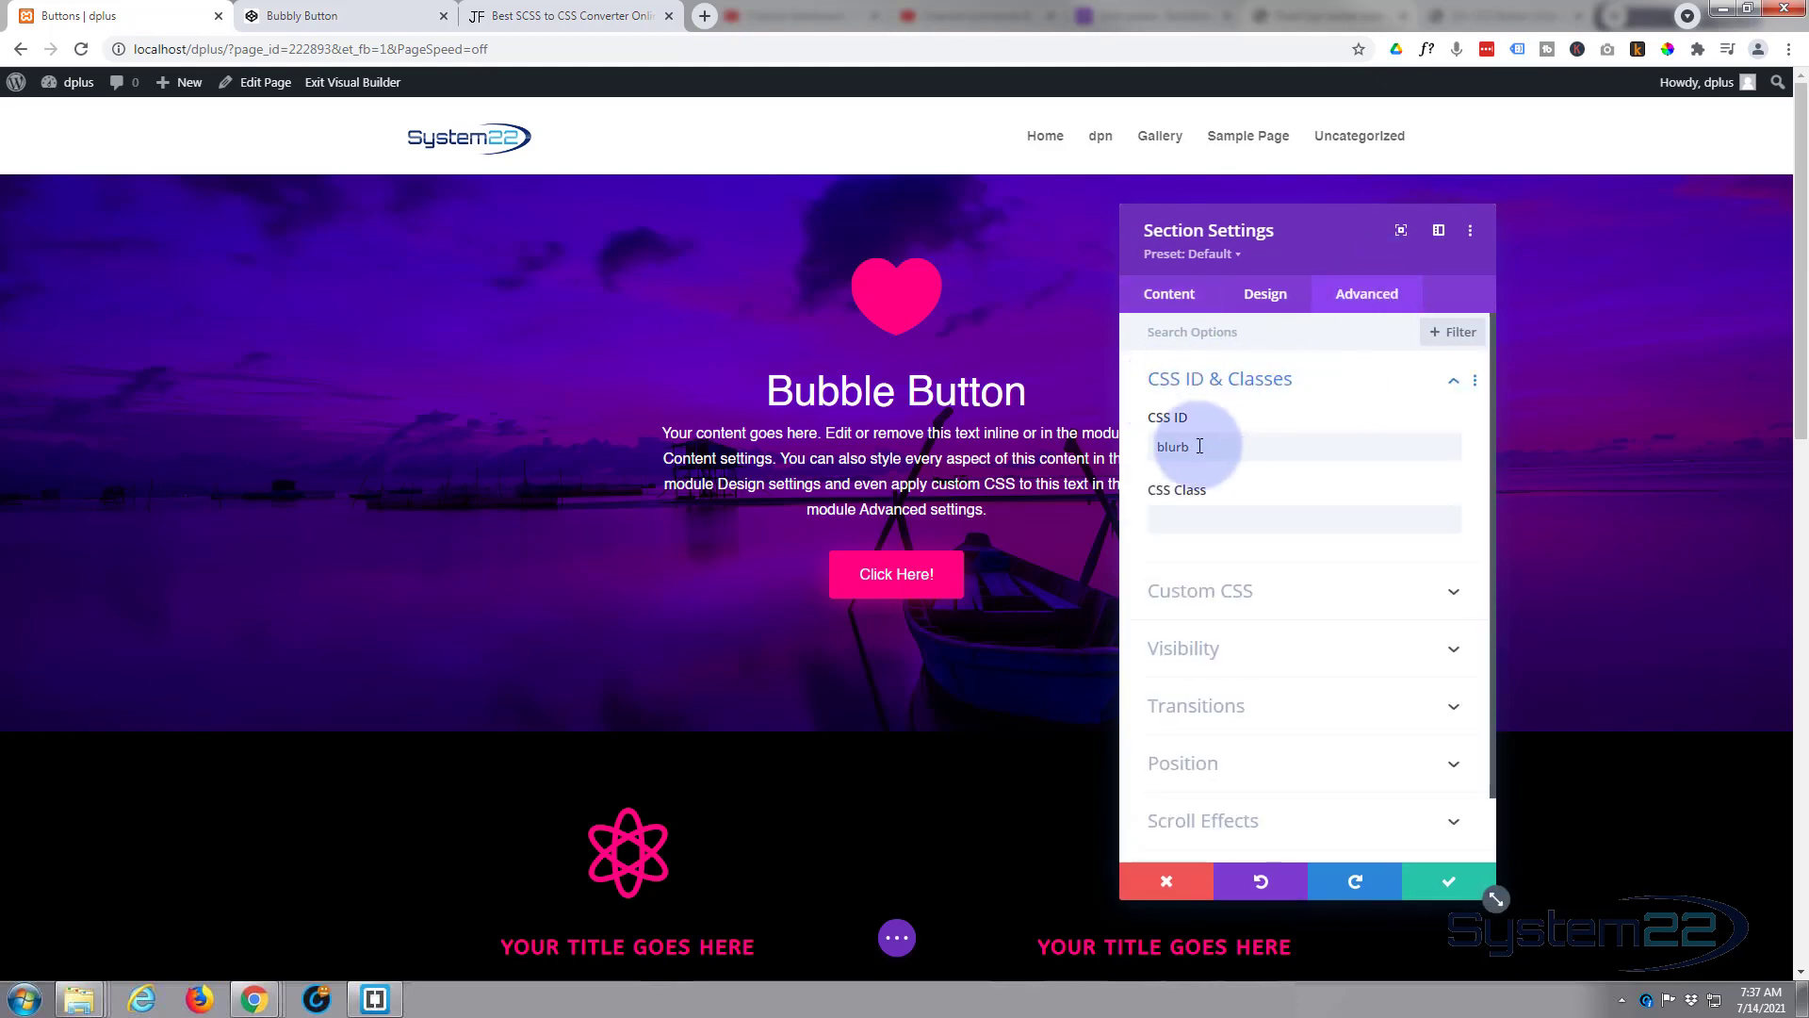
left_click(1442, 880)
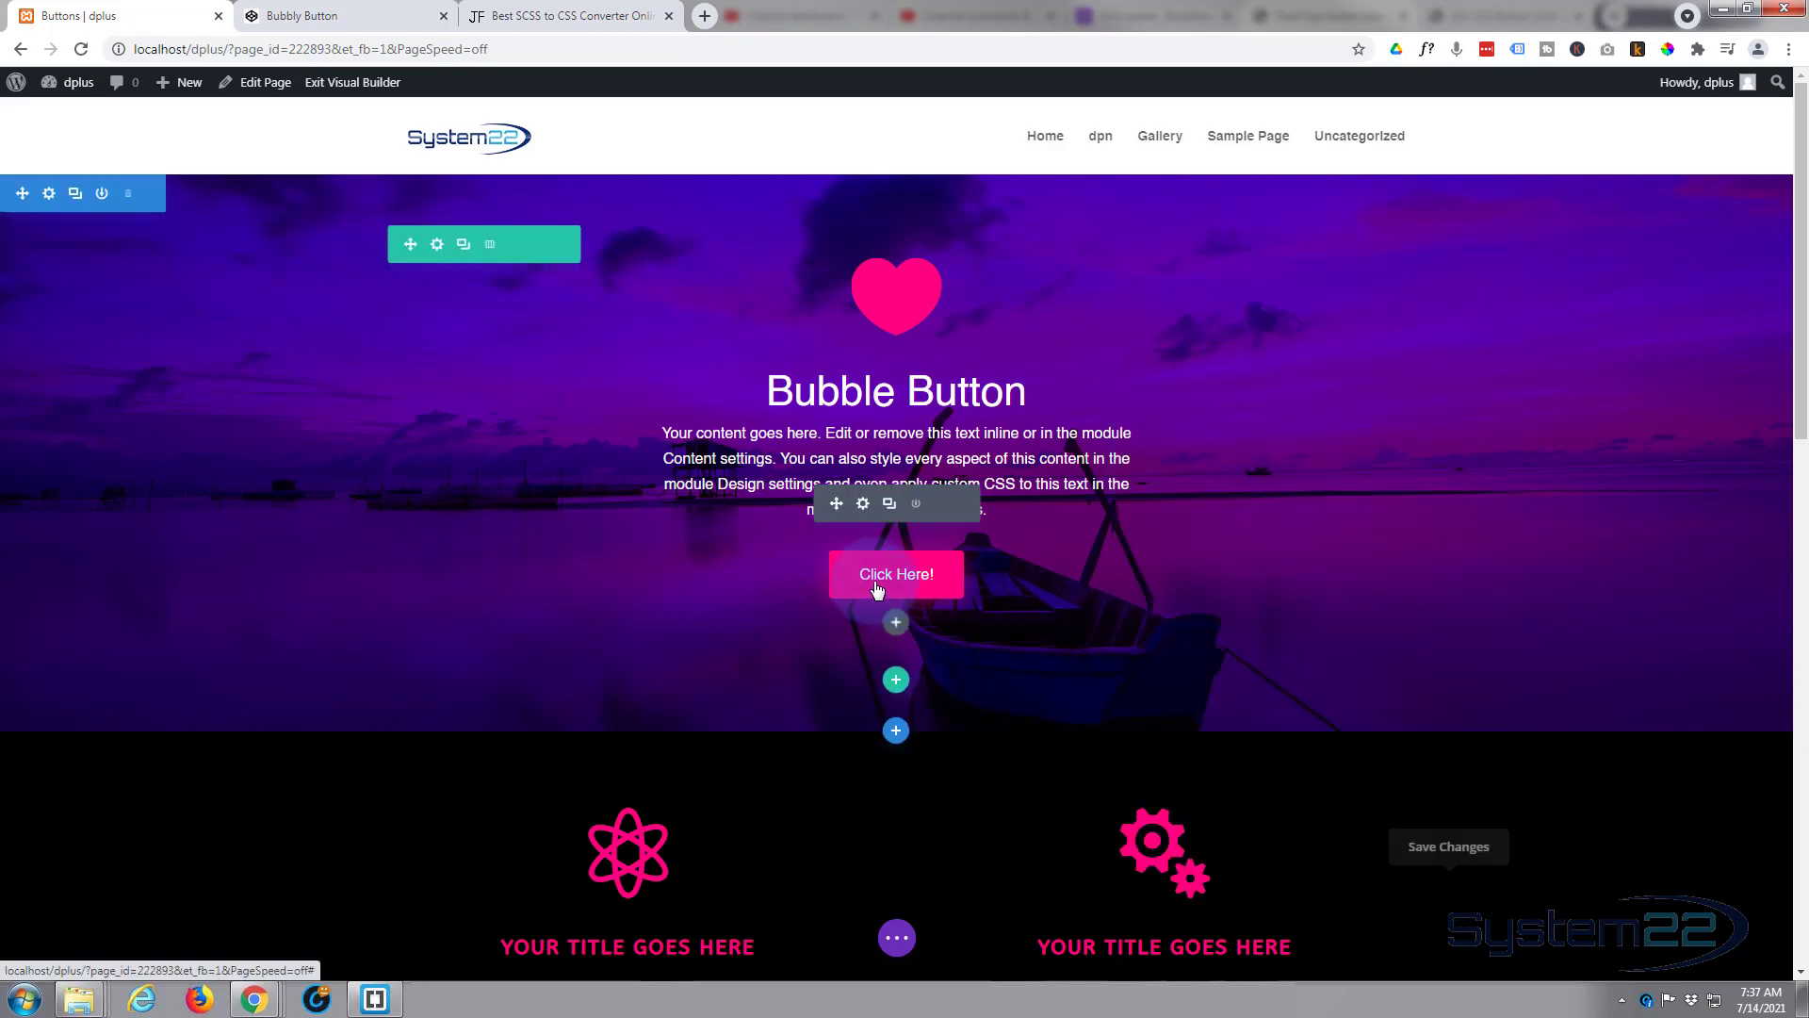
Step: Change the code module's Click Here! link from href="#" to href="#blurb" and save it
left_click(862, 506)
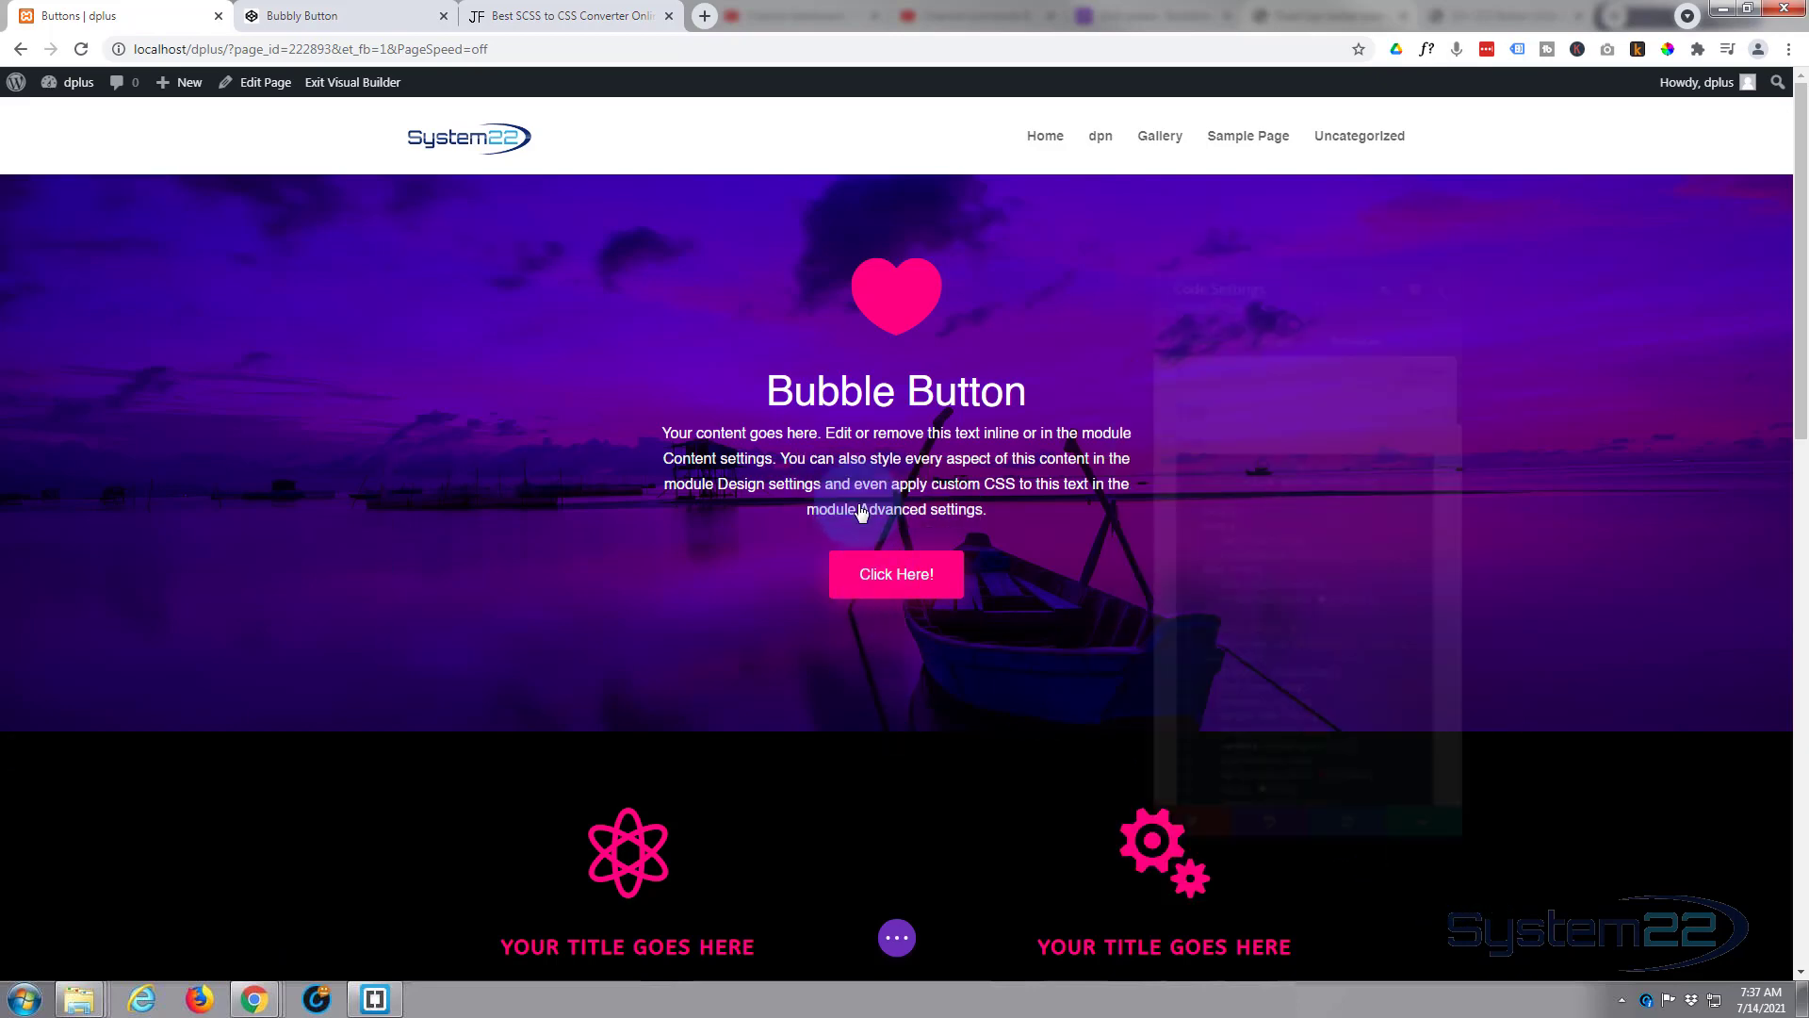
double_click(1243, 448)
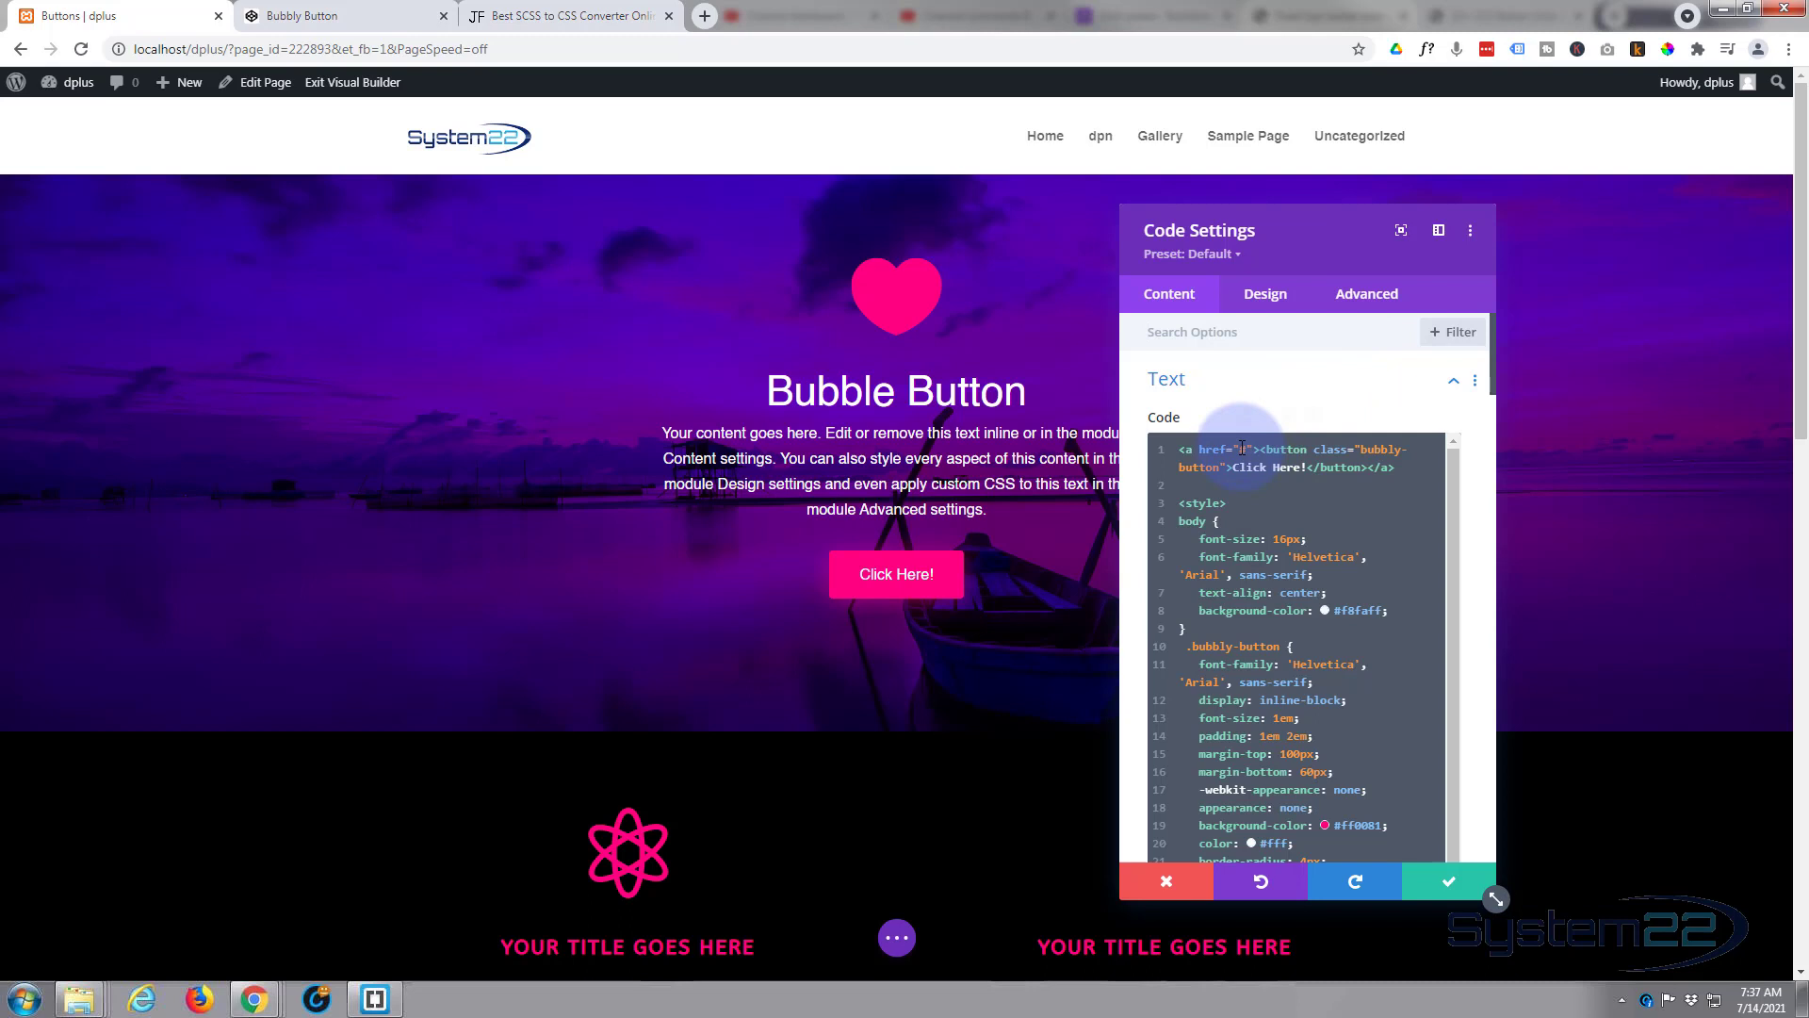
left_click(1246, 450)
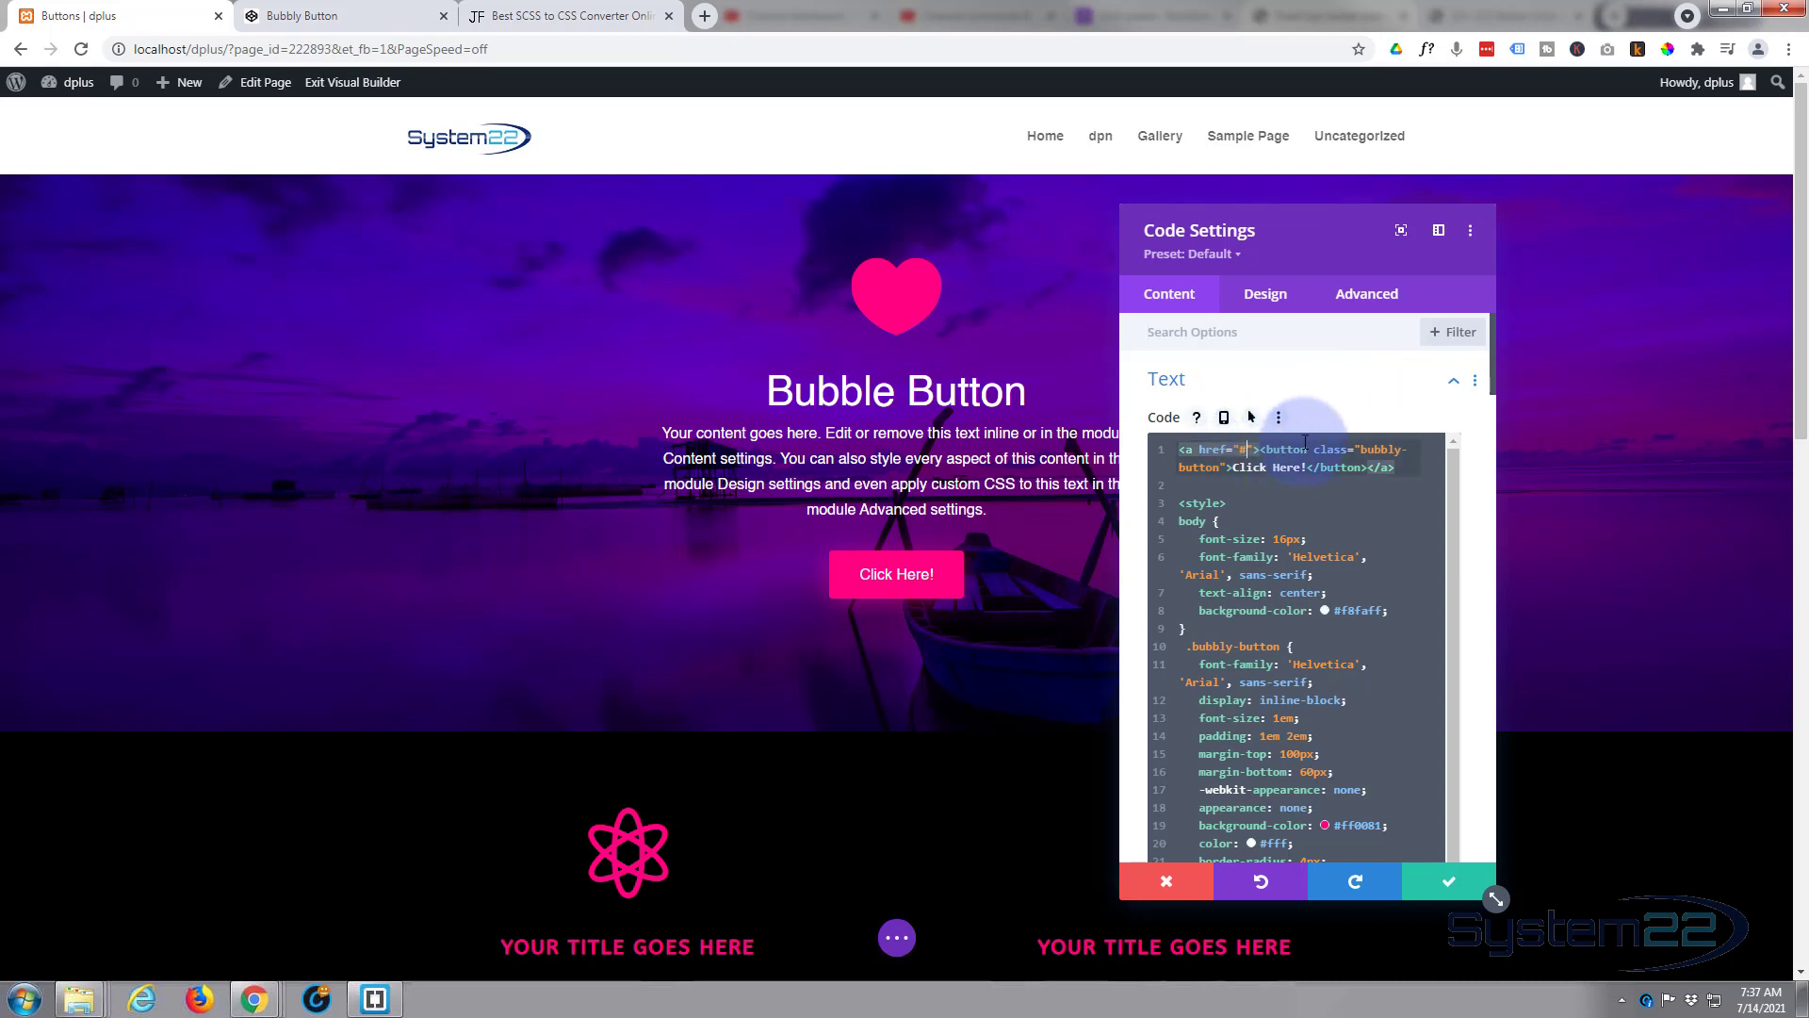
type("blurb")
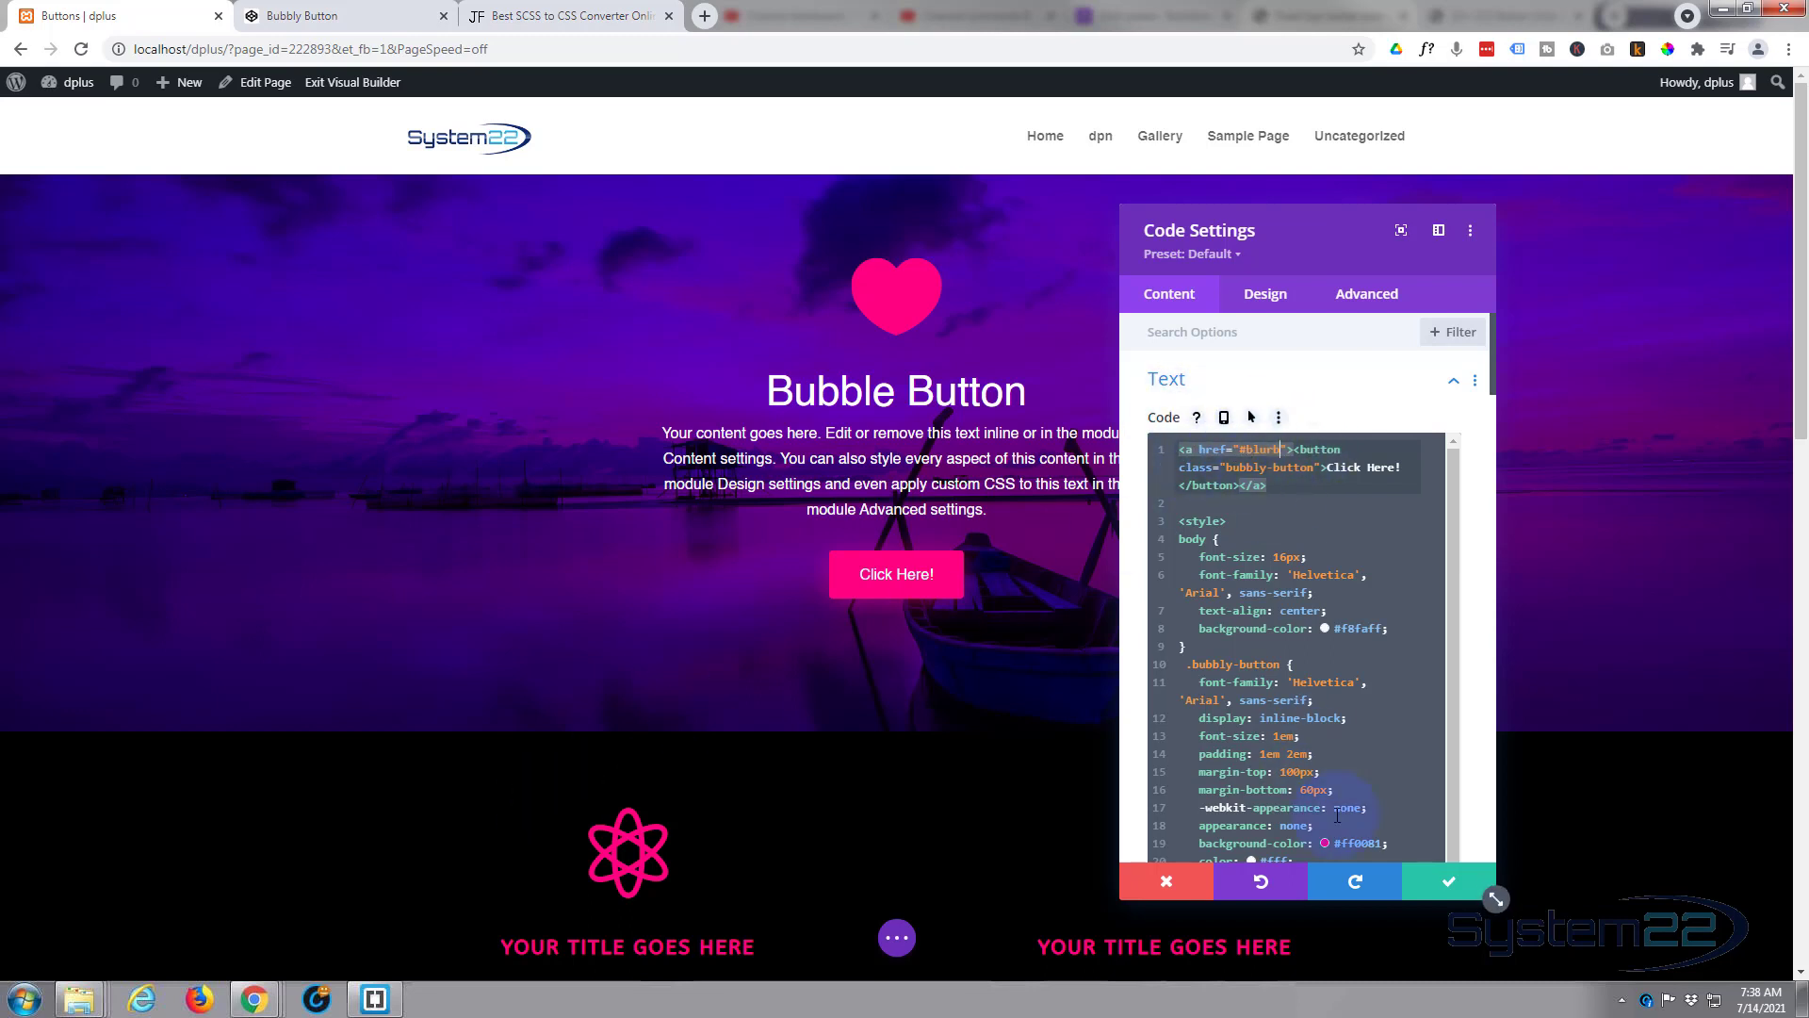
left_click(1451, 883)
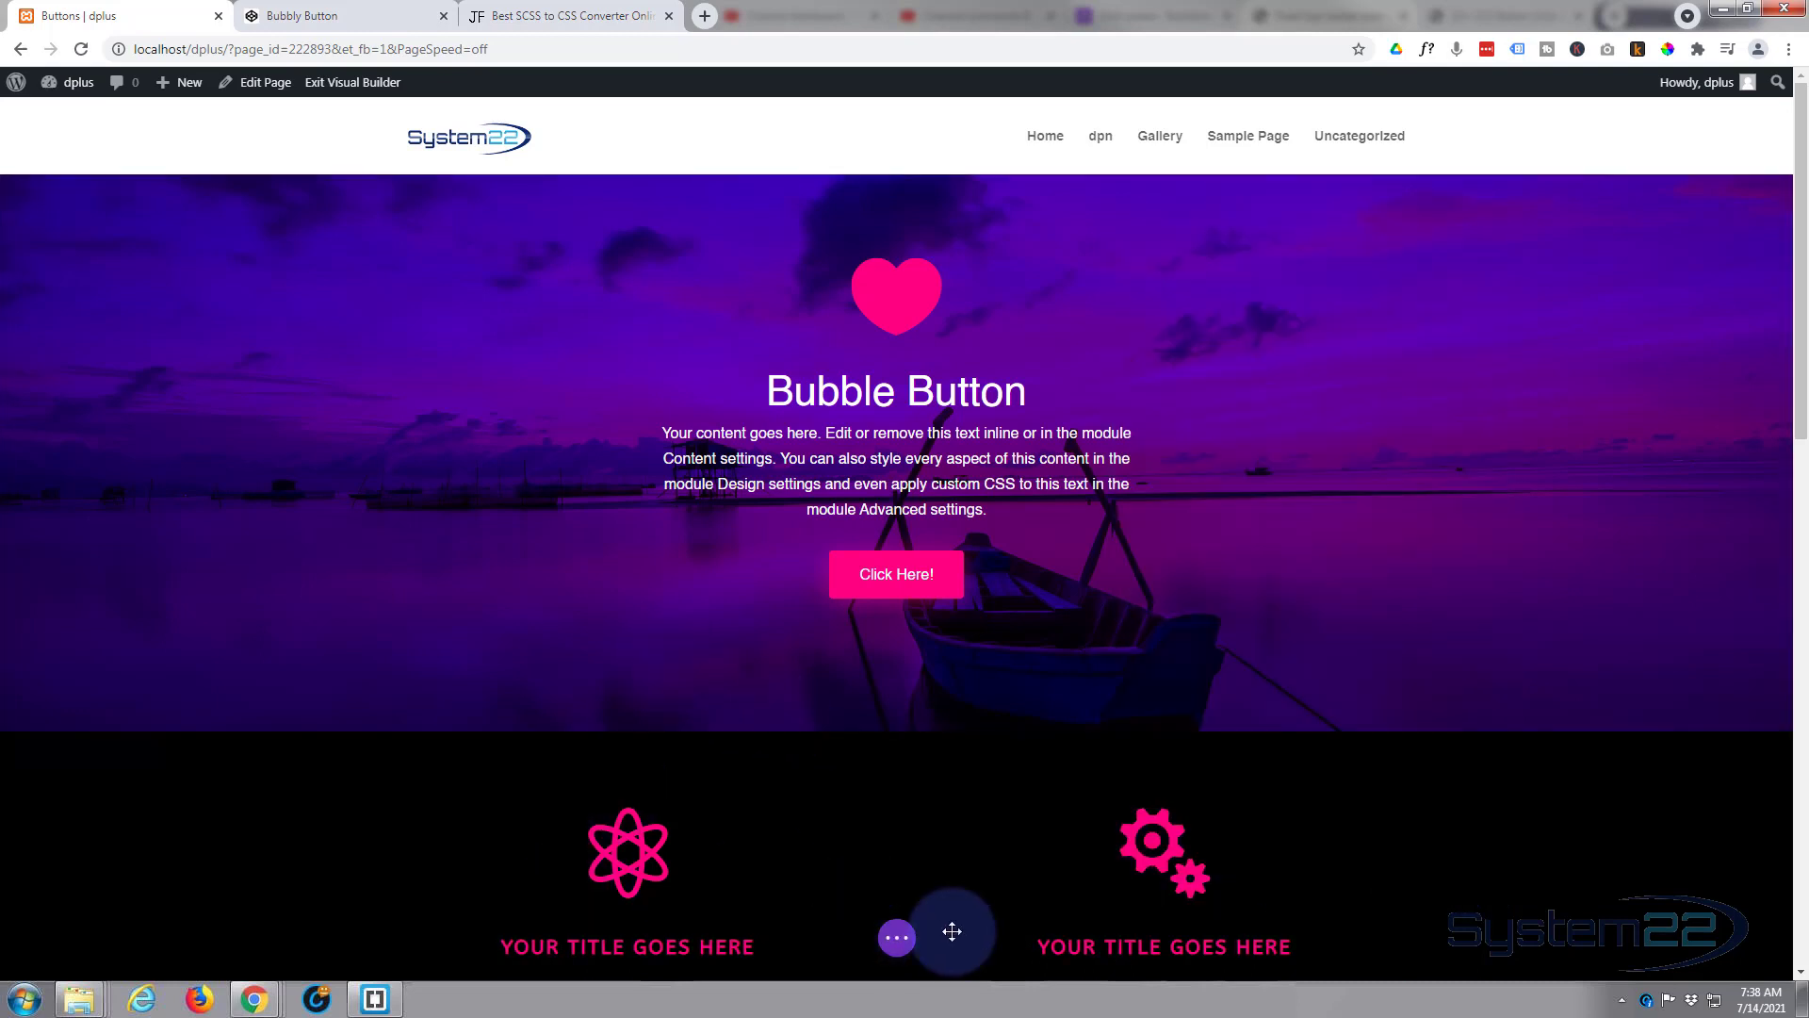
Step: Save the page as a draft and exit the Visual Builder
left_click(898, 945)
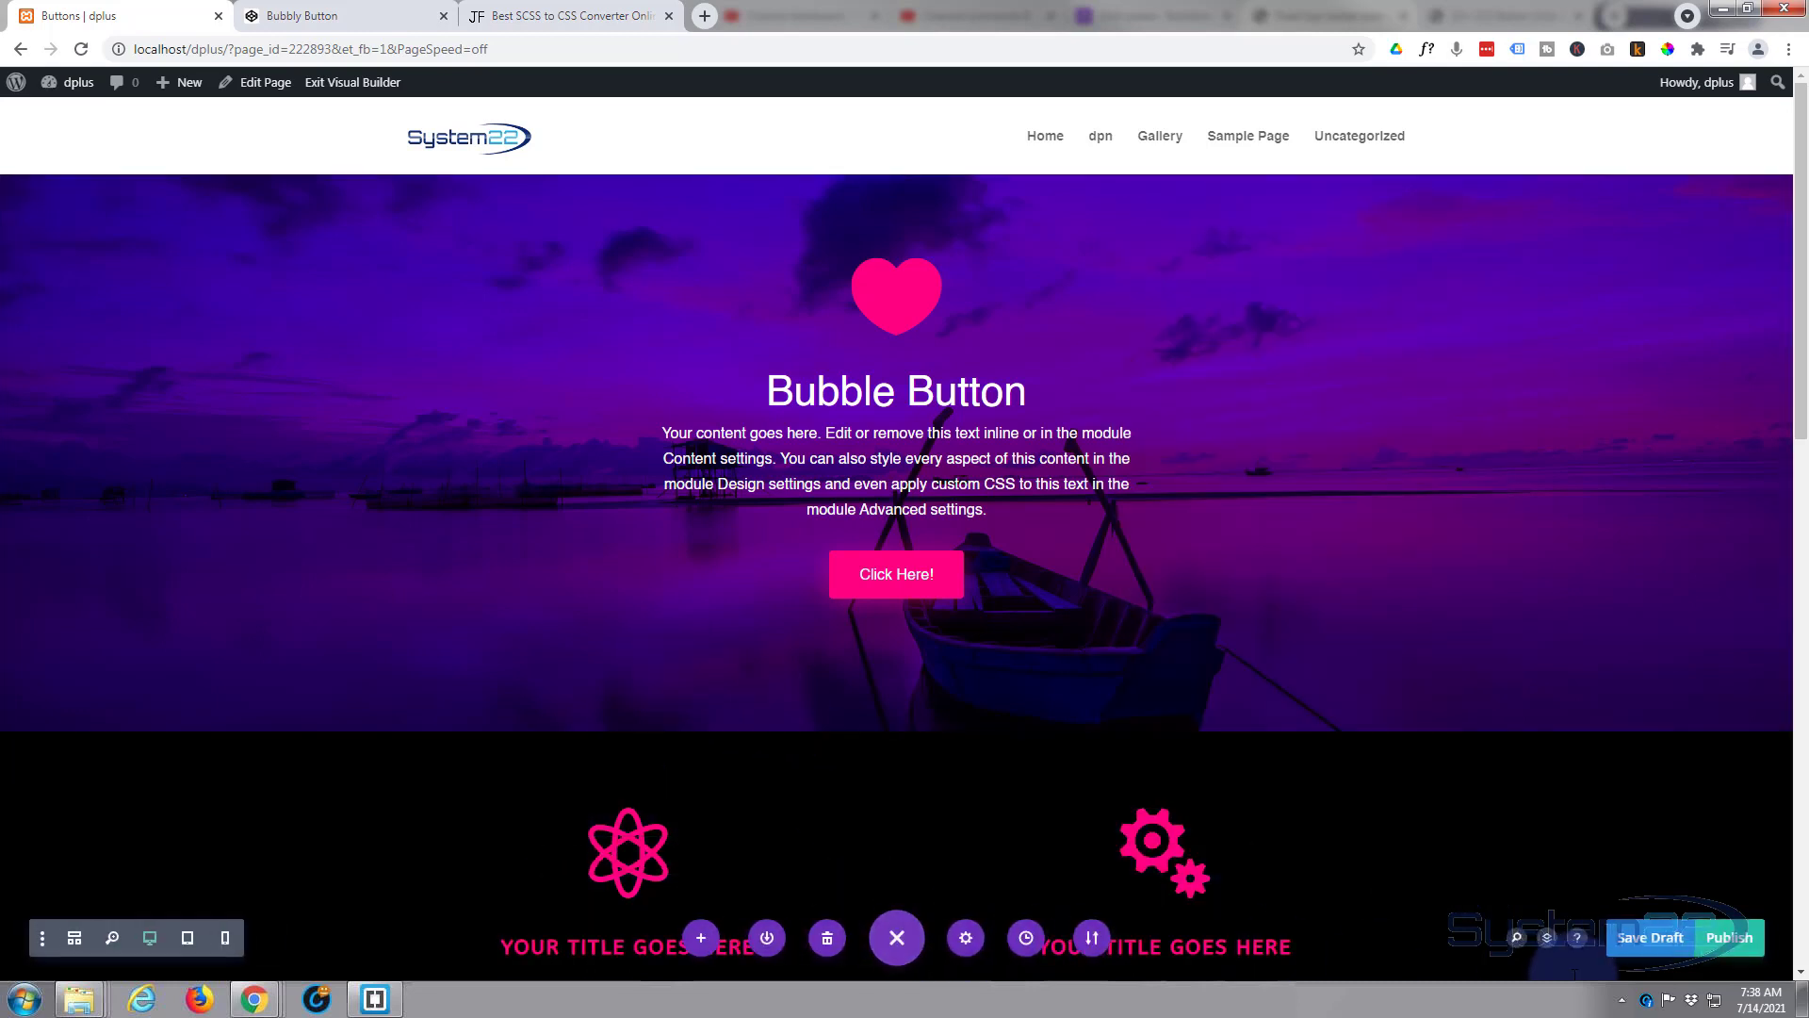
left_click(1651, 938)
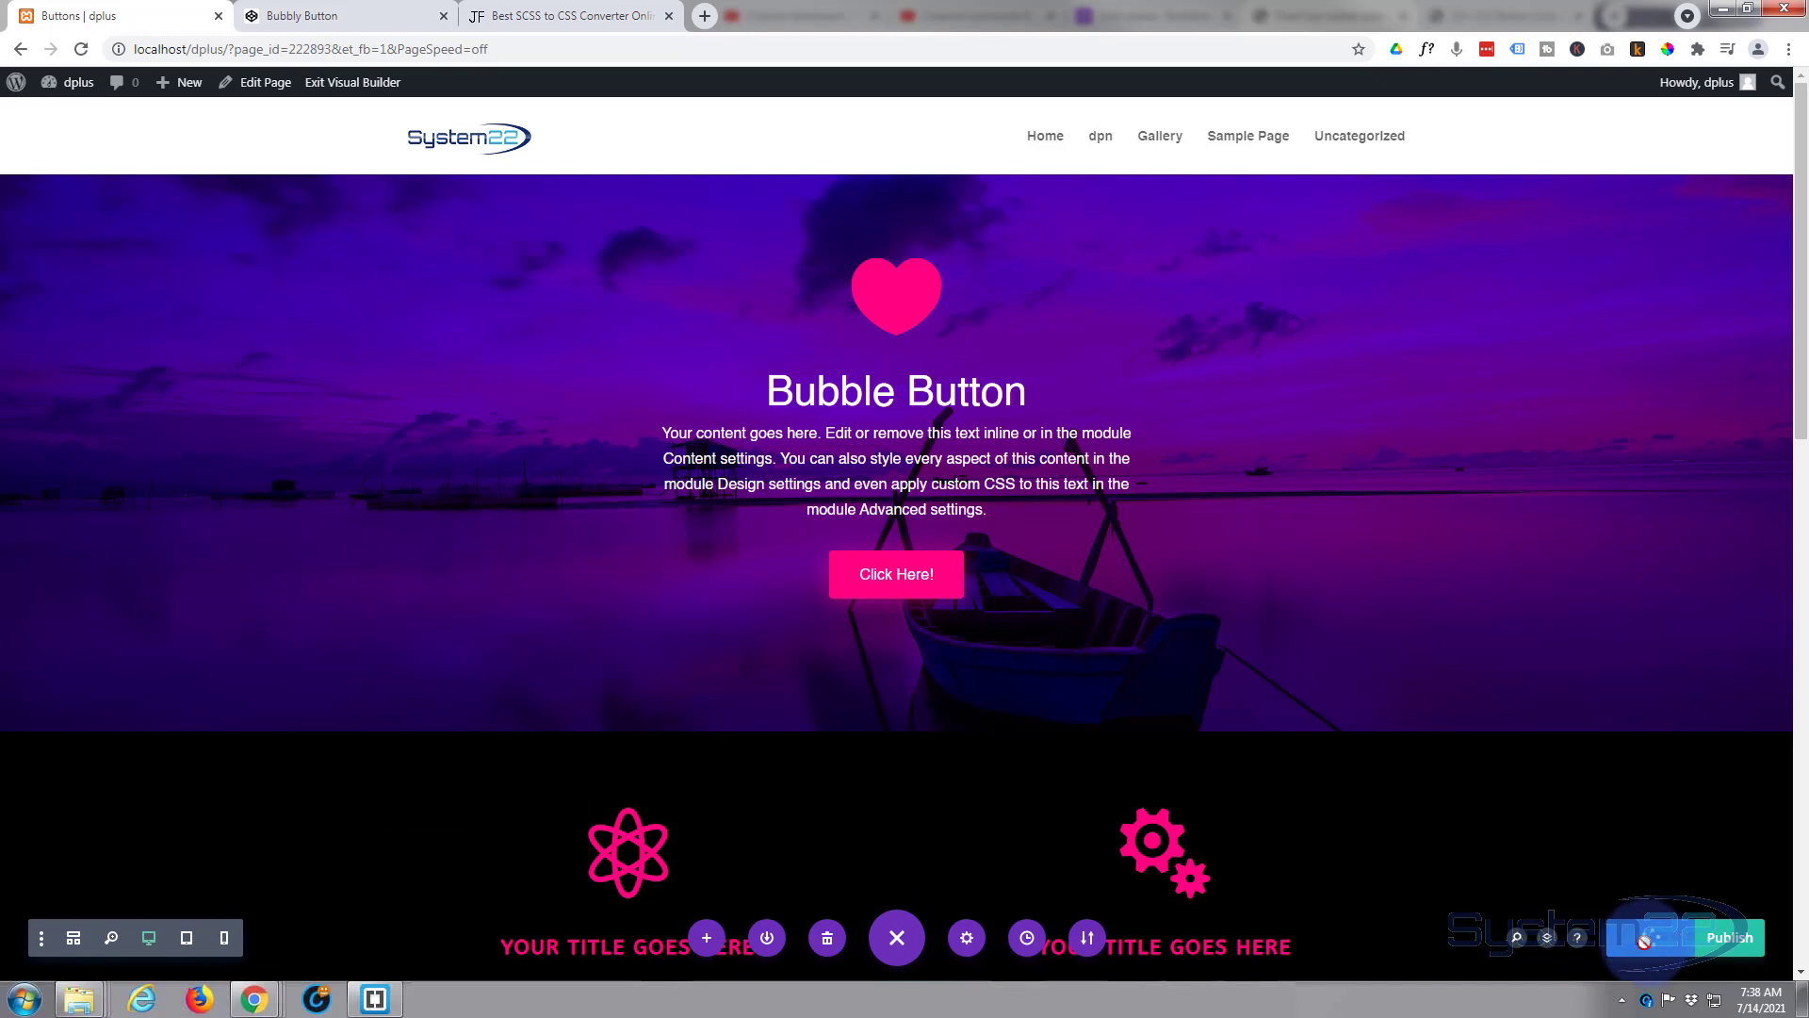
left_click(367, 87)
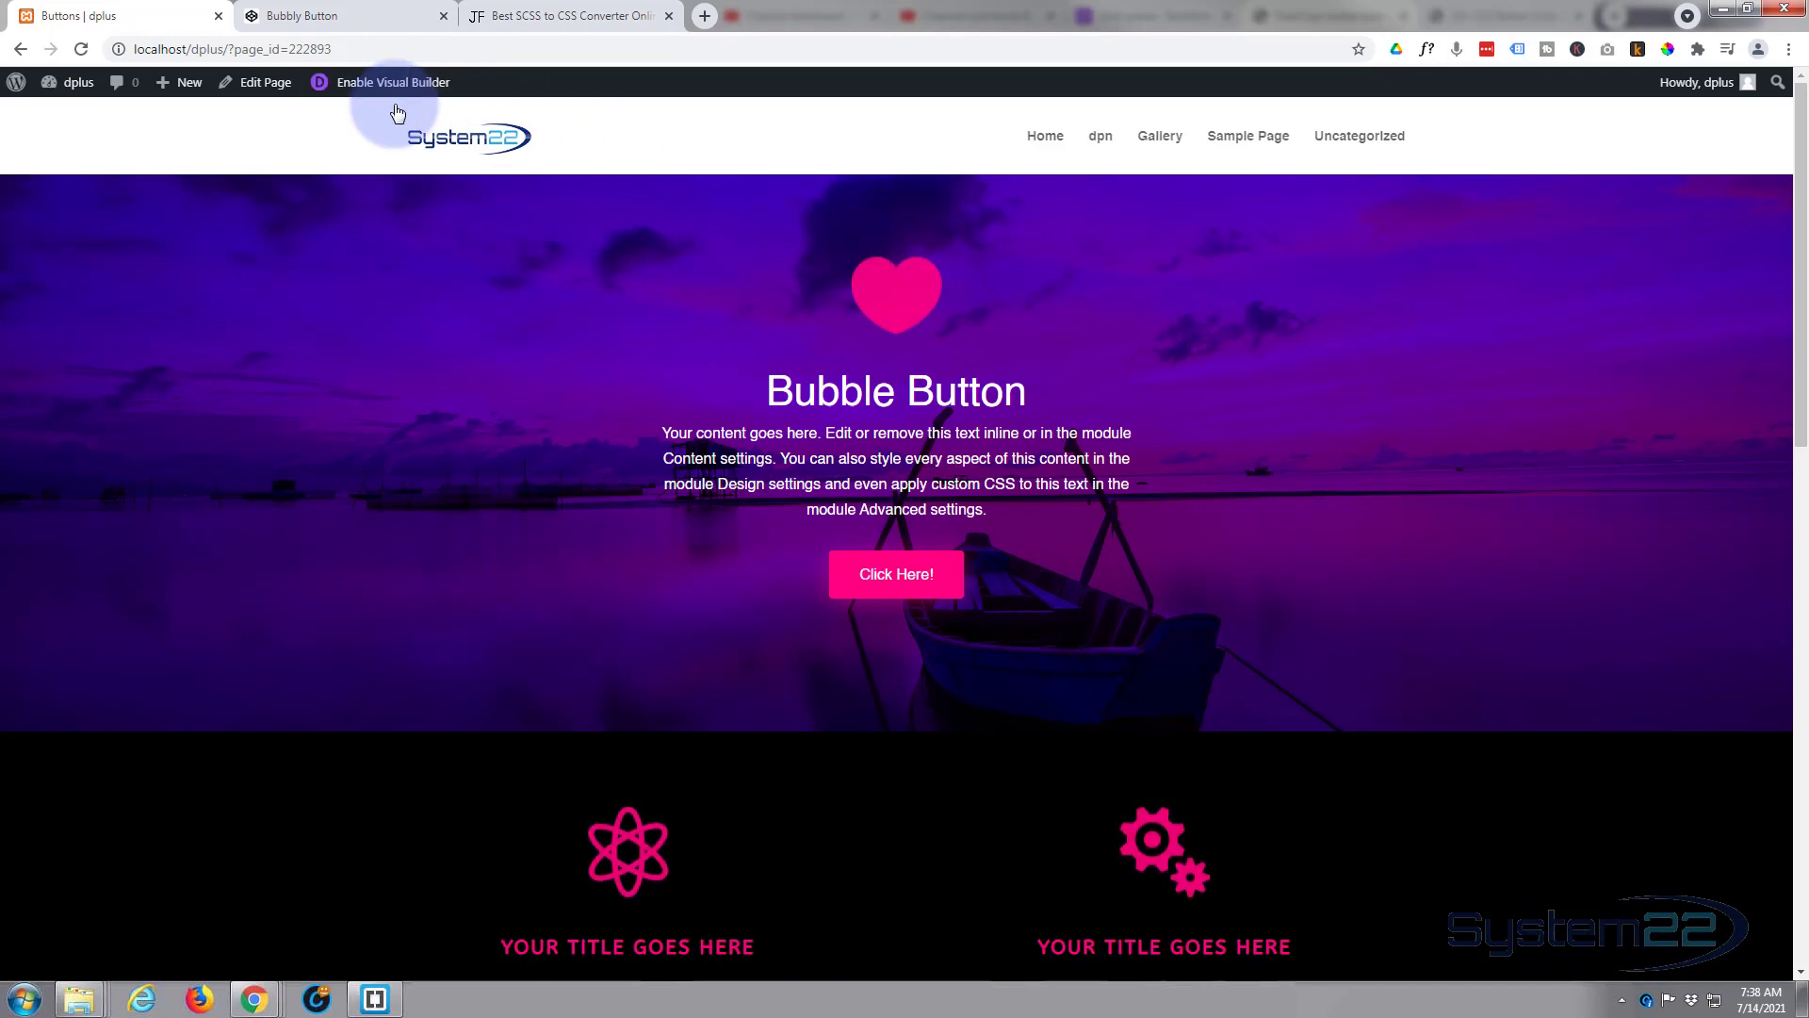
Step: Click Click Here! twice on the live page to confirm it jumps to the blurb section
left_click(928, 577)
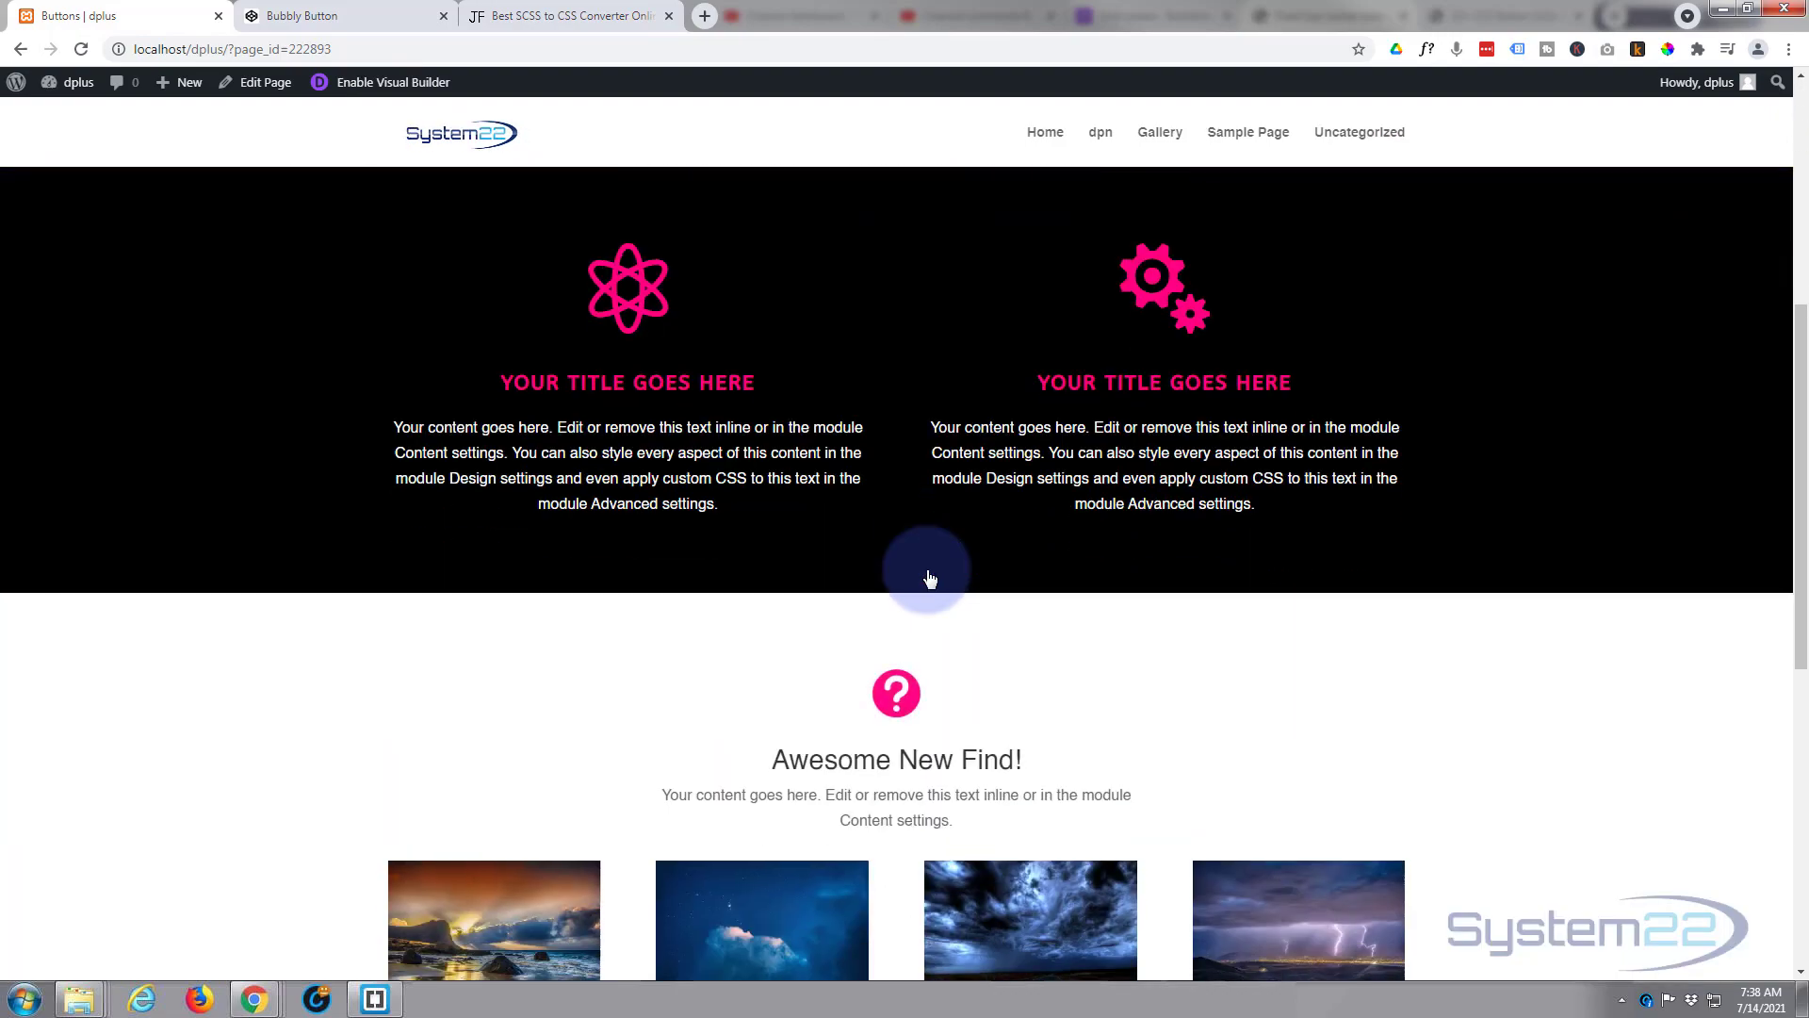
scroll(906, 500, "up", 5)
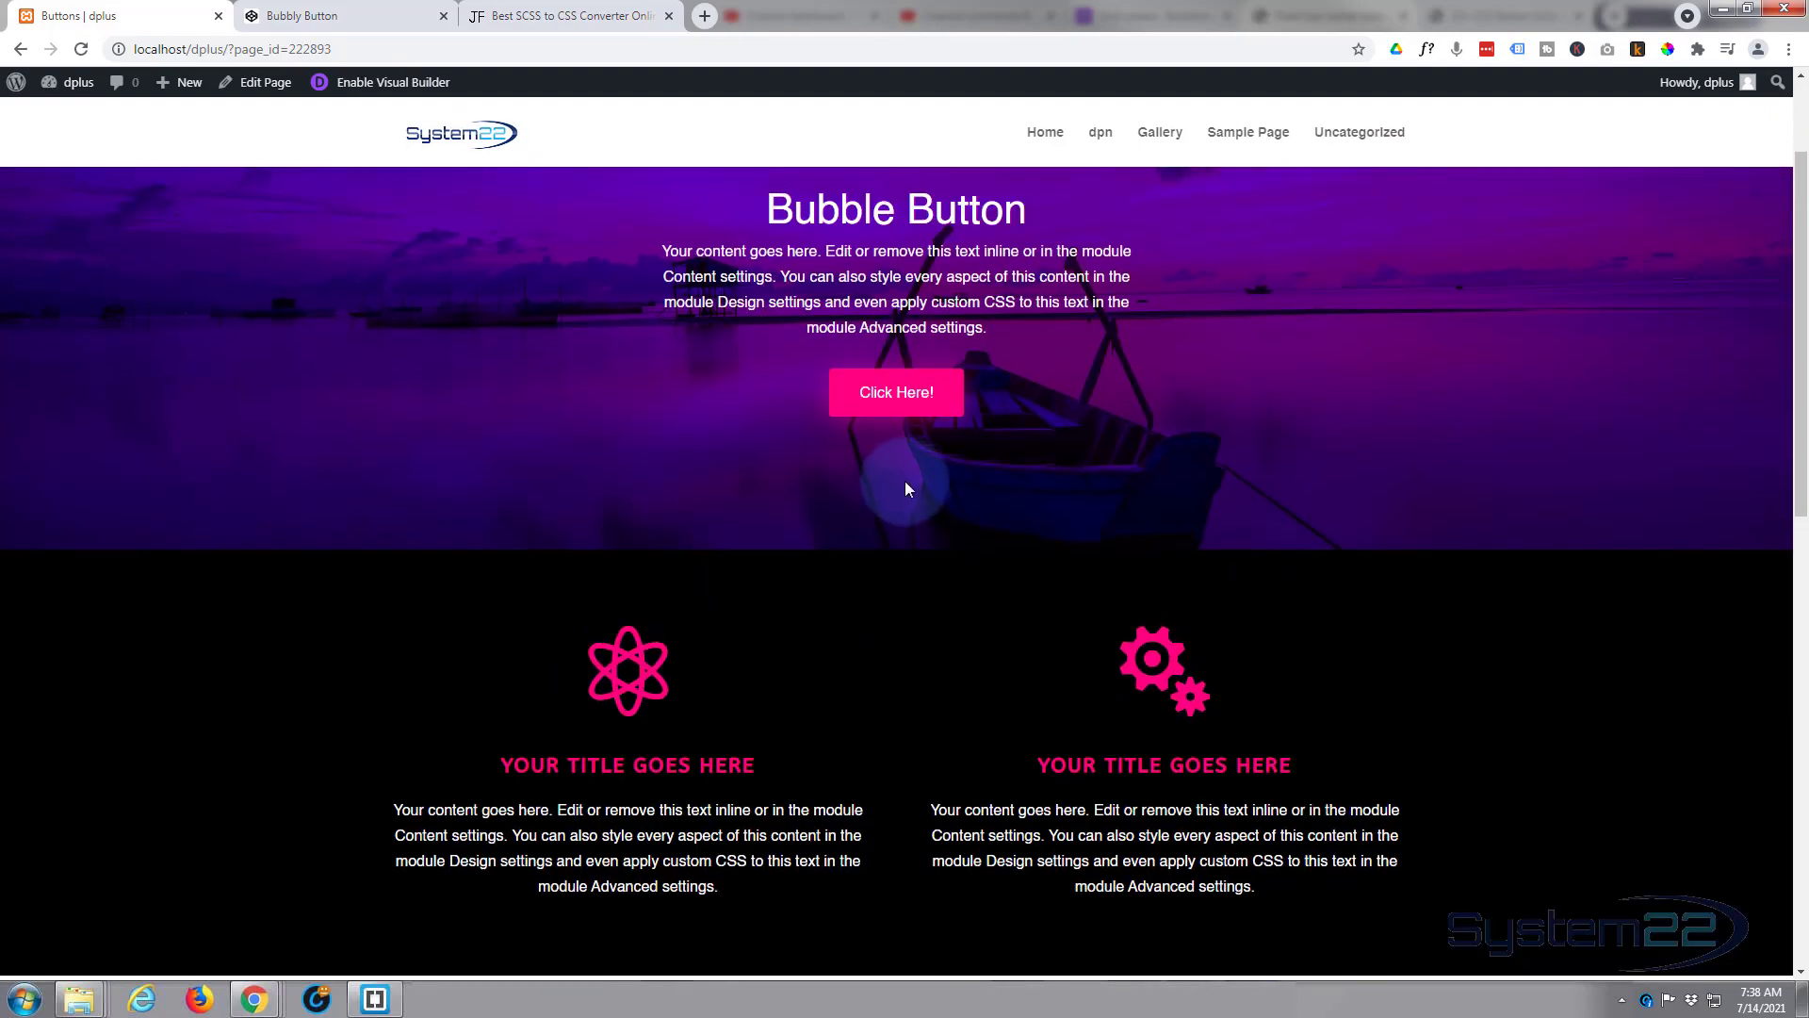
left_click(905, 492)
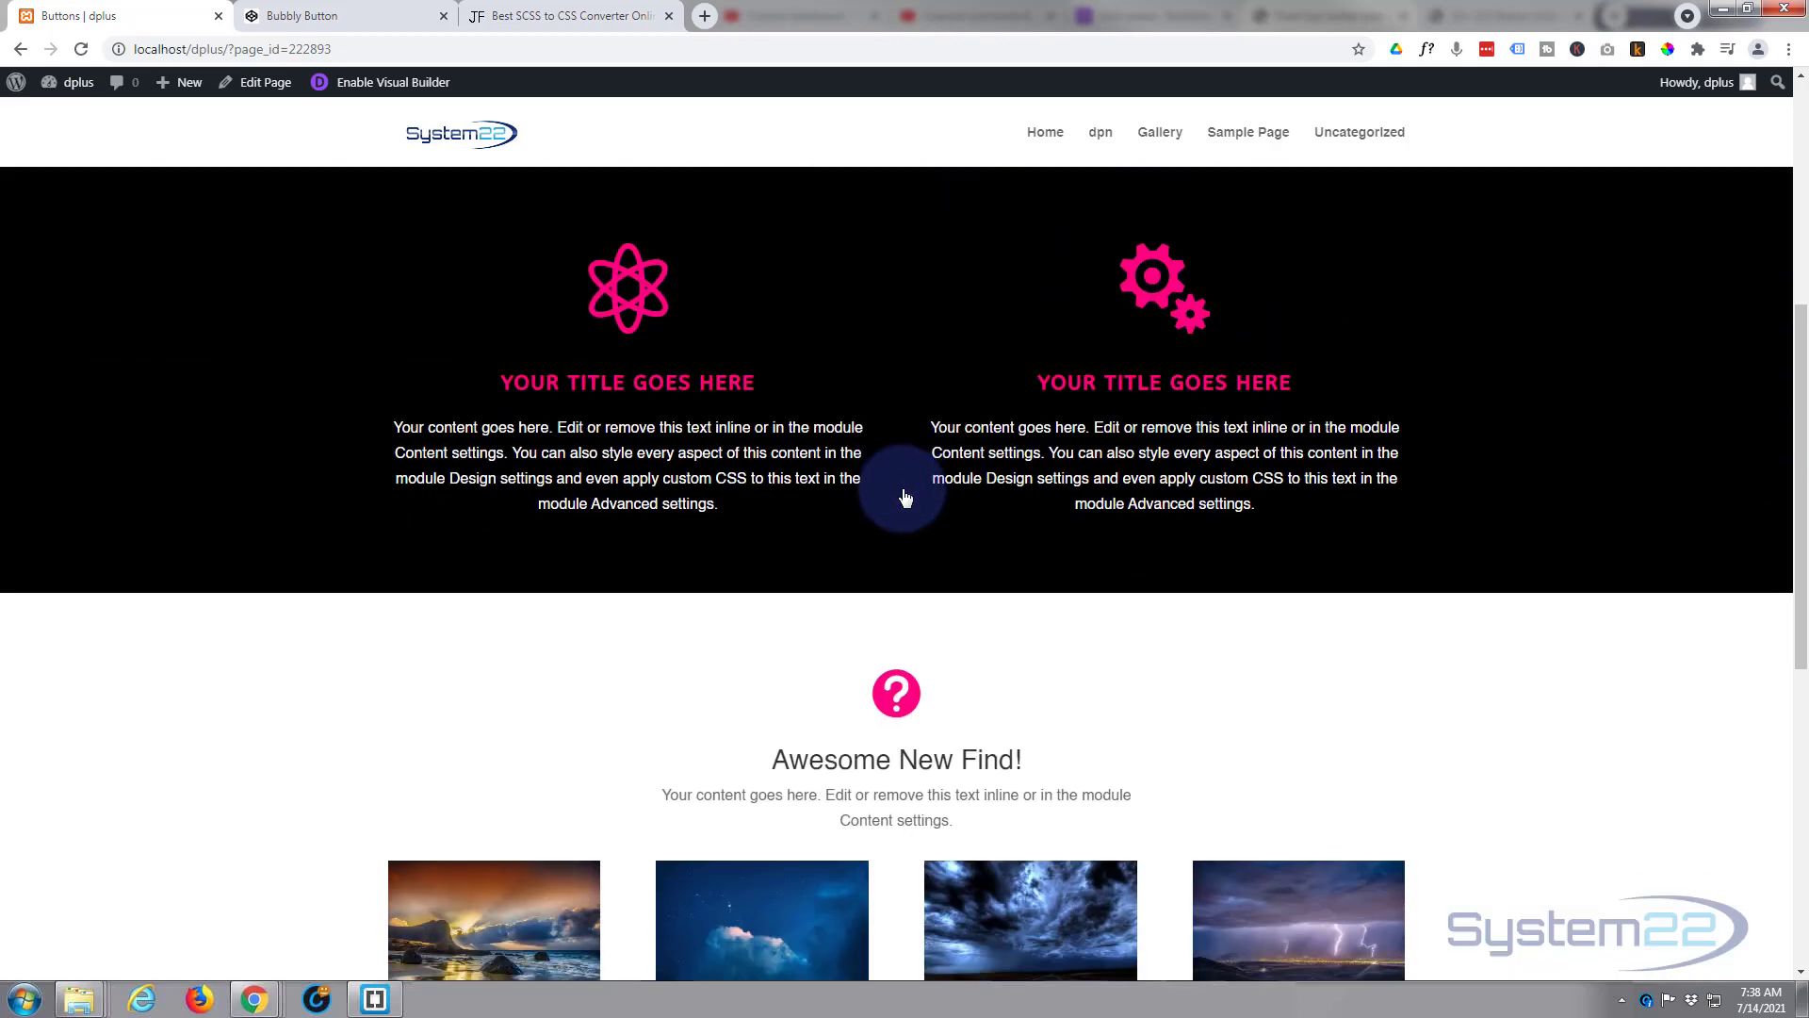
scroll(902, 489, "up", 6)
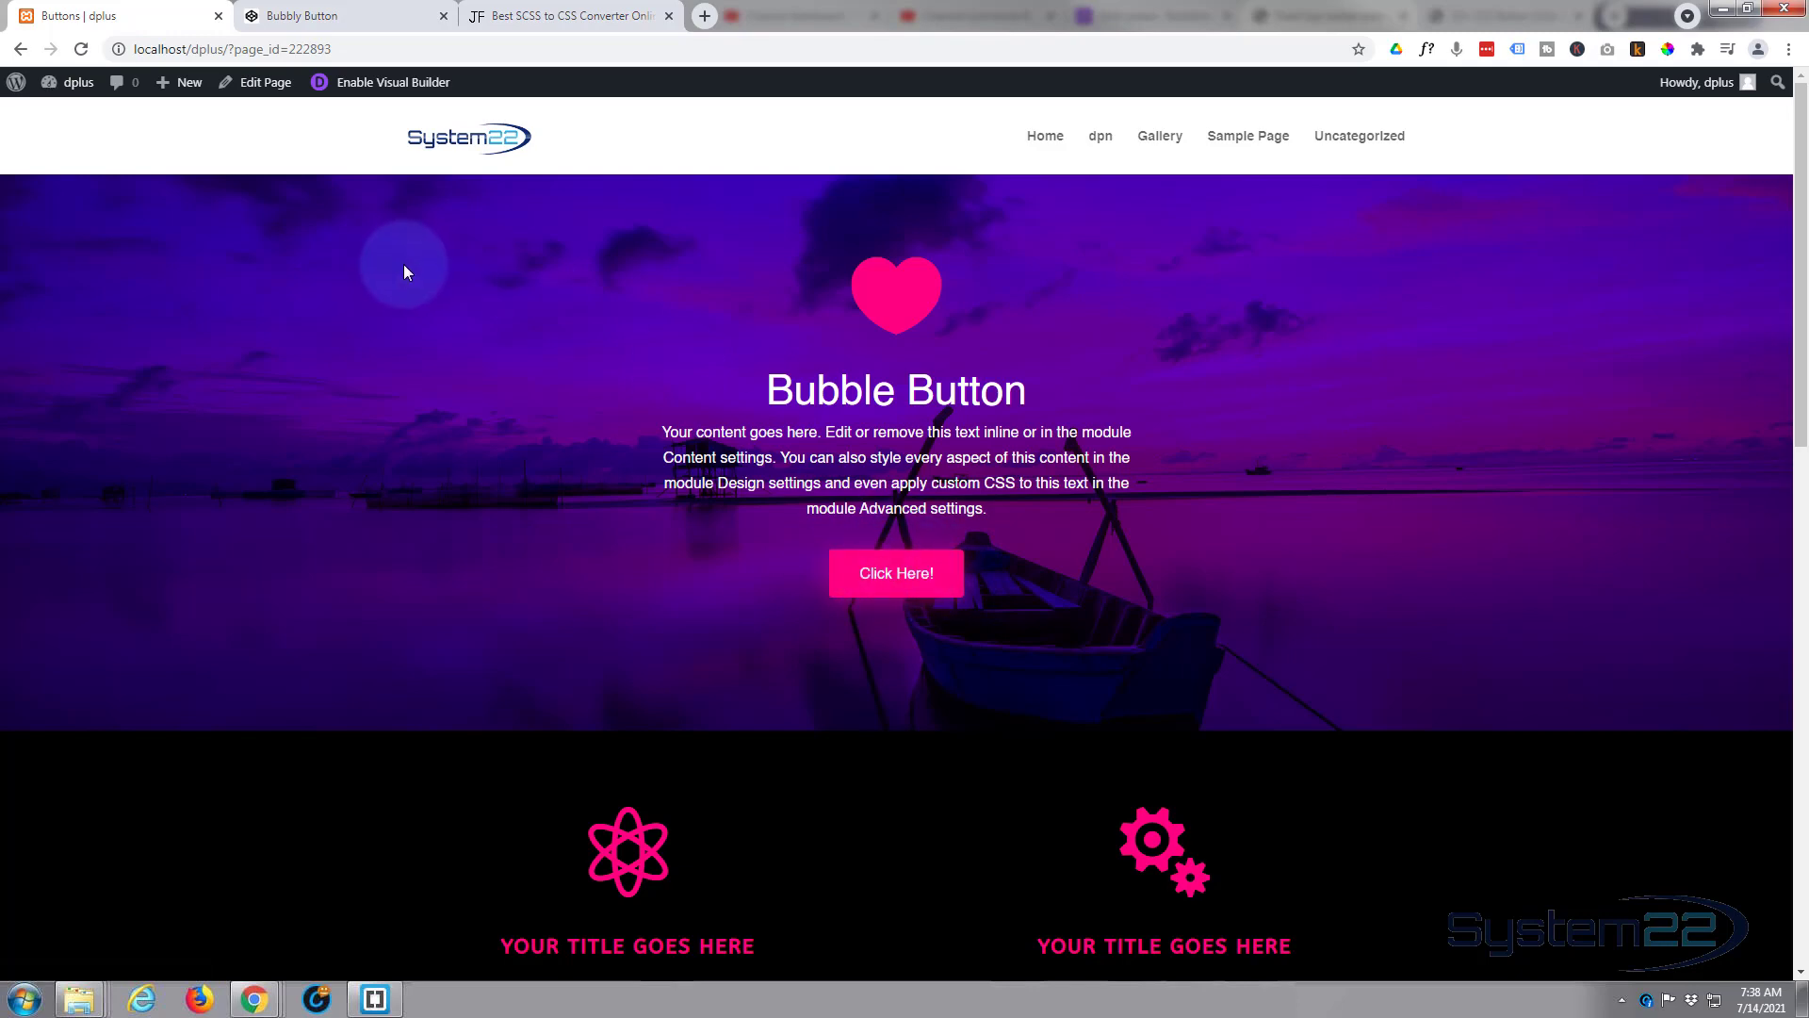
Step: Review the SCSS code in the Bubbly Button pen on CodePen
left_click(328, 19)
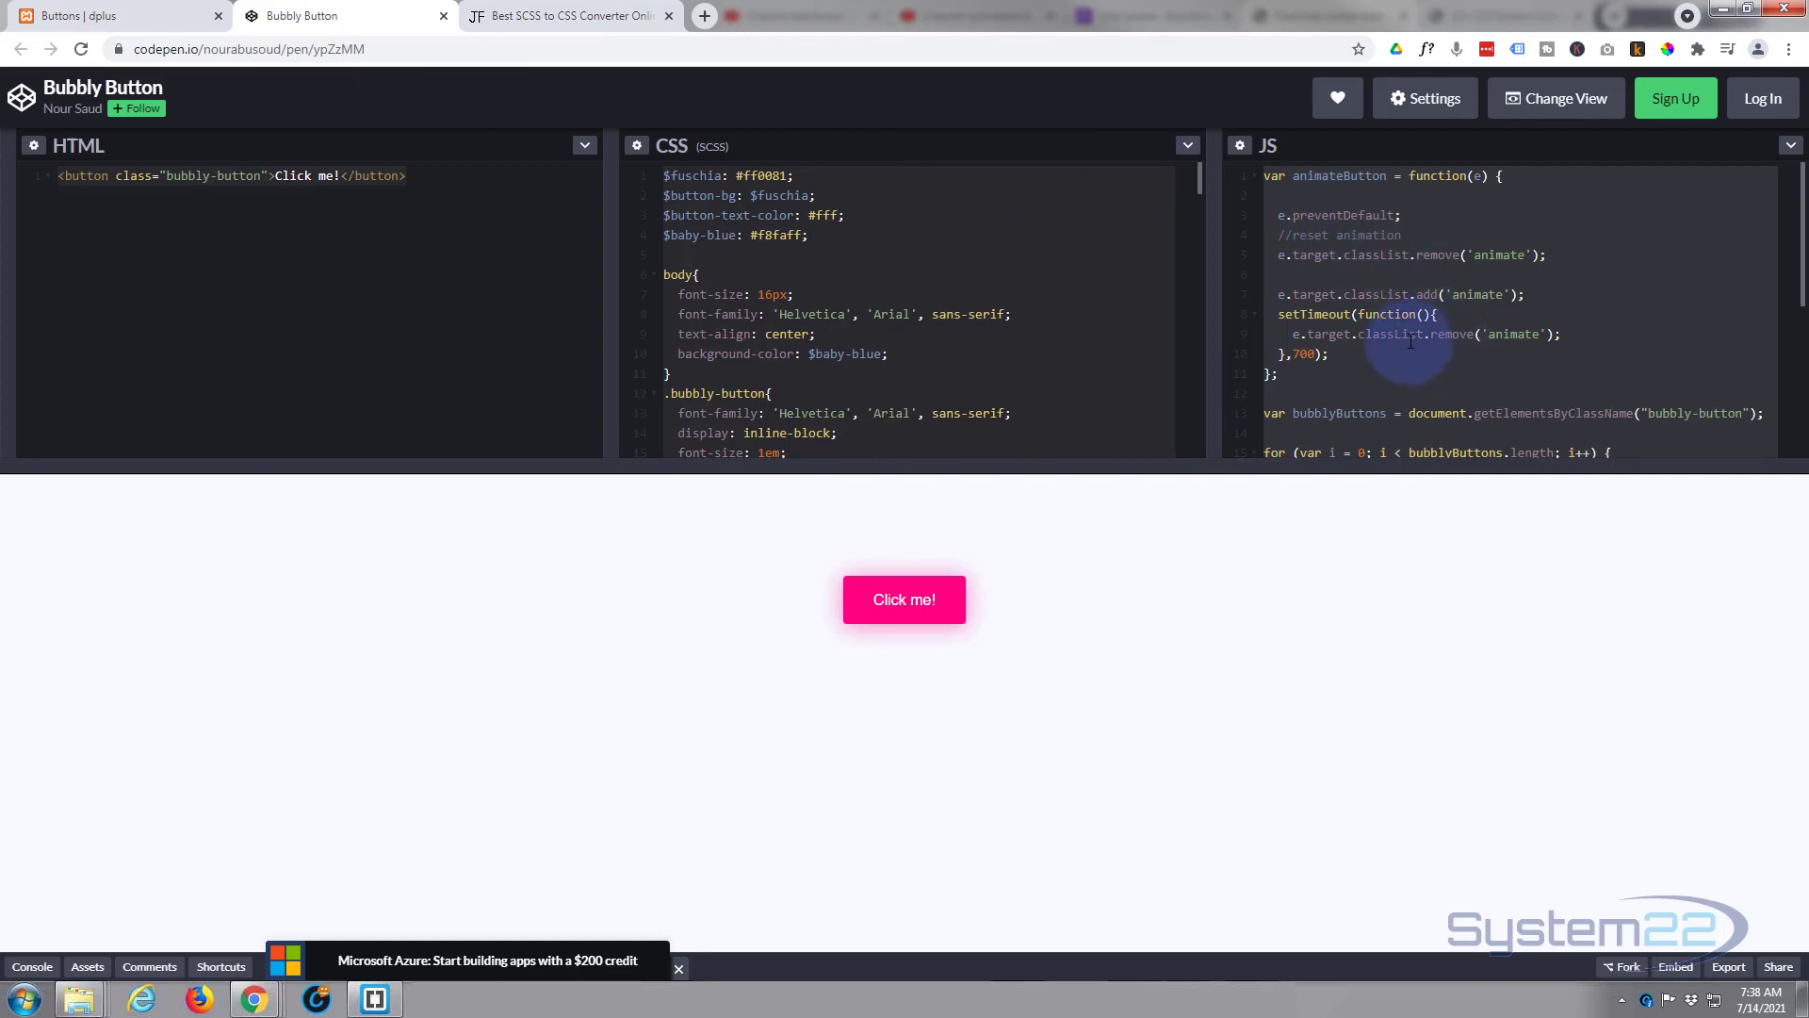
scroll(1410, 342, "down", 5)
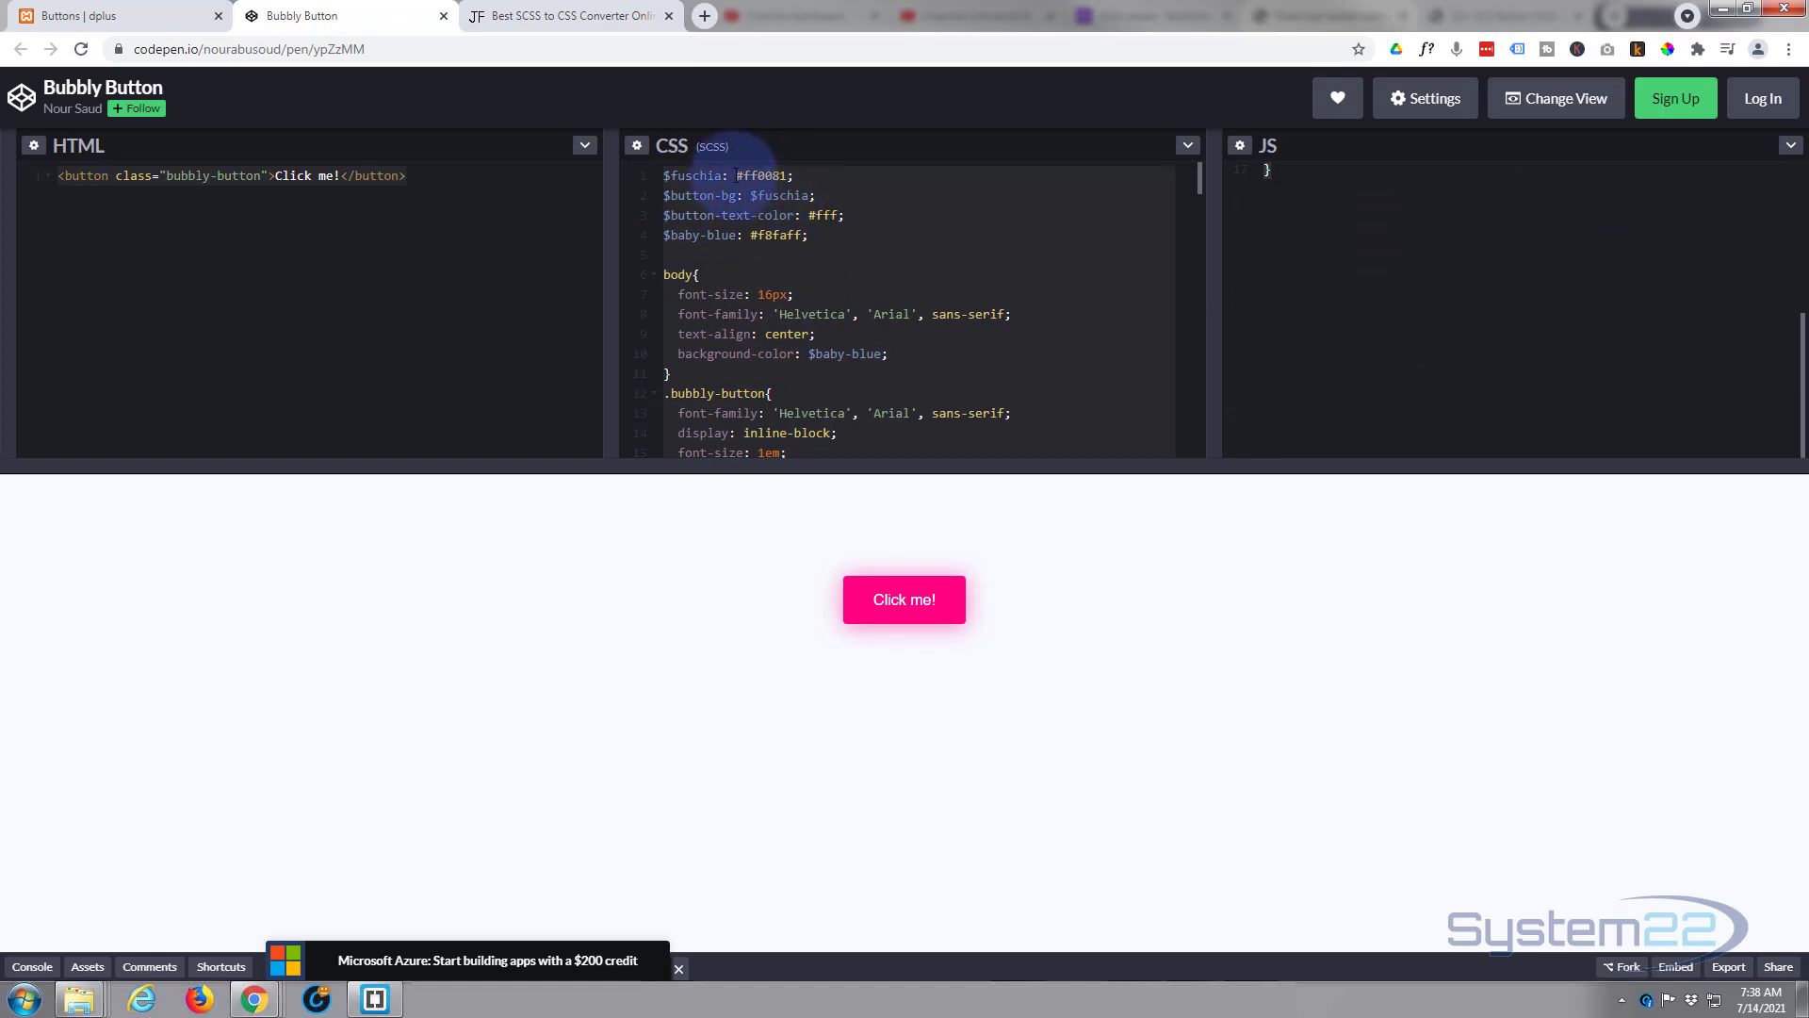
left_click(787, 176)
key("BackSpace")
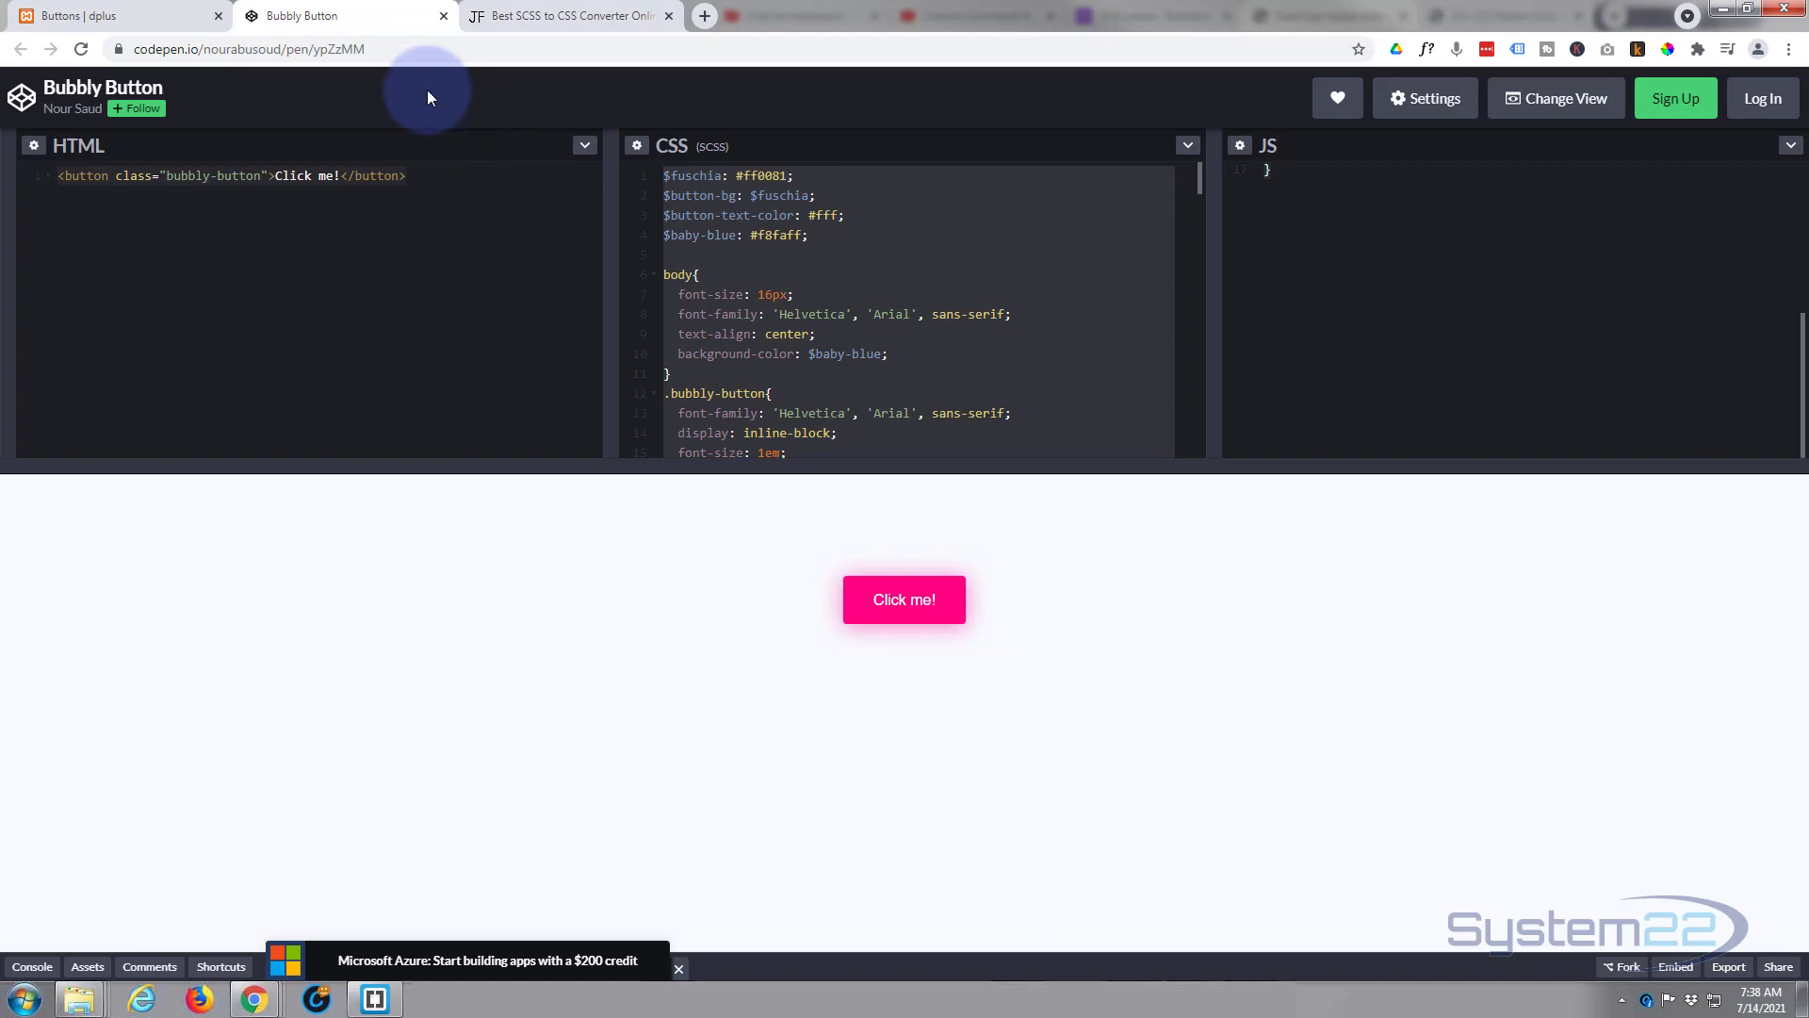
Step: Scroll the SCSS to CSS result down to the .bubbly-button.animate rules and bubble keyframes
left_click(550, 19)
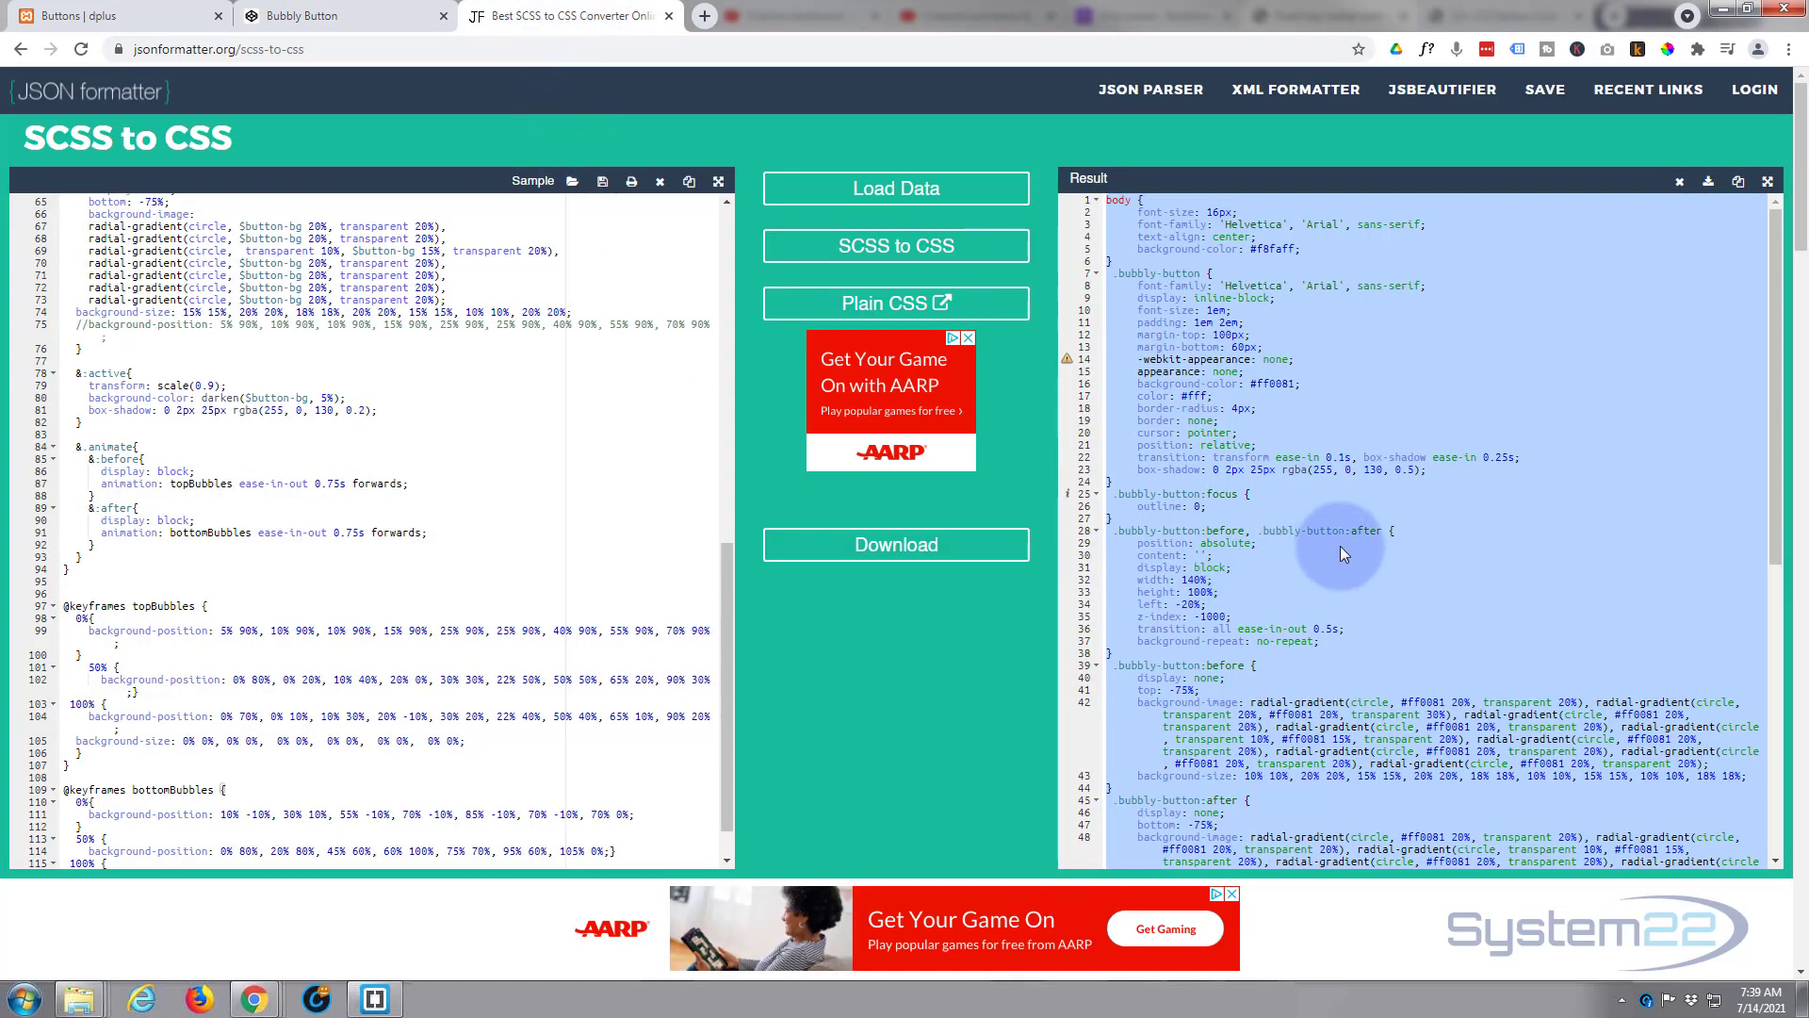
scroll(1383, 537, "down", 1)
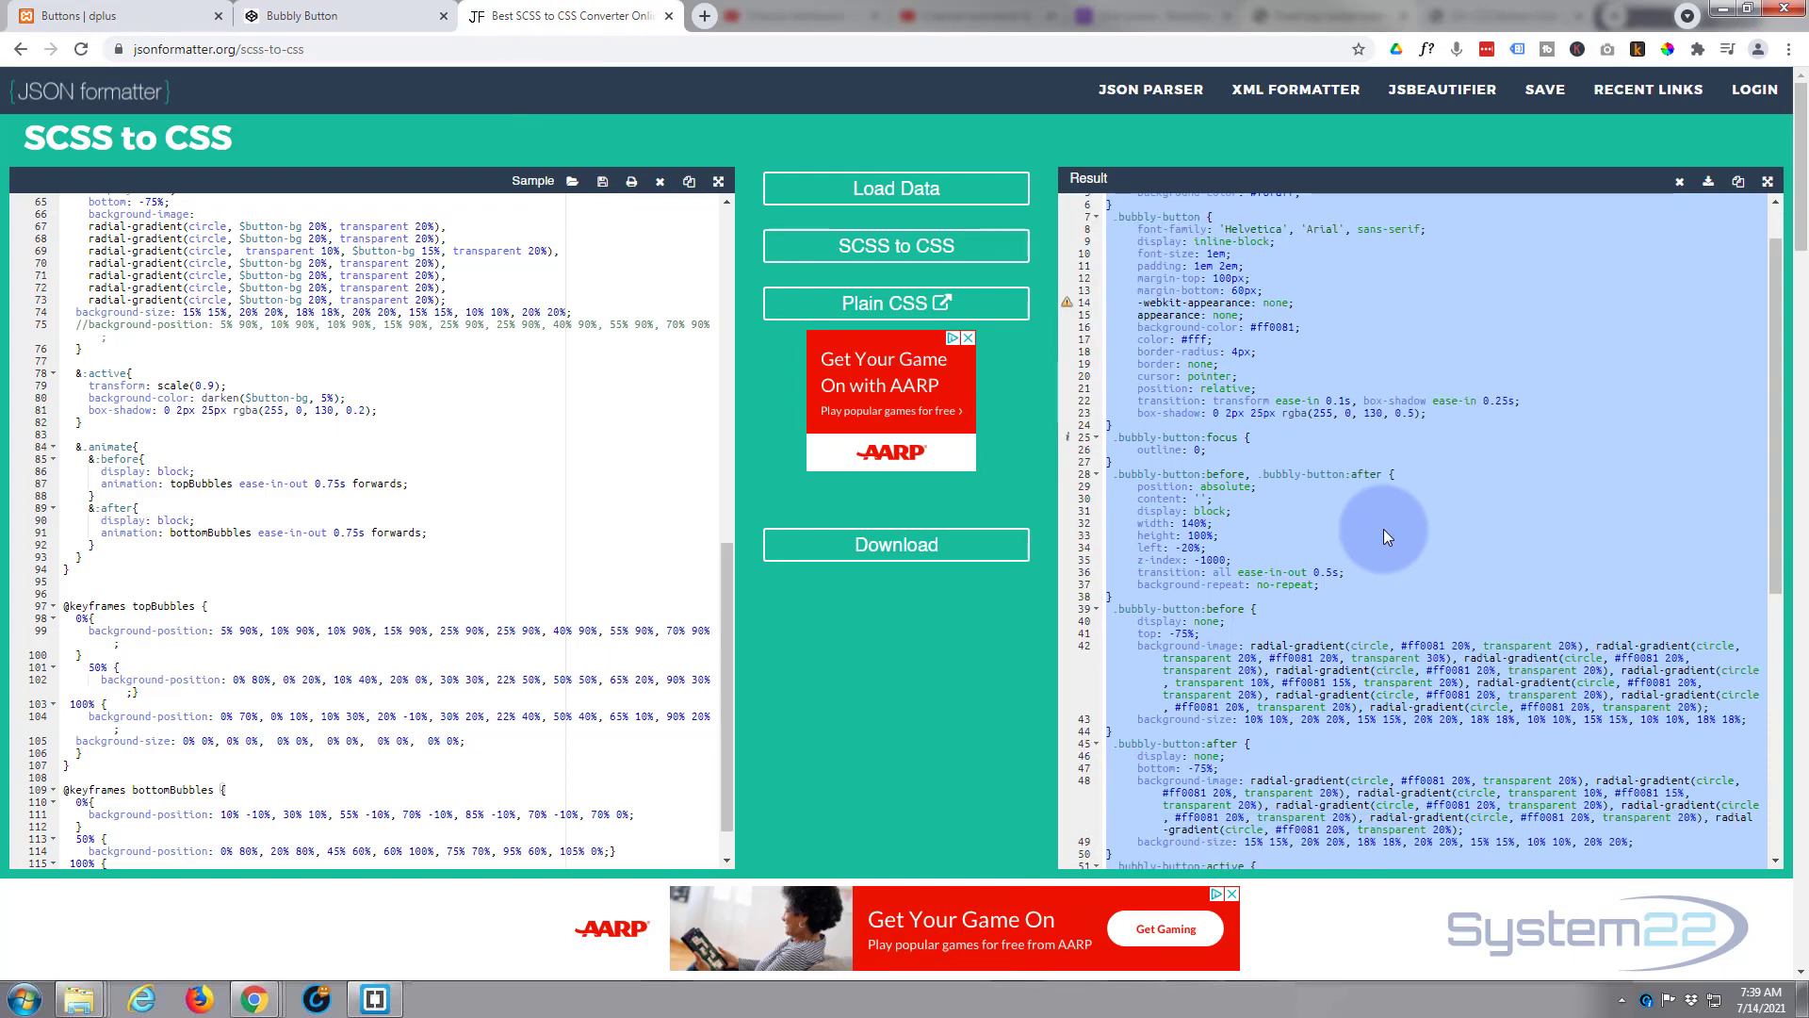
scroll(1383, 529, "down", 4)
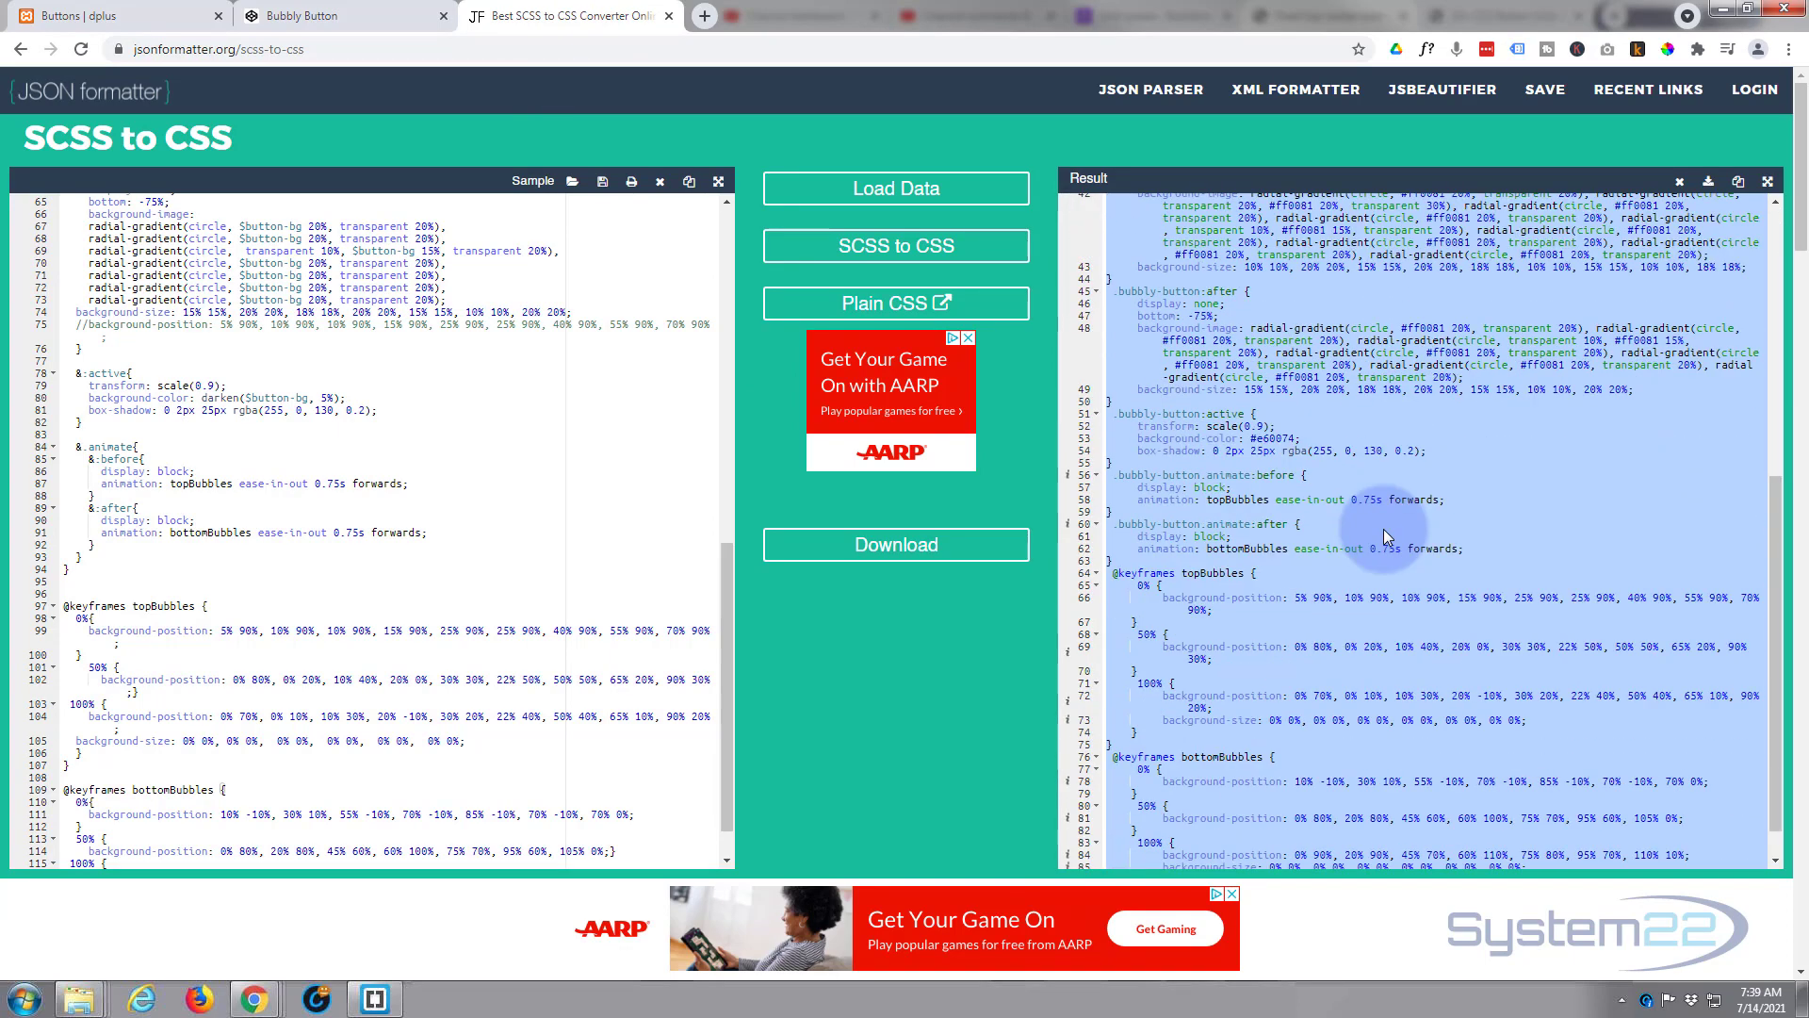
scroll(1384, 536, "down", 1)
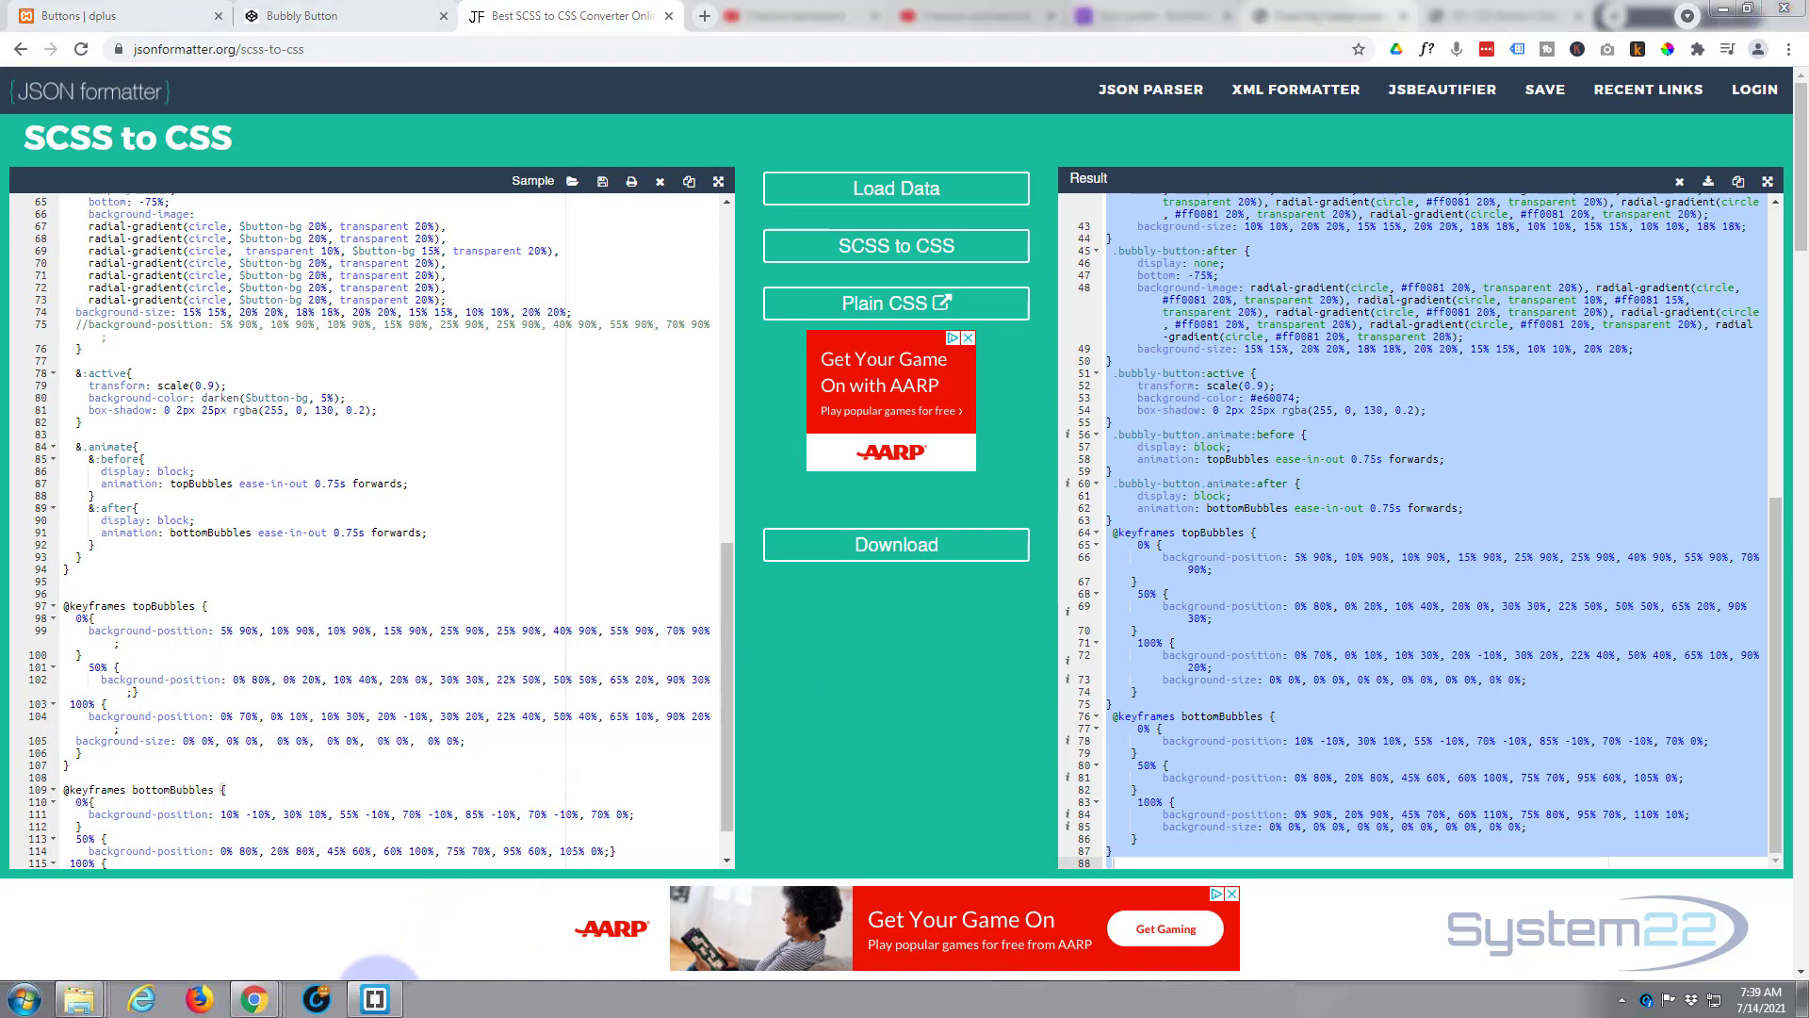
Step: Replace the contents of bcss.css with the compiled bubbly-button CSS
left_click(374, 999)
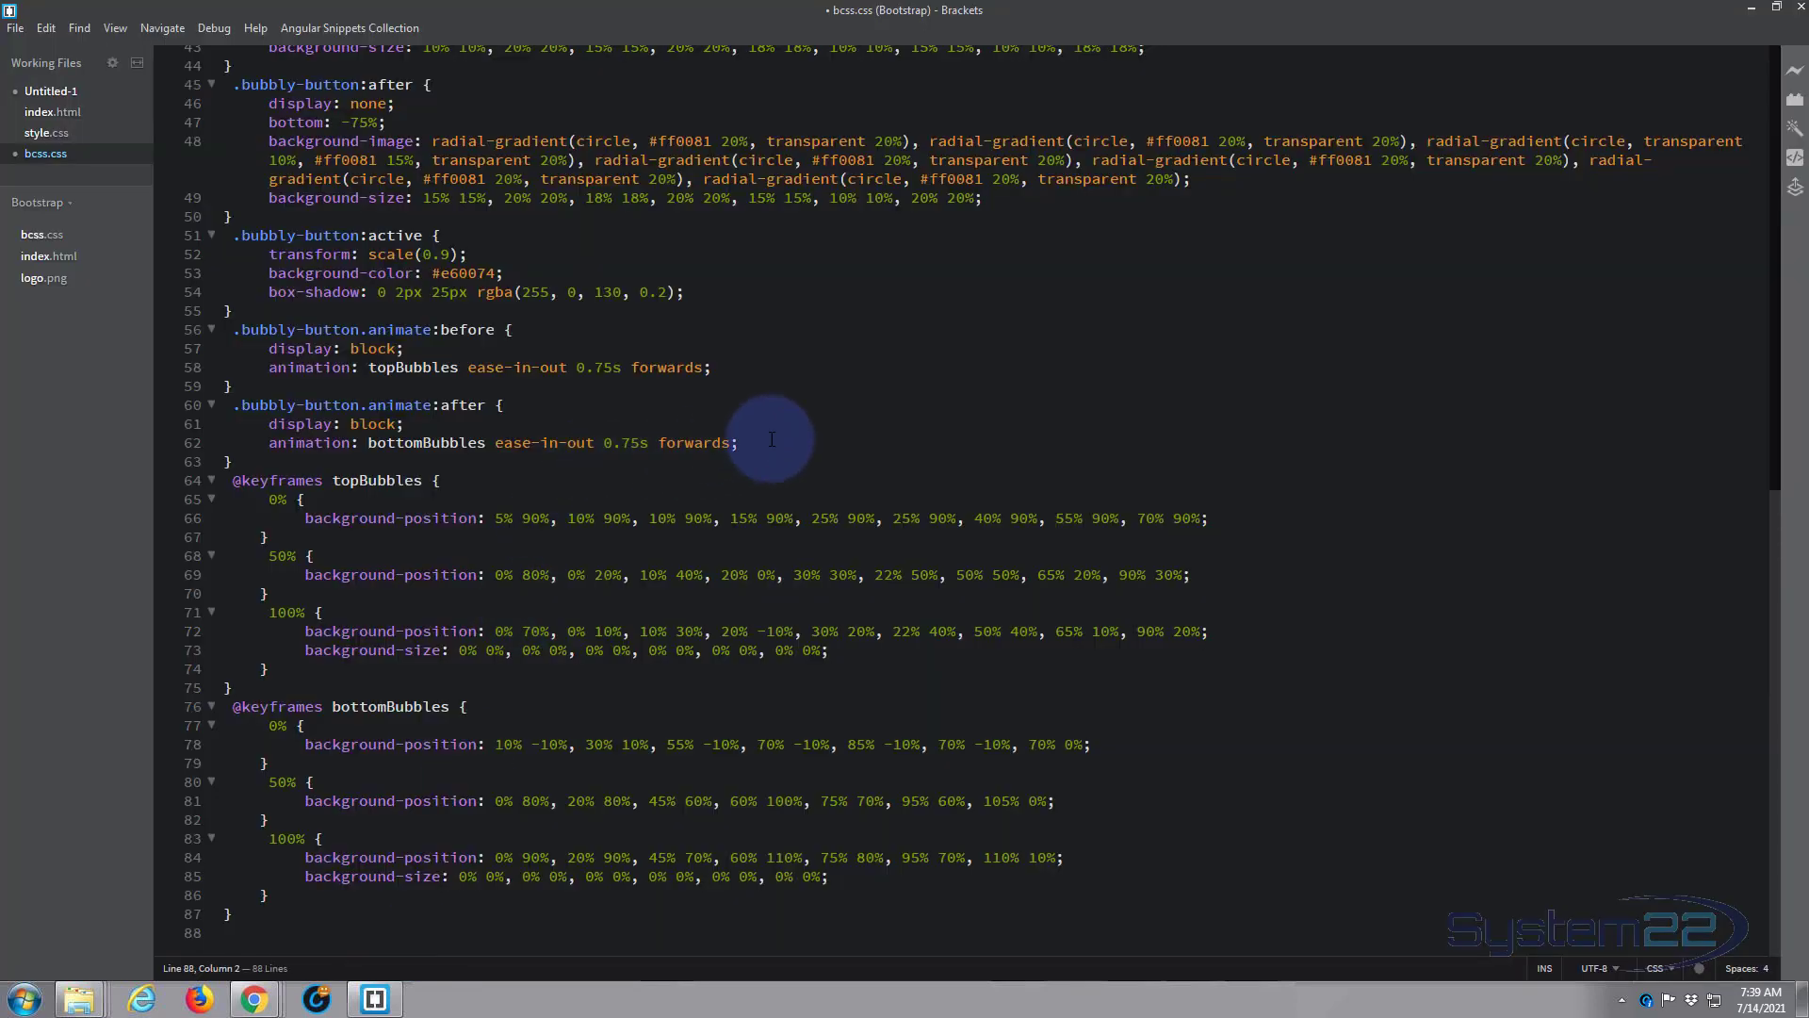
scroll(792, 434, "up", 7)
scroll(799, 433, "up", 7)
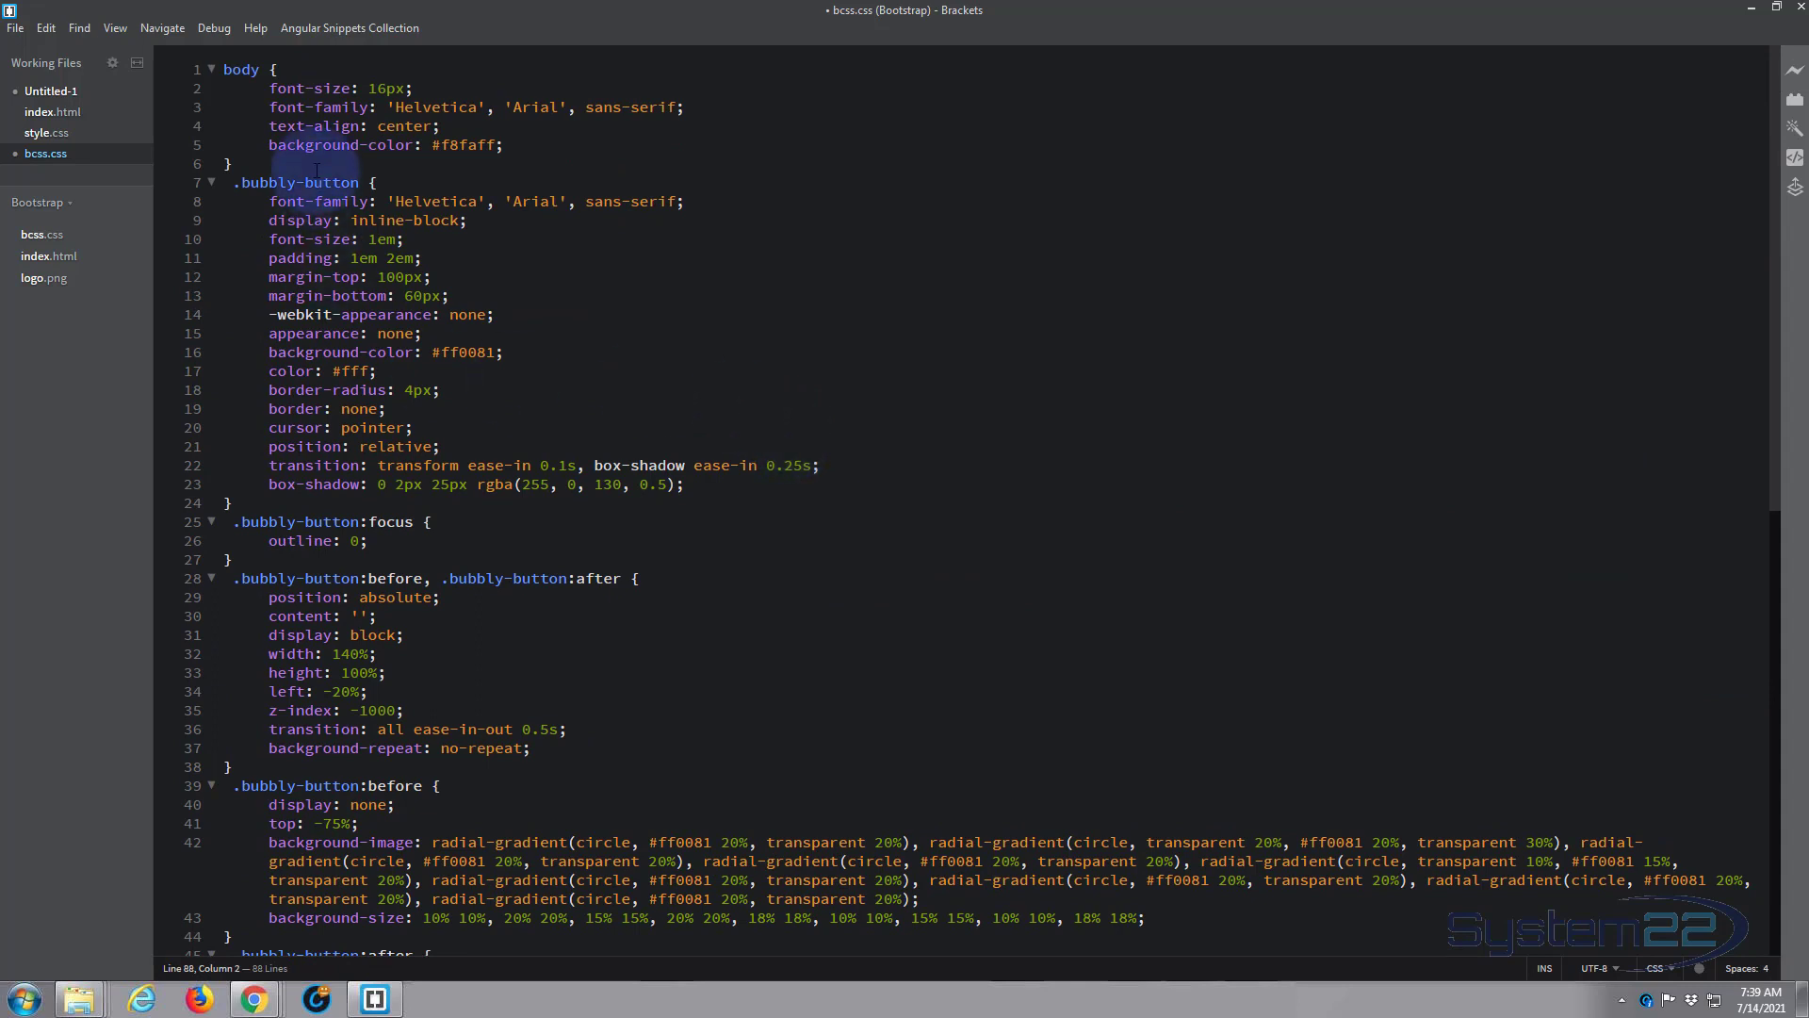
left_click(222, 70)
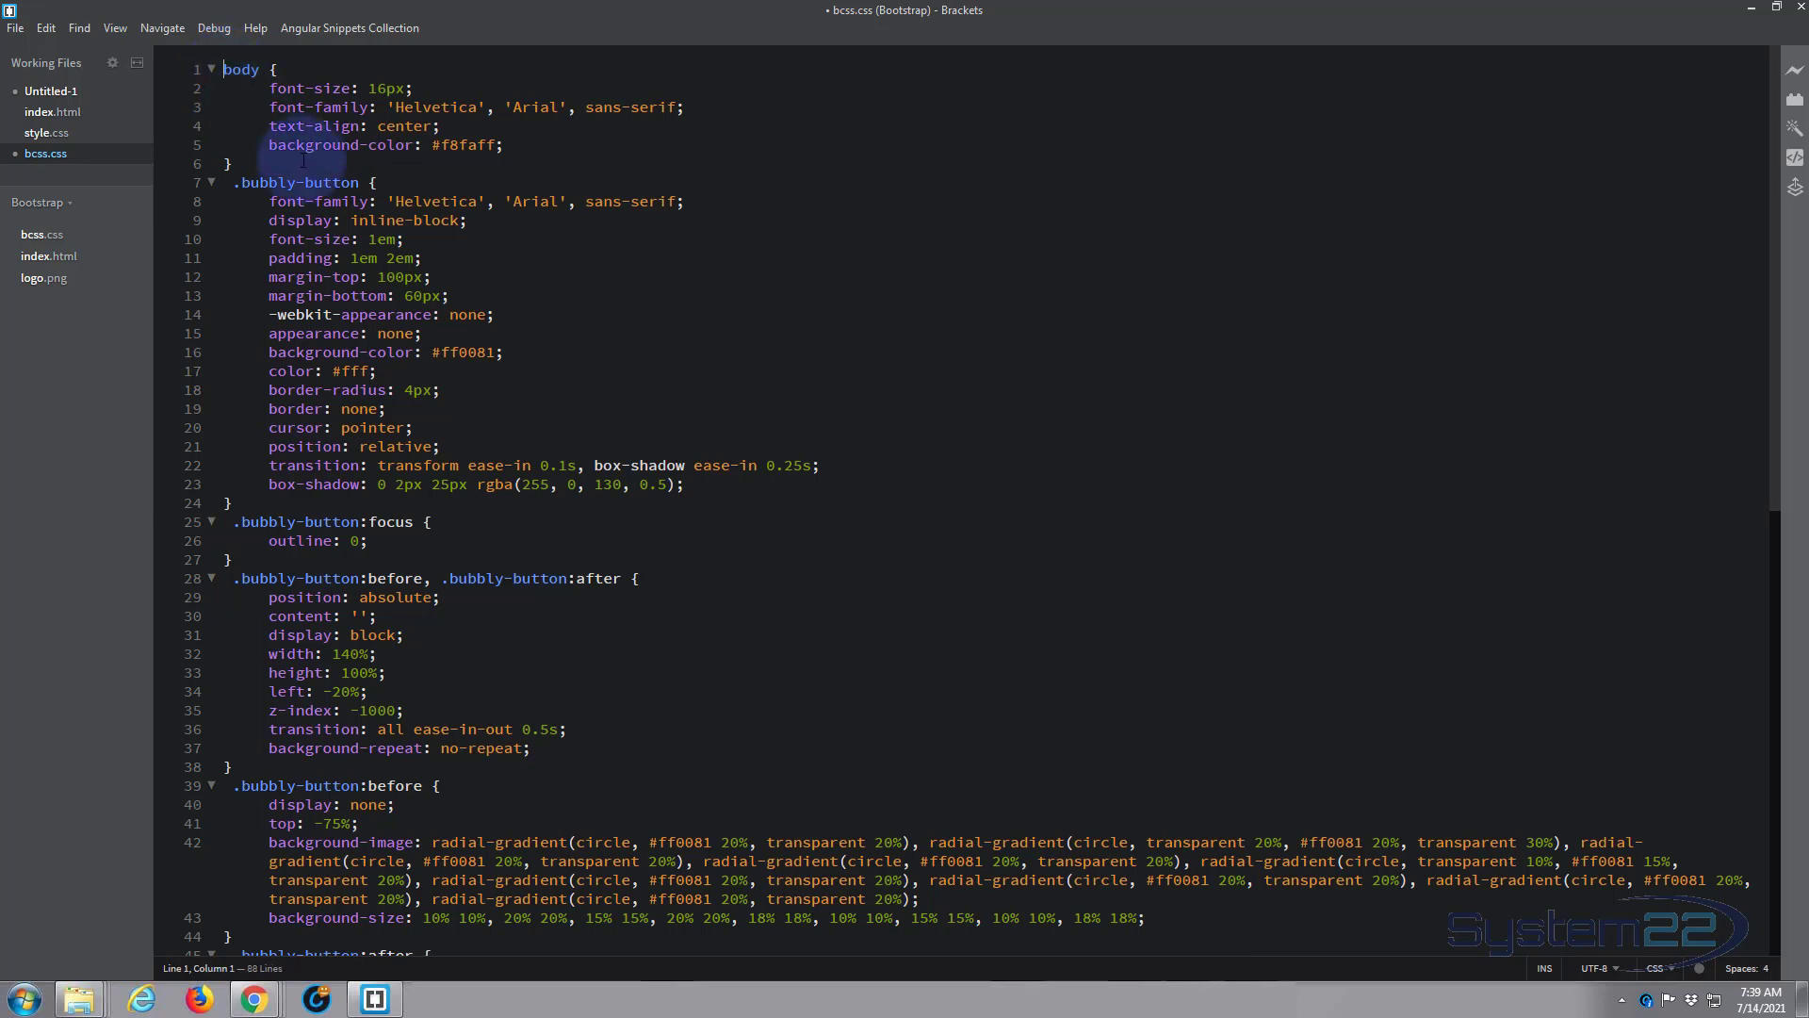
key("ctrl+a")
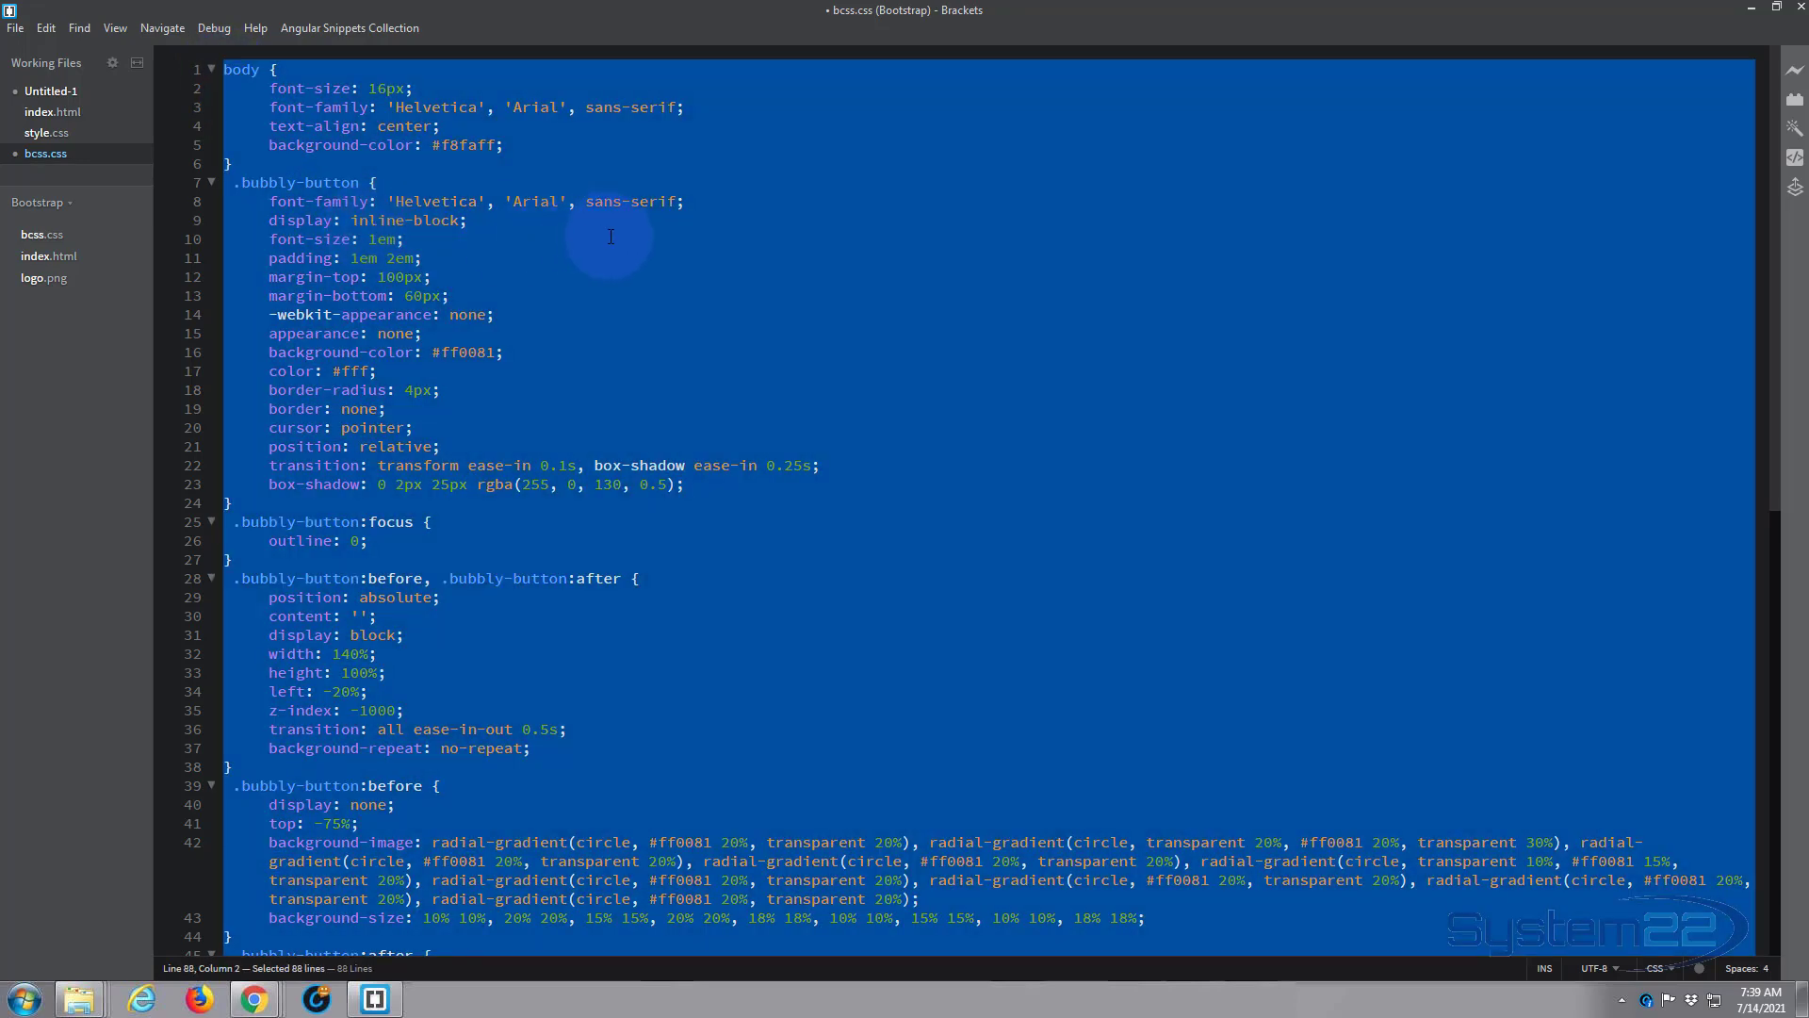
key("Right")
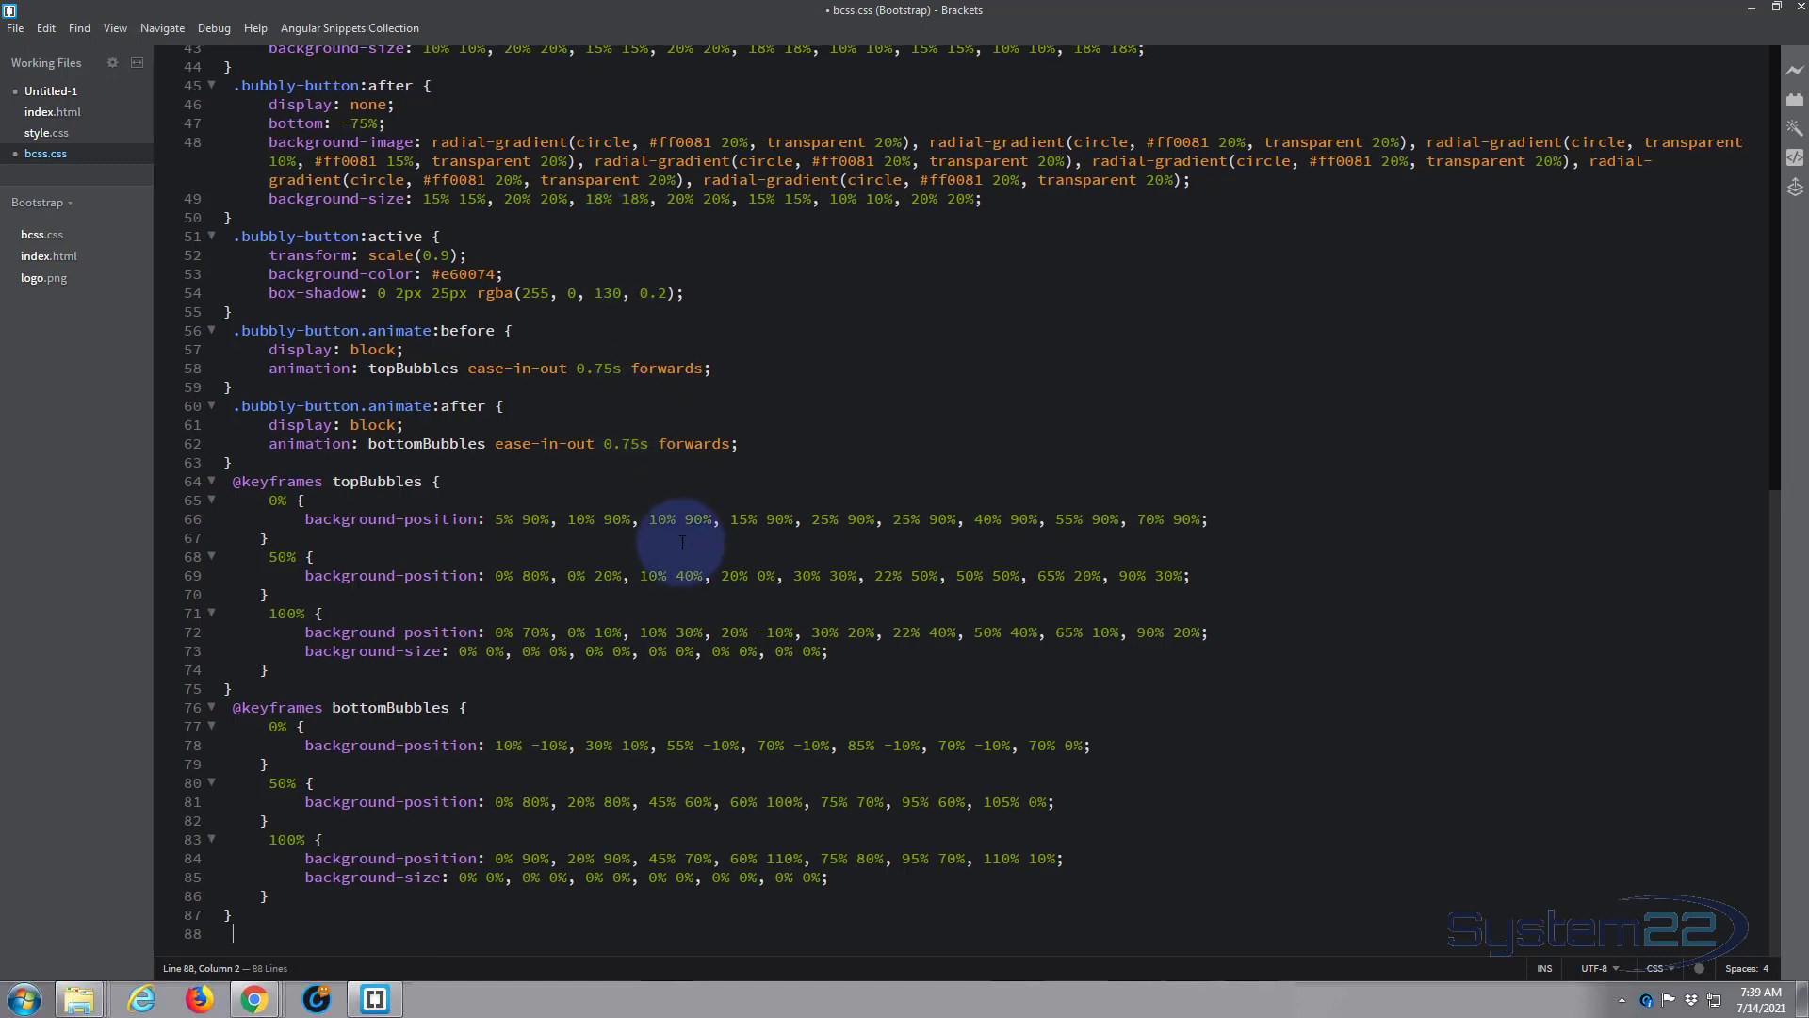
scroll(682, 543, "up", 7)
scroll(683, 543, "up", 2)
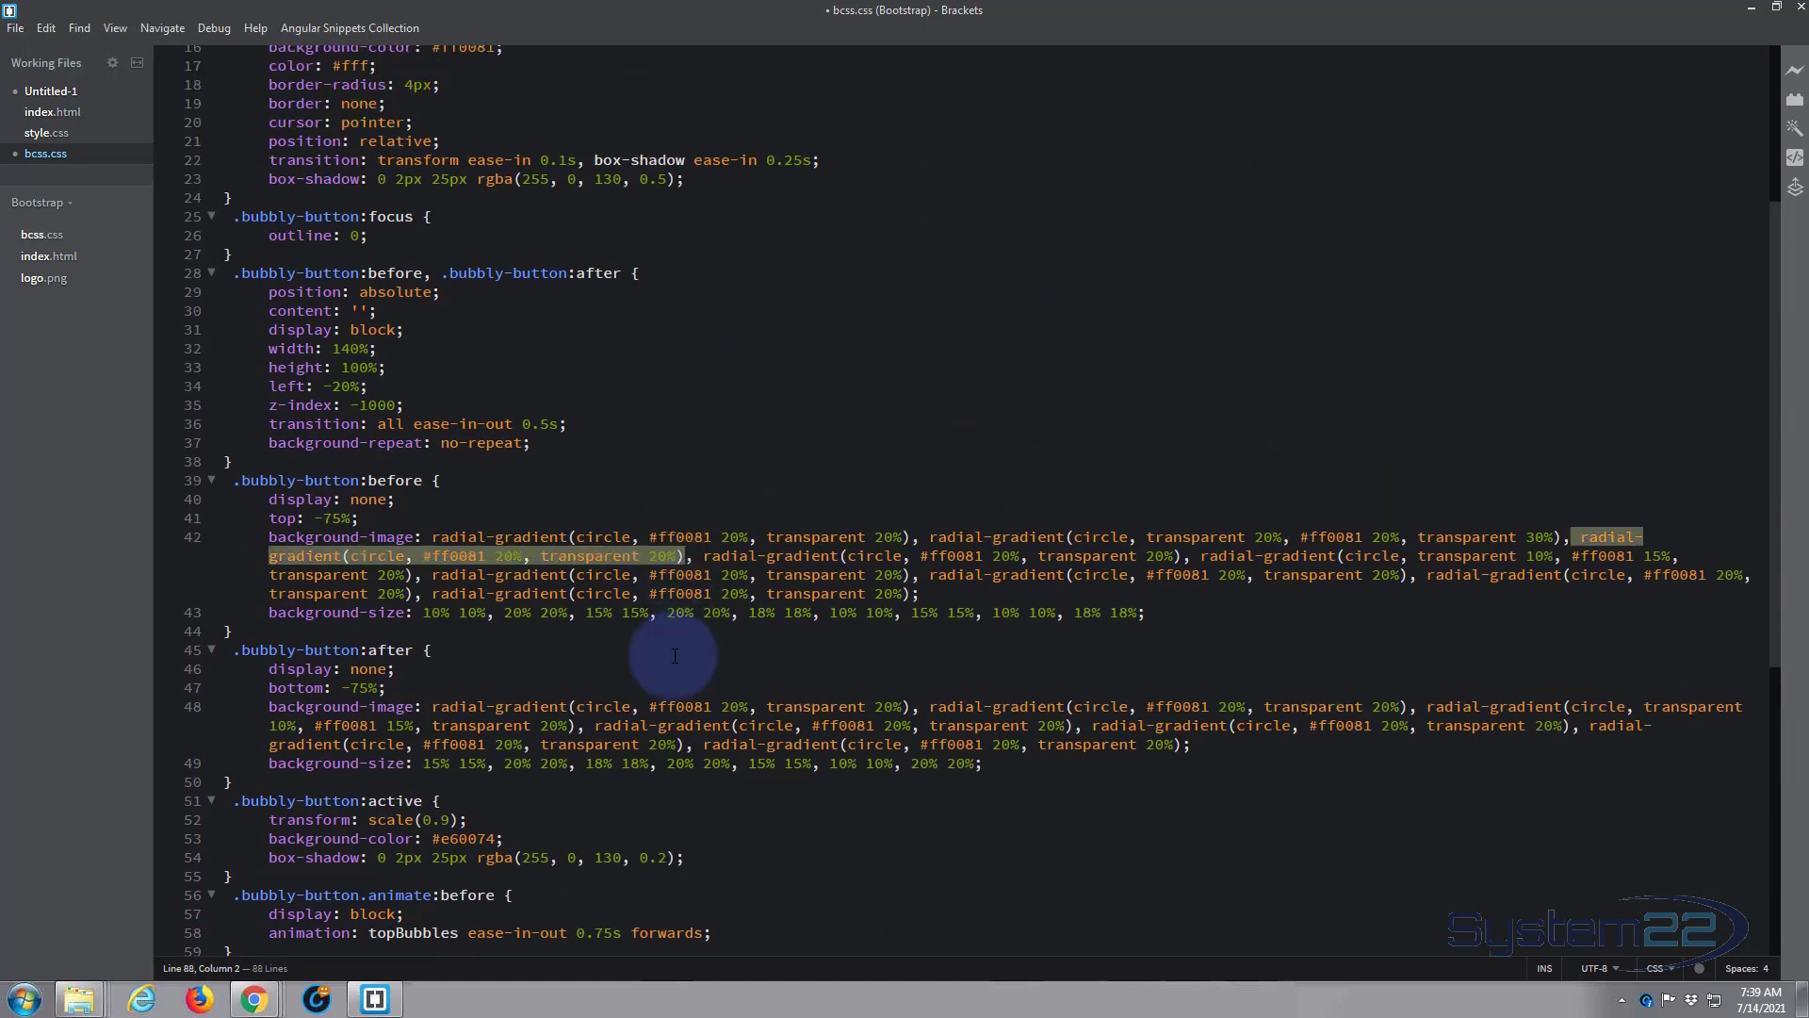
Step: Select the pink #ff0081 and open Find/Replace, finding all 17 occurrences
mouse_move(689, 709)
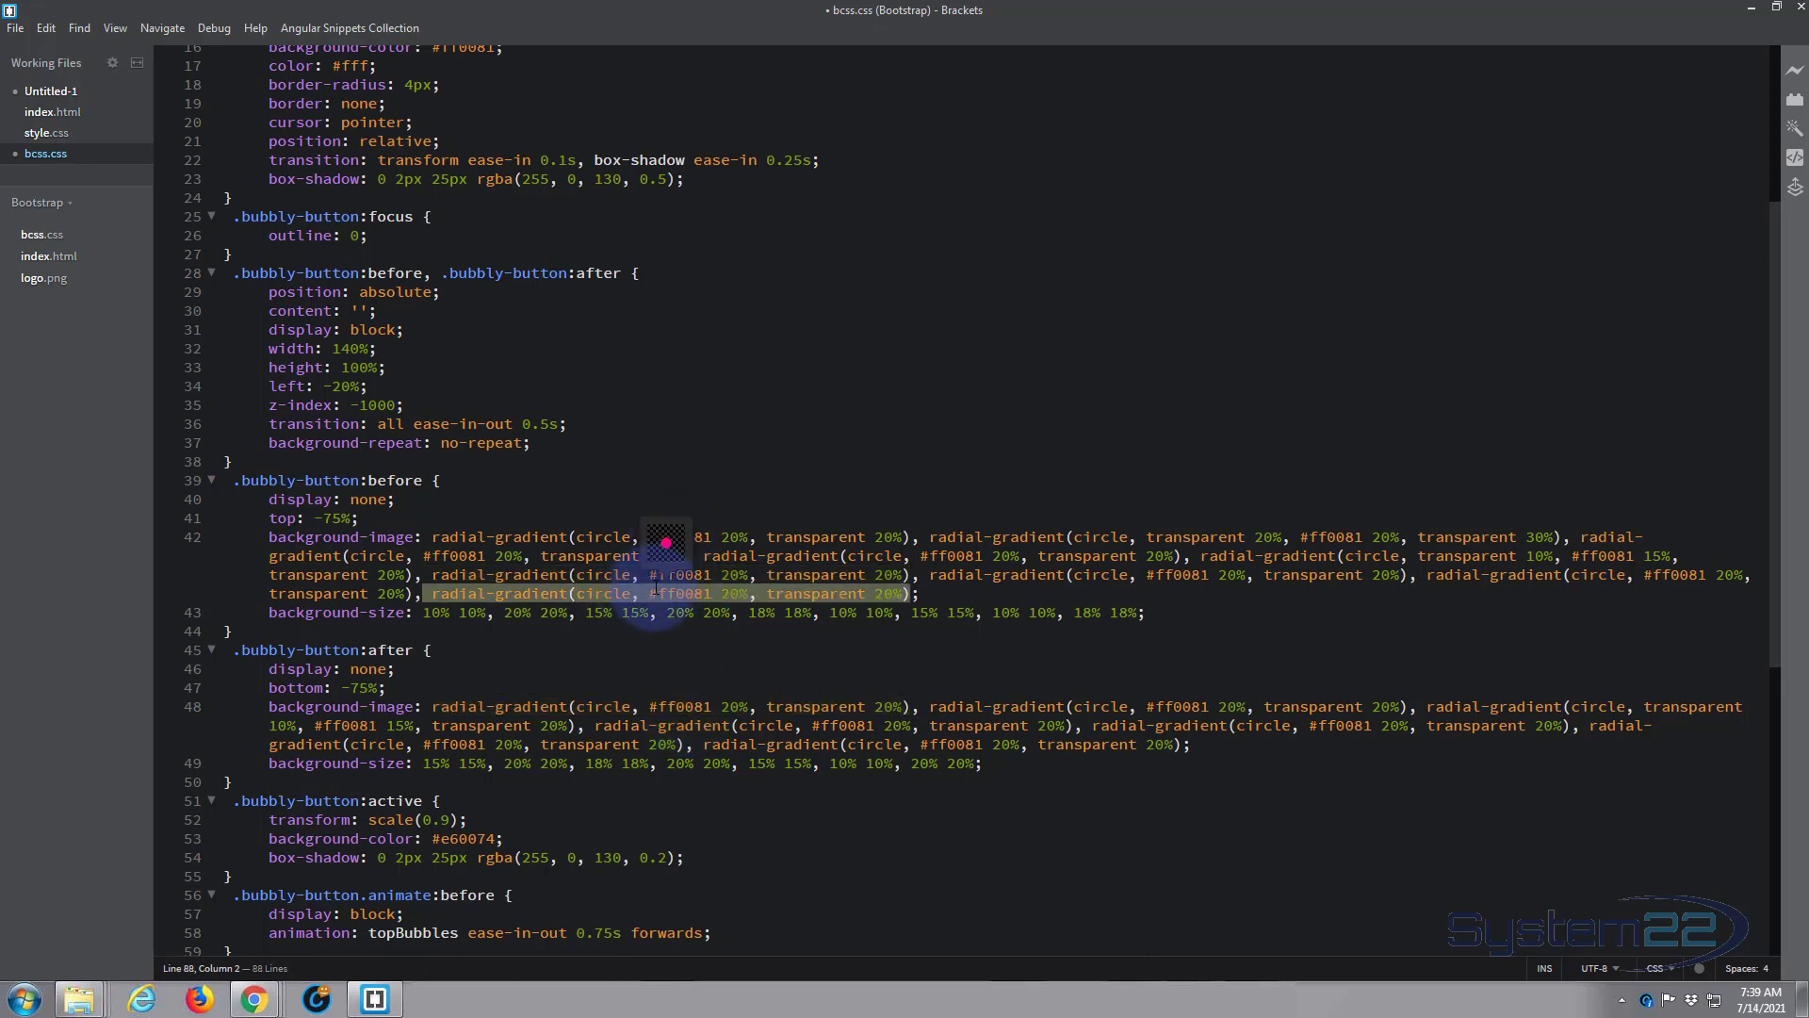
mouse_move(648, 575)
left_click_drag(648, 575, 695, 576)
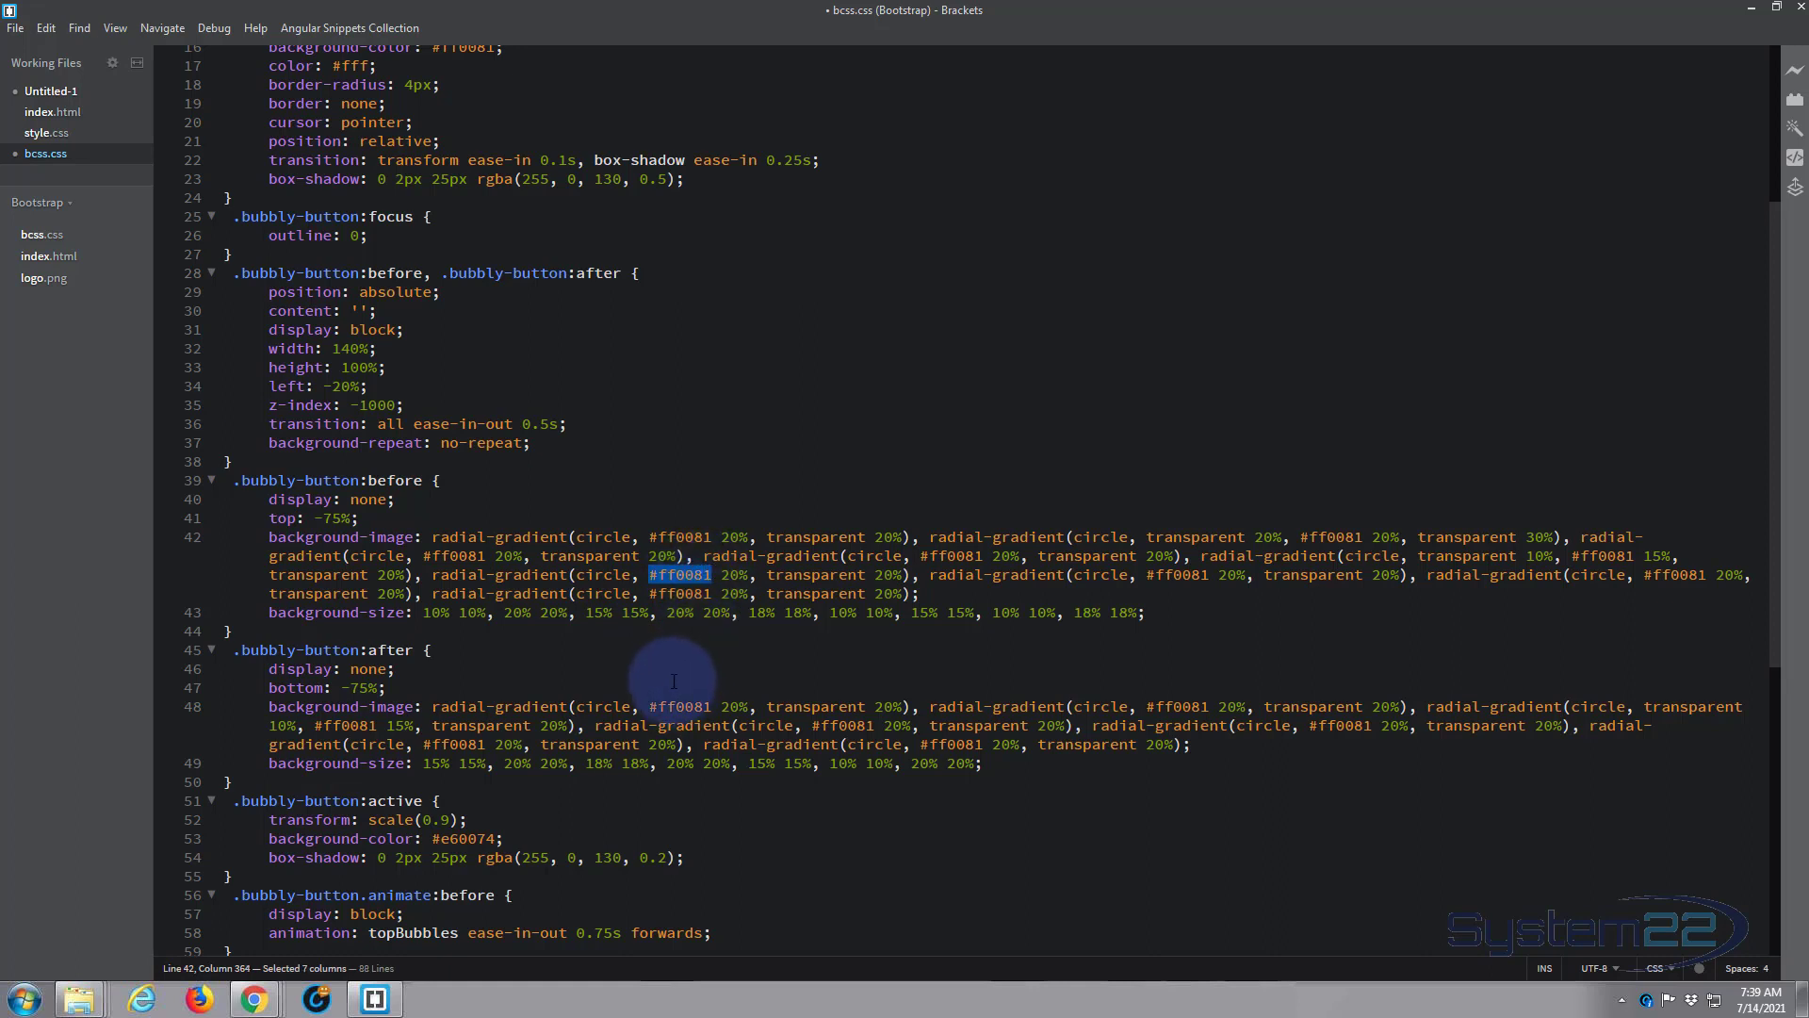
key("ctrl+f")
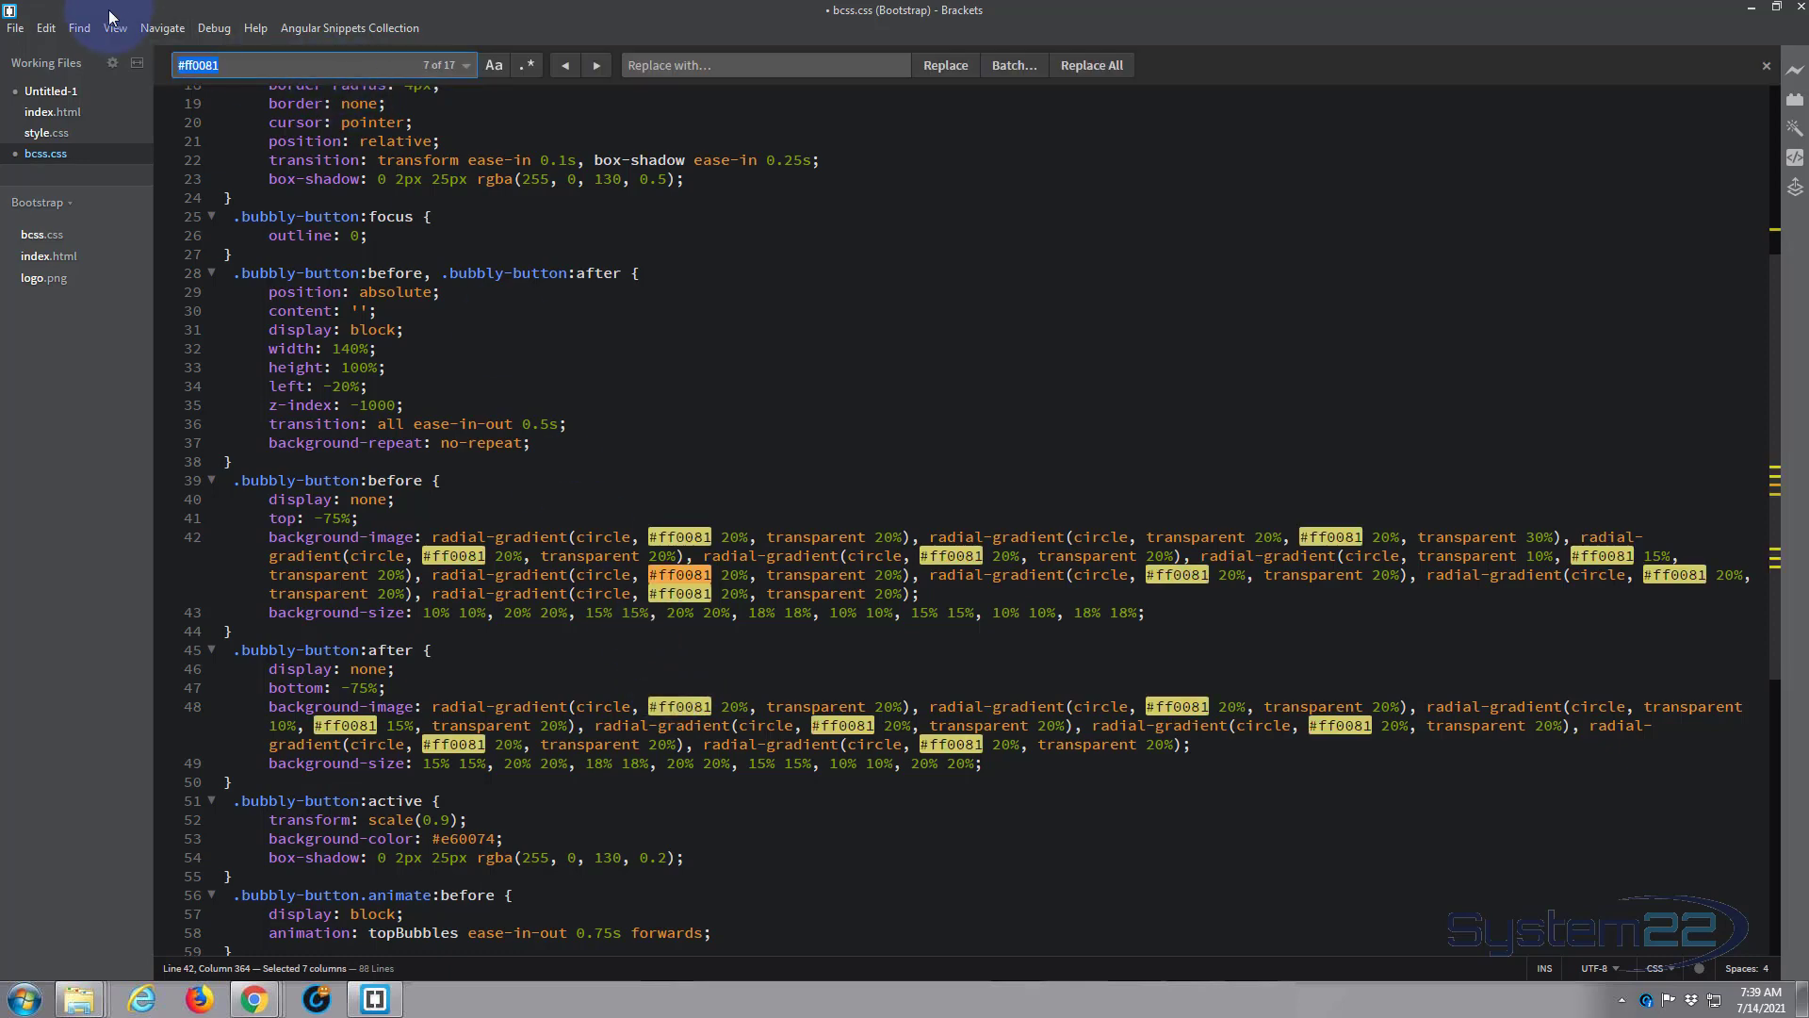
left_click(77, 28)
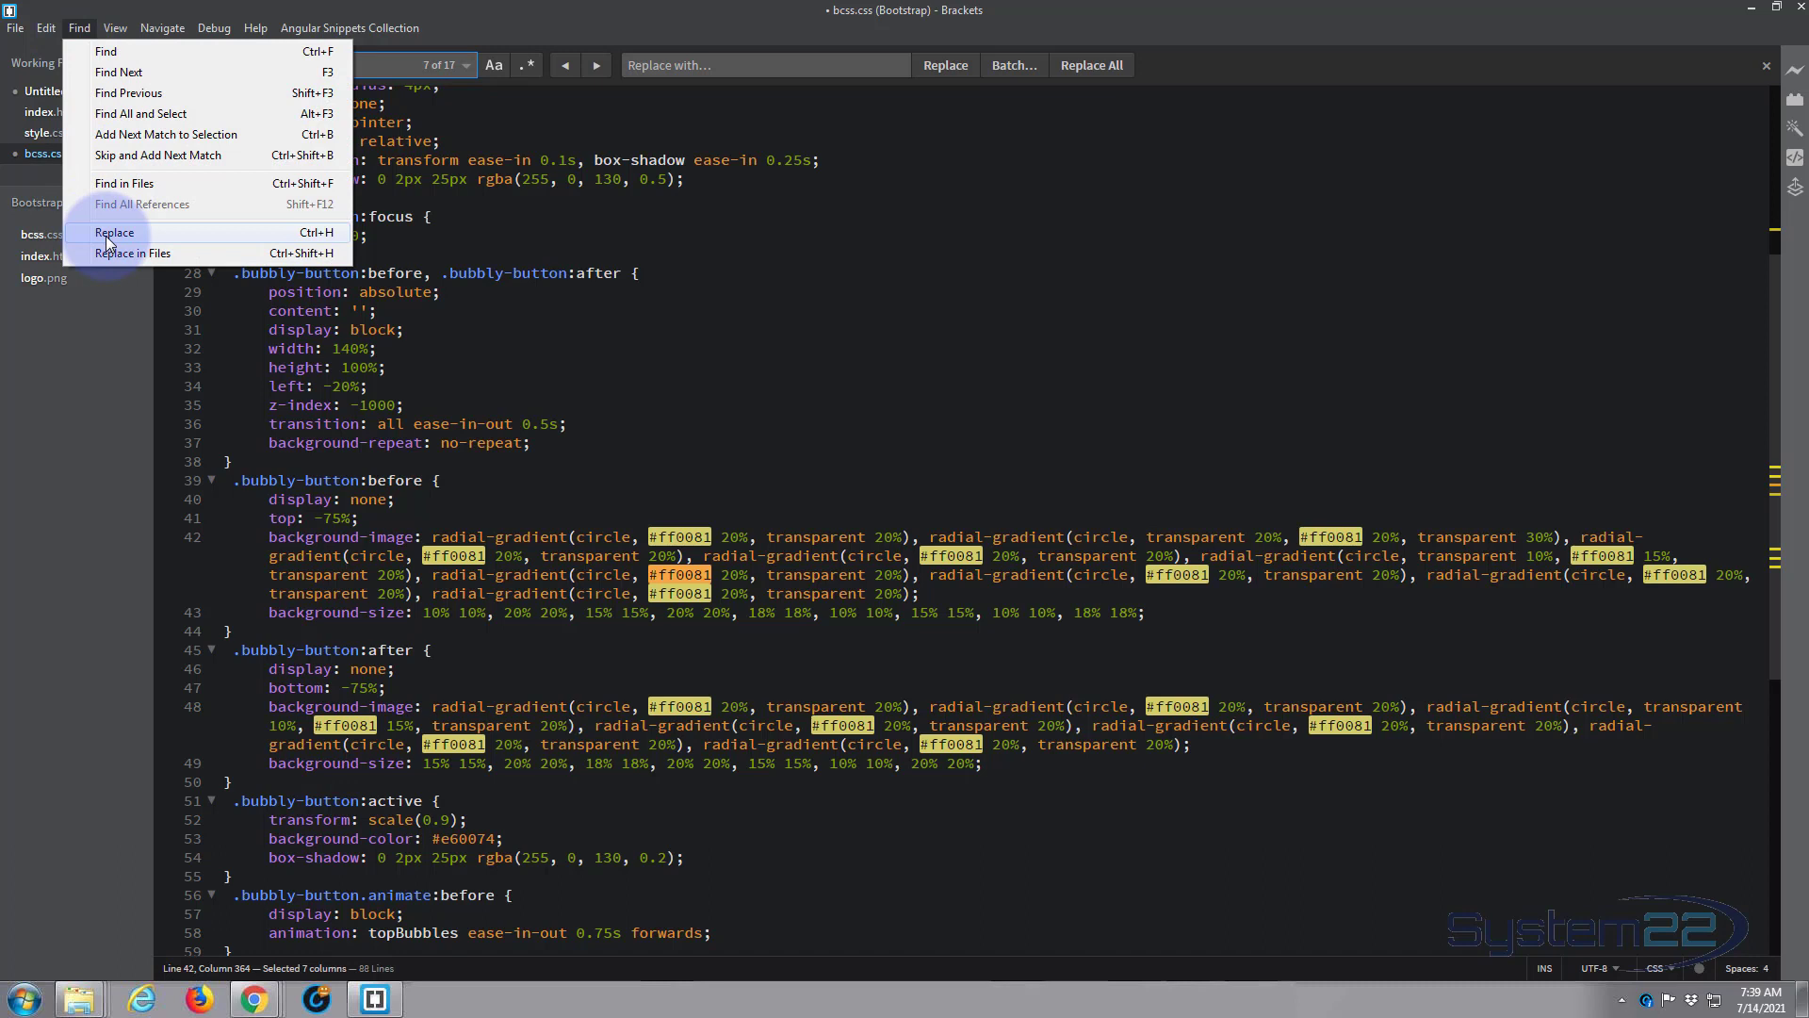
left_click(622, 35)
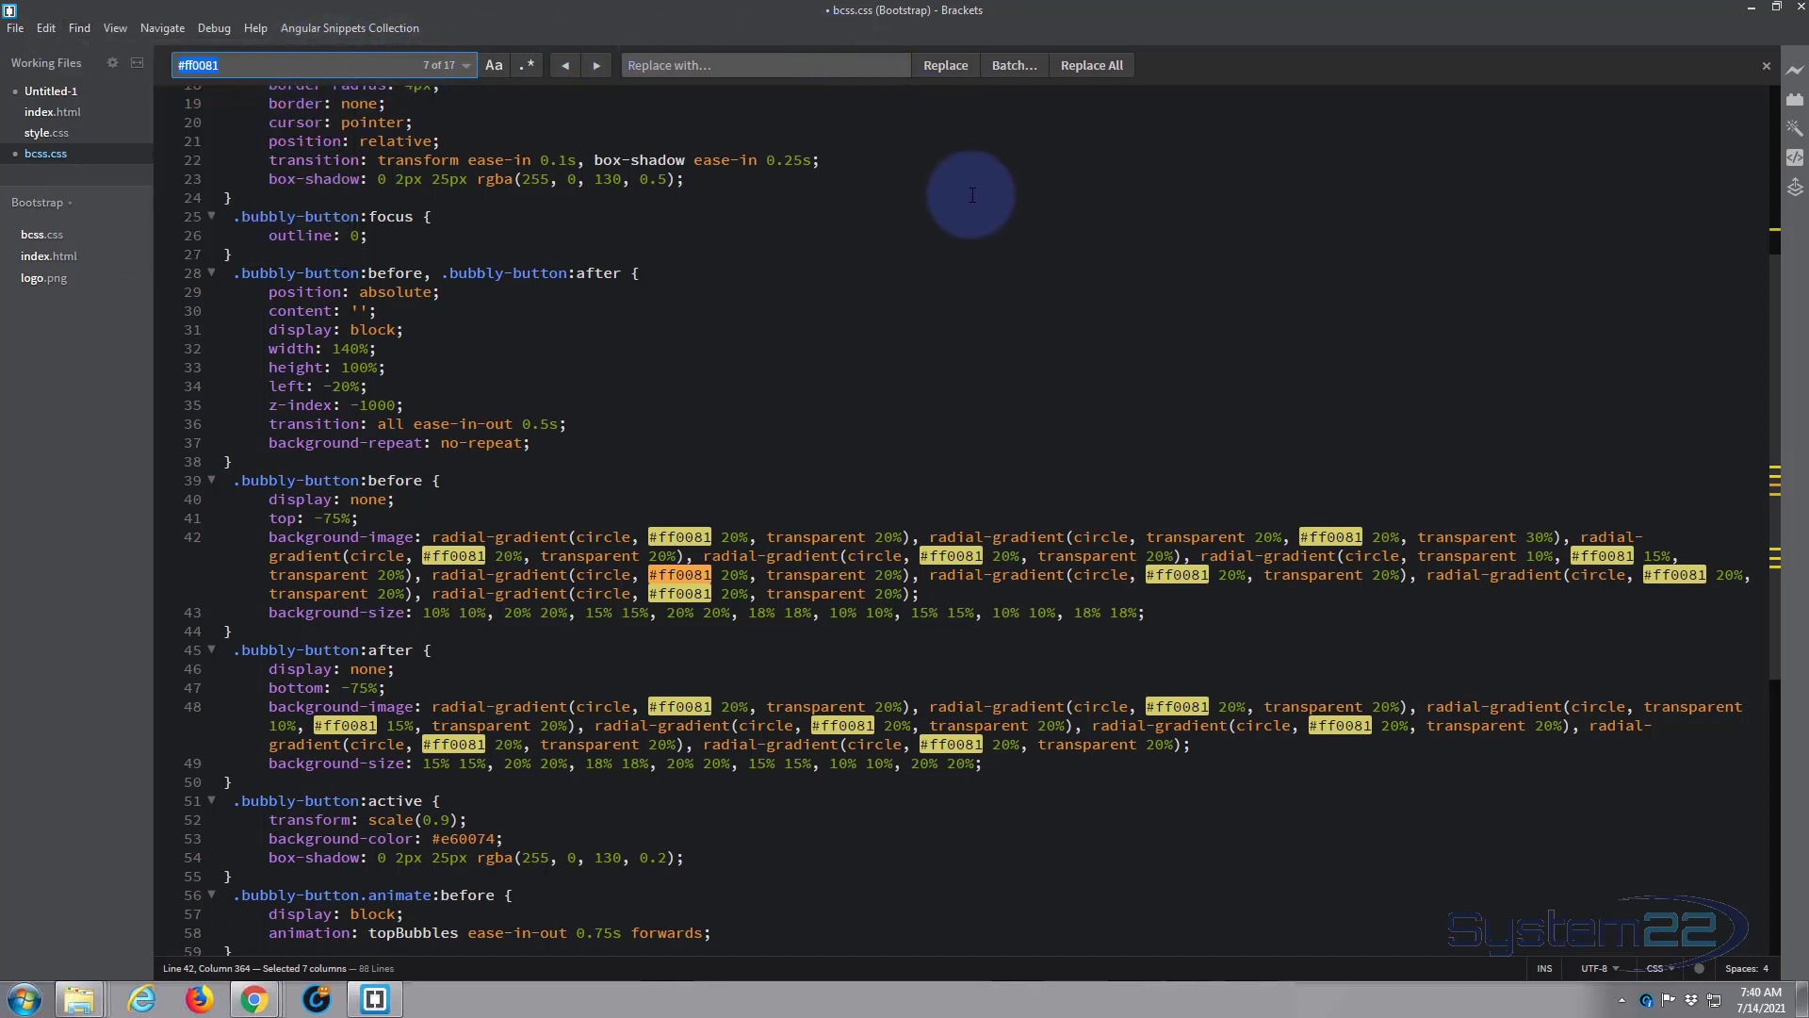
key("alt+Tab")
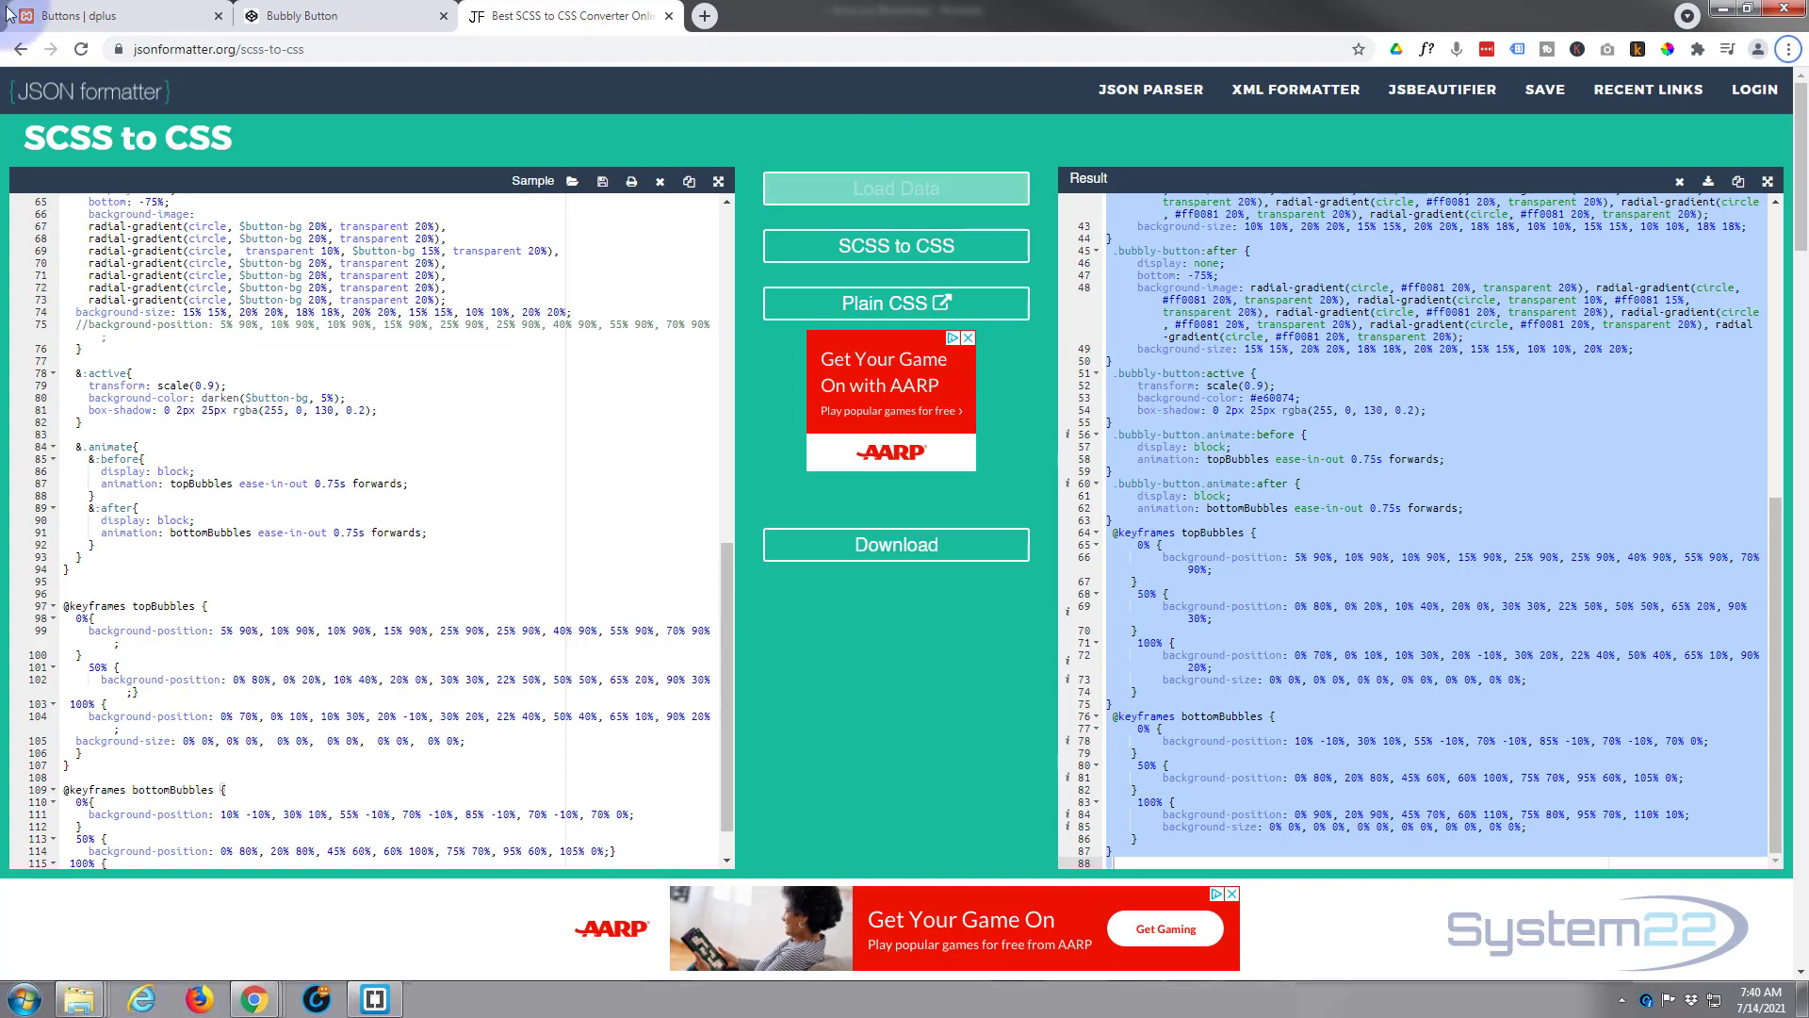
Step: Eyedrop the System22 logo's light blue and copy its hex value #5ABEE8
left_click(99, 16)
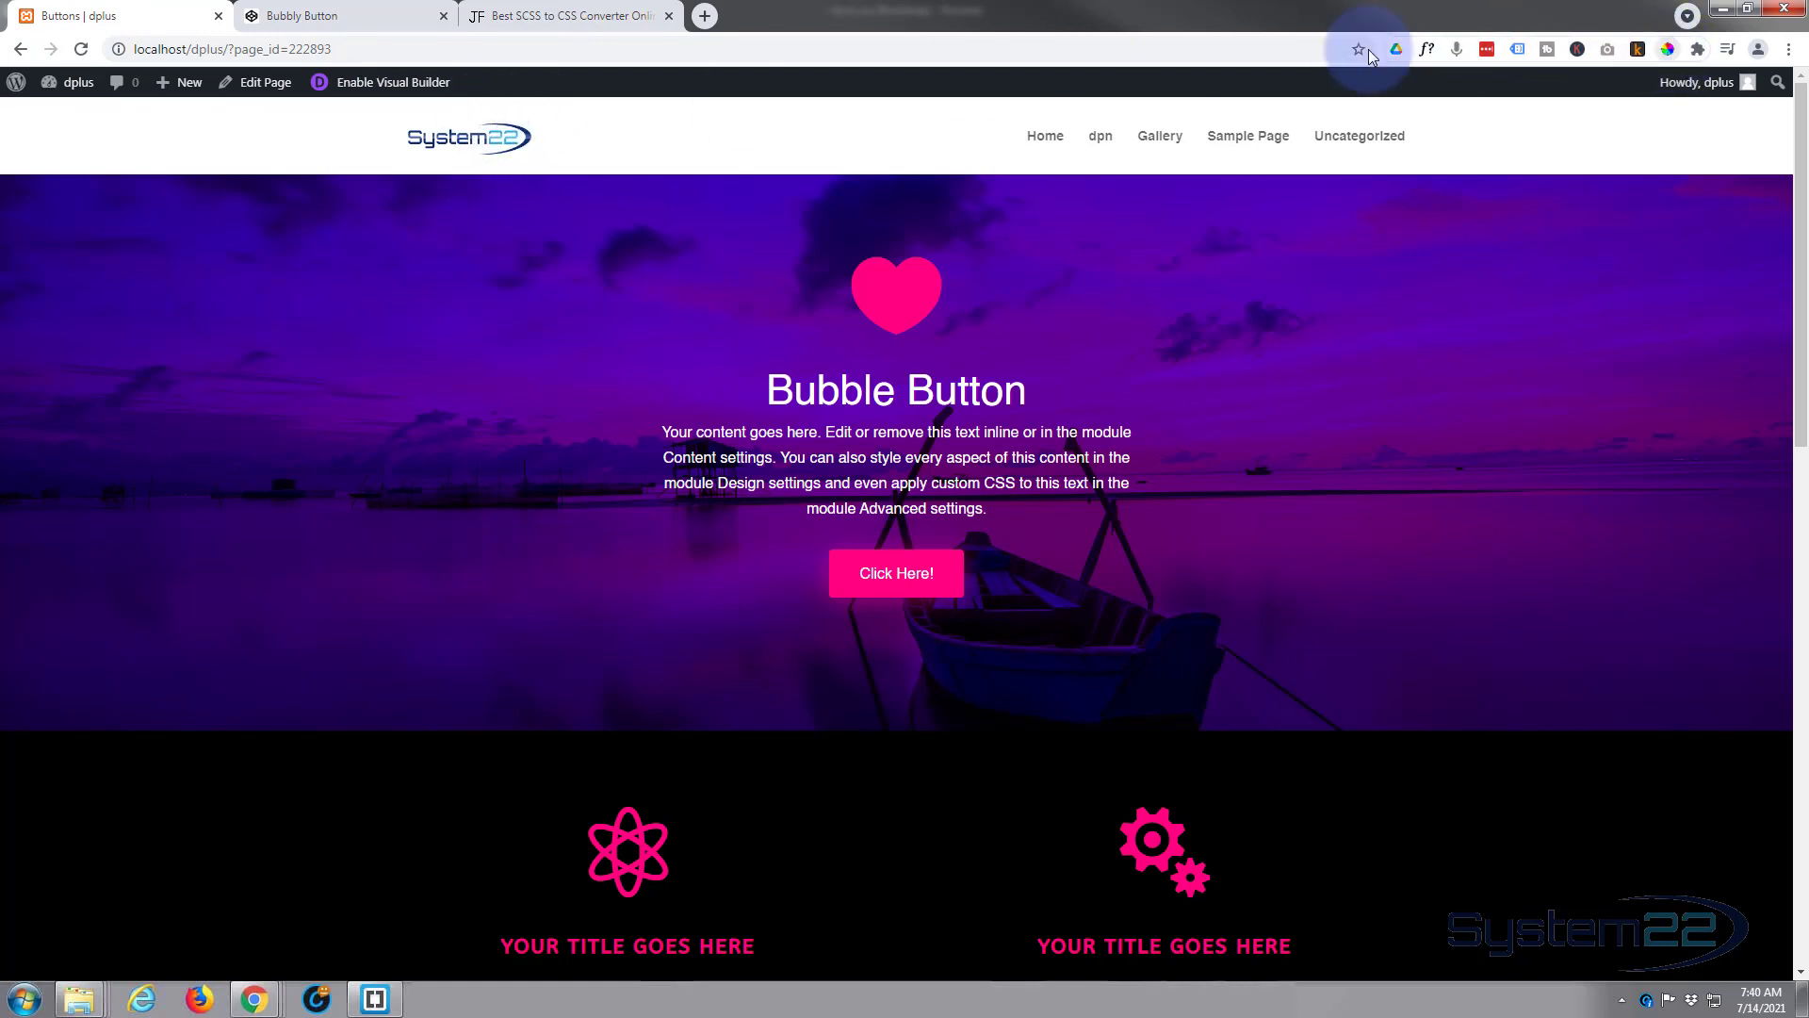
left_click(516, 136)
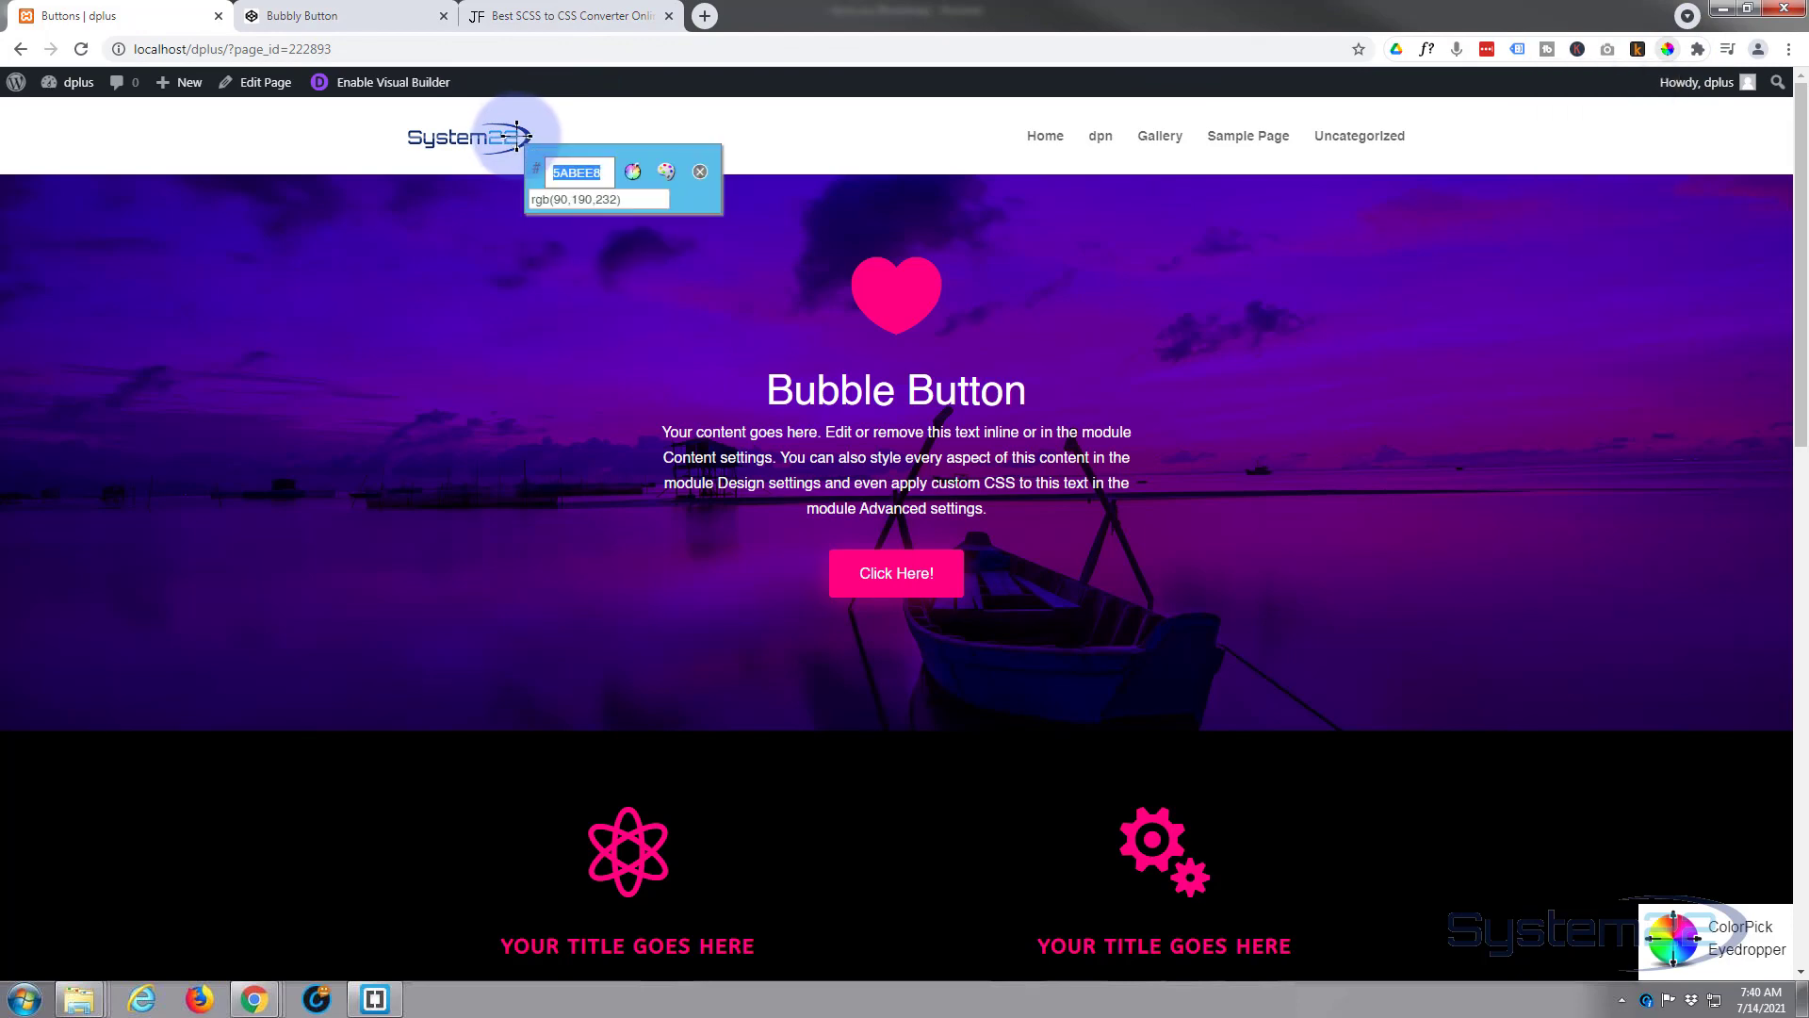
right_click(586, 175)
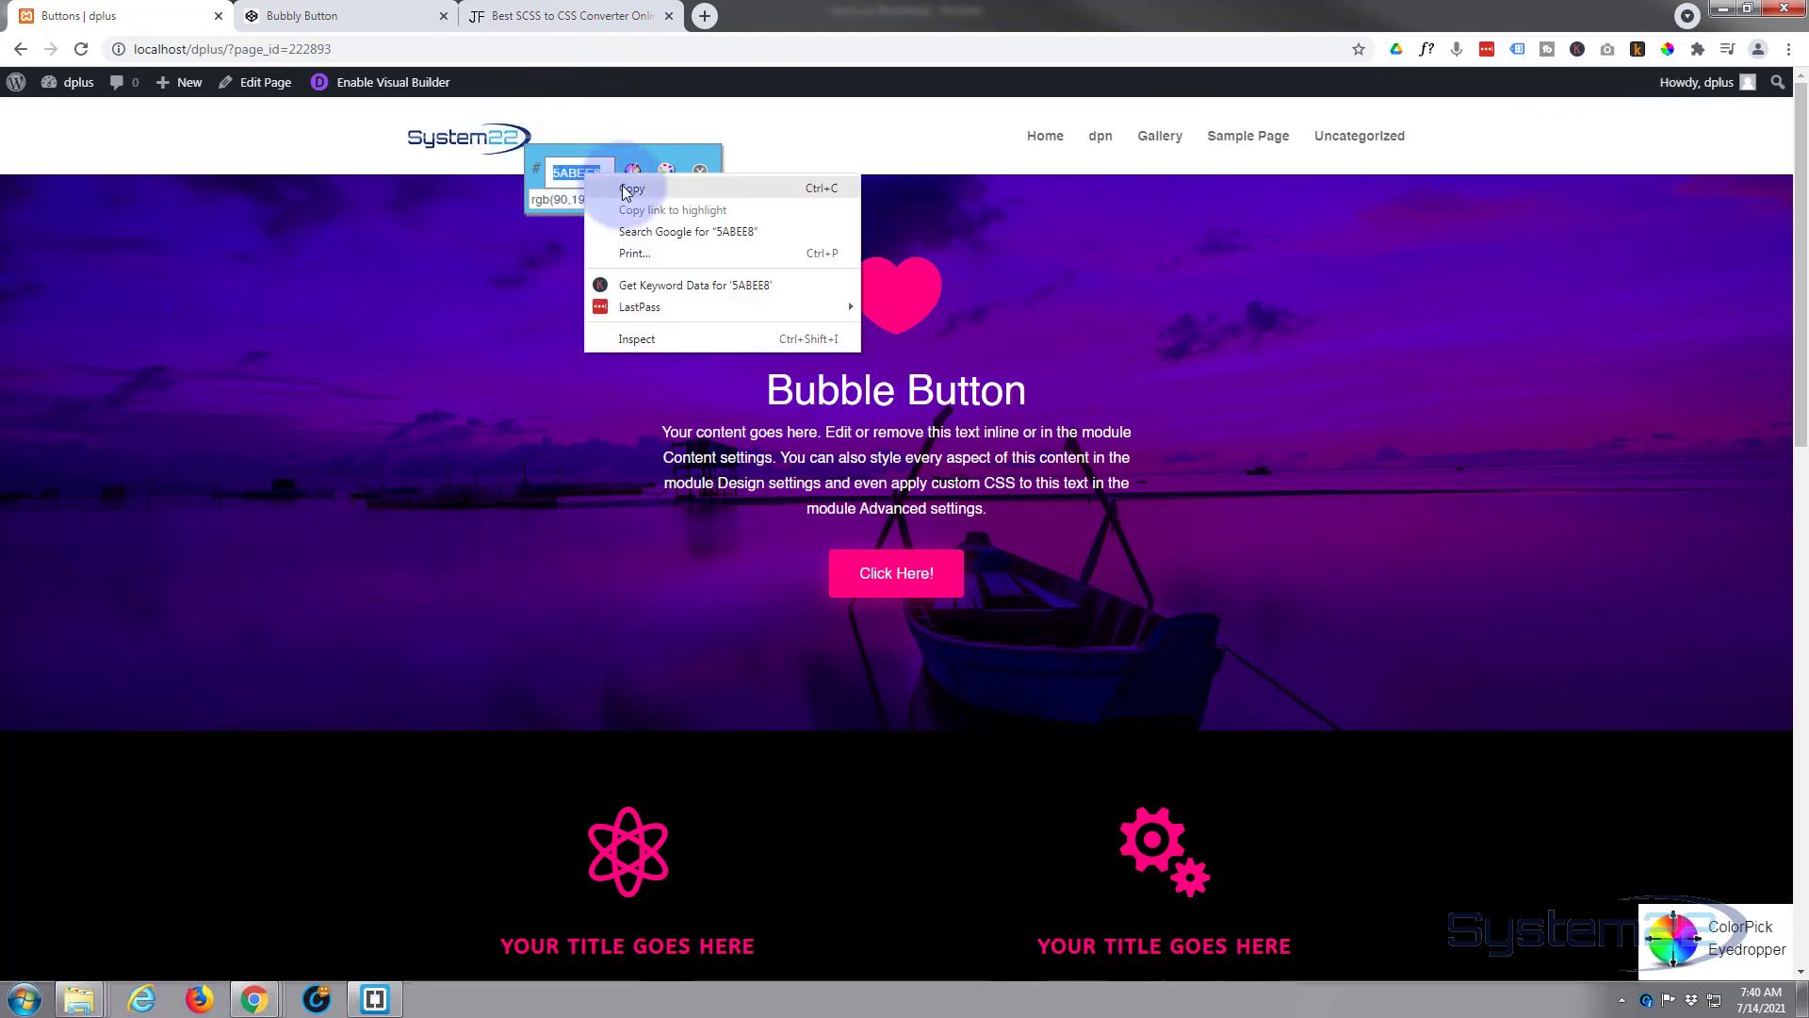
left_click(608, 188)
left_click(700, 174)
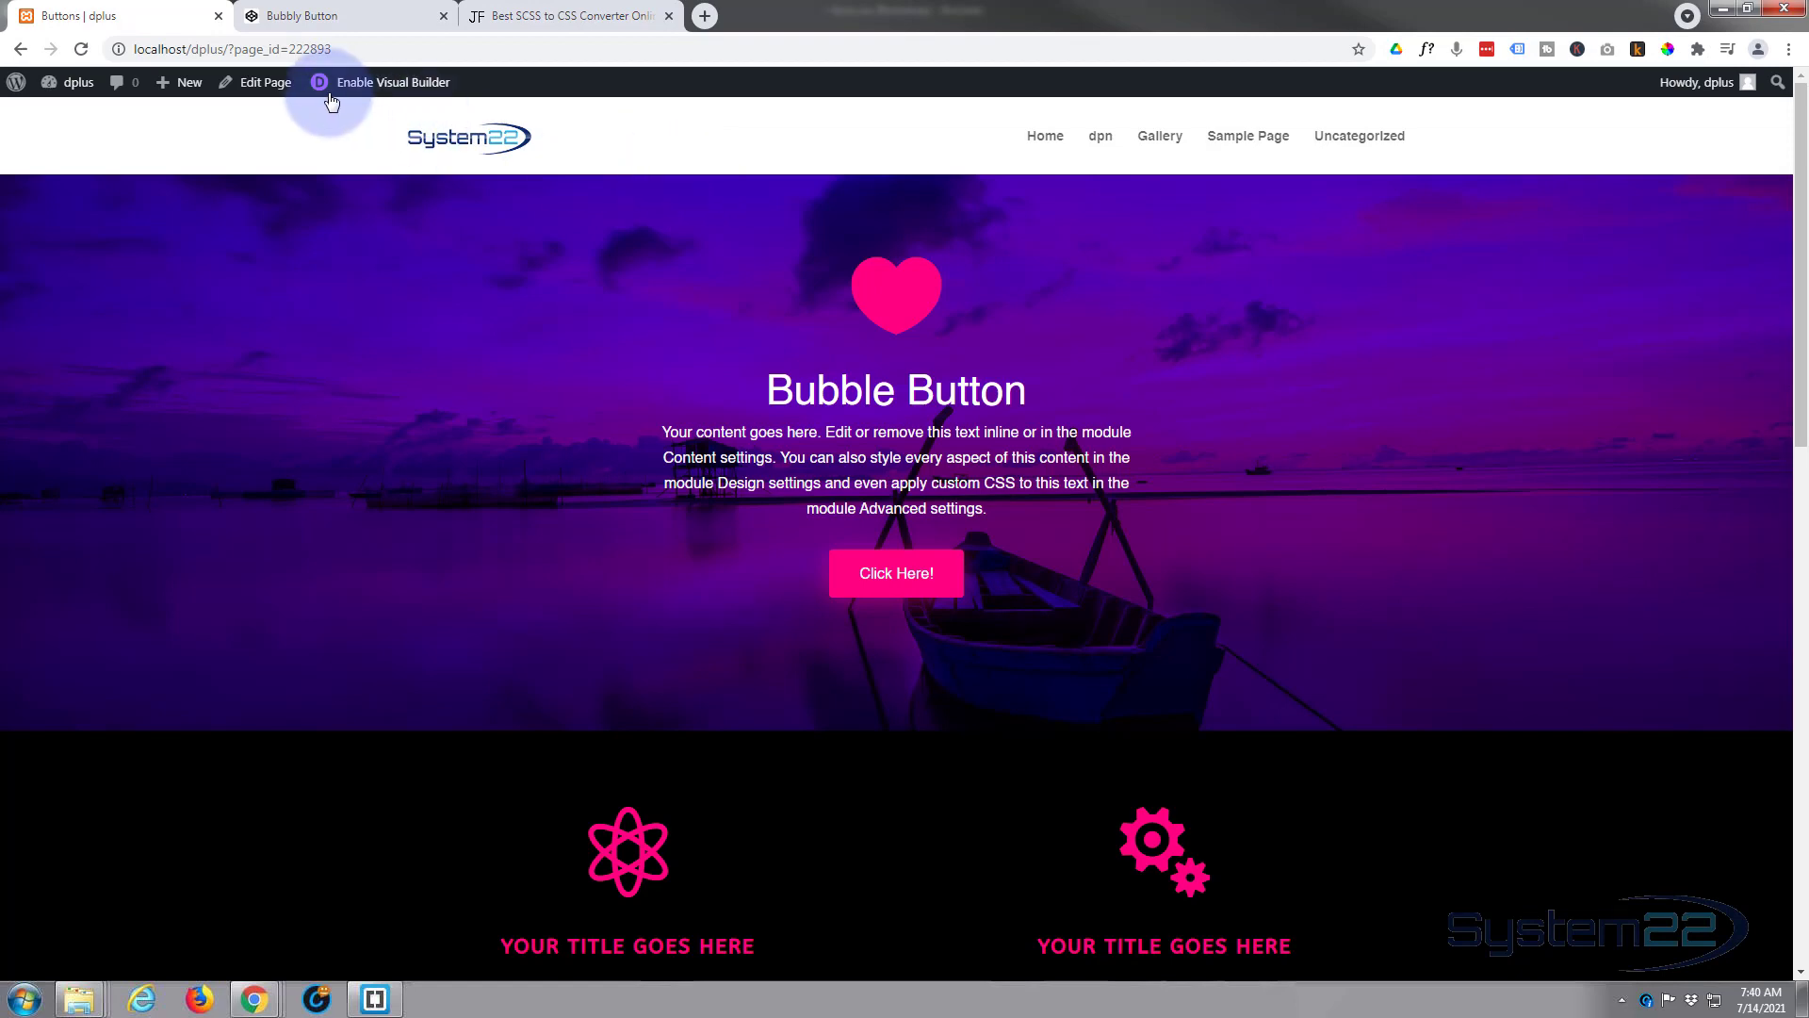
Step: Replace all #ff0081 in bcss.css with #5ABEE8, then select the whole stylesheet
left_click(376, 996)
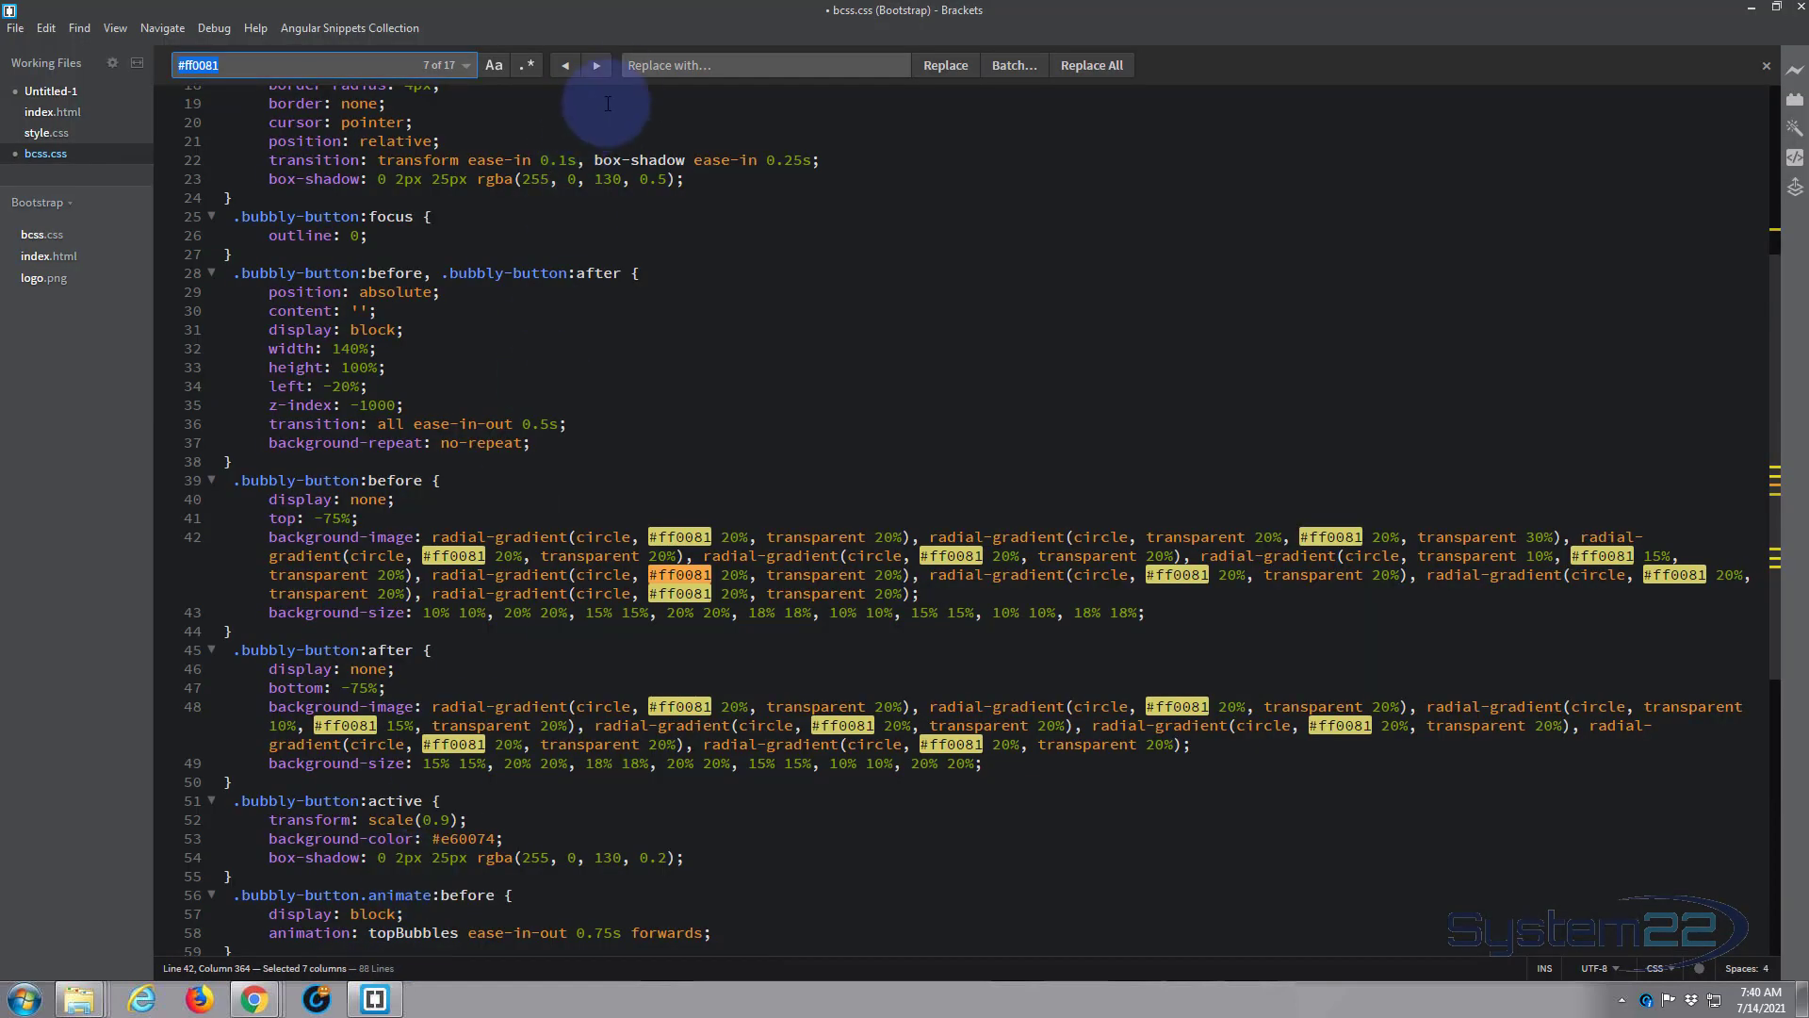
left_click(636, 67)
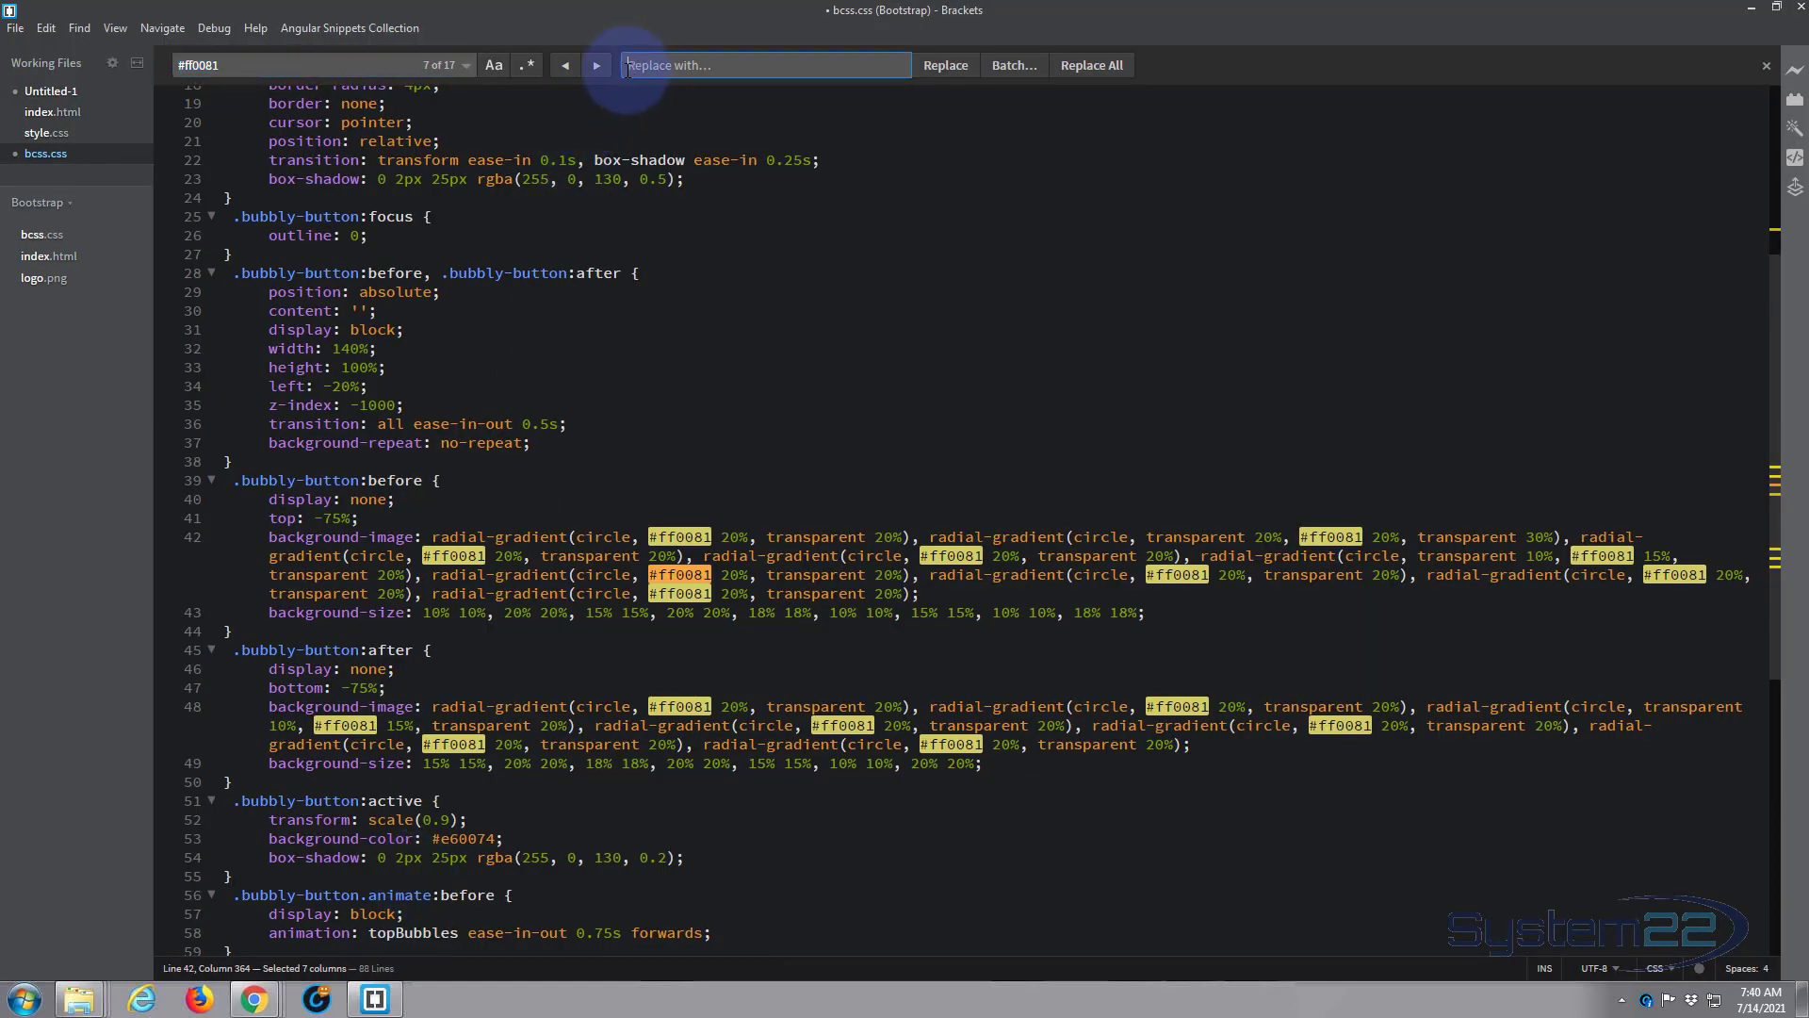
type("#5ABEE8")
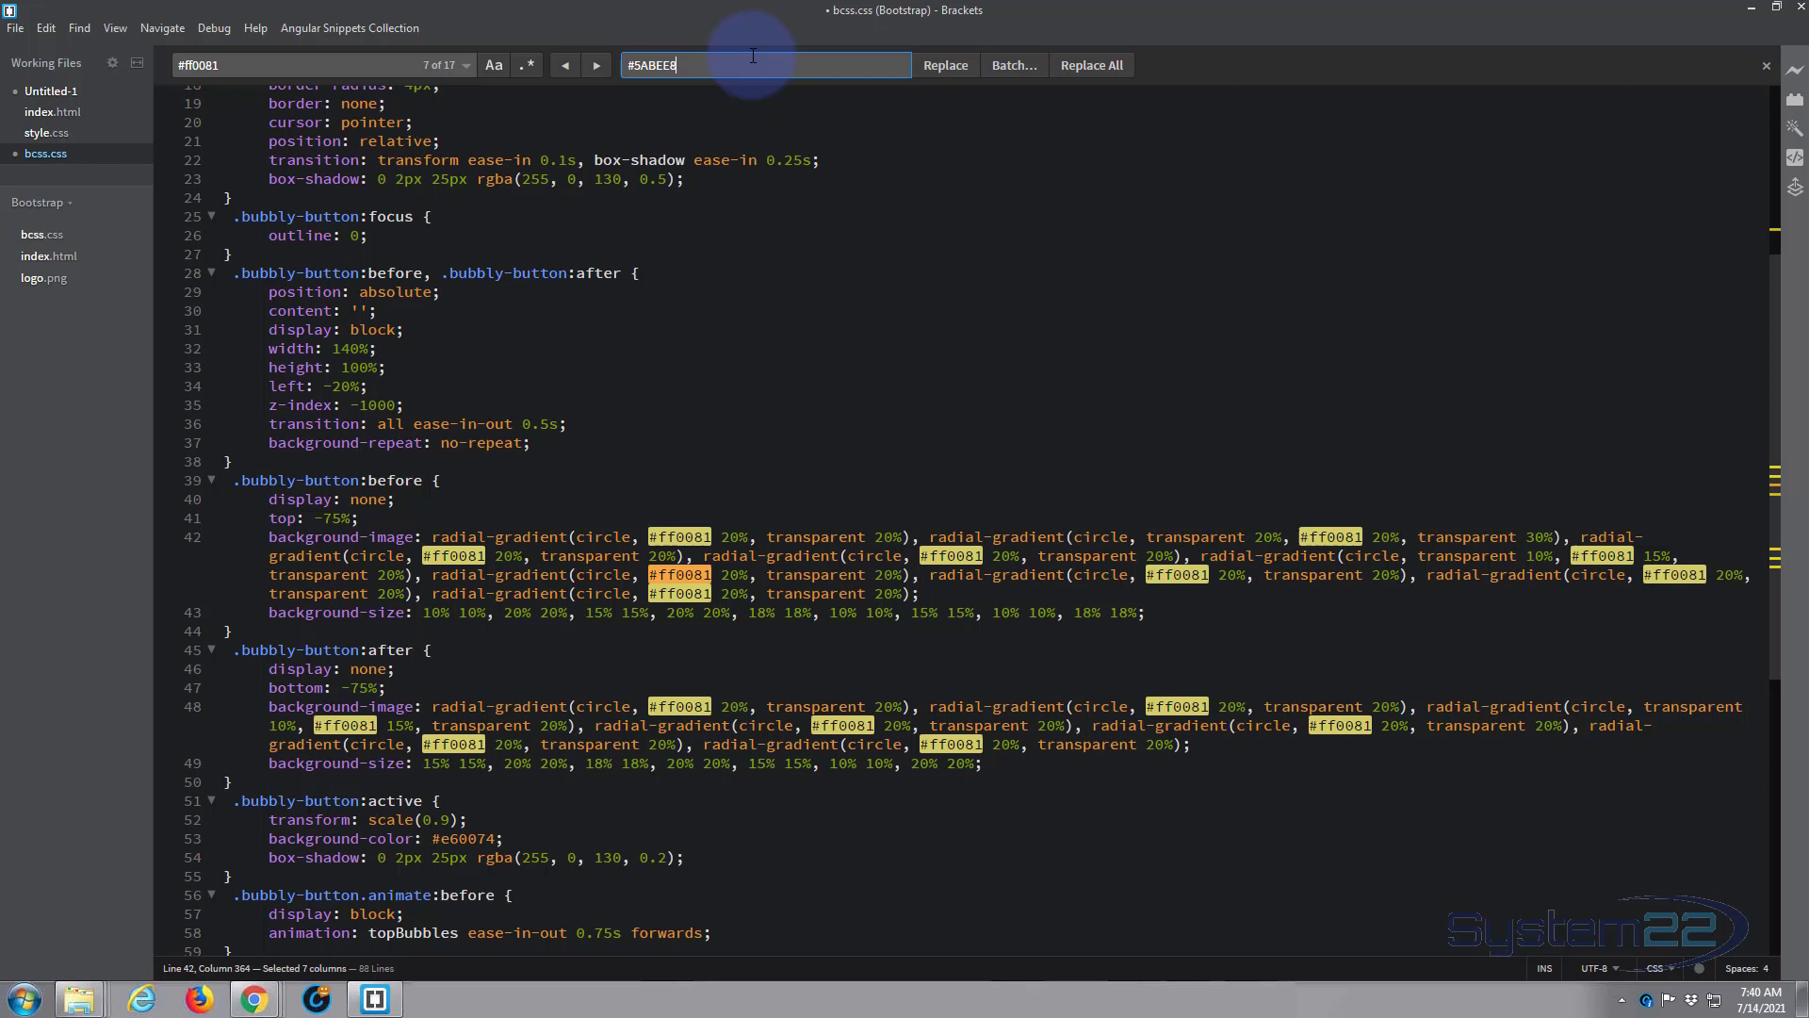
left_click(1095, 66)
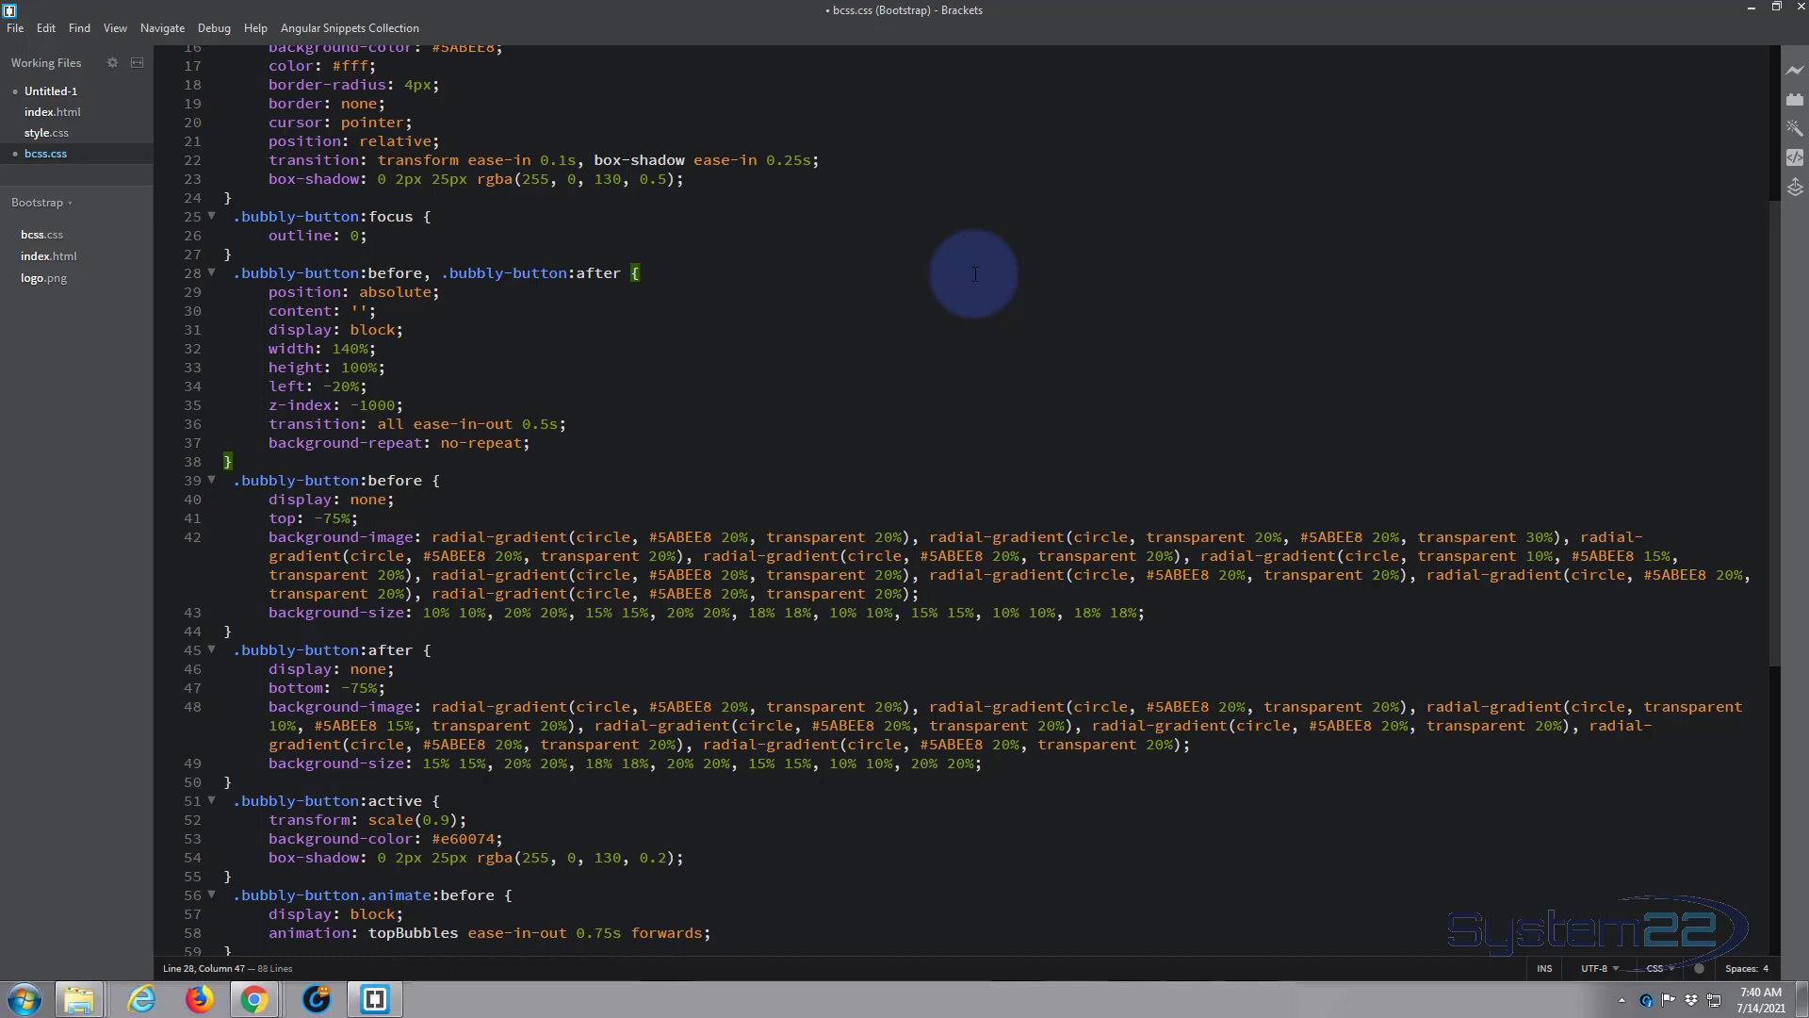
key("ctrl+a")
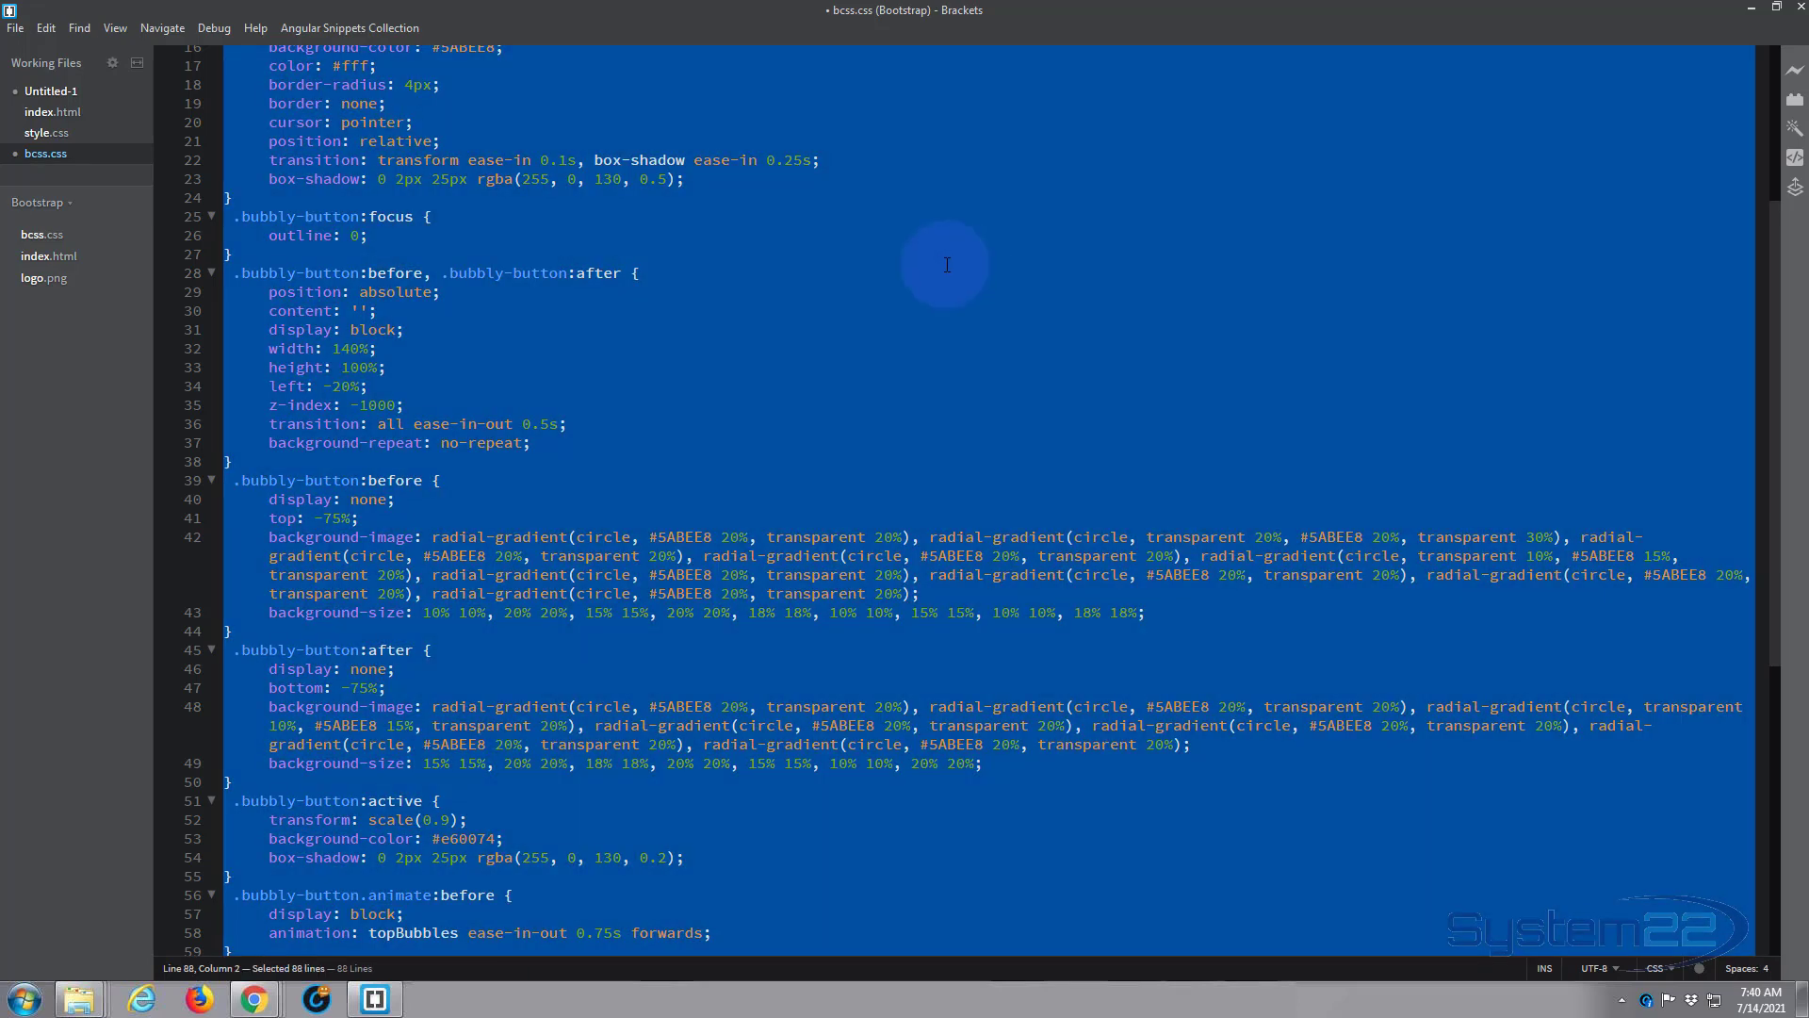
Step: Swap the old CSS inside the code module's <style> block for the recoloured stylesheet
left_click(1750, 13)
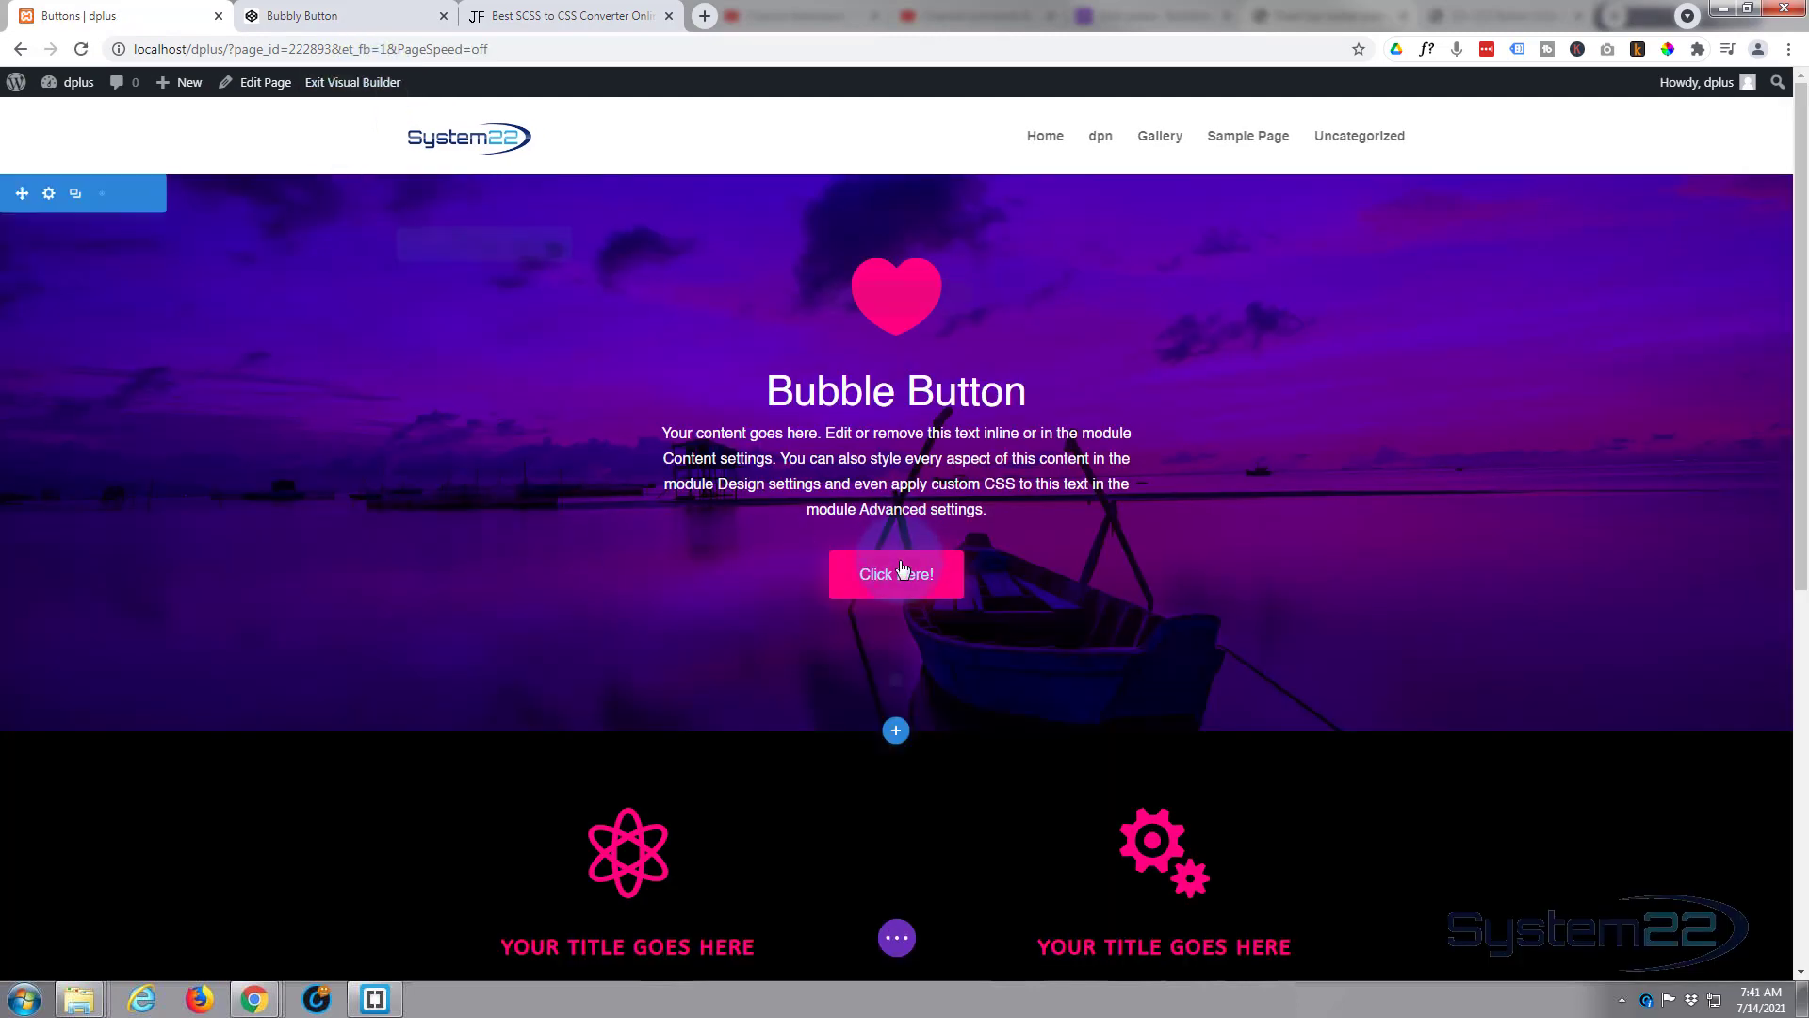
mouse_move(896, 573)
left_click(863, 505)
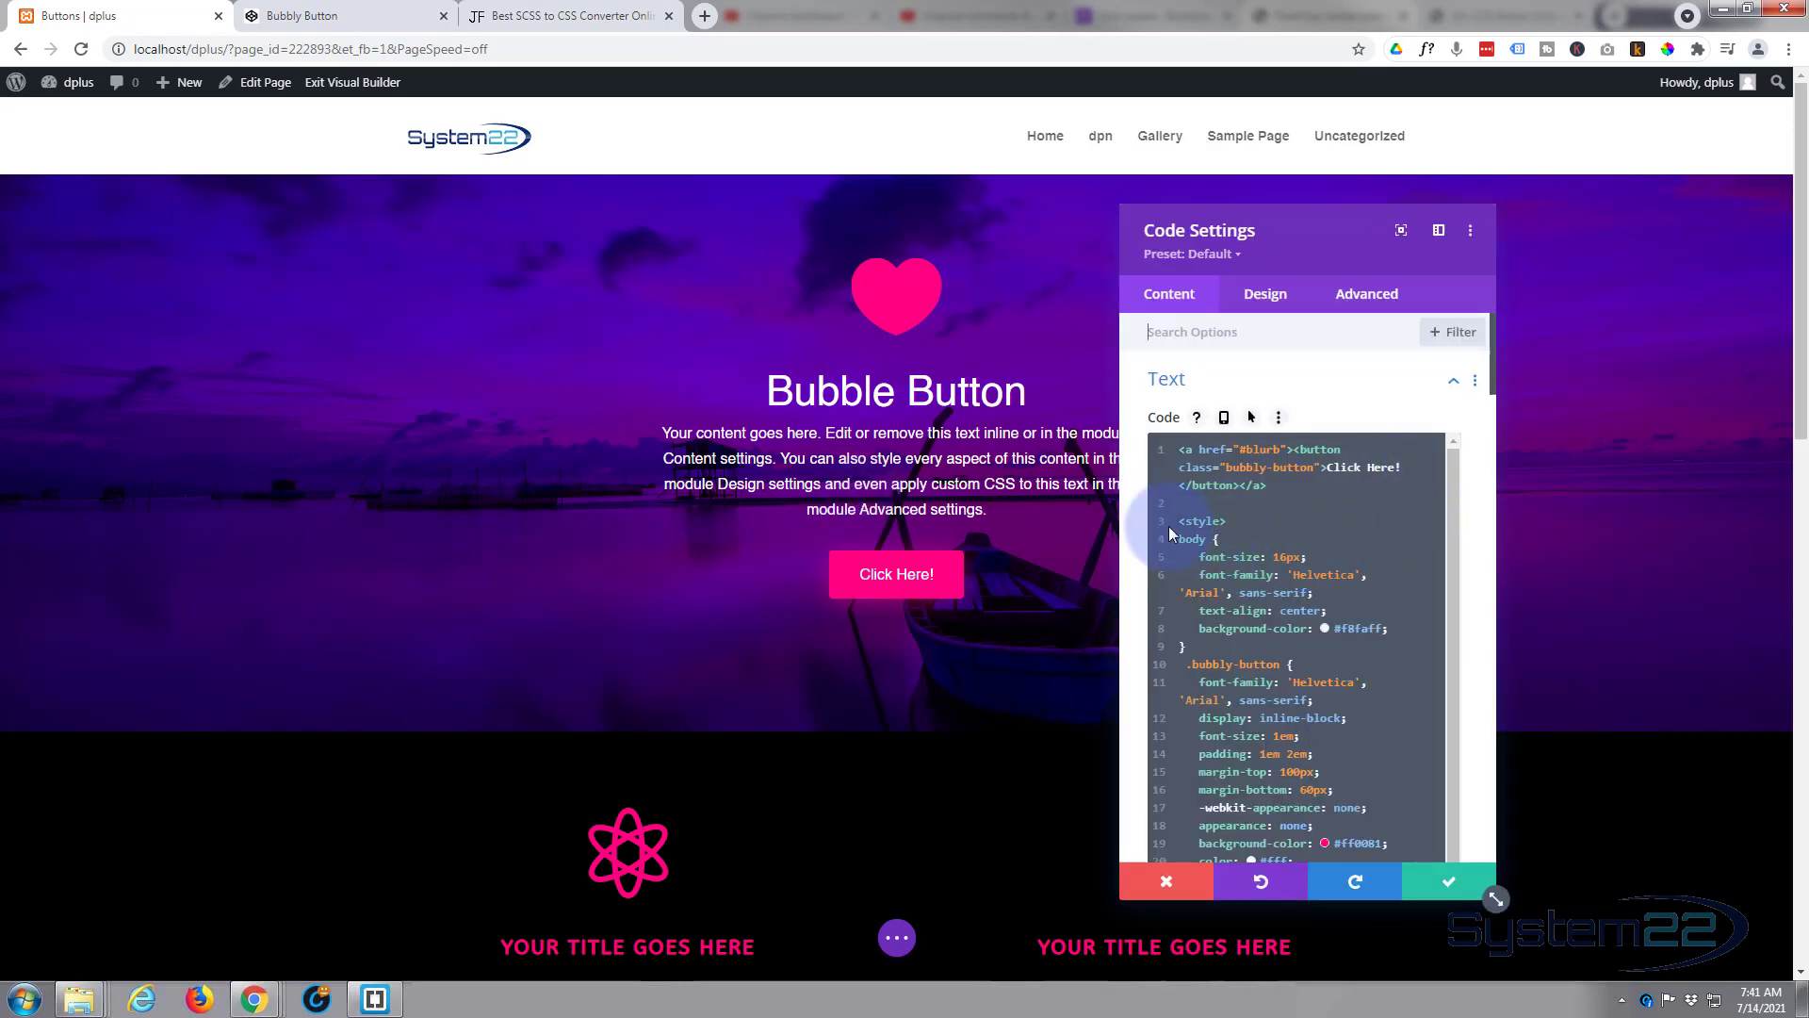
left_click(1231, 521)
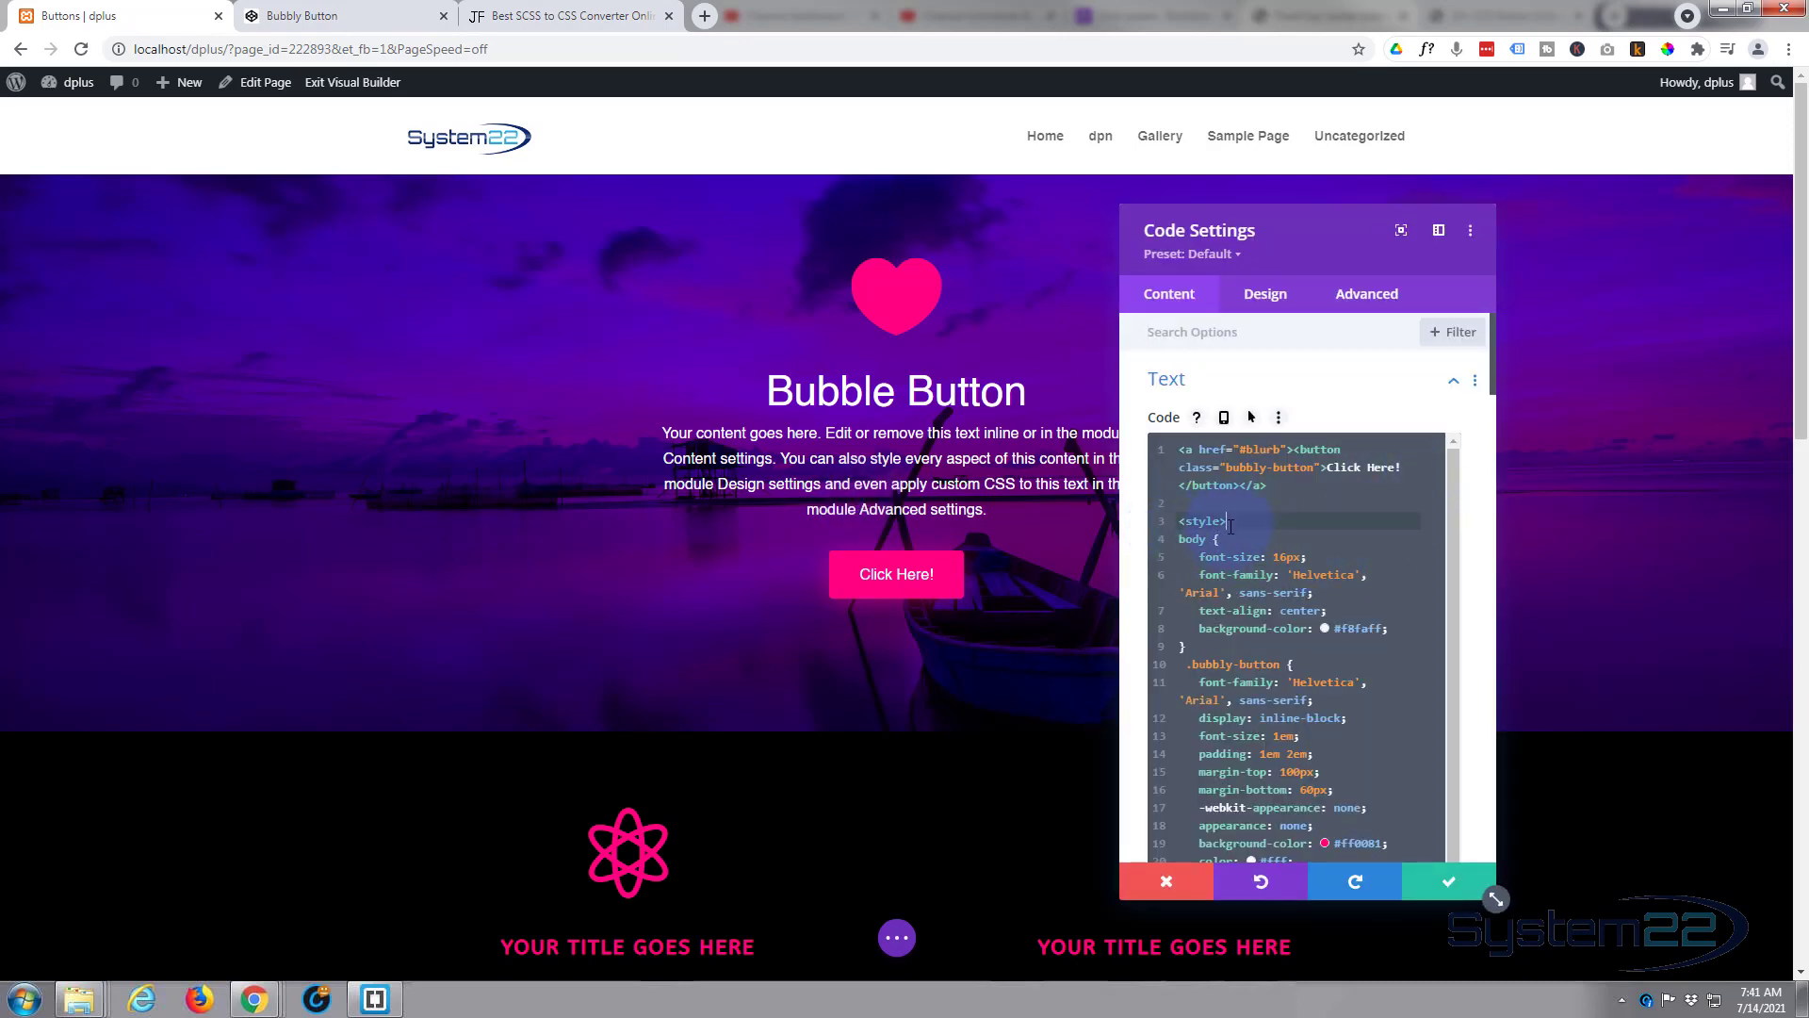
left_click(1178, 539)
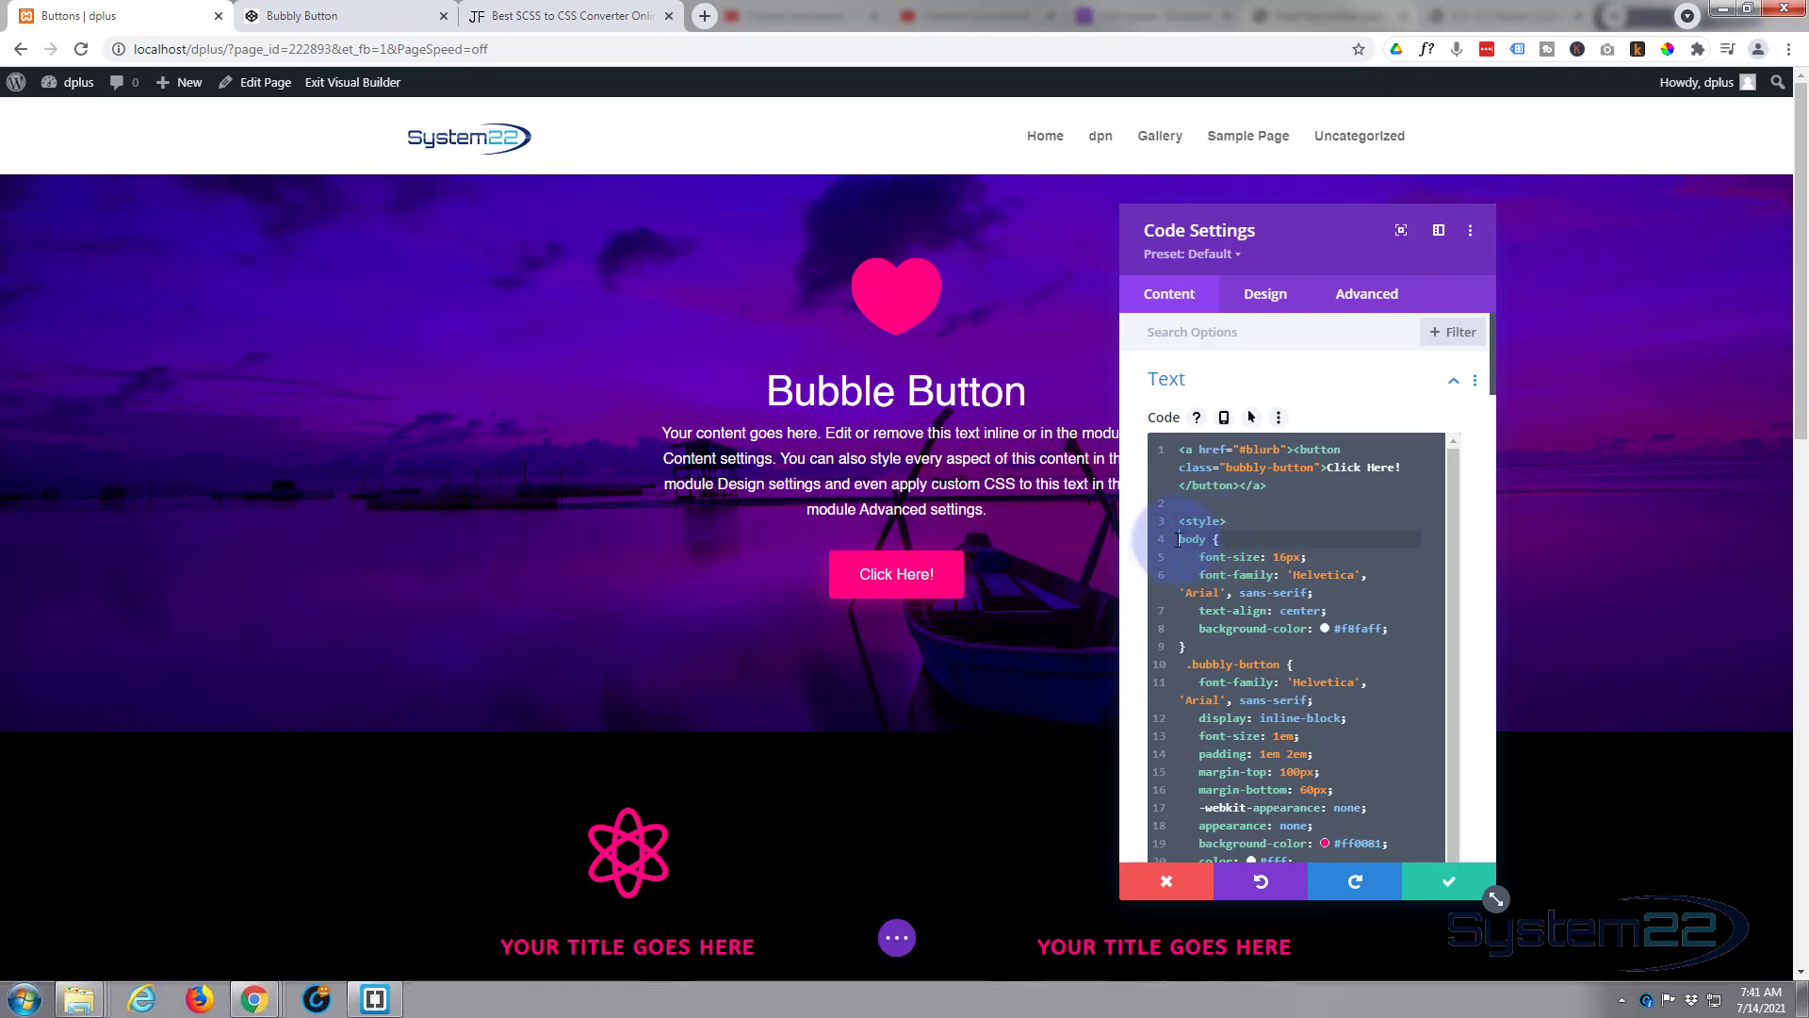
left_click_drag(1177, 539, 1332, 332)
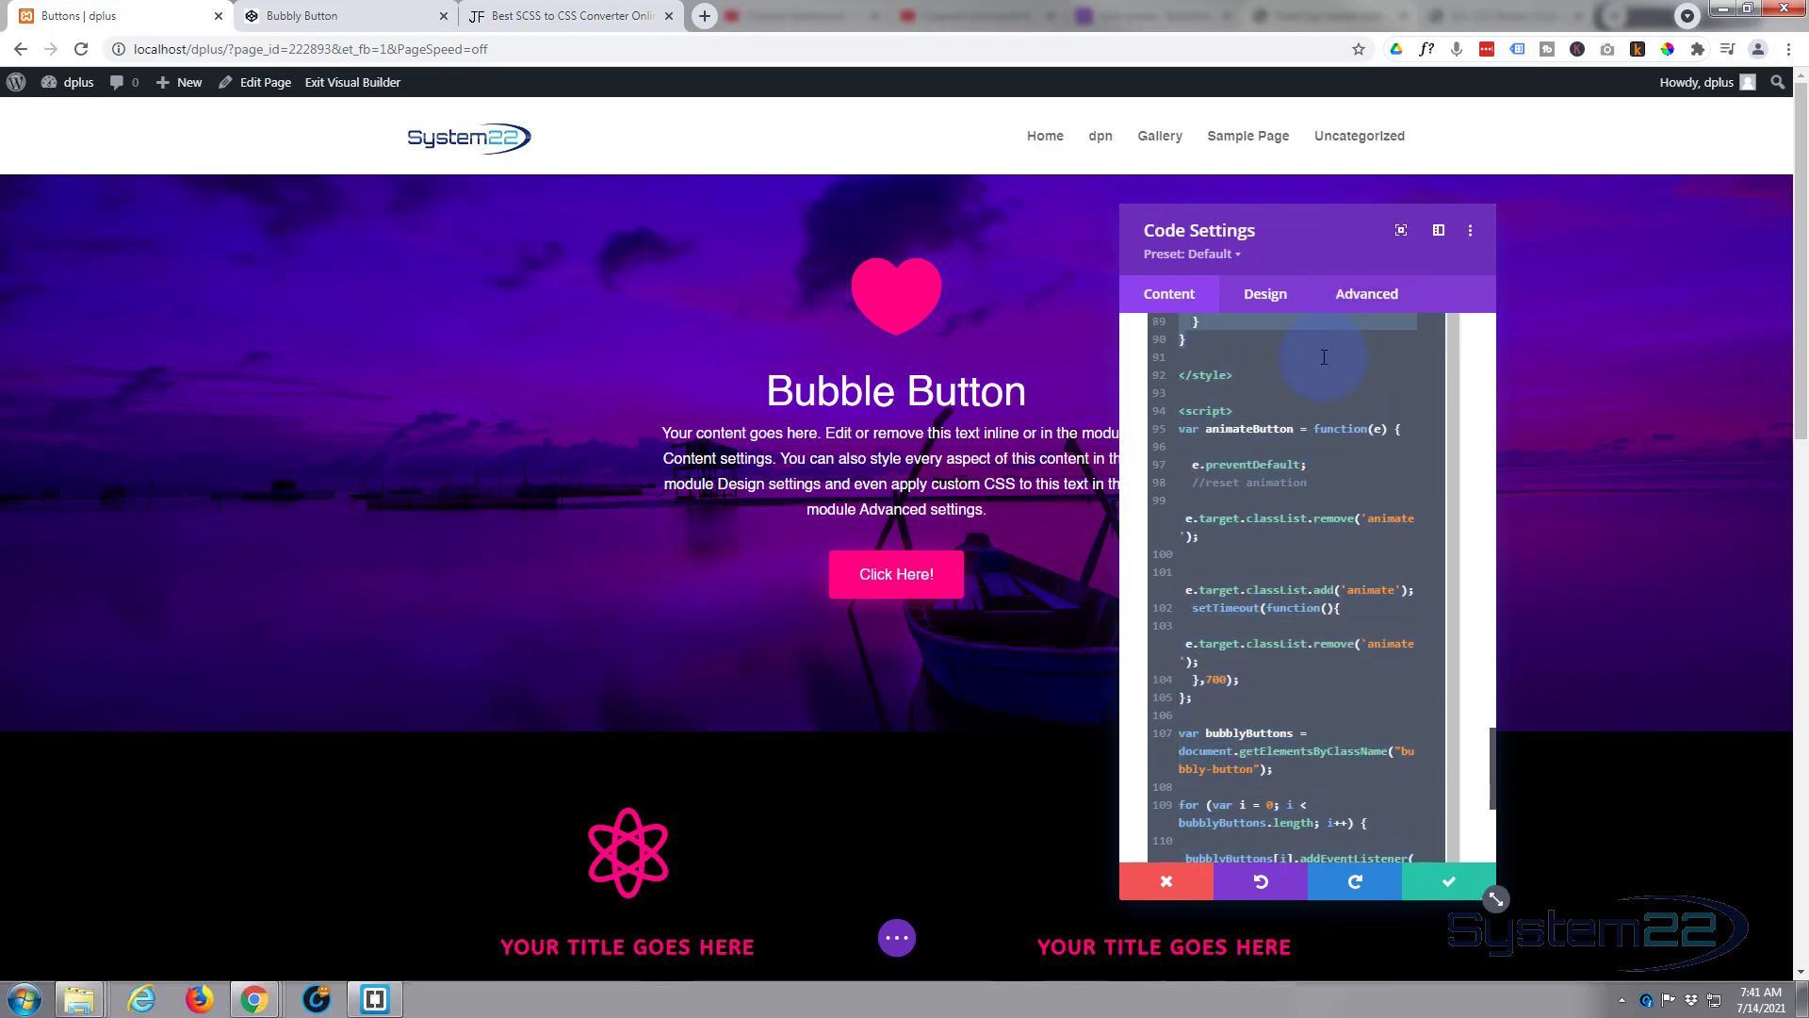
key("BackSpace")
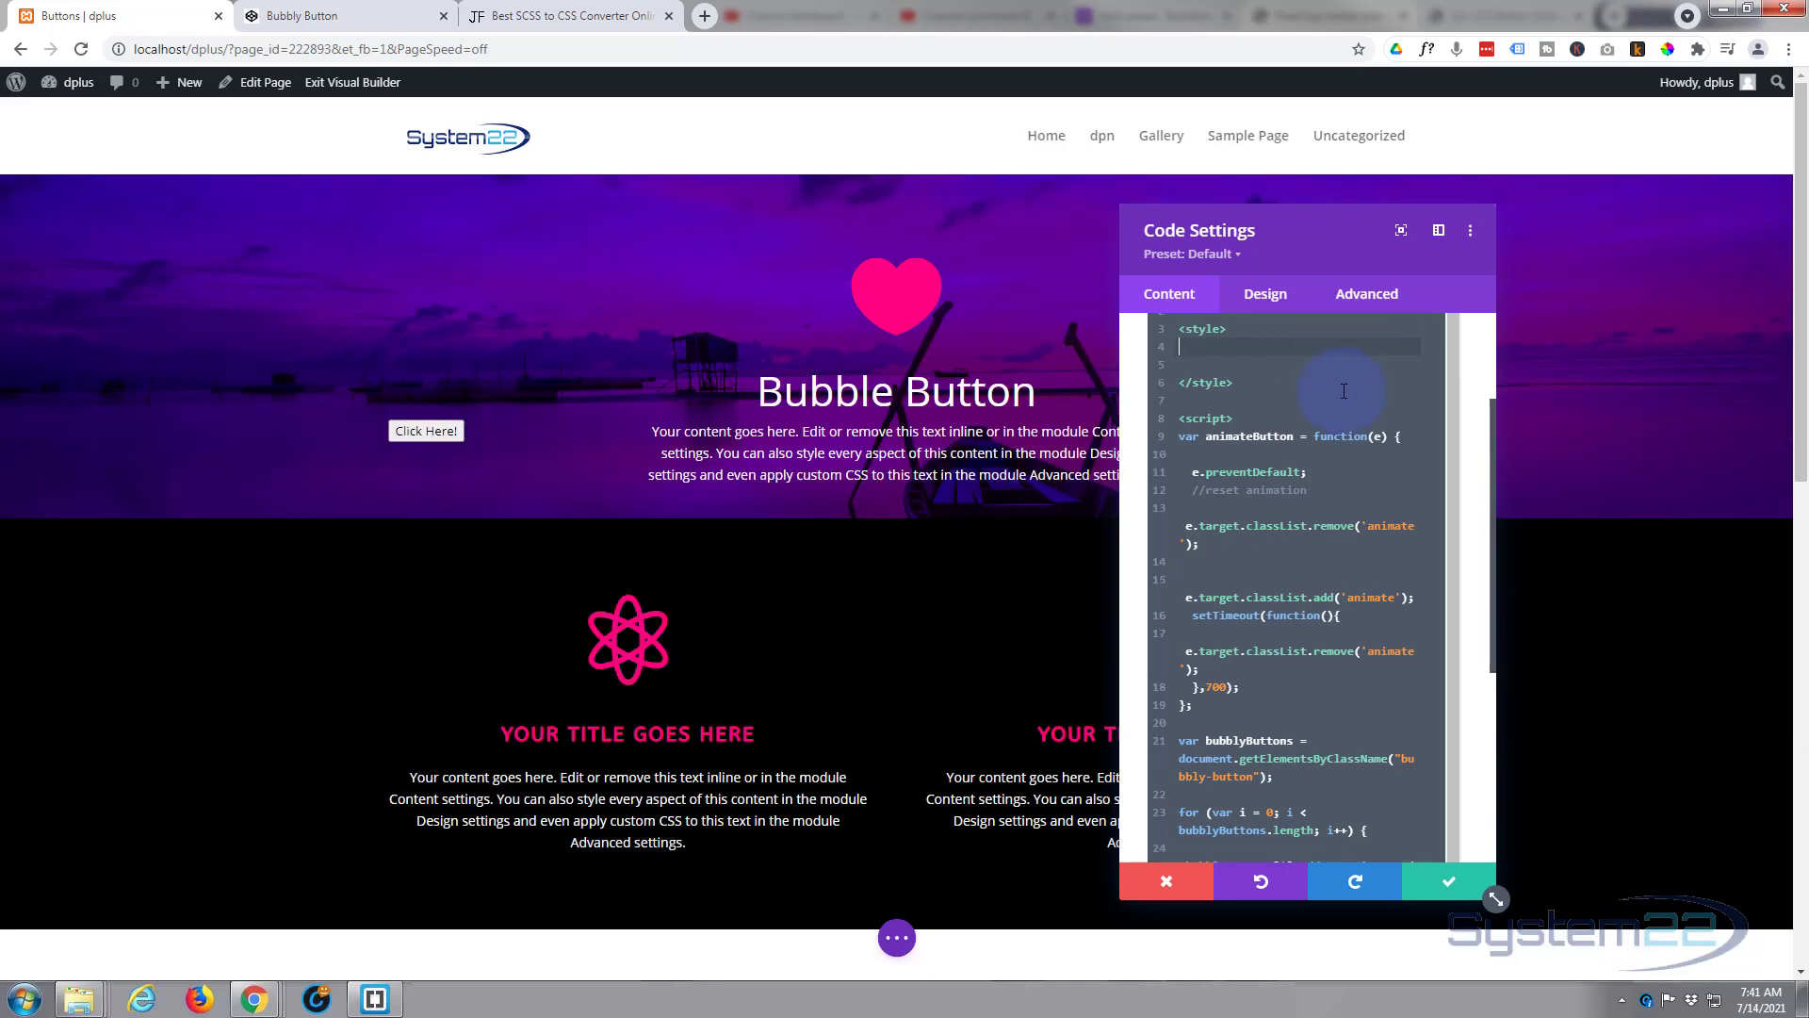
key("ctrl+v")
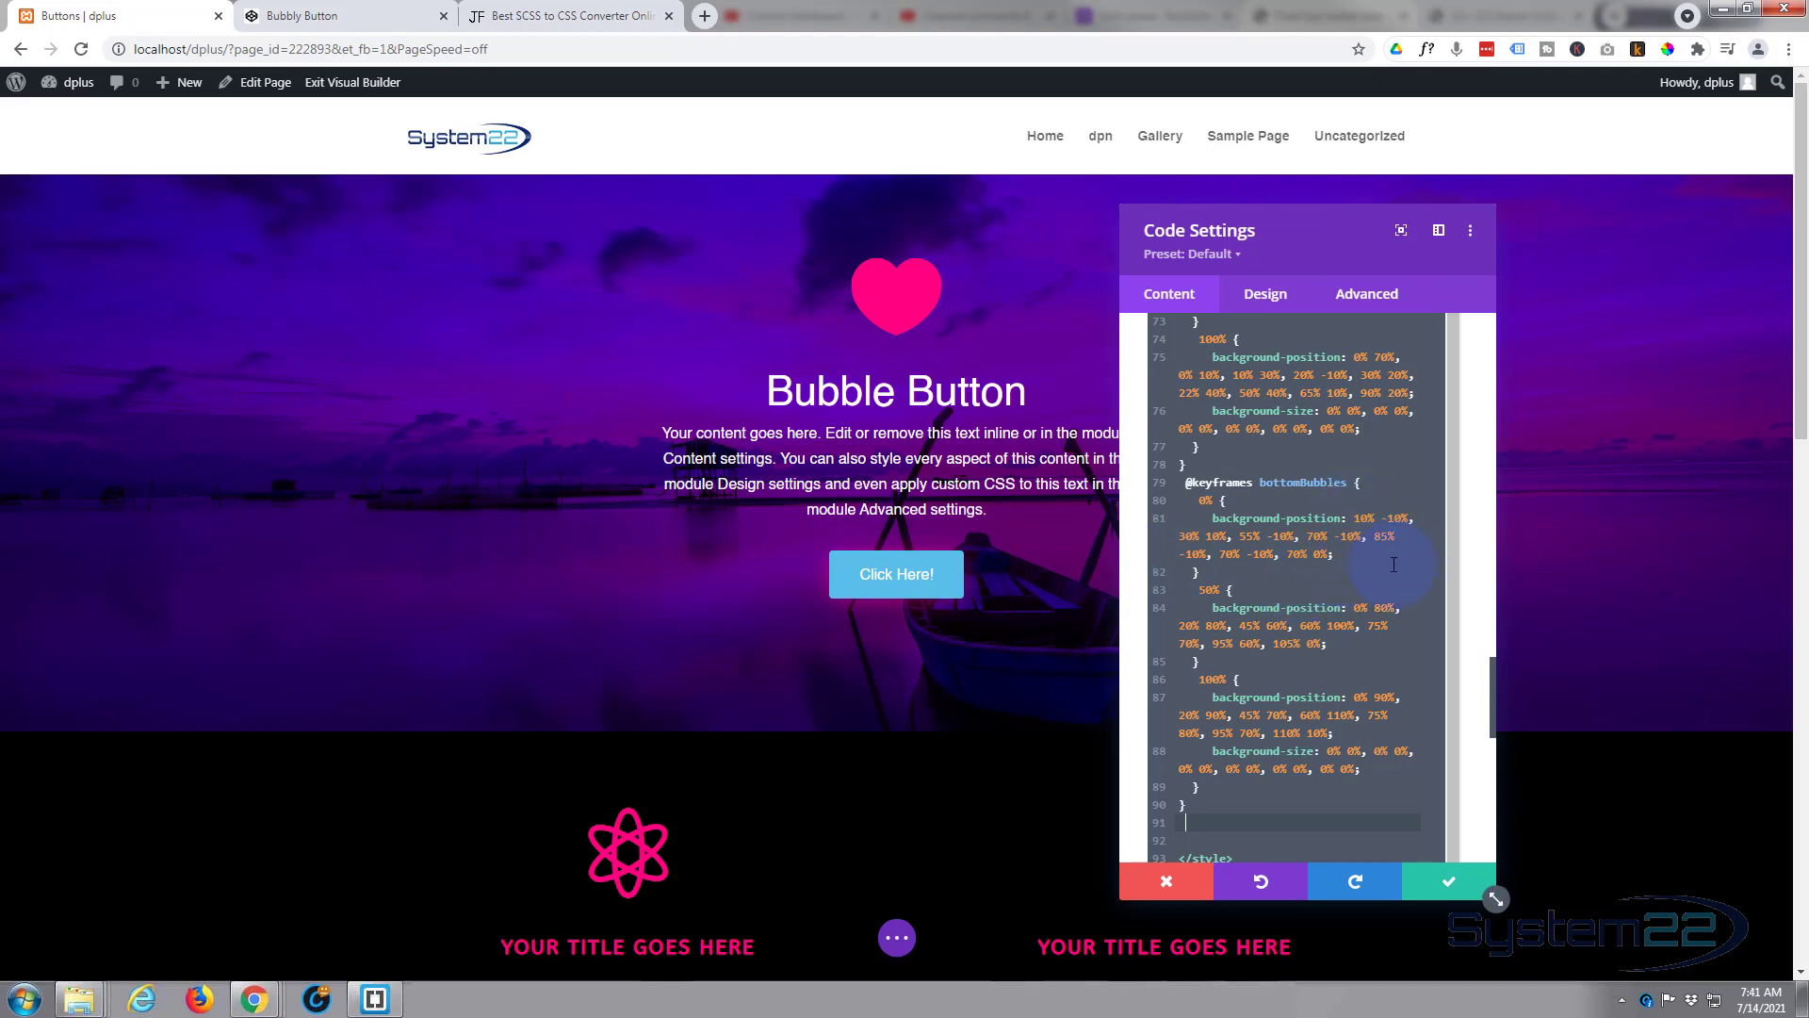
scroll(1366, 540, "down", 3)
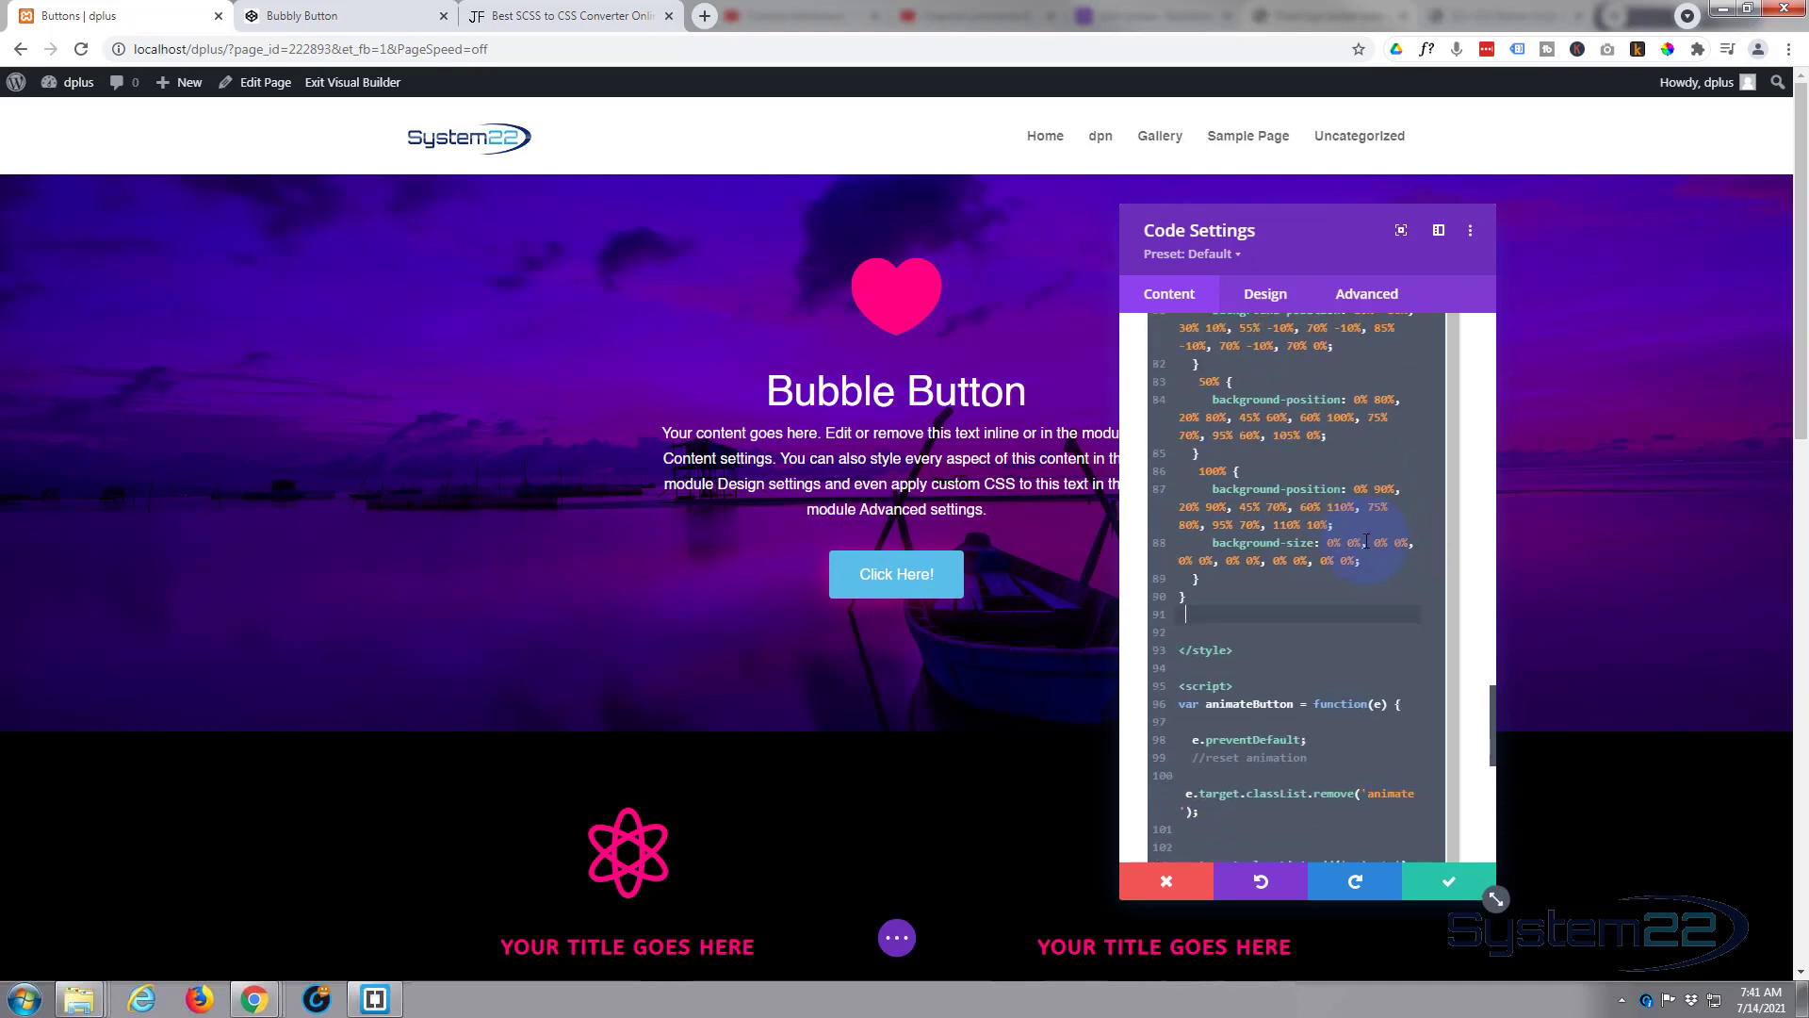
scroll(1367, 541, "up", 5)
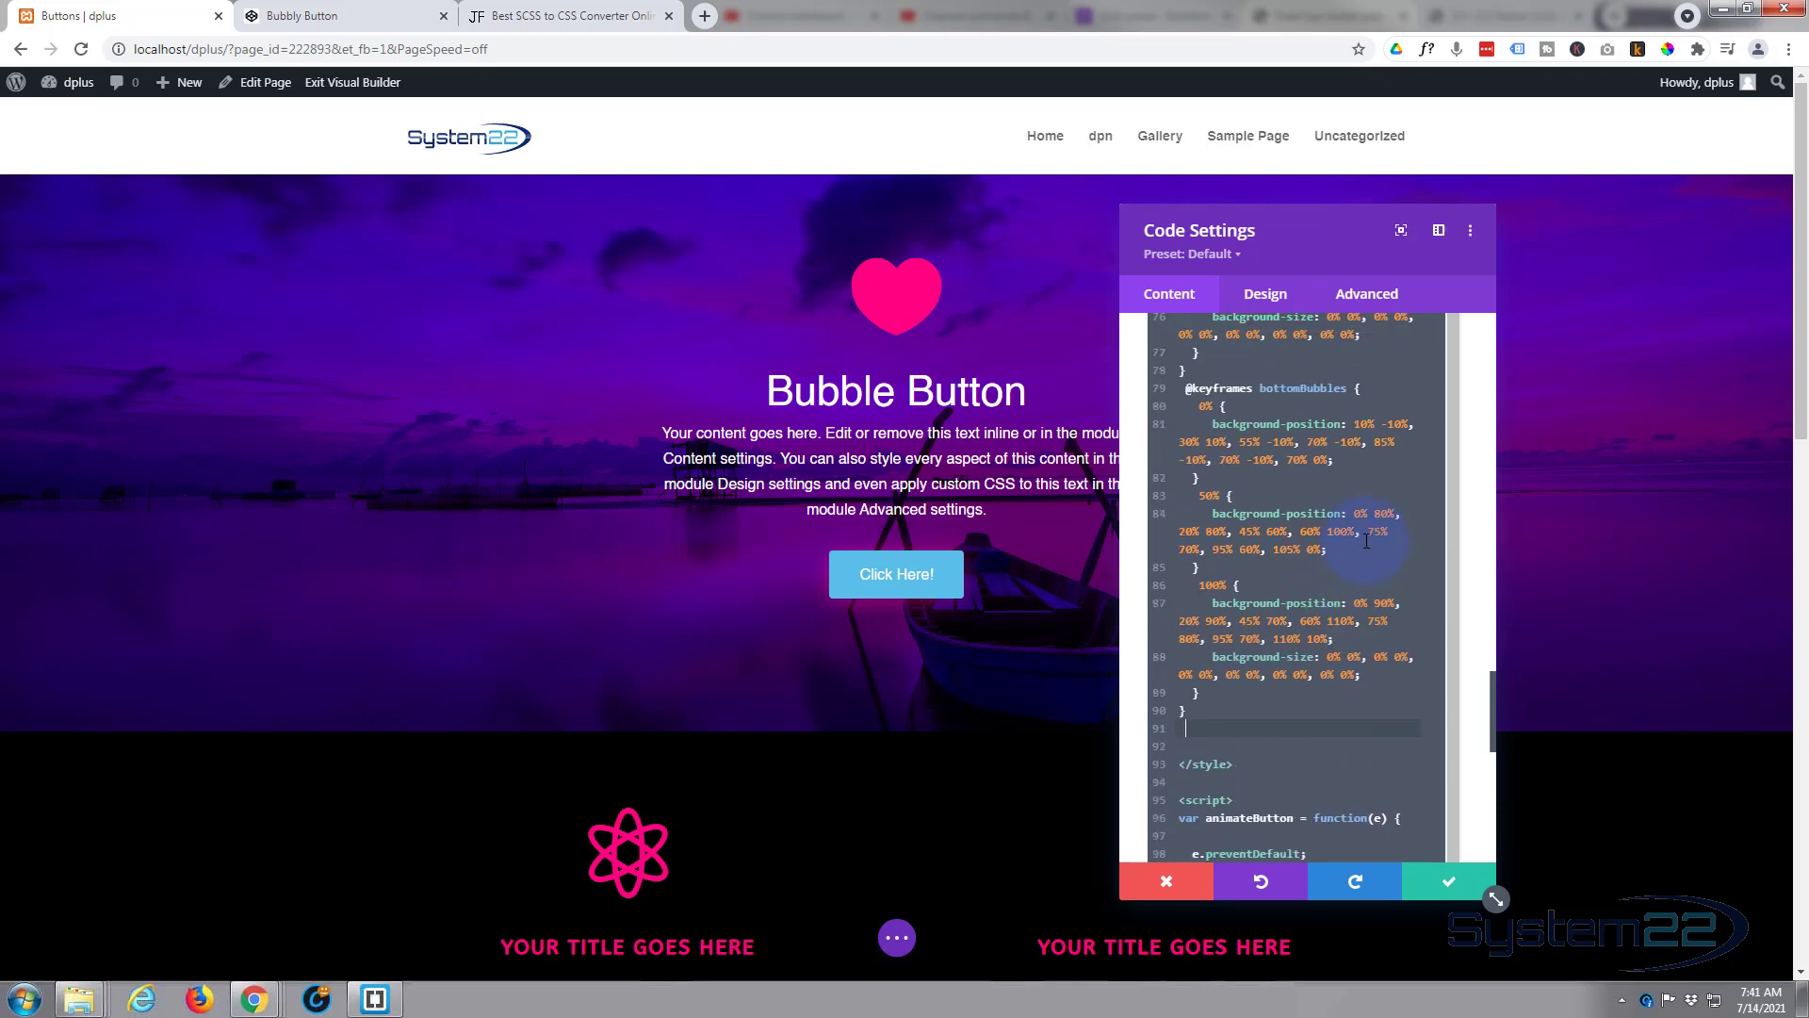
scroll(1366, 541, "up", 3)
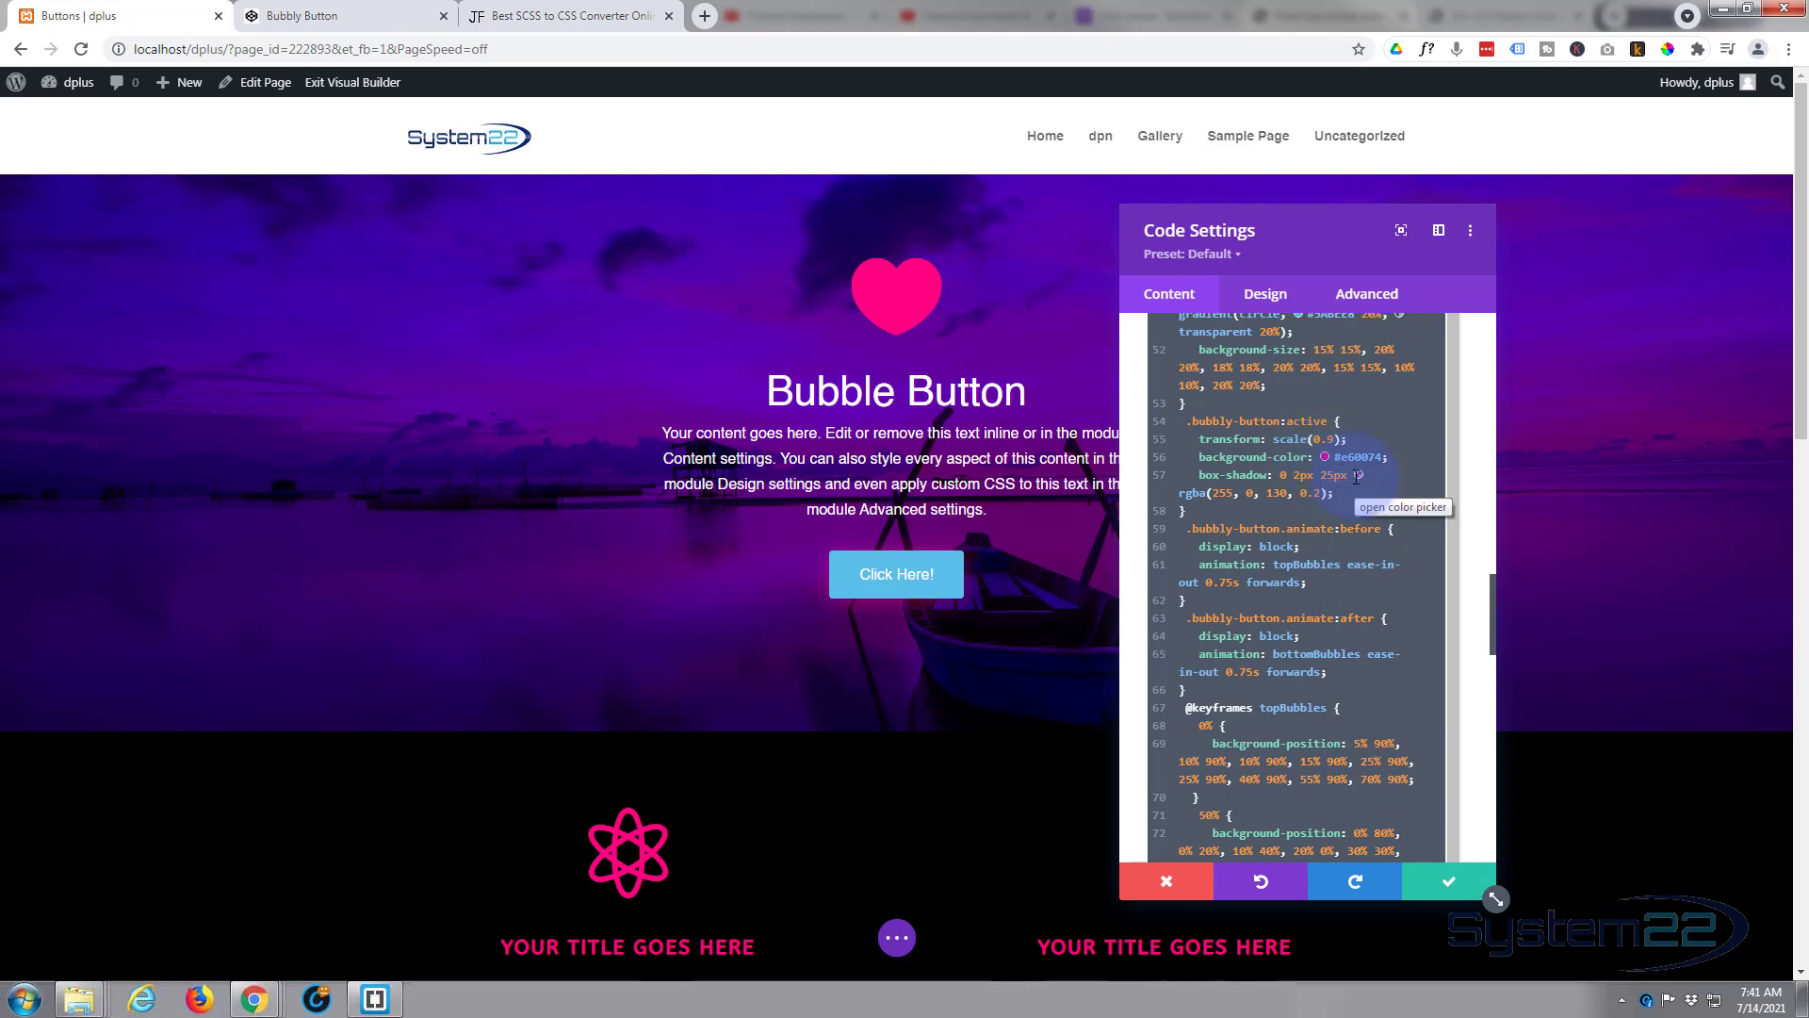
scroll(1327, 566, "up", 3)
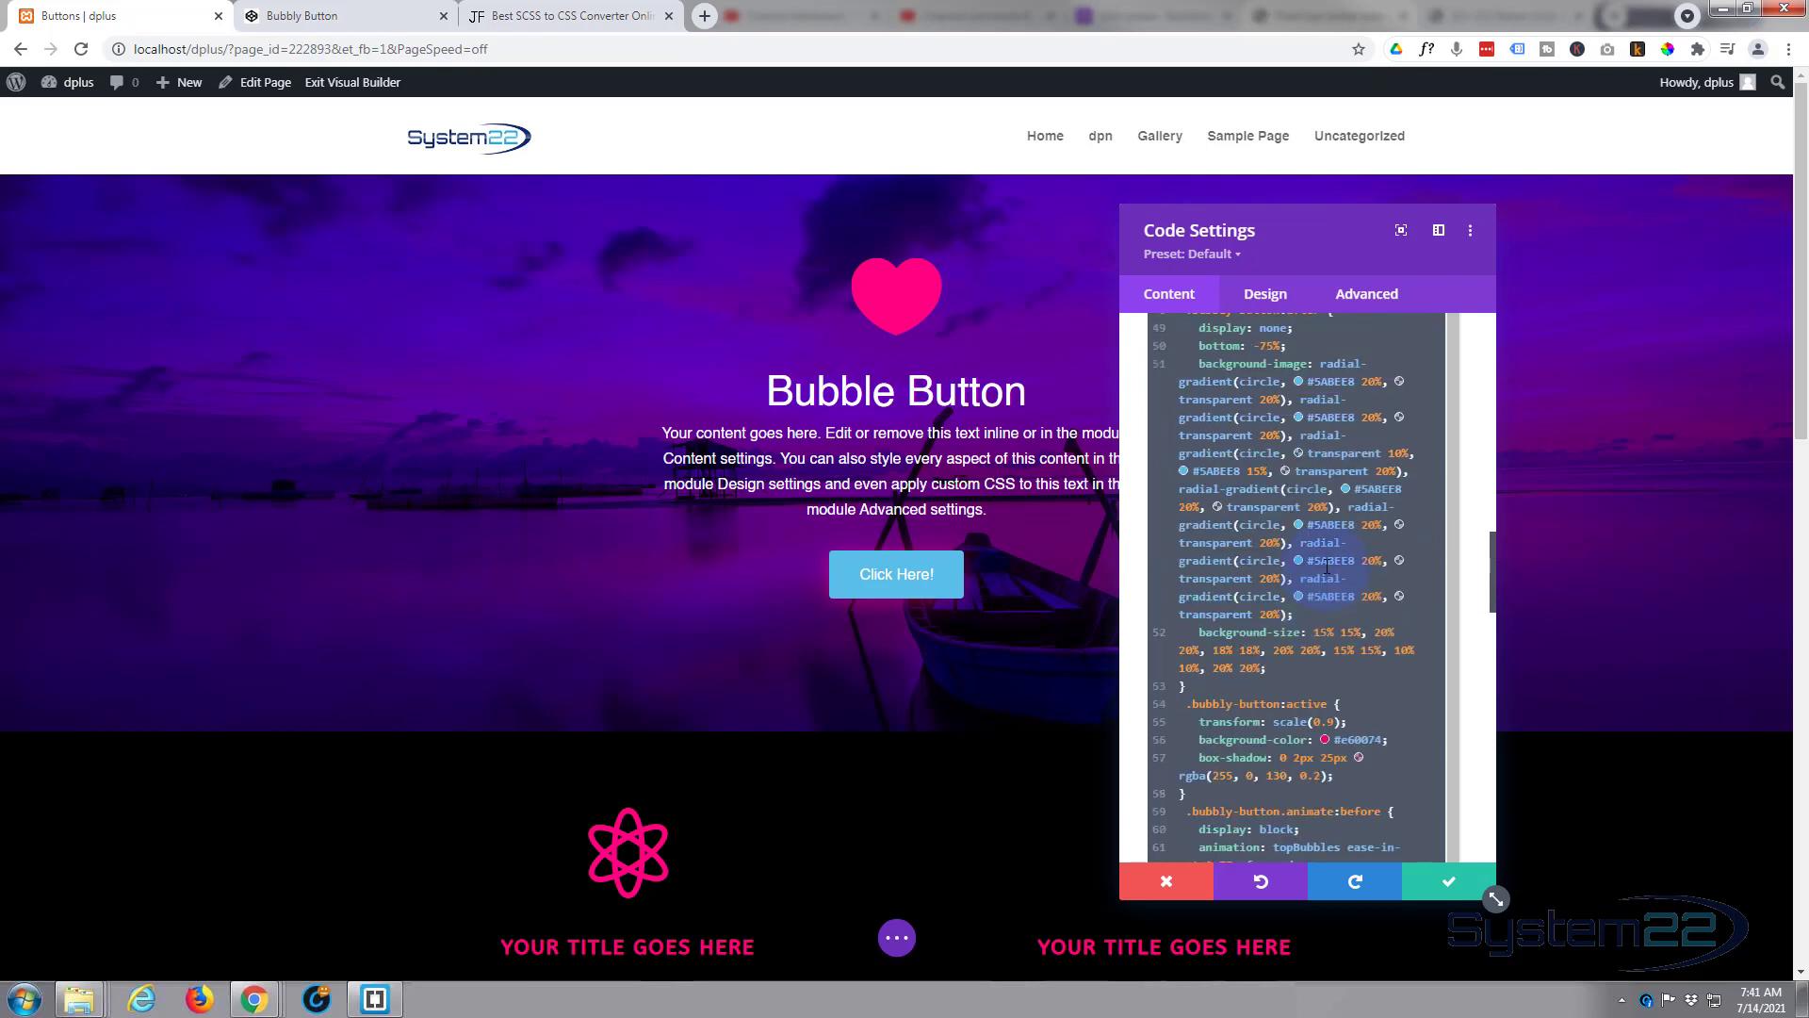
scroll(1327, 564, "down", 2)
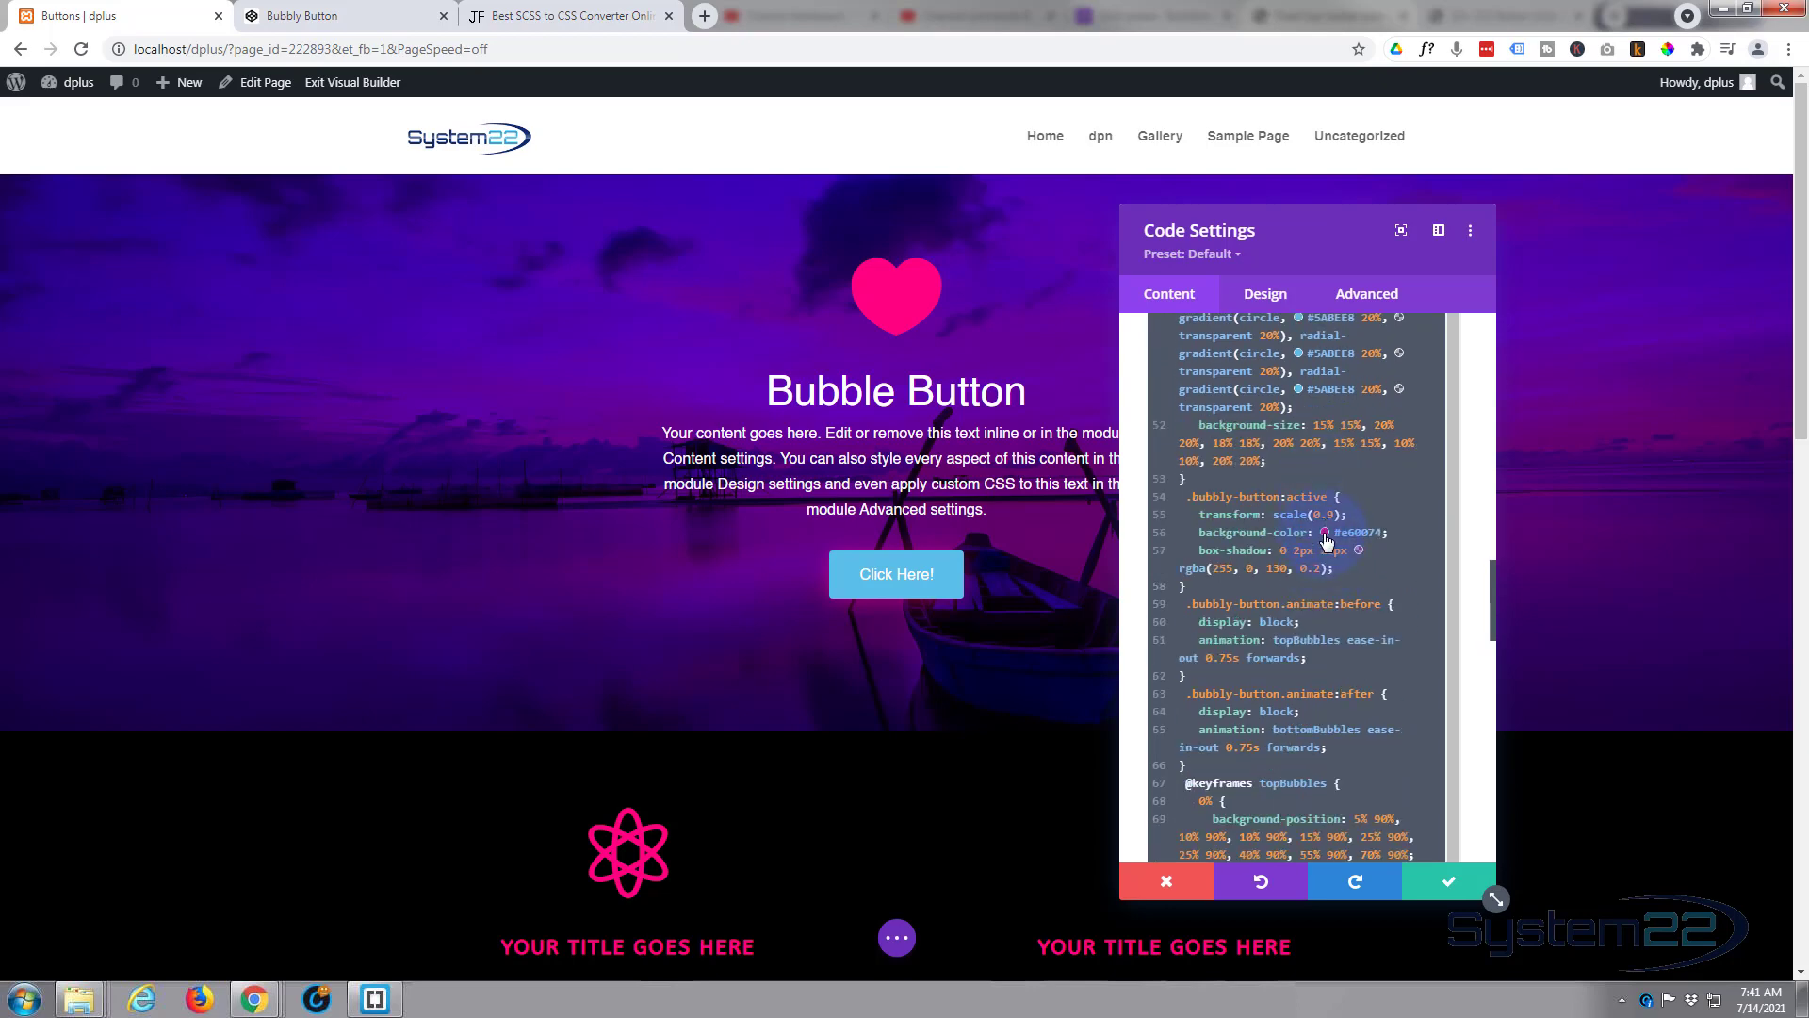
left_click(1324, 533)
left_click(1355, 529)
left_click_drag(1337, 533, 1381, 532)
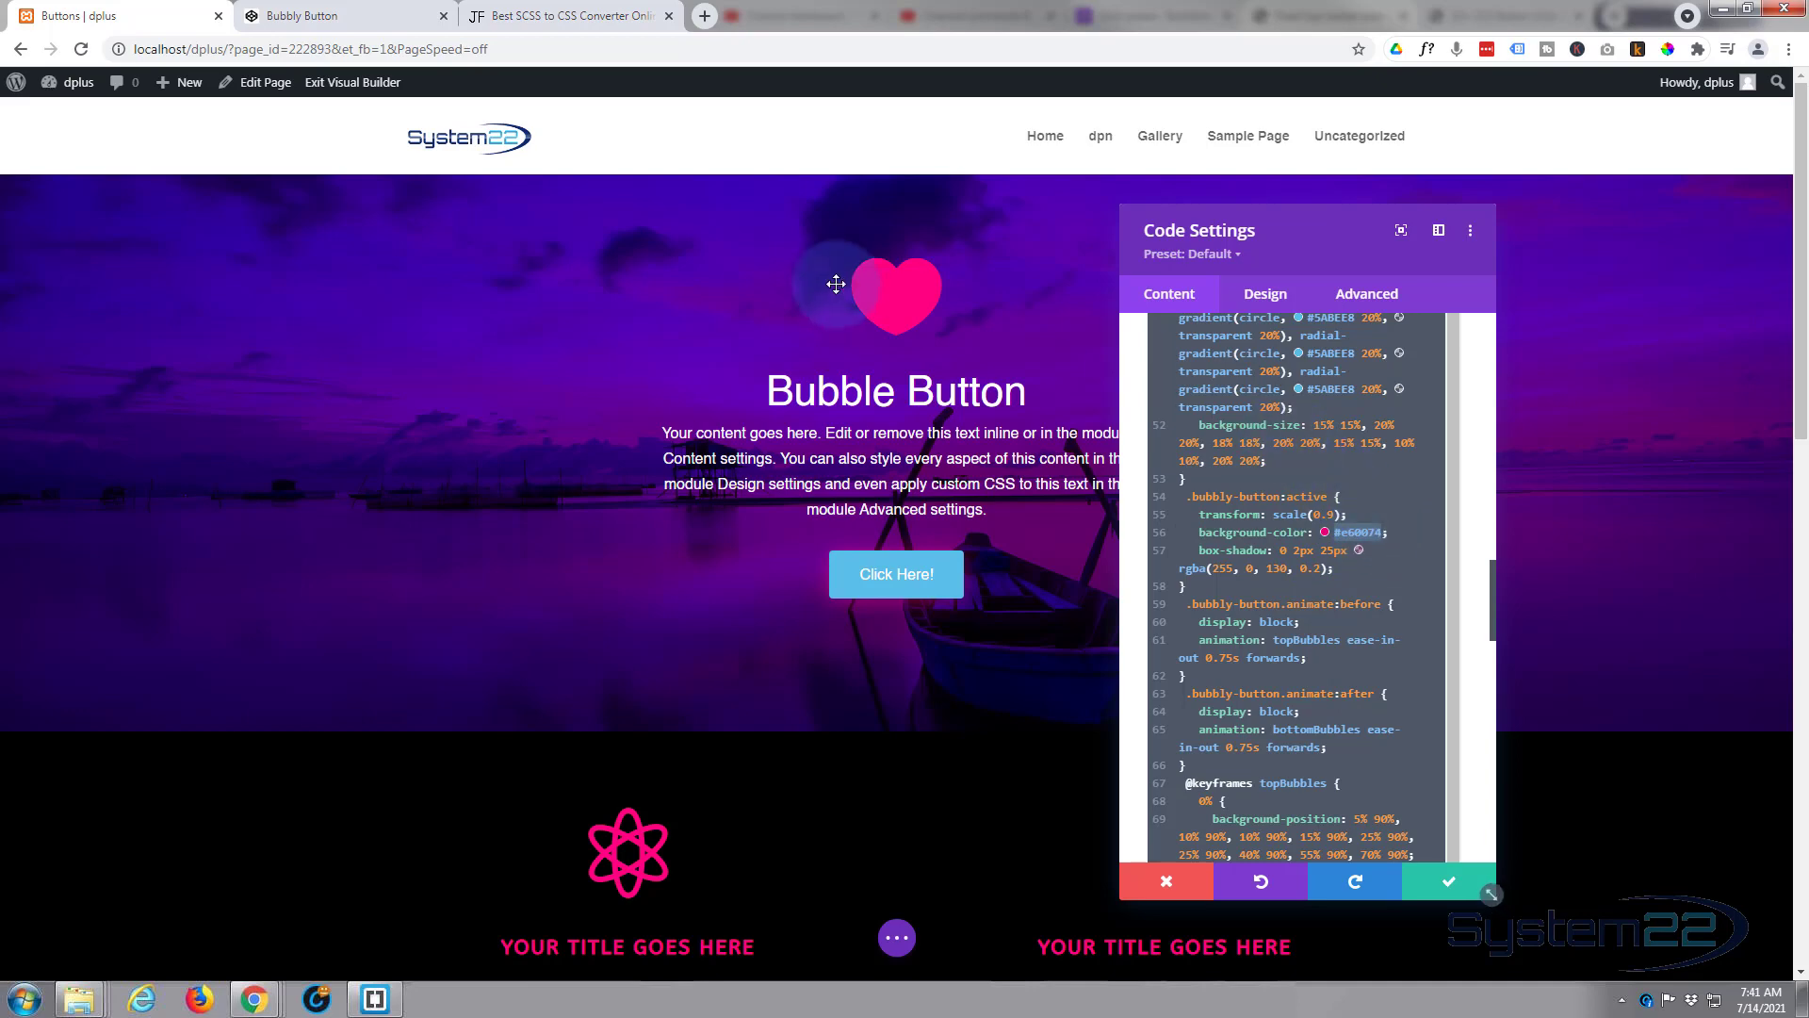
left_click(375, 999)
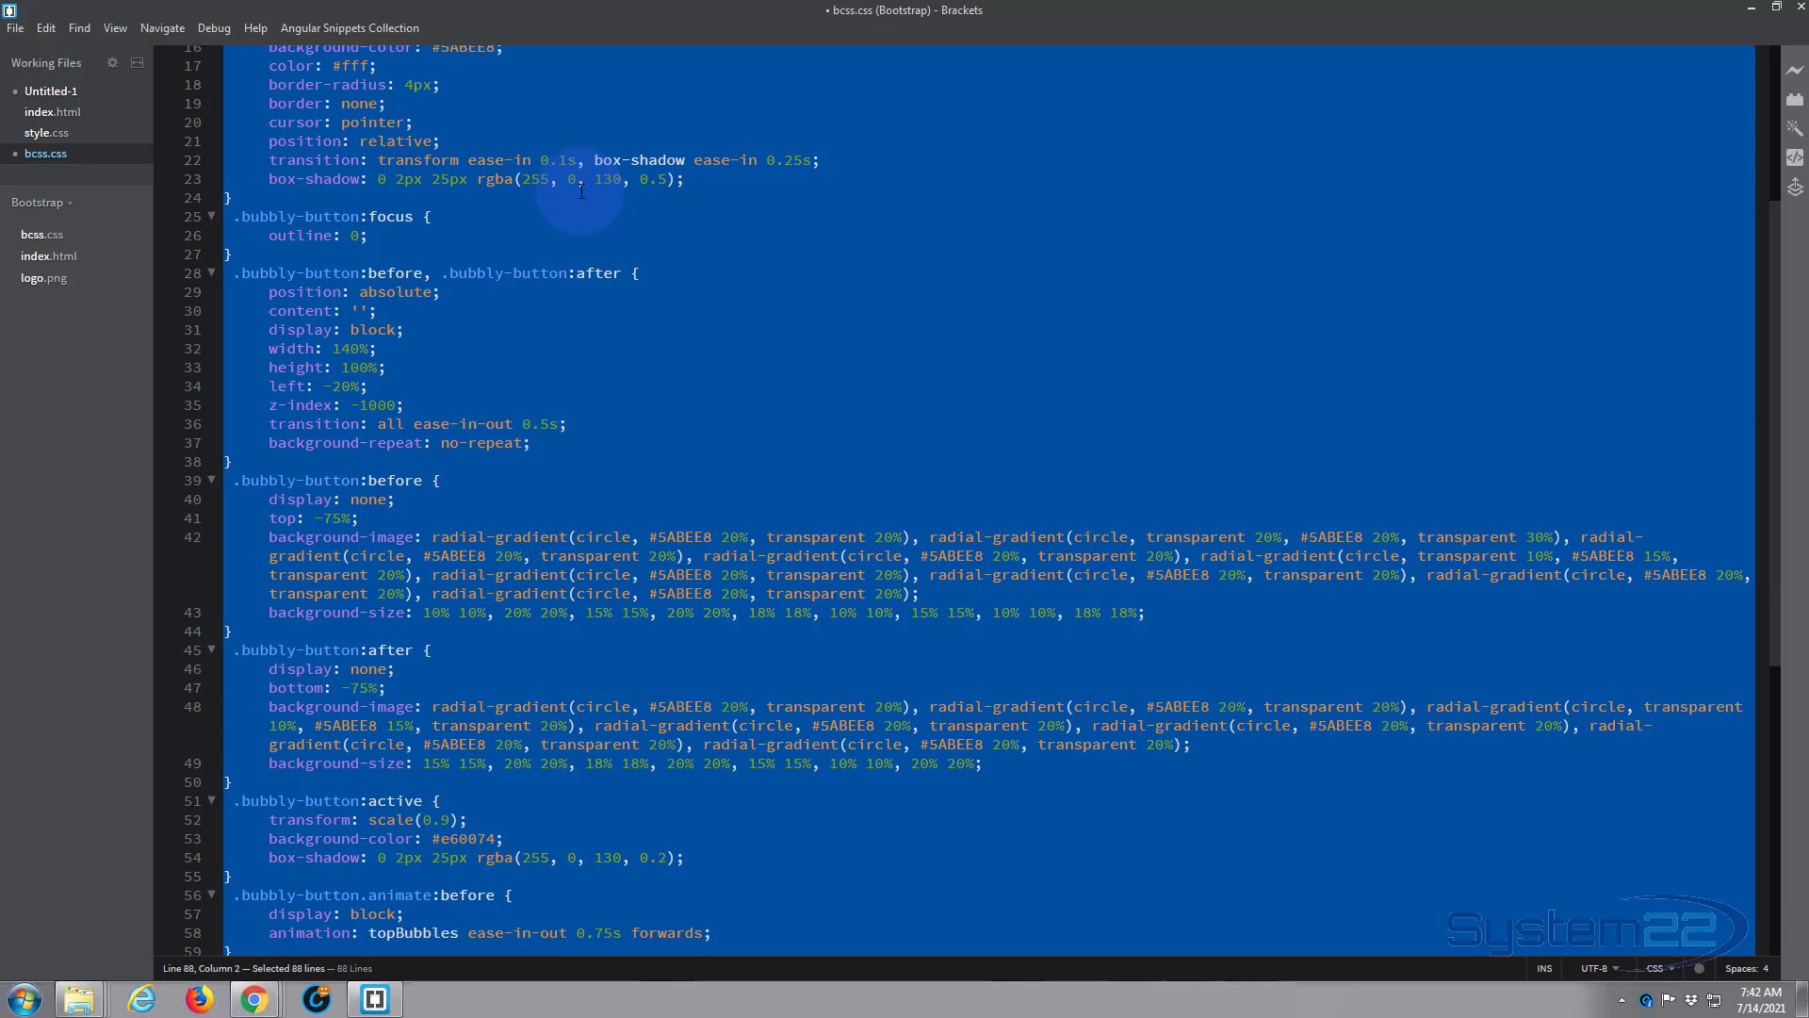
left_click(645, 384)
left_click_drag(666, 536, 691, 536)
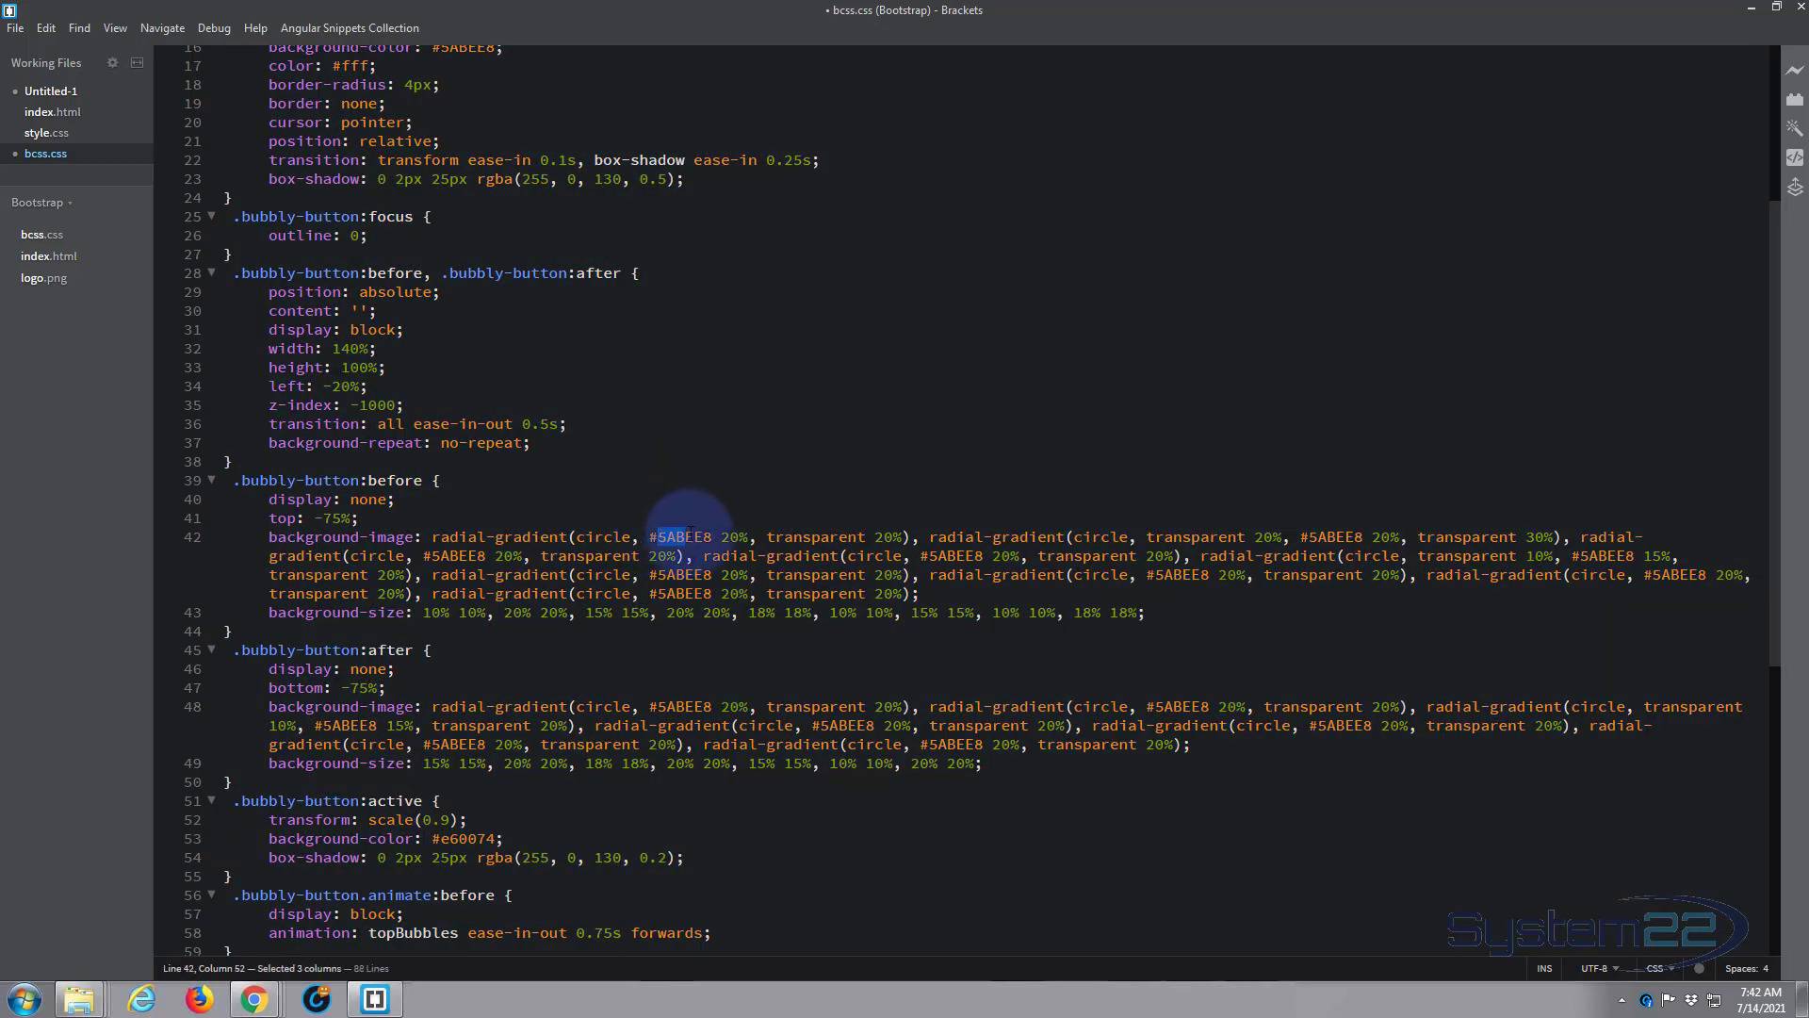
key("shift+Right")
key("shift+Right")
double_click(652, 536)
key("ctrl+c")
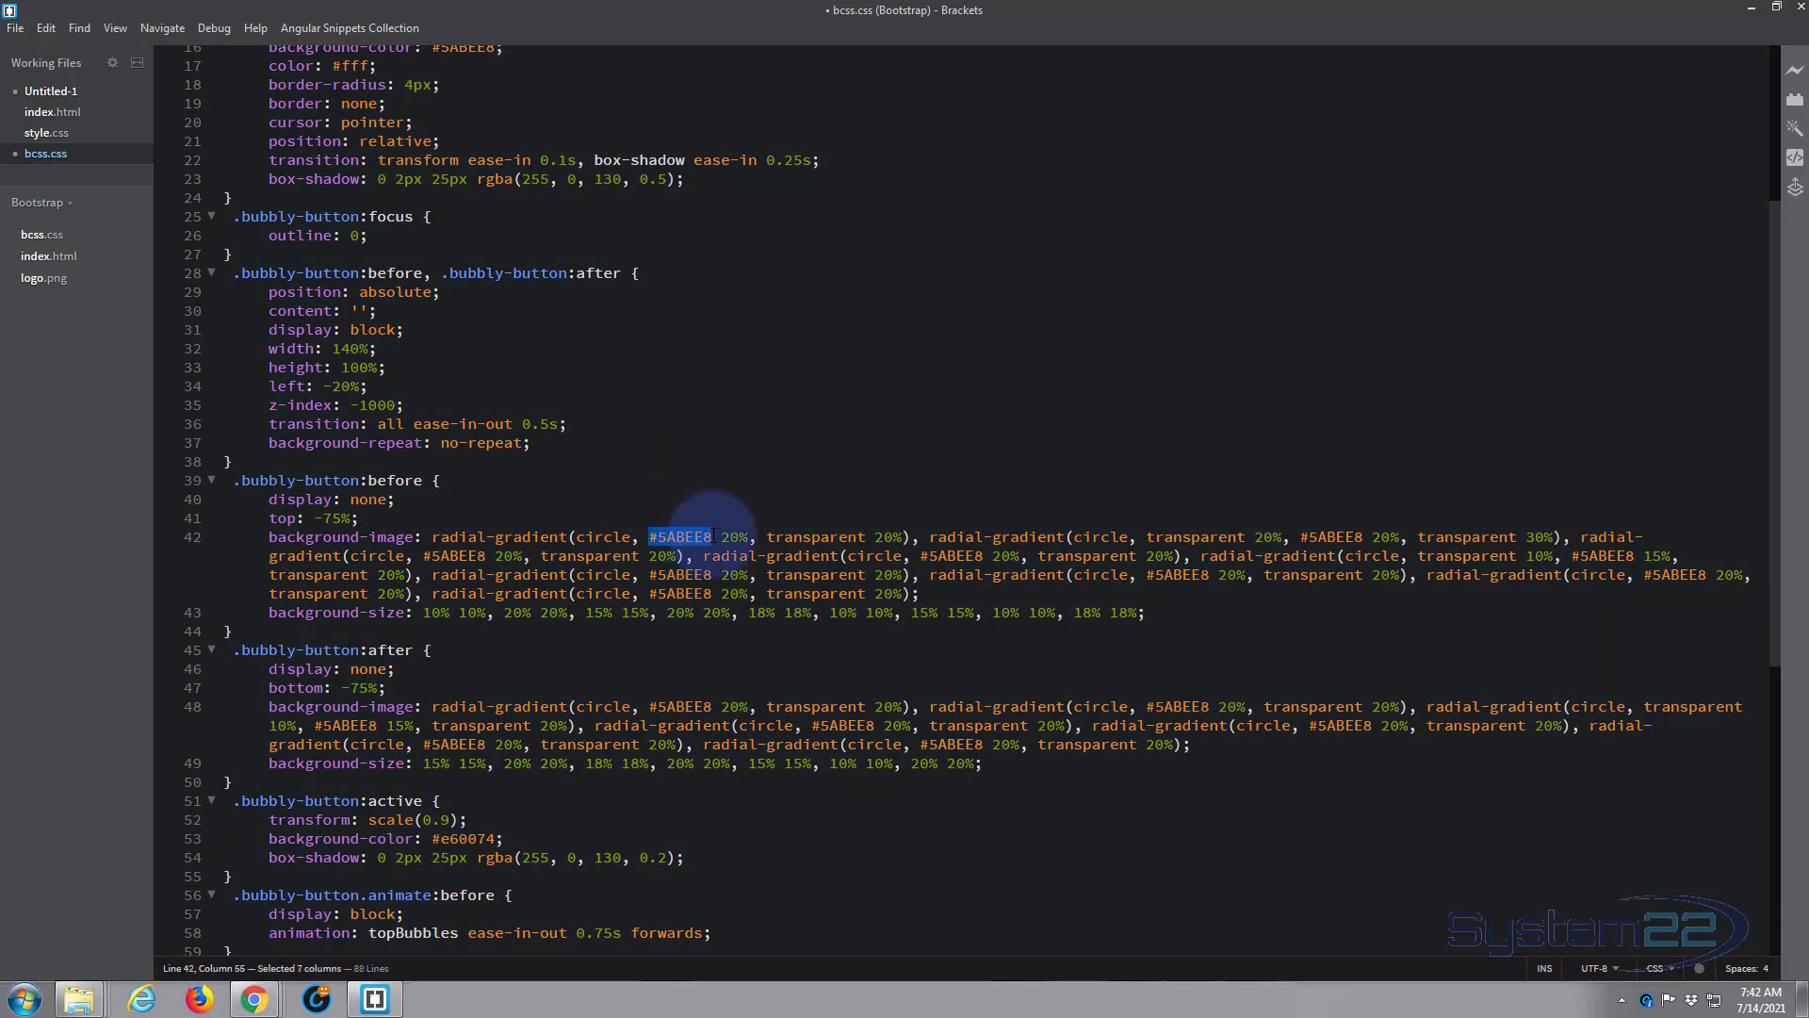
key("alt+Tab")
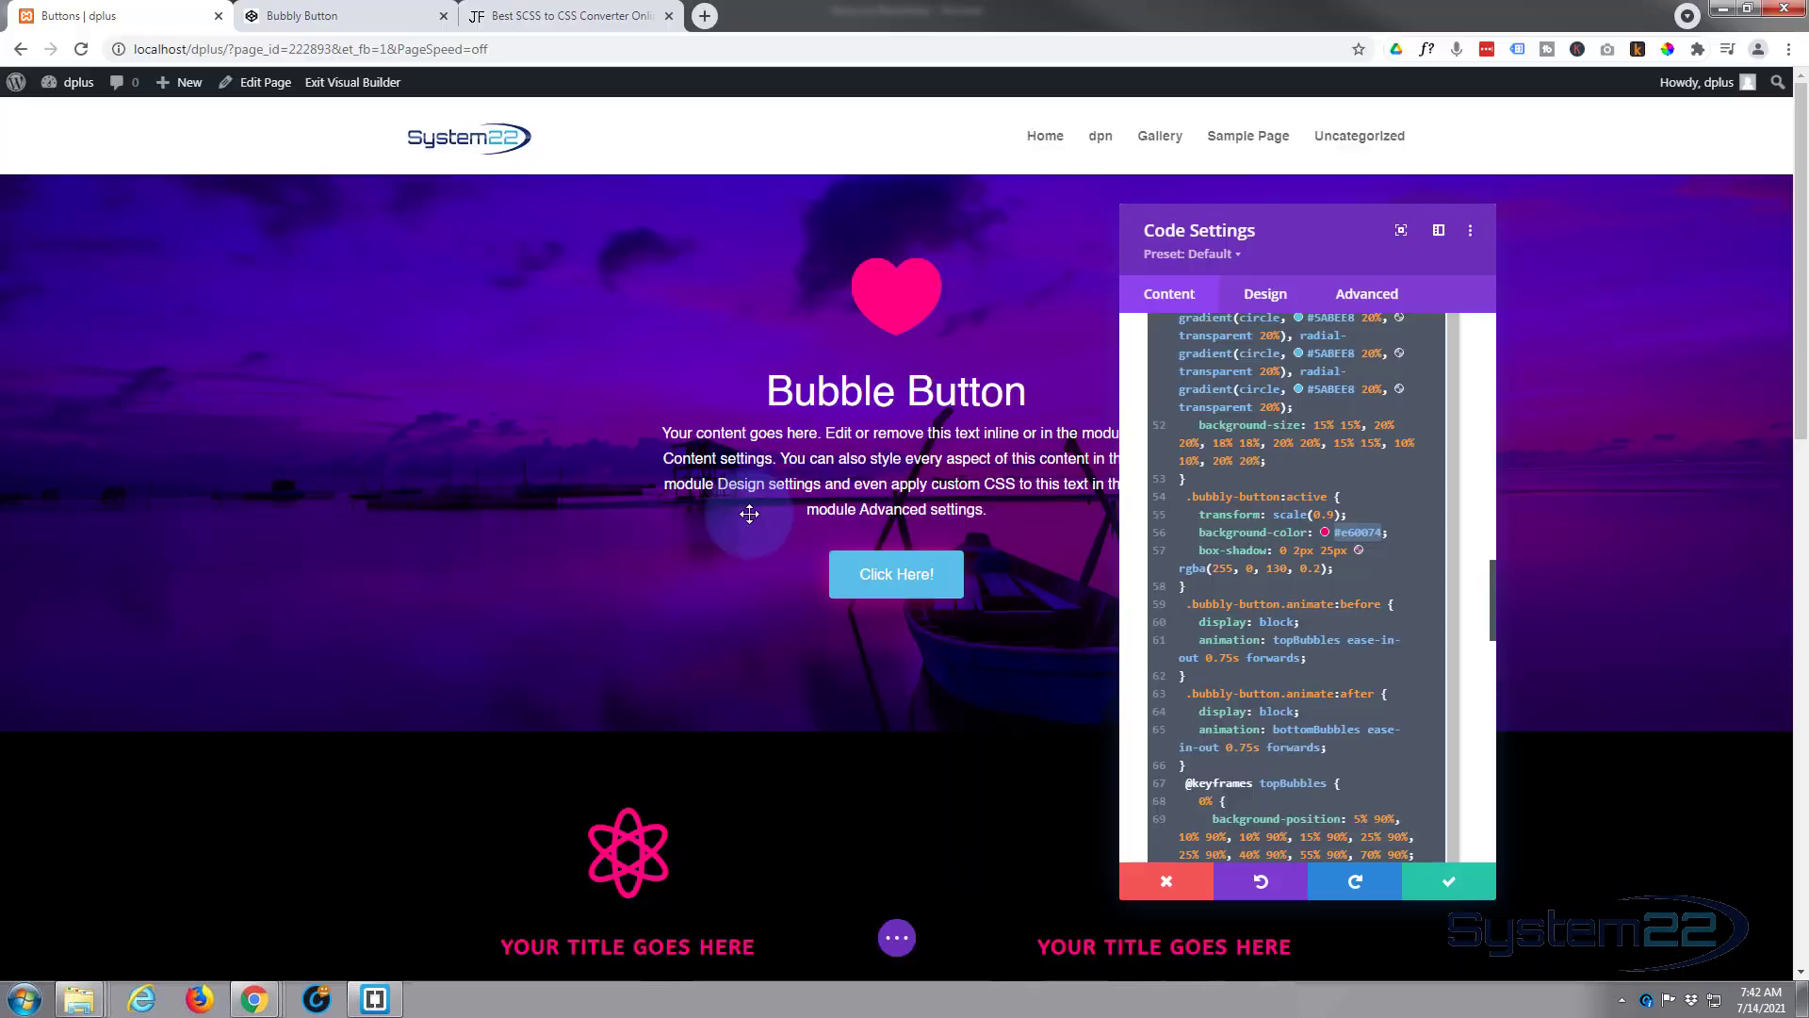
Step: Replace the #e60074 colour value with #5ABEE8 in the code module CSS
left_click(1337, 534)
left_click_drag(1336, 533, 1383, 534)
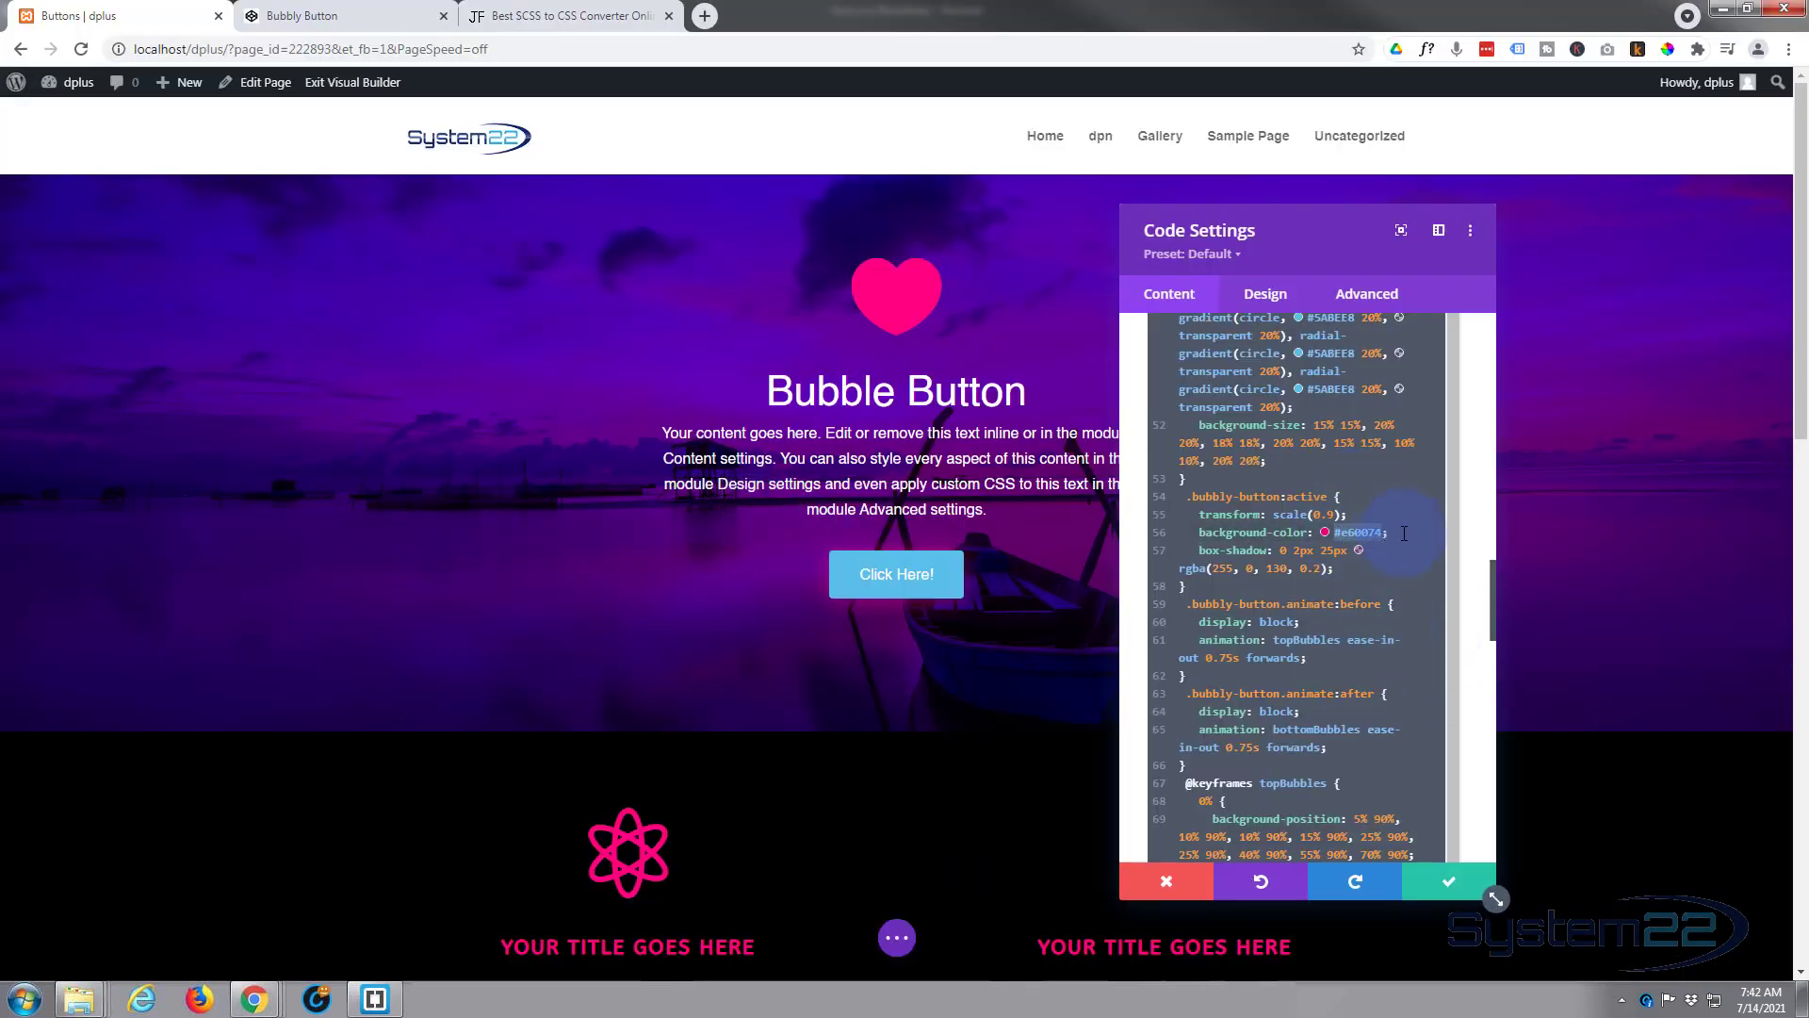
key("ctrl+v")
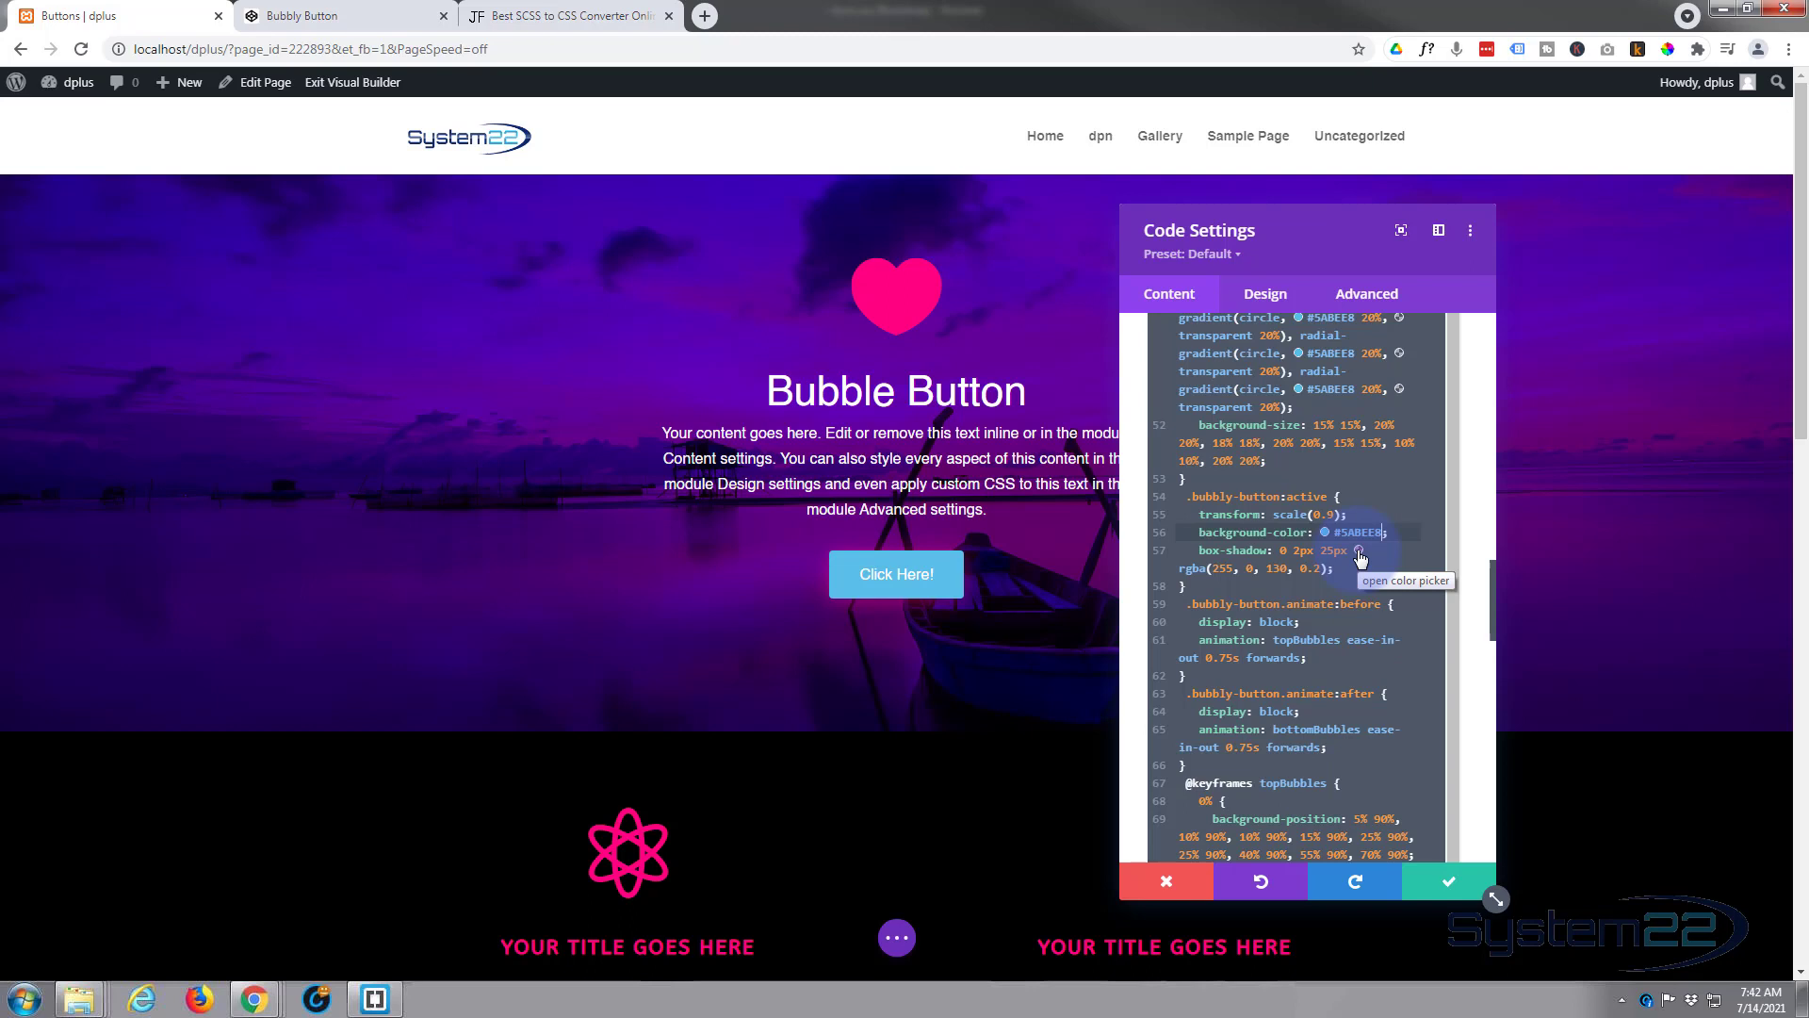
Step: Change the pressed-state box-shadow colour from pink to cyan
left_click(1358, 551)
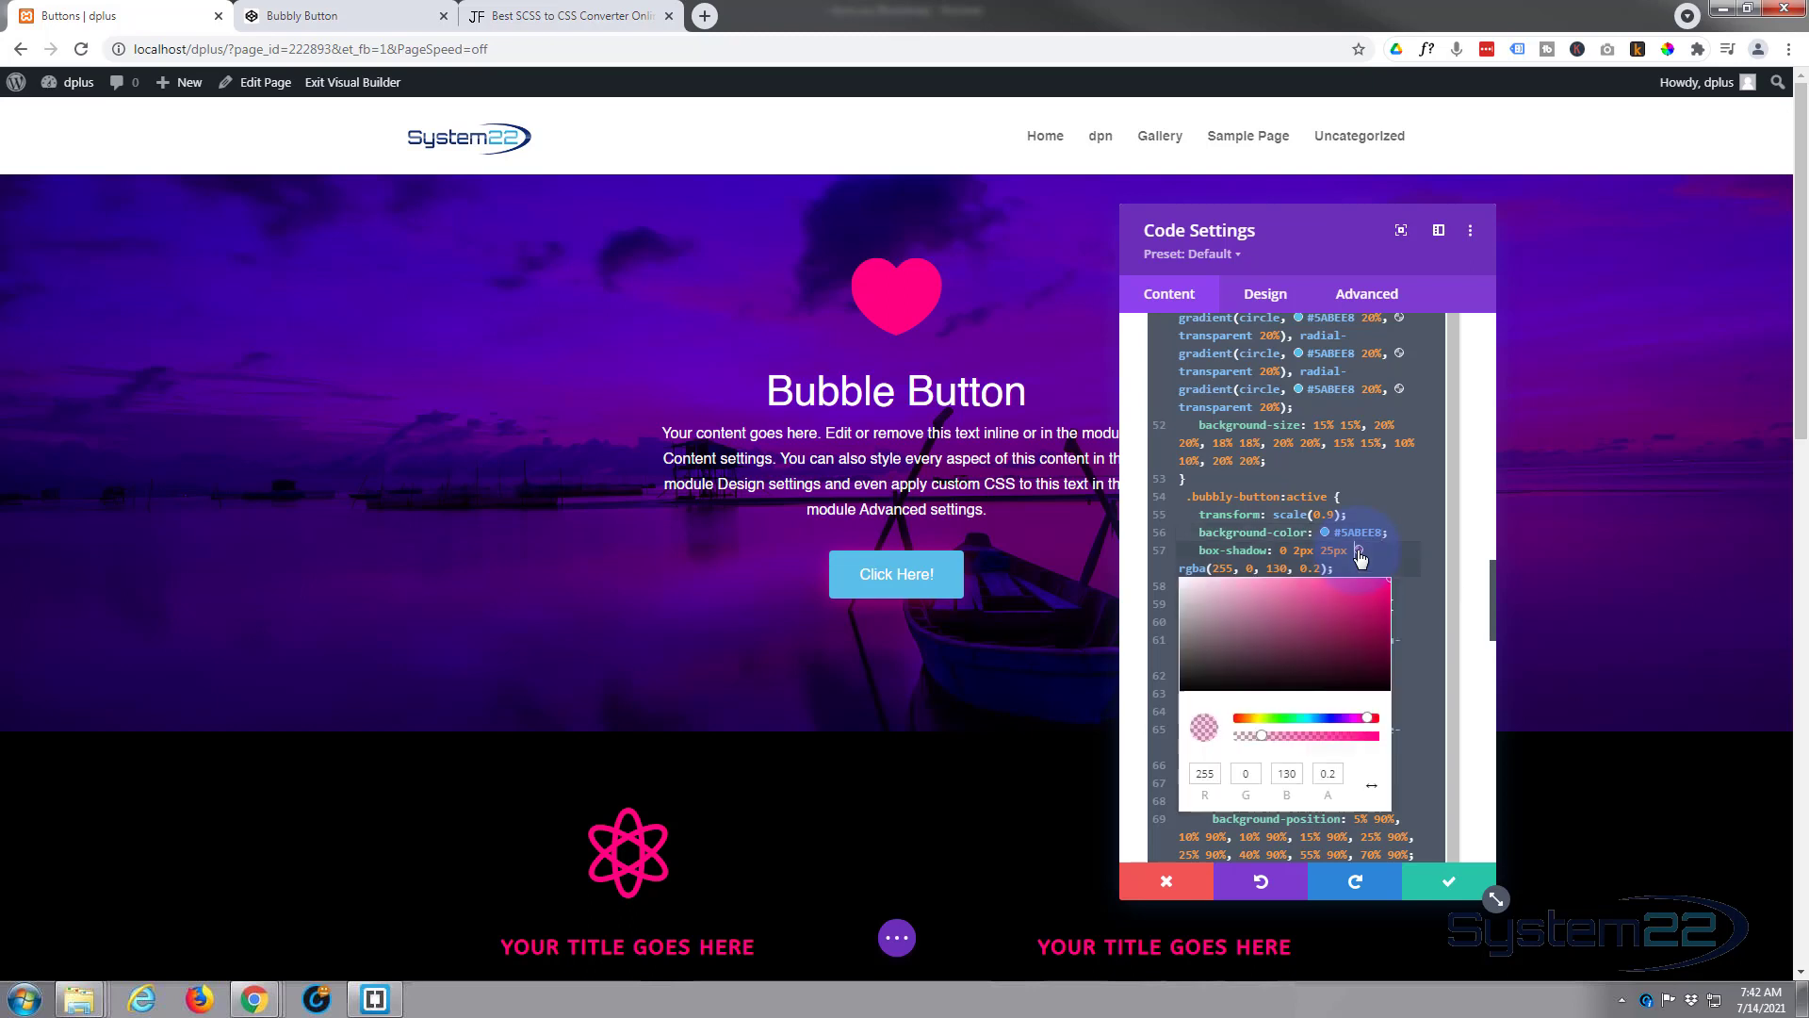
left_click(1358, 551)
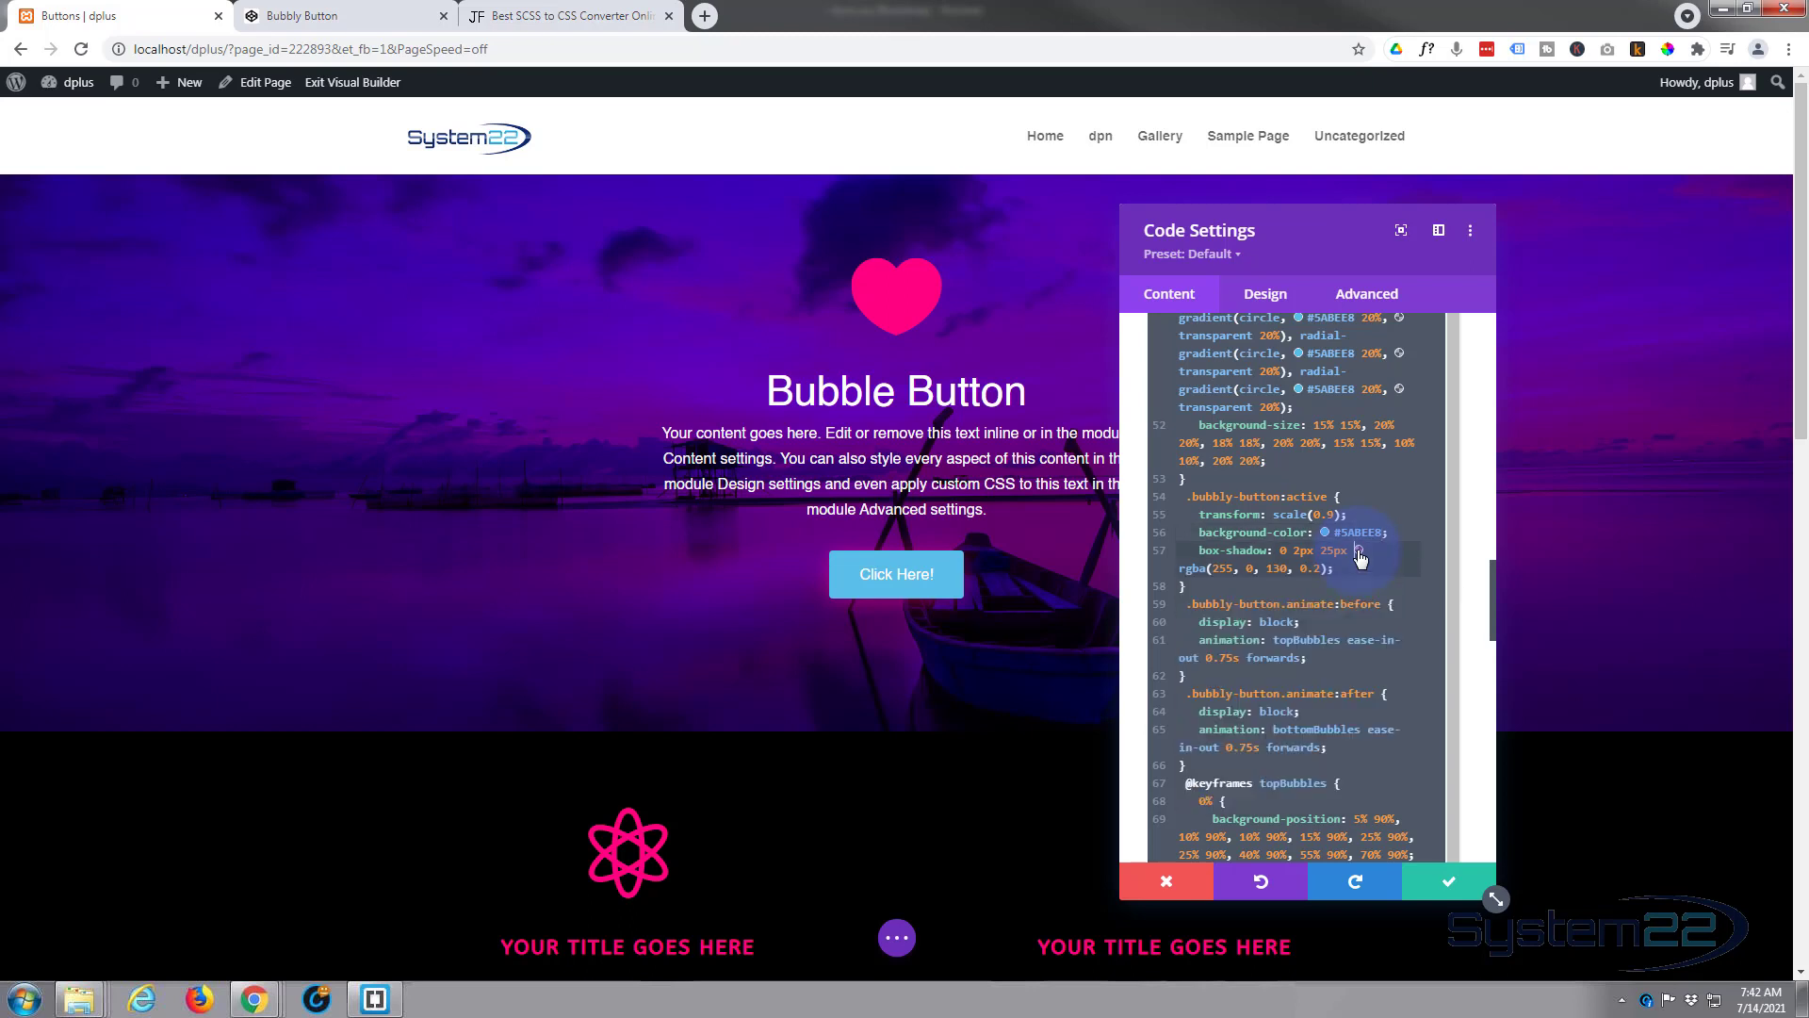
left_click(1357, 551)
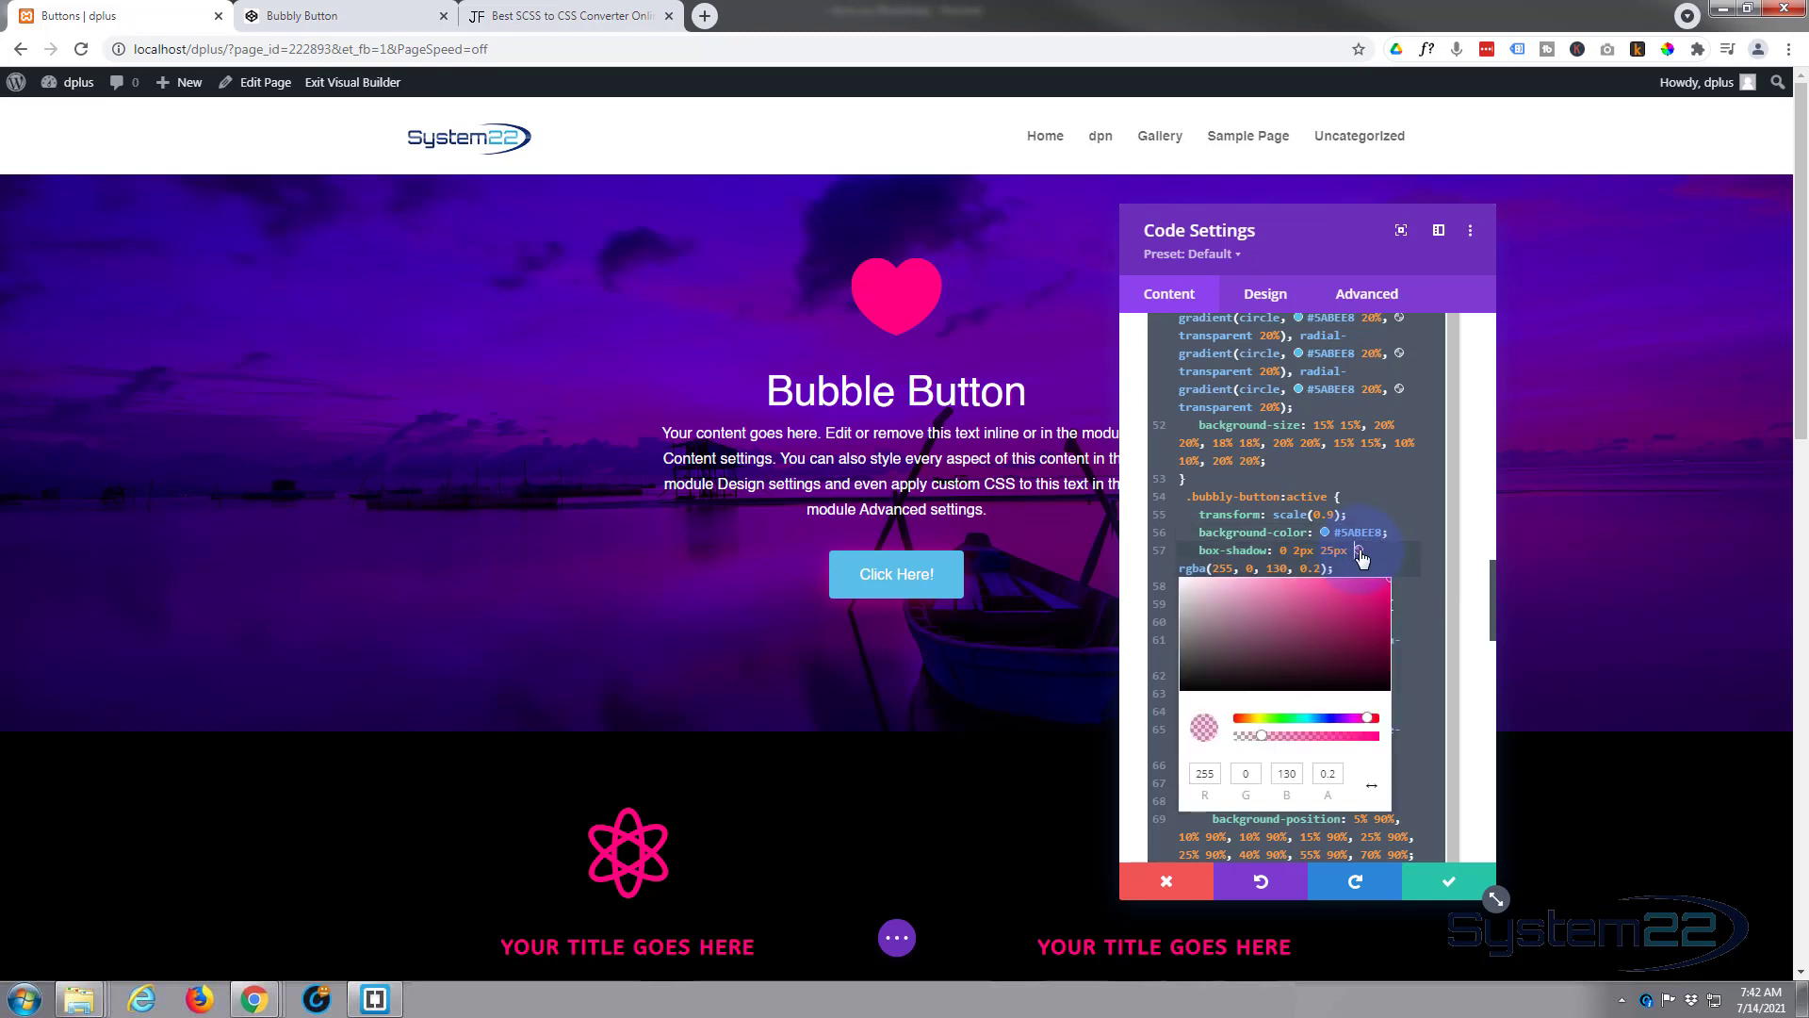
left_click(1317, 724)
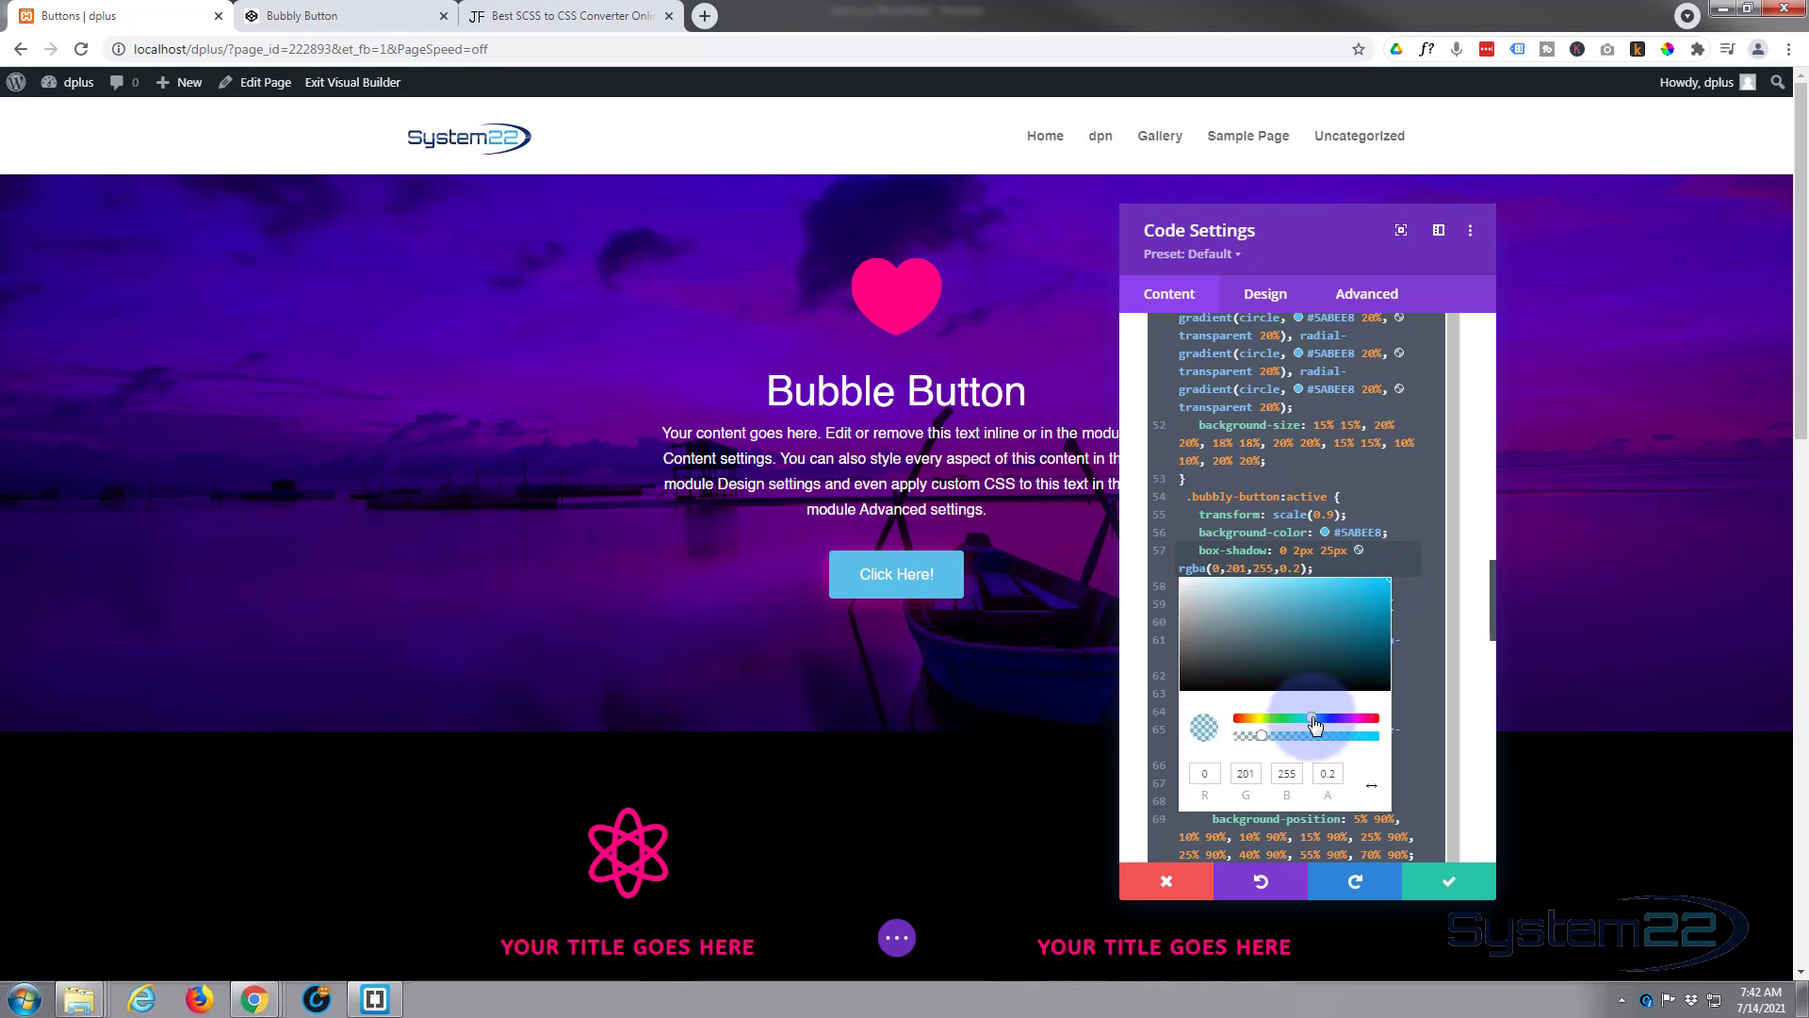
left_click(1413, 554)
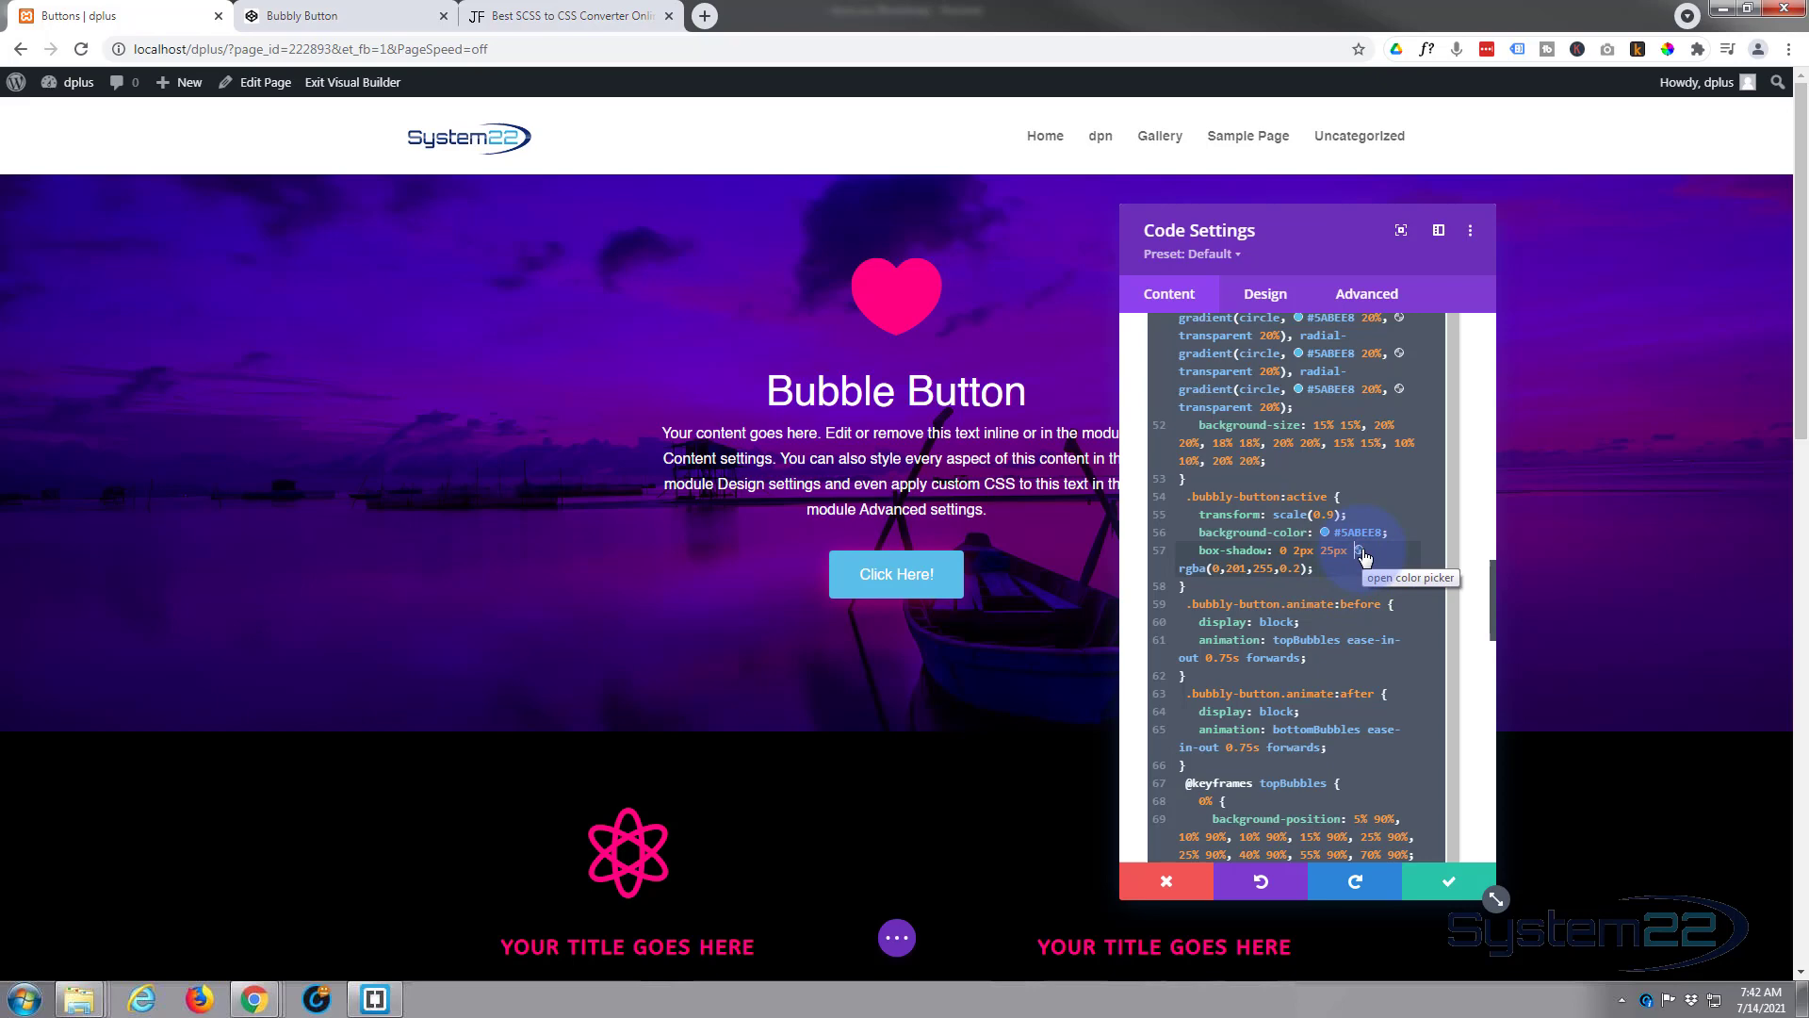
Step: Change the button's resting box-shadow to cyan rgba(0,231,255,0.5)
scroll(1363, 594, "up", 1)
scroll(1363, 643, "up", 10)
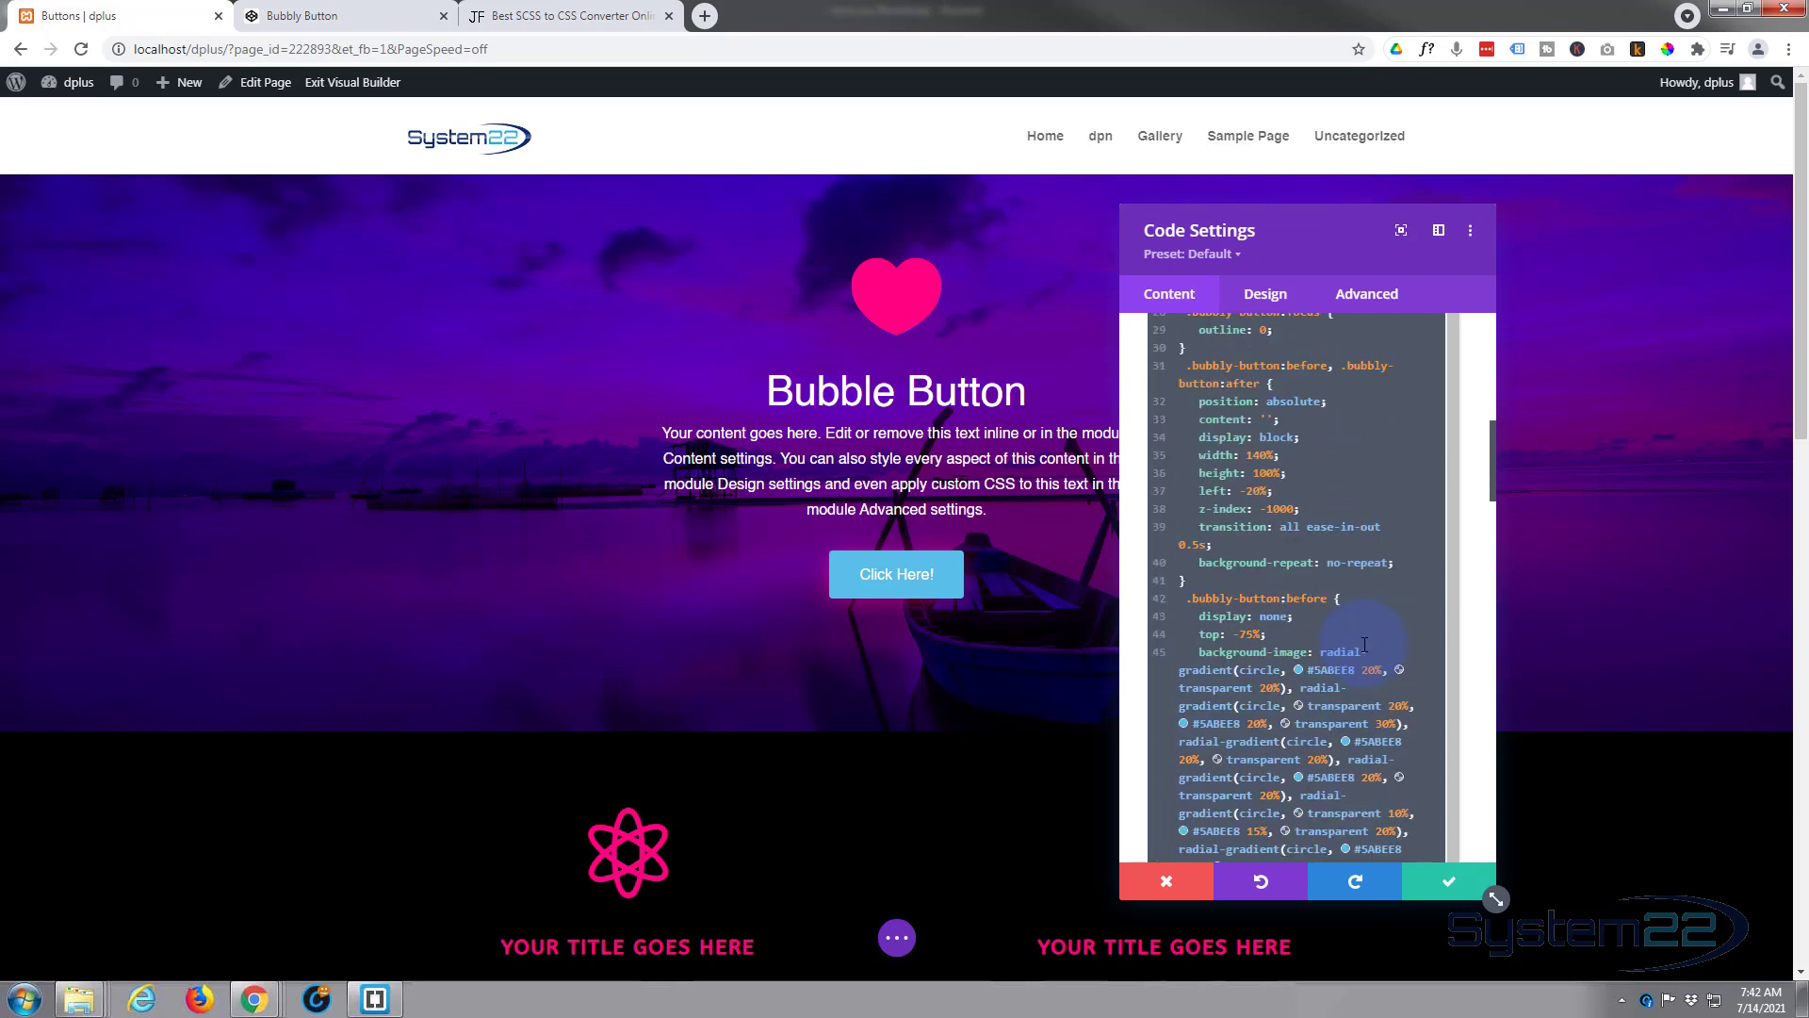
scroll(1364, 645, "up", 6)
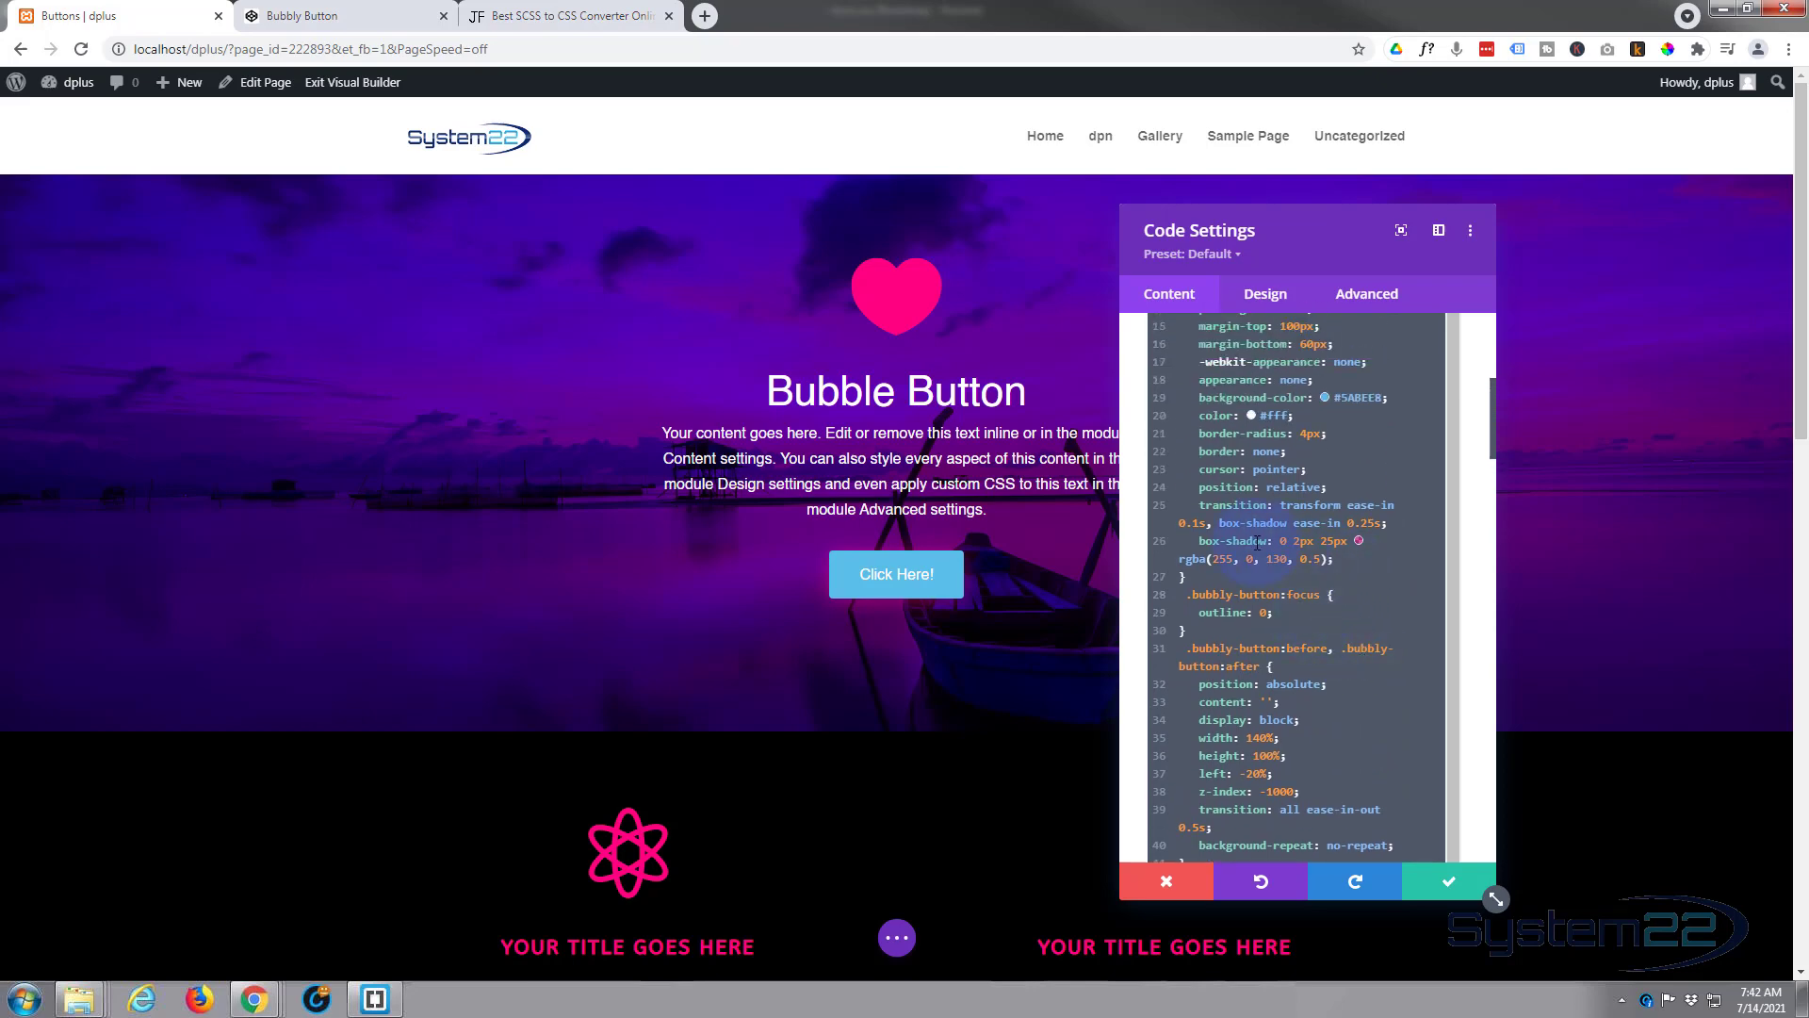
left_click(1358, 541)
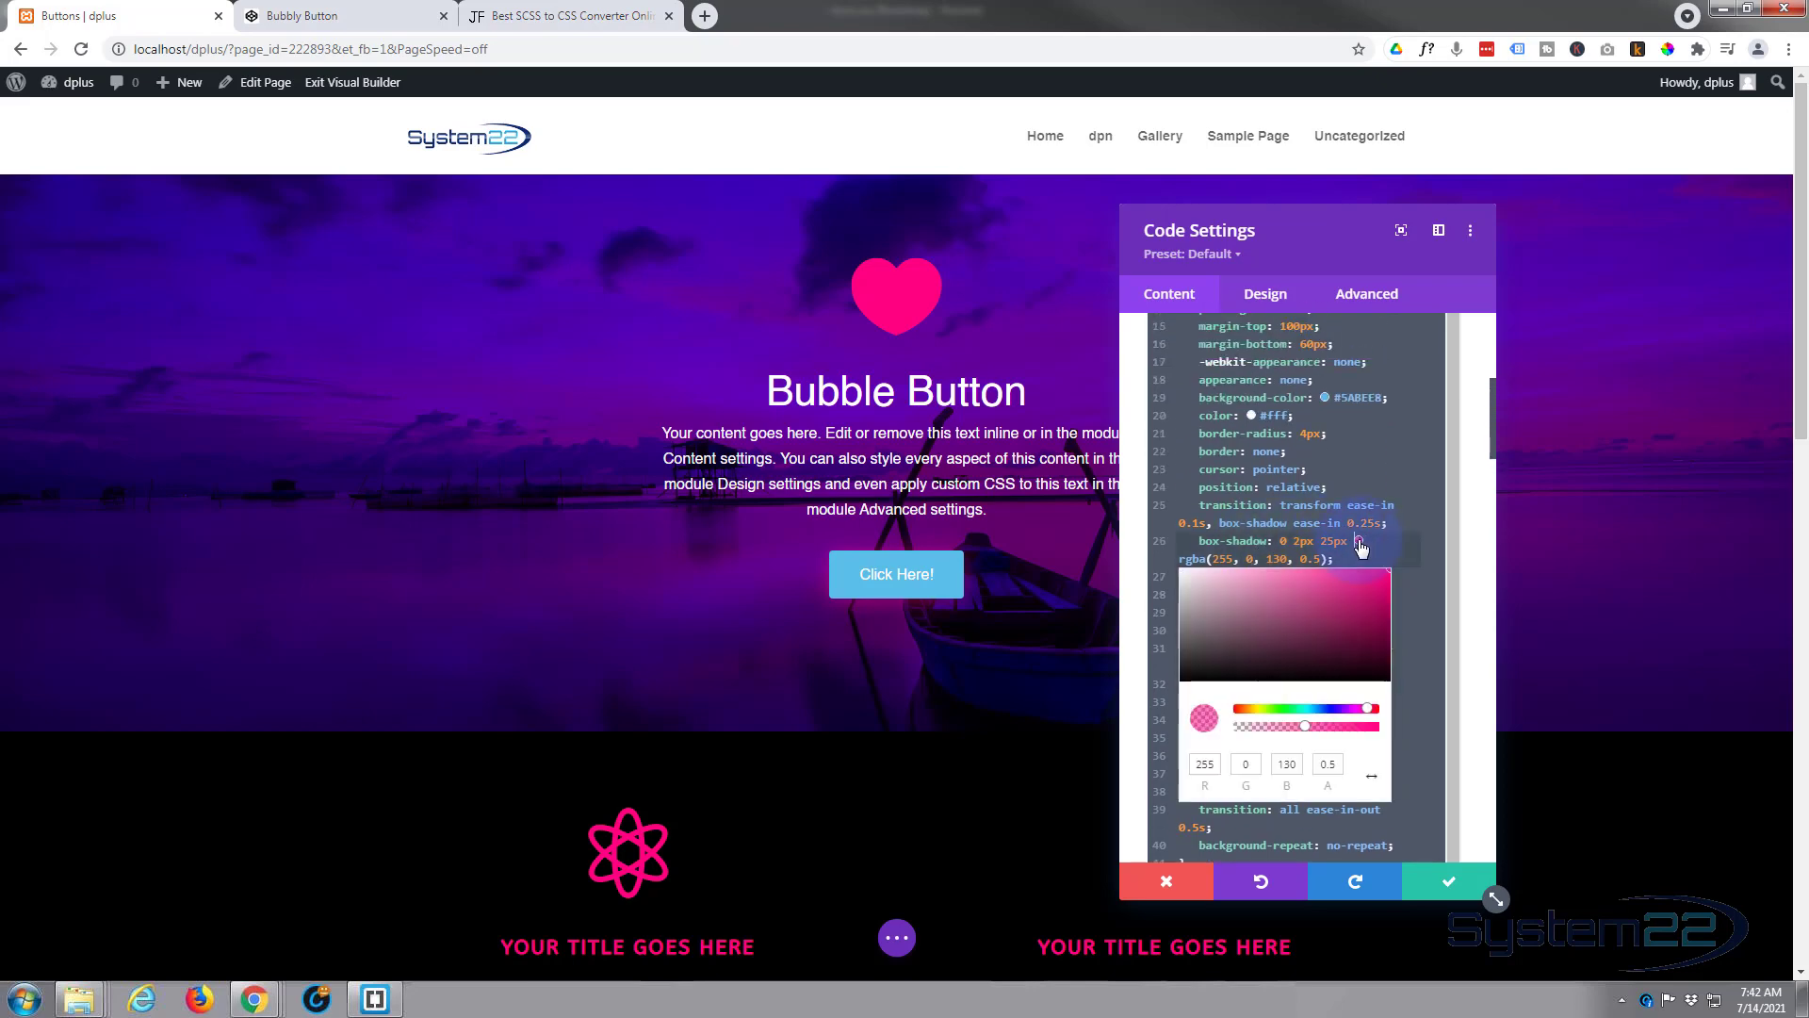
left_click(1311, 708)
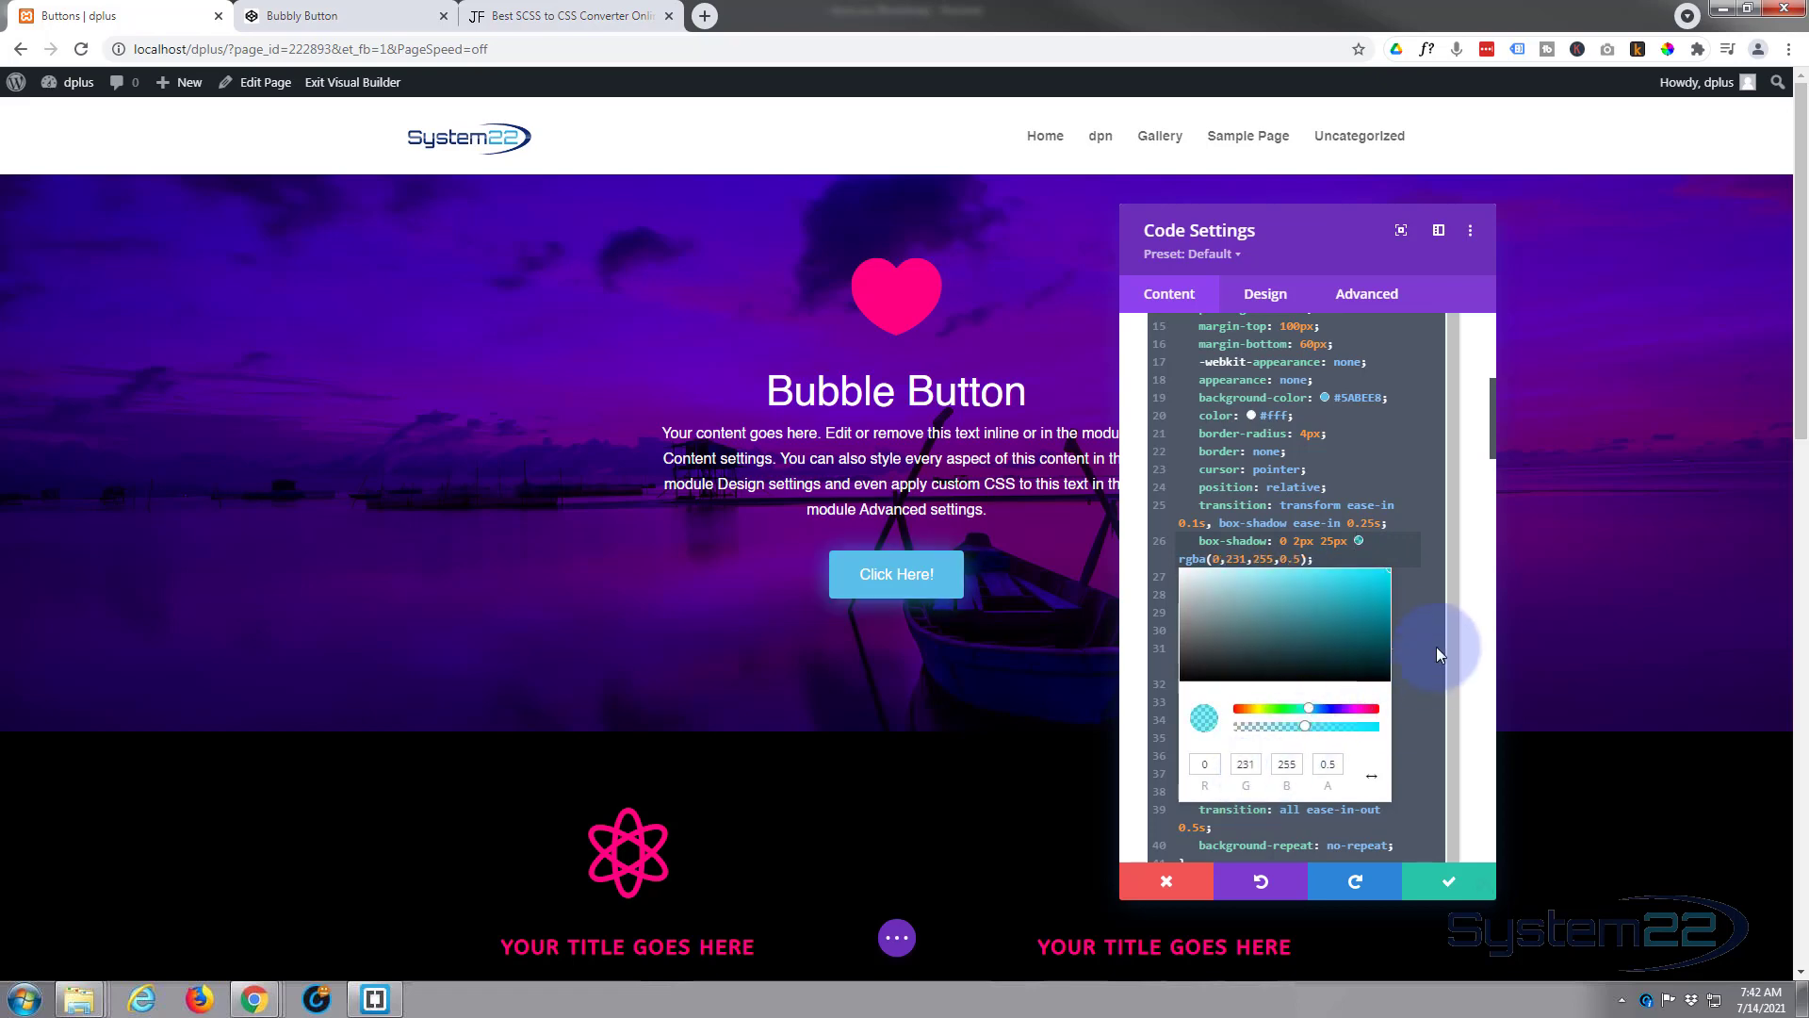
left_click(1416, 628)
scroll(1422, 629, "up", 5)
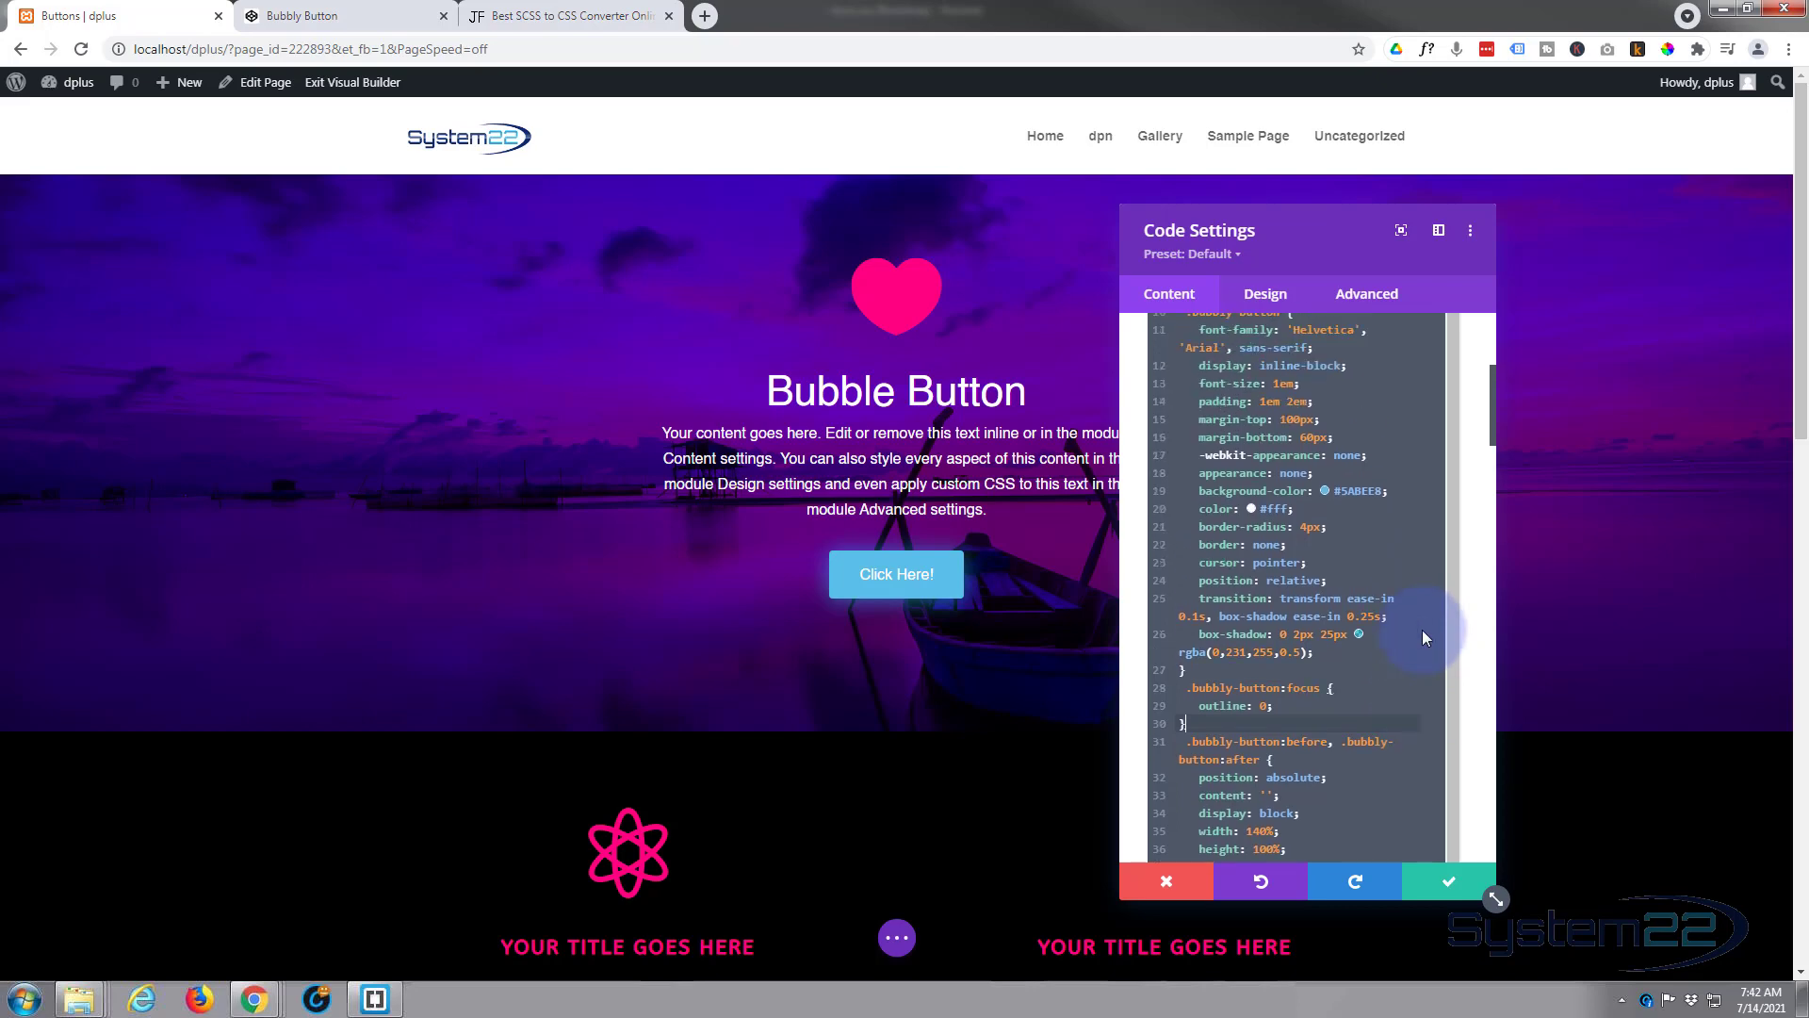
scroll(1421, 629, "up", 2)
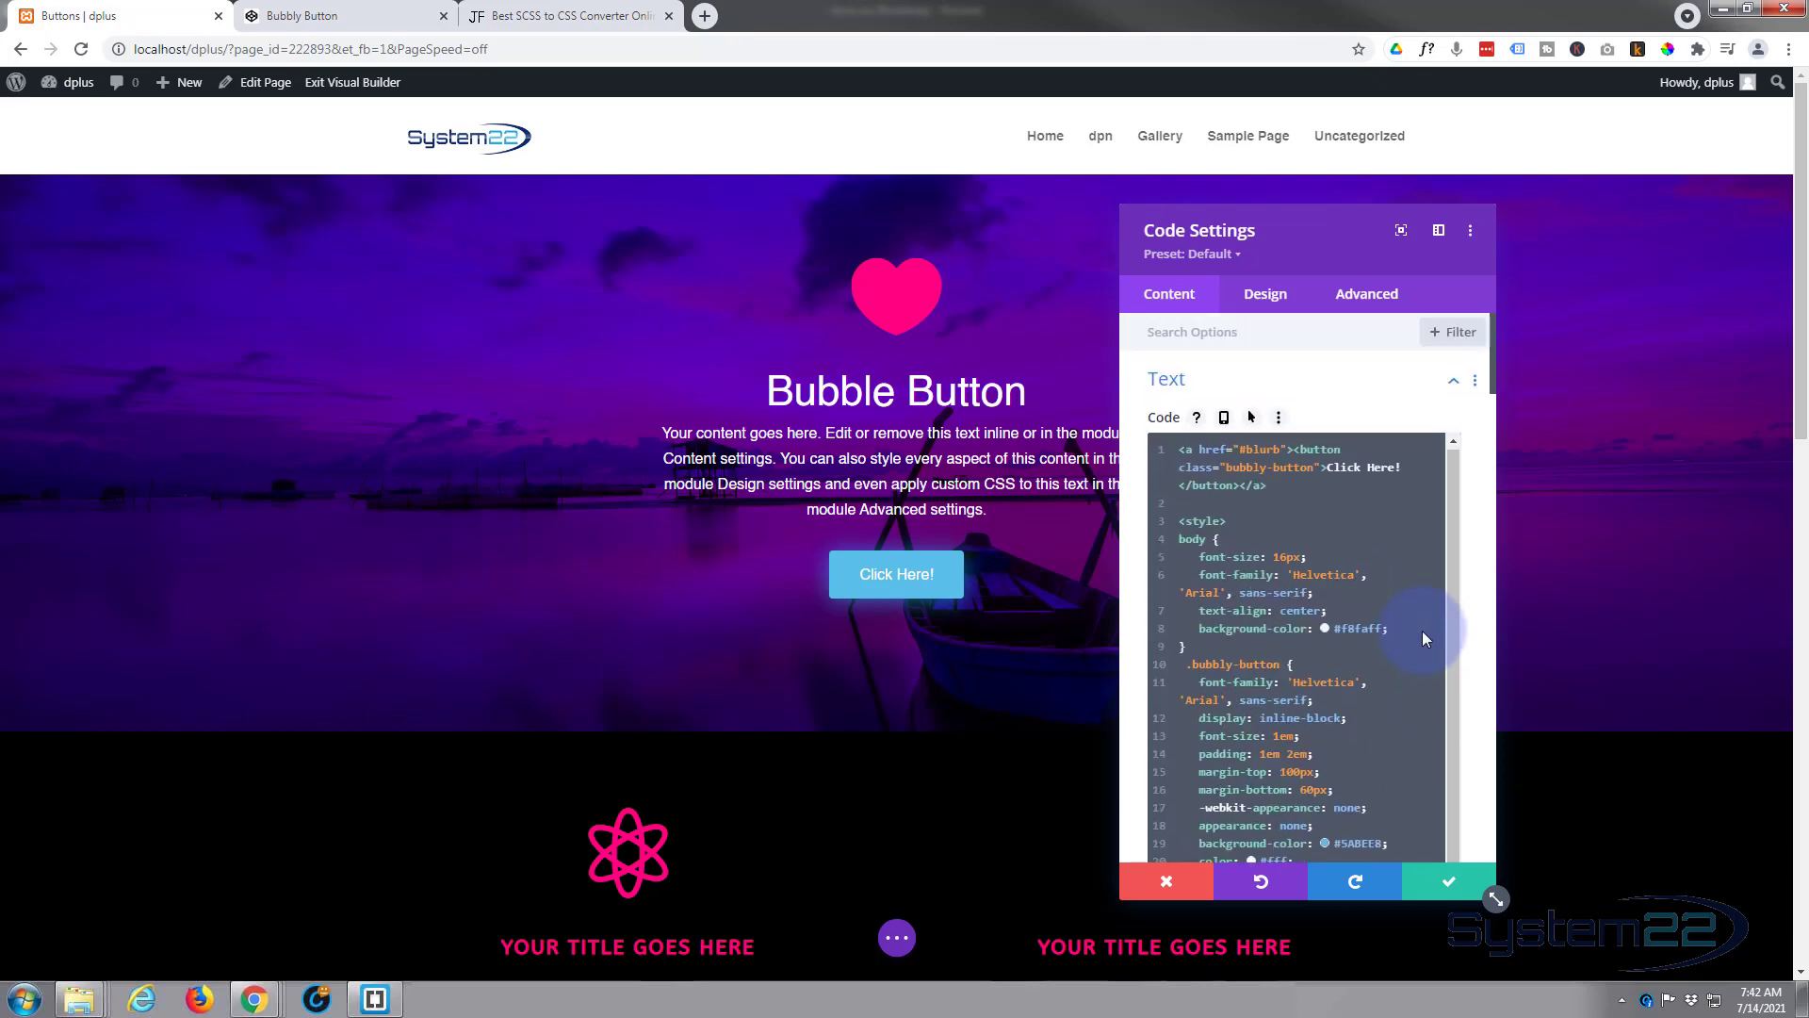
scroll(1422, 630, "down", 1)
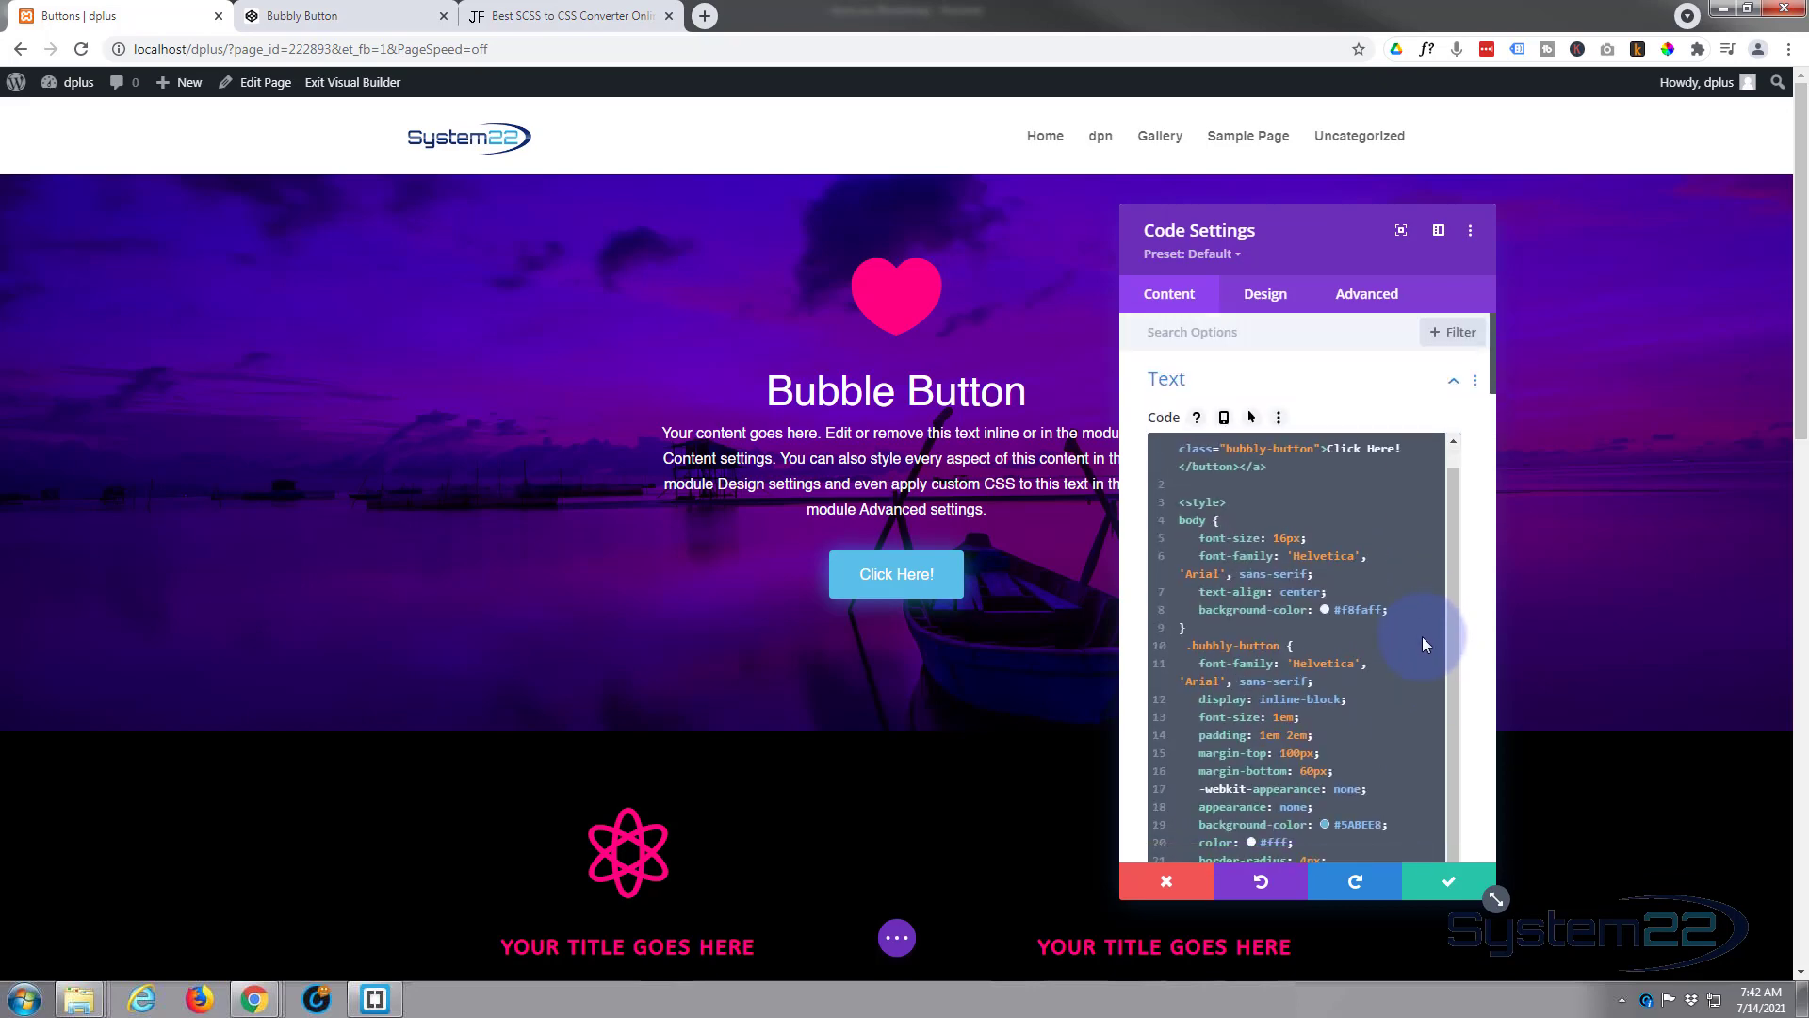
Step: Save the code module and the page draft, then exit the Visual Builder
left_click(1449, 882)
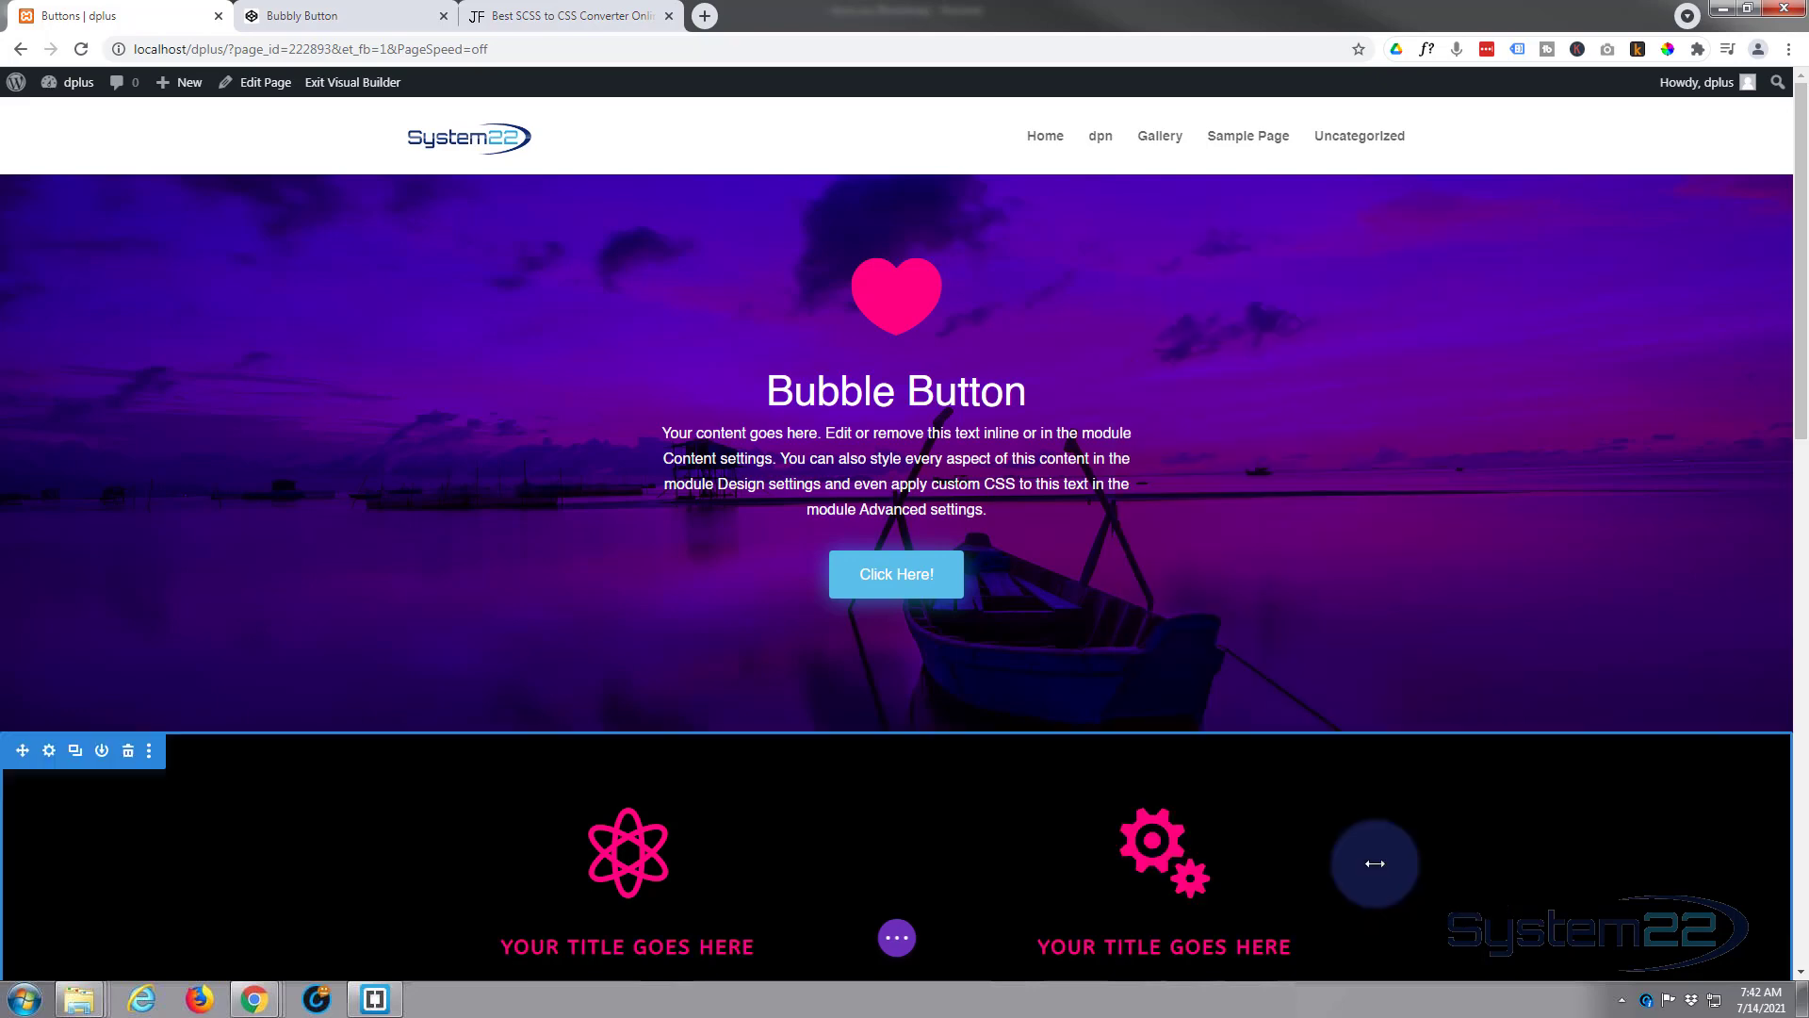
left_click(896, 938)
left_click(1651, 937)
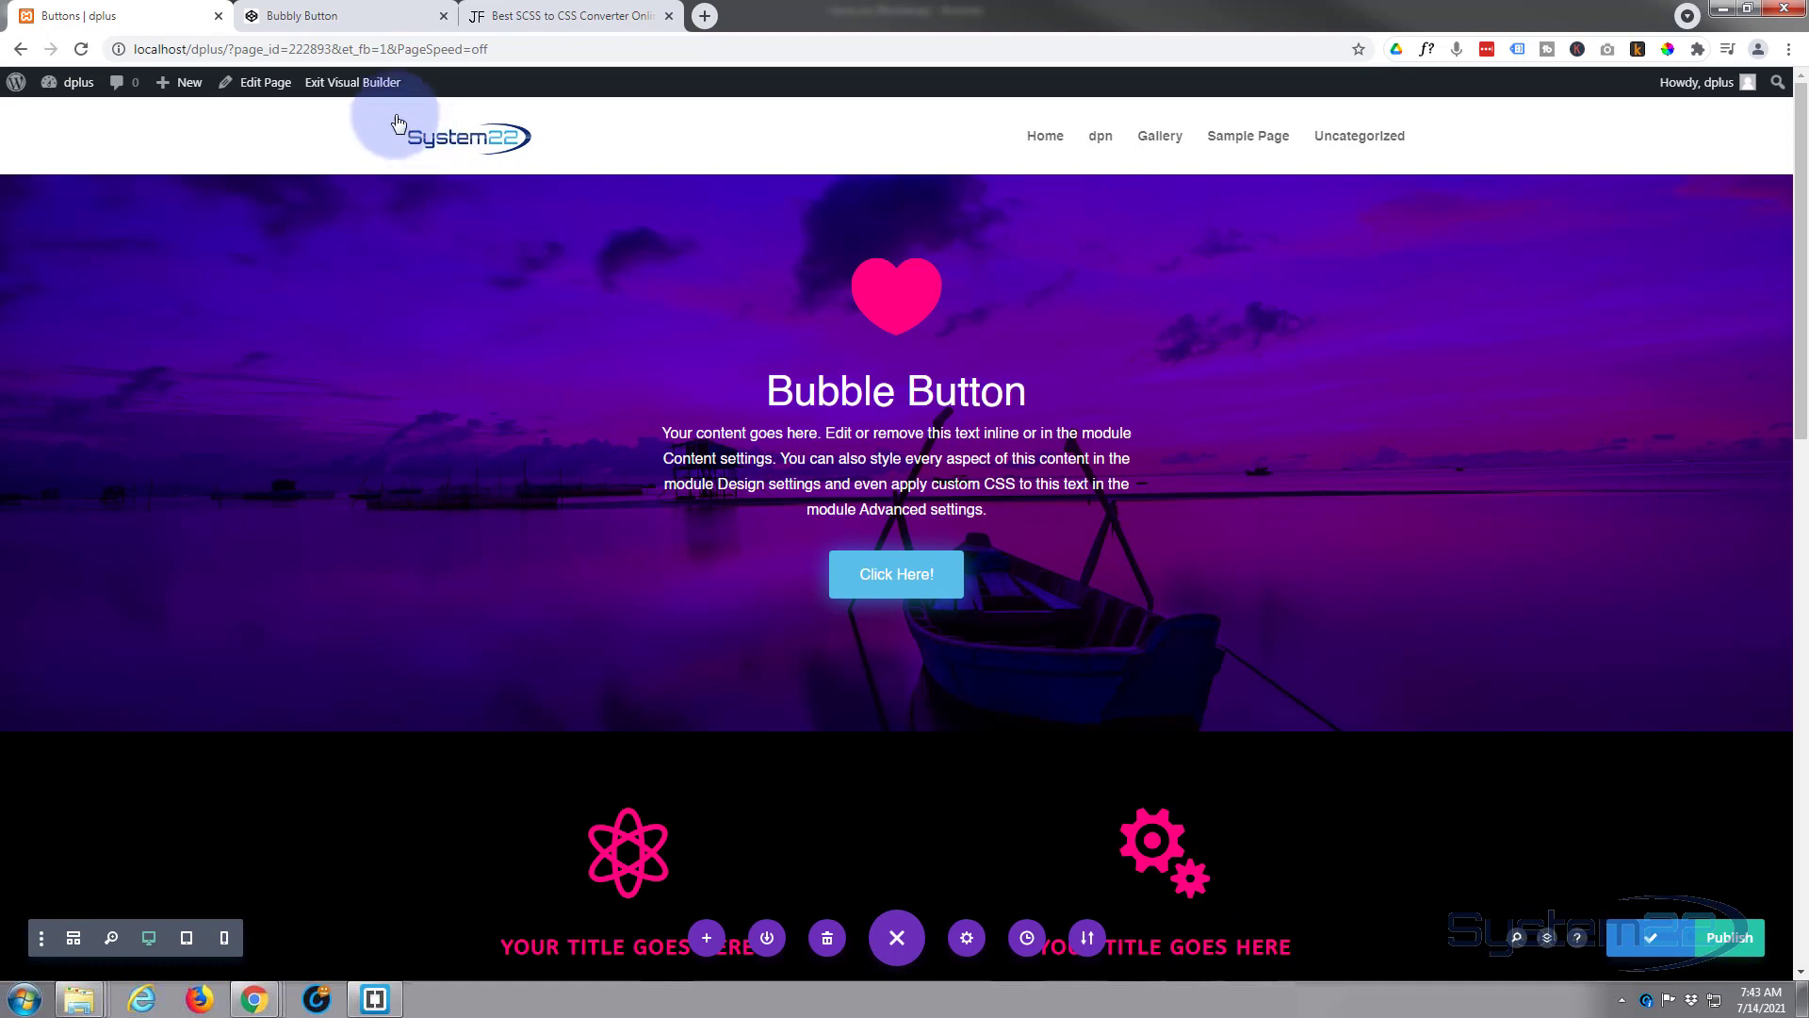
left_click(342, 87)
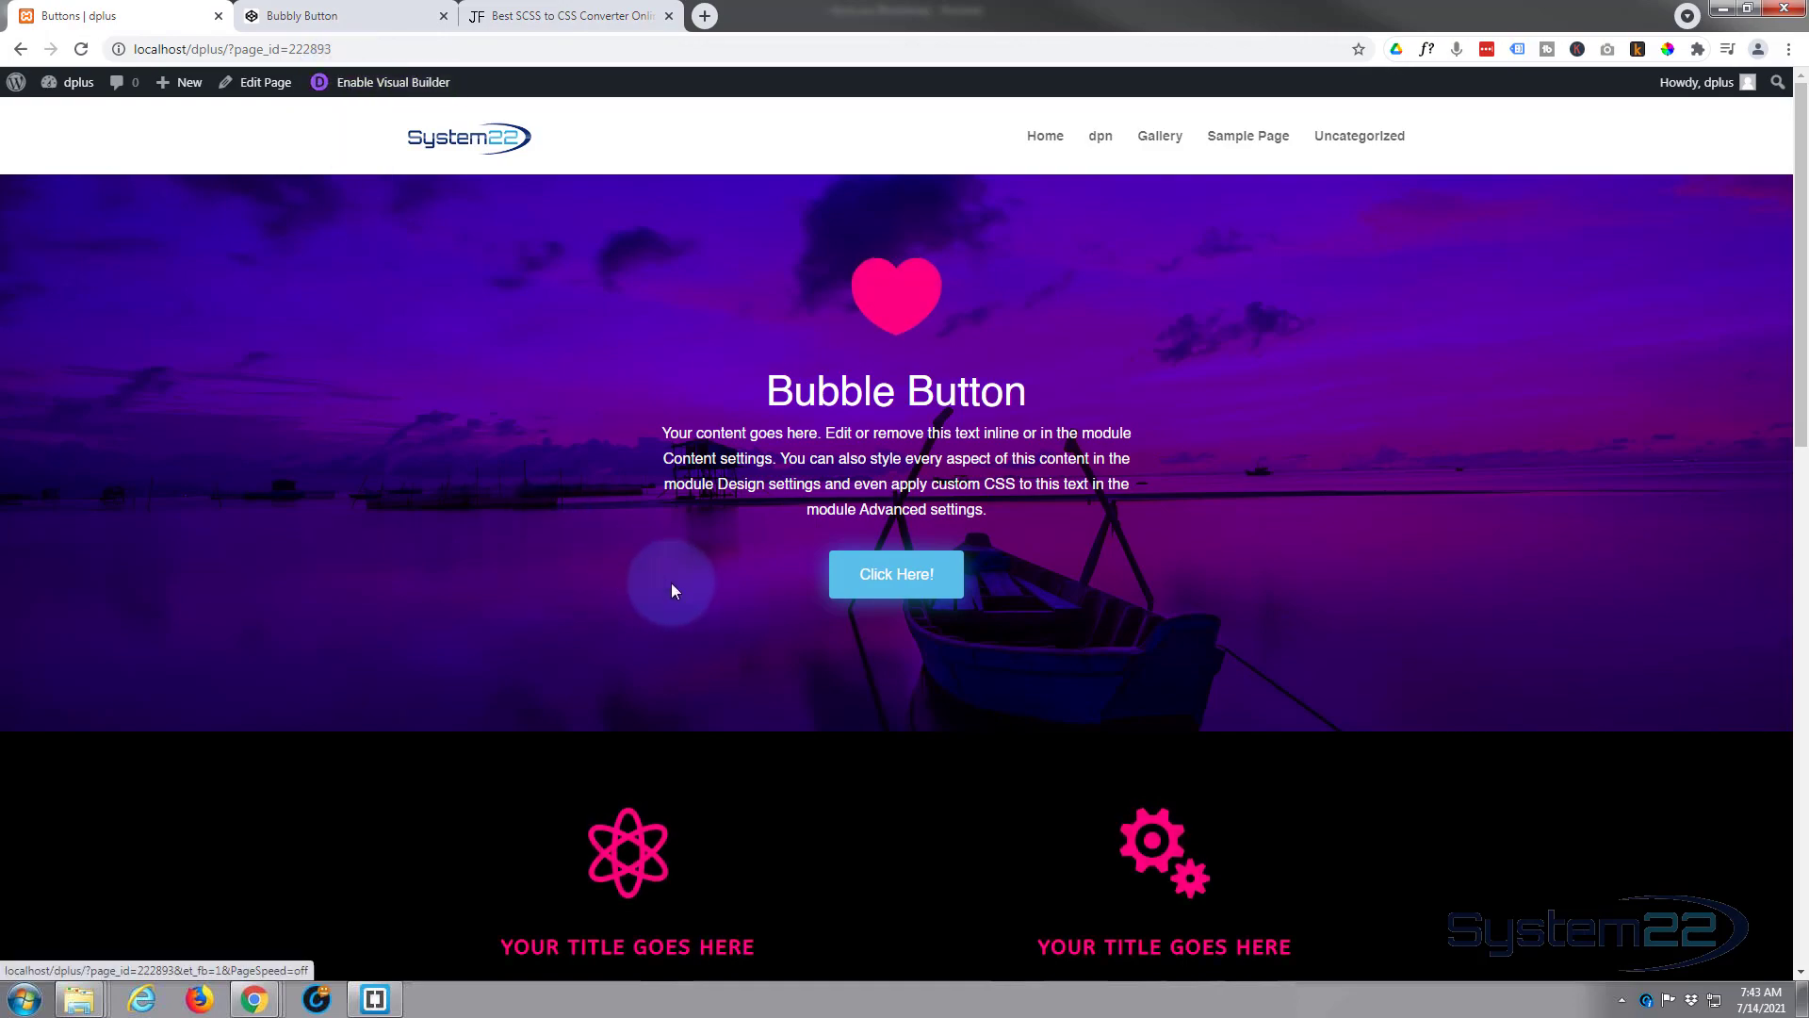
Step: Click the light blue Click Here! button repeatedly to check its bubbles and jump to the blurb section
left_click(852, 573)
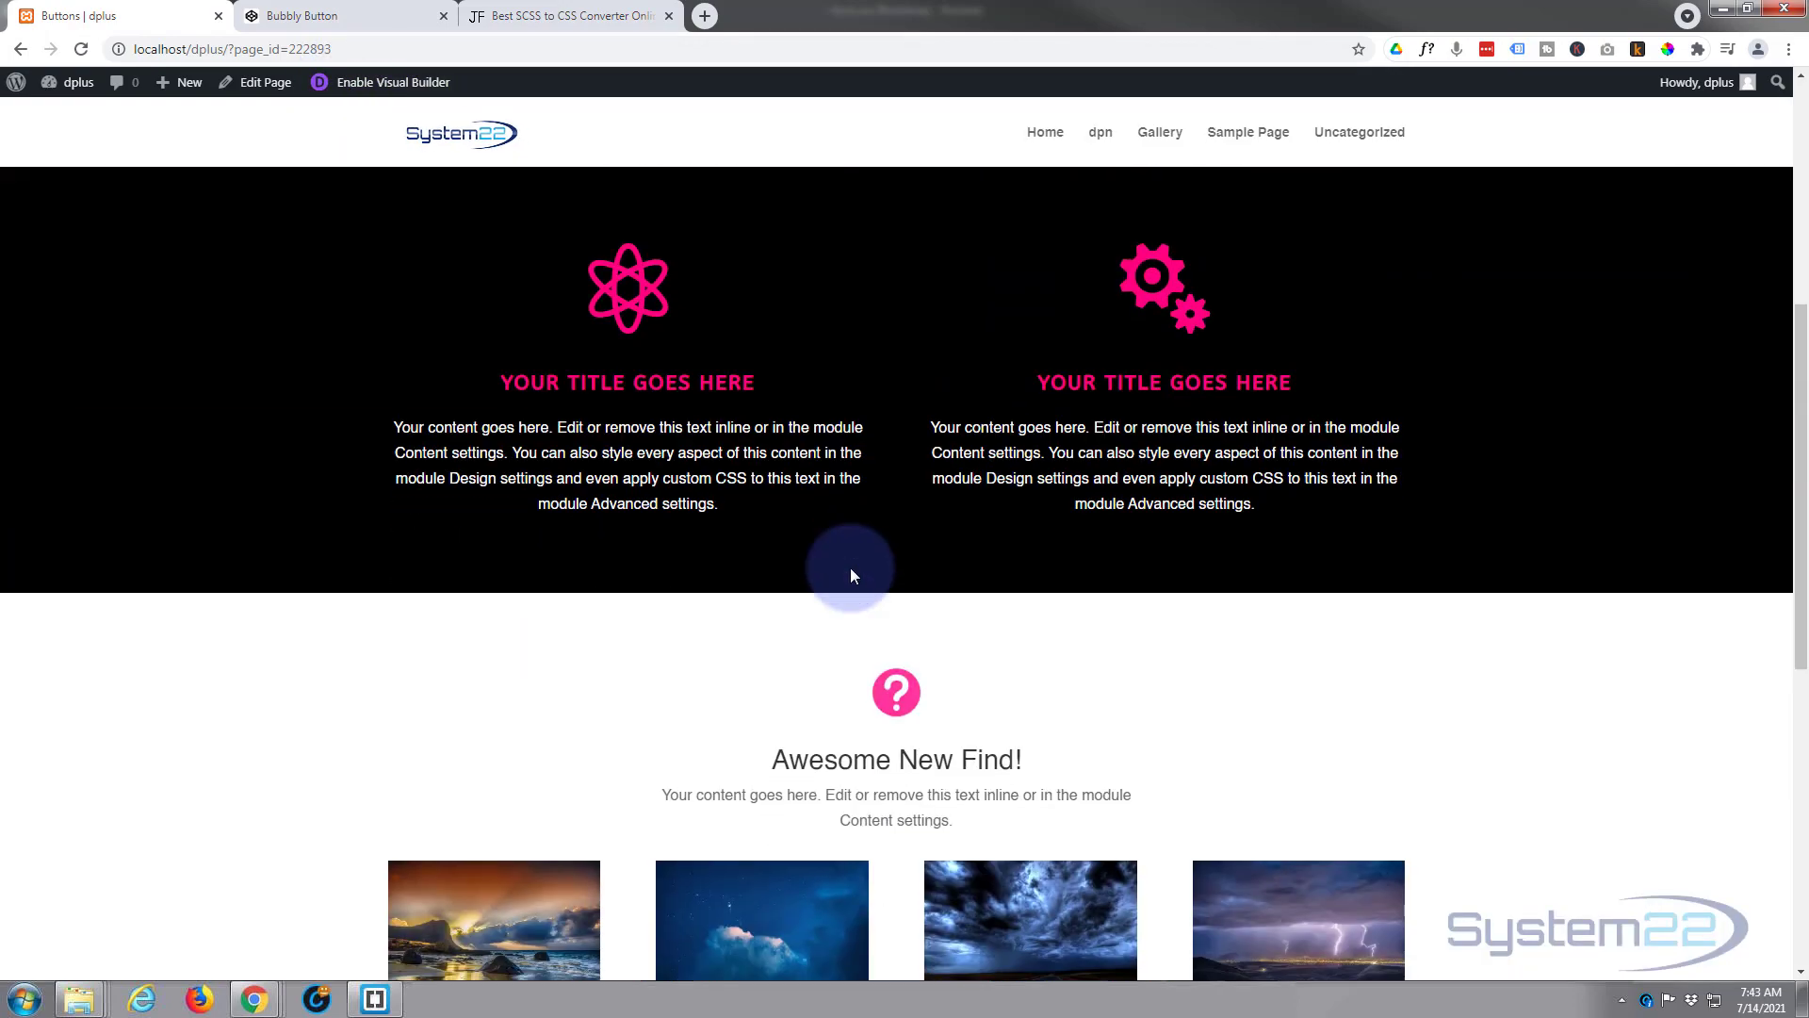
scroll(835, 589, "up", 5)
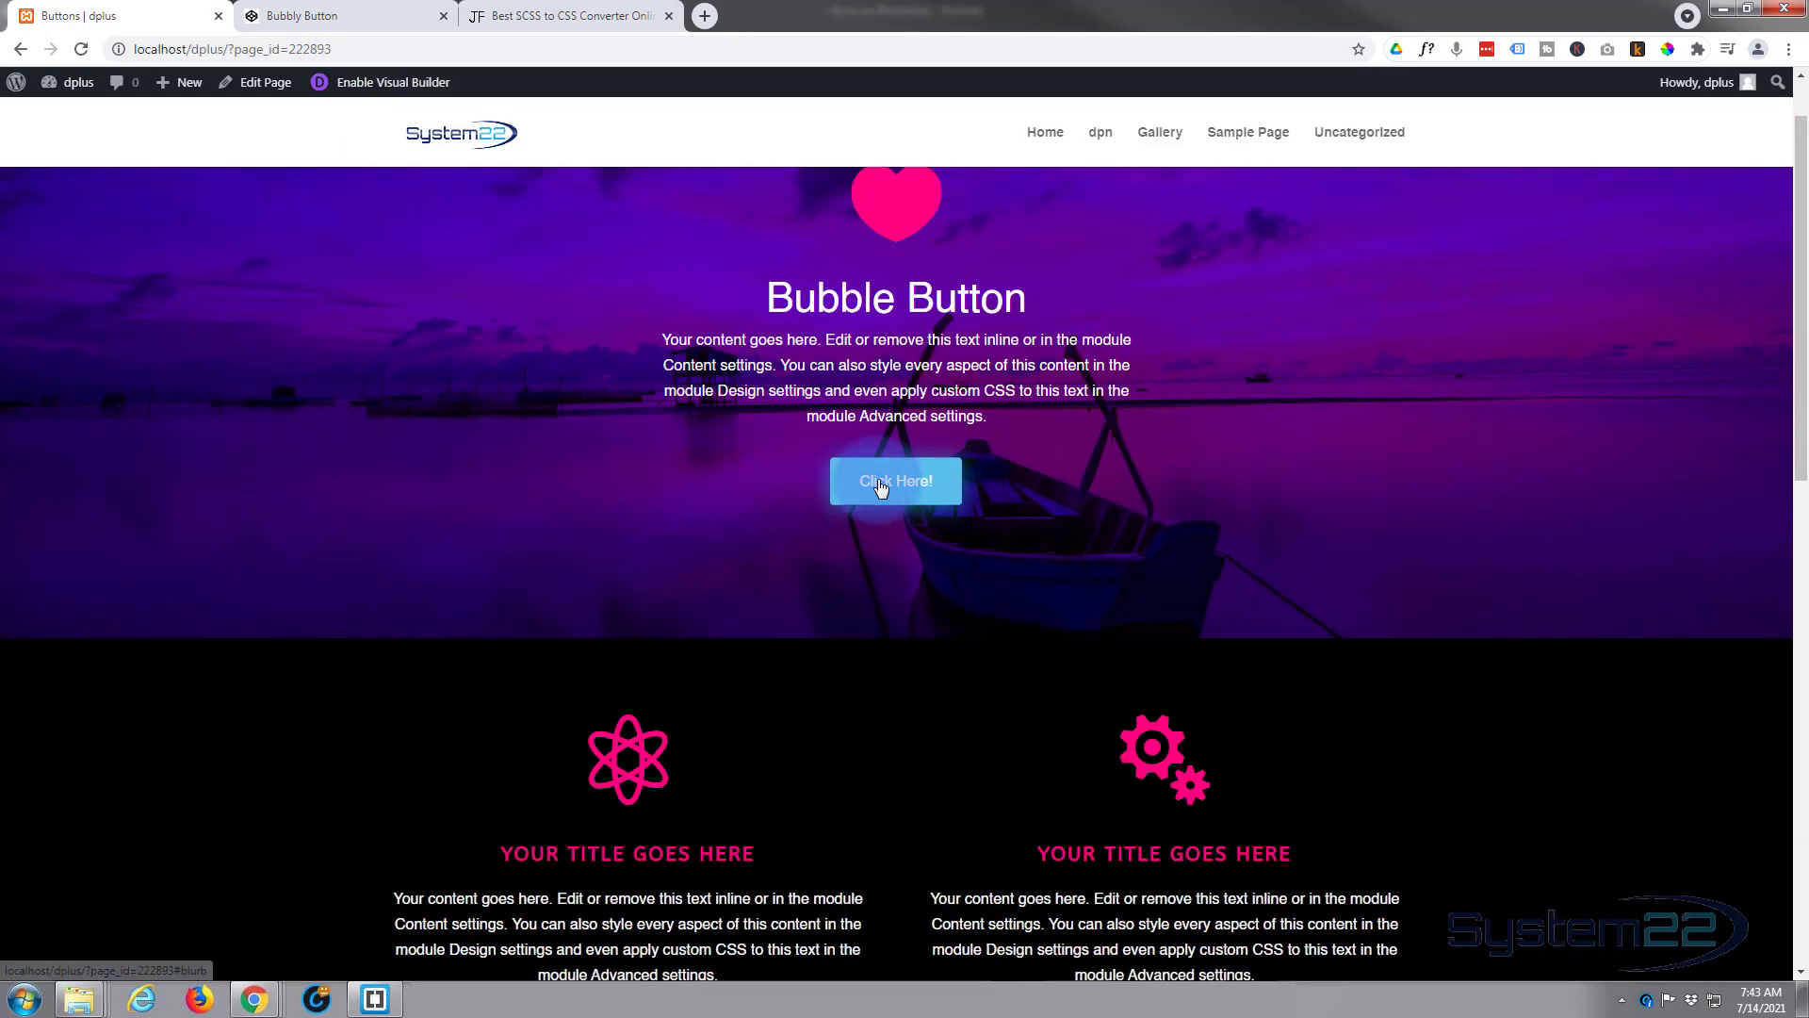
left_click(874, 485)
scroll(840, 592, "up", 6)
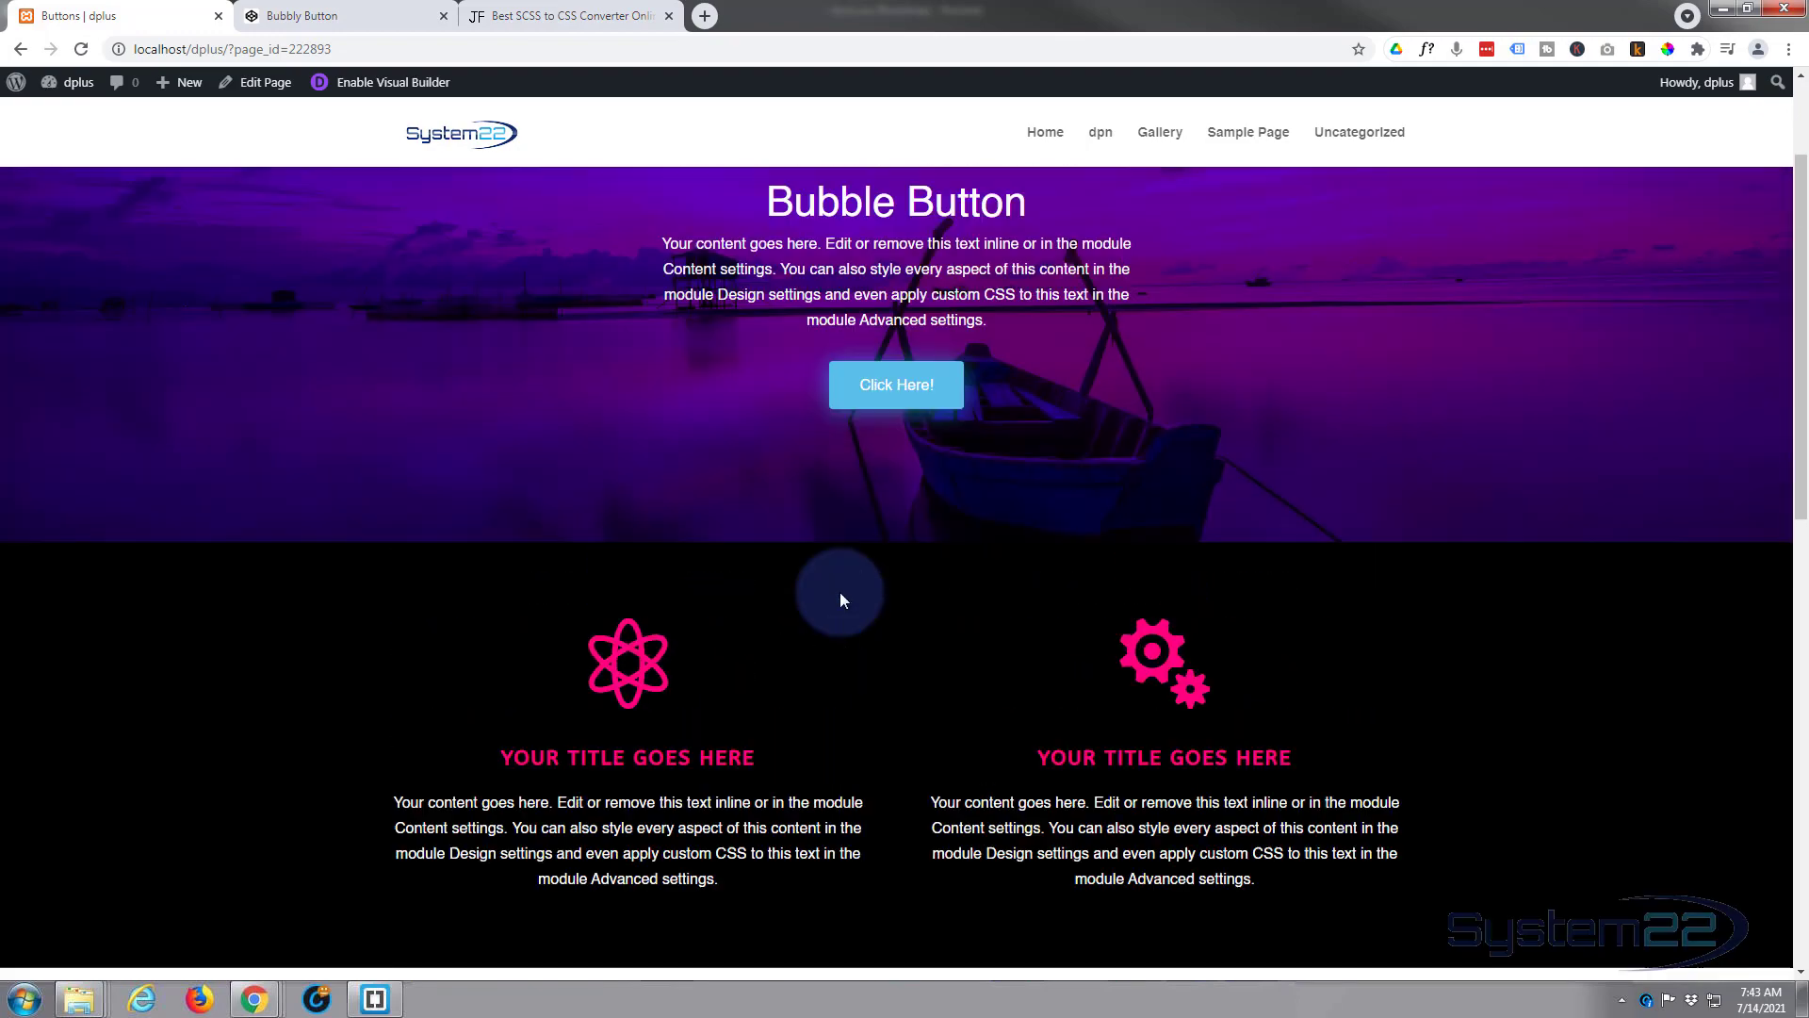
left_click(875, 589)
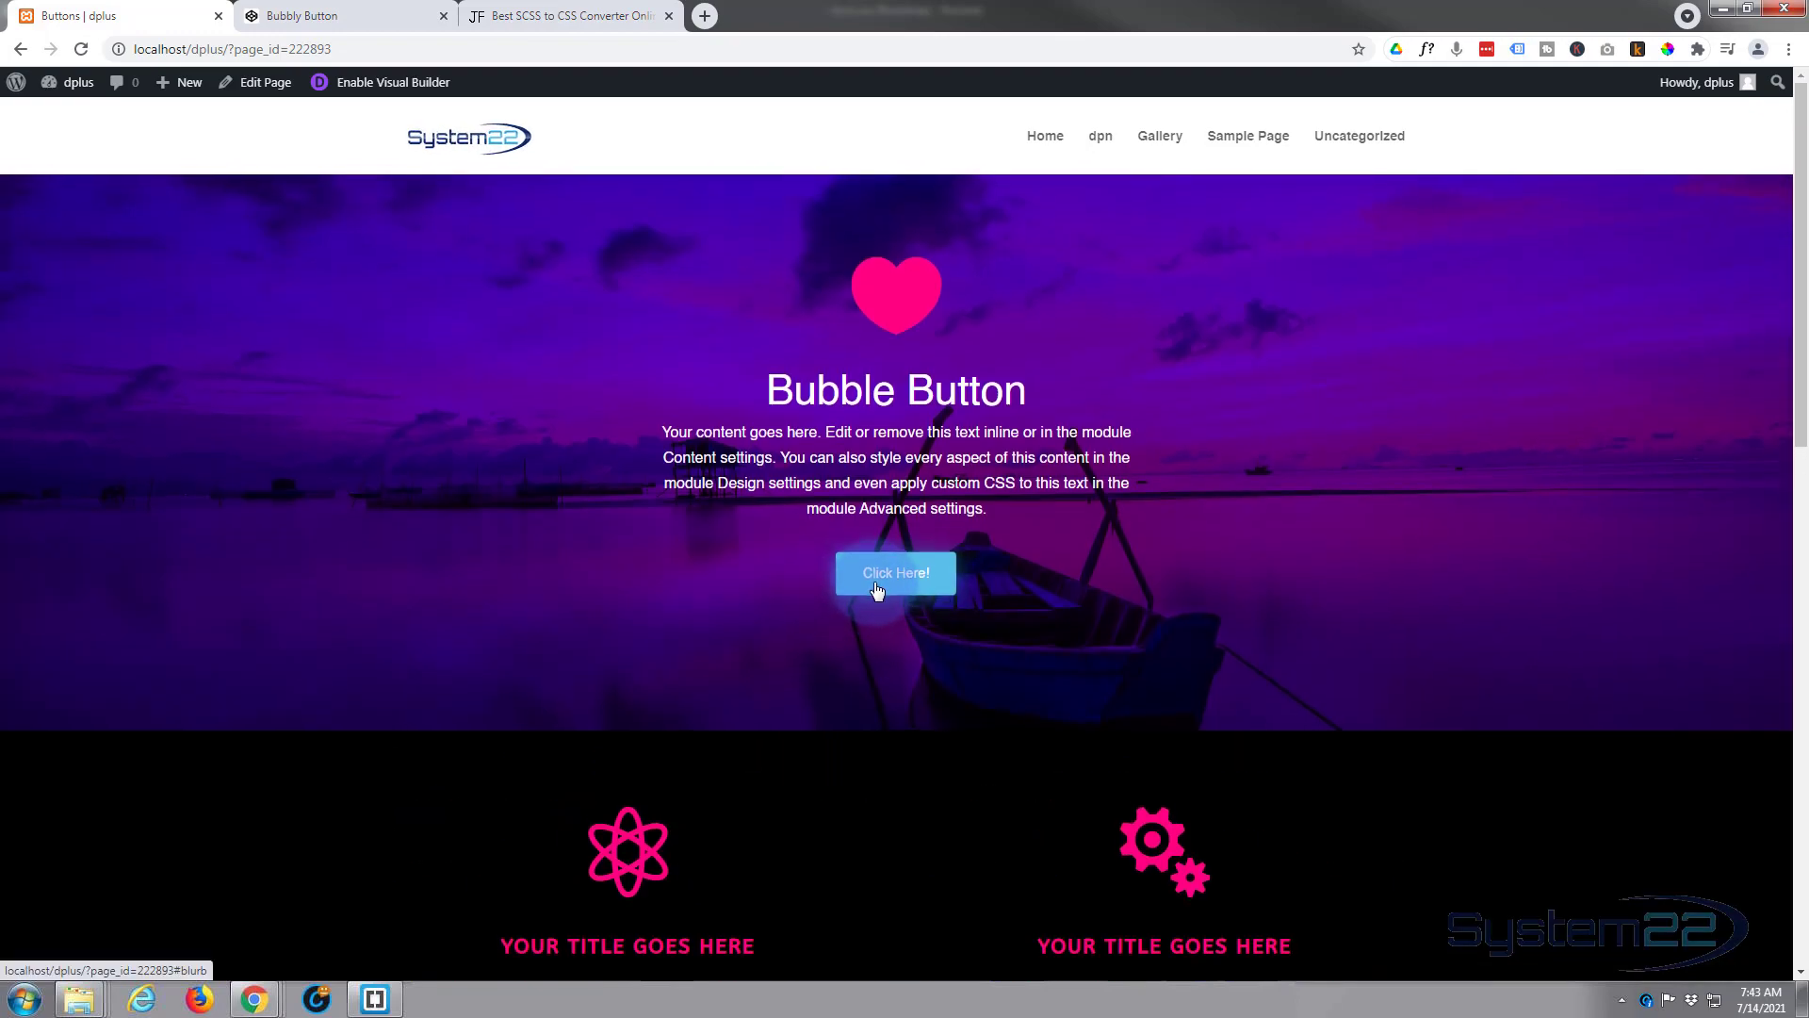
scroll(869, 590, "up", 6)
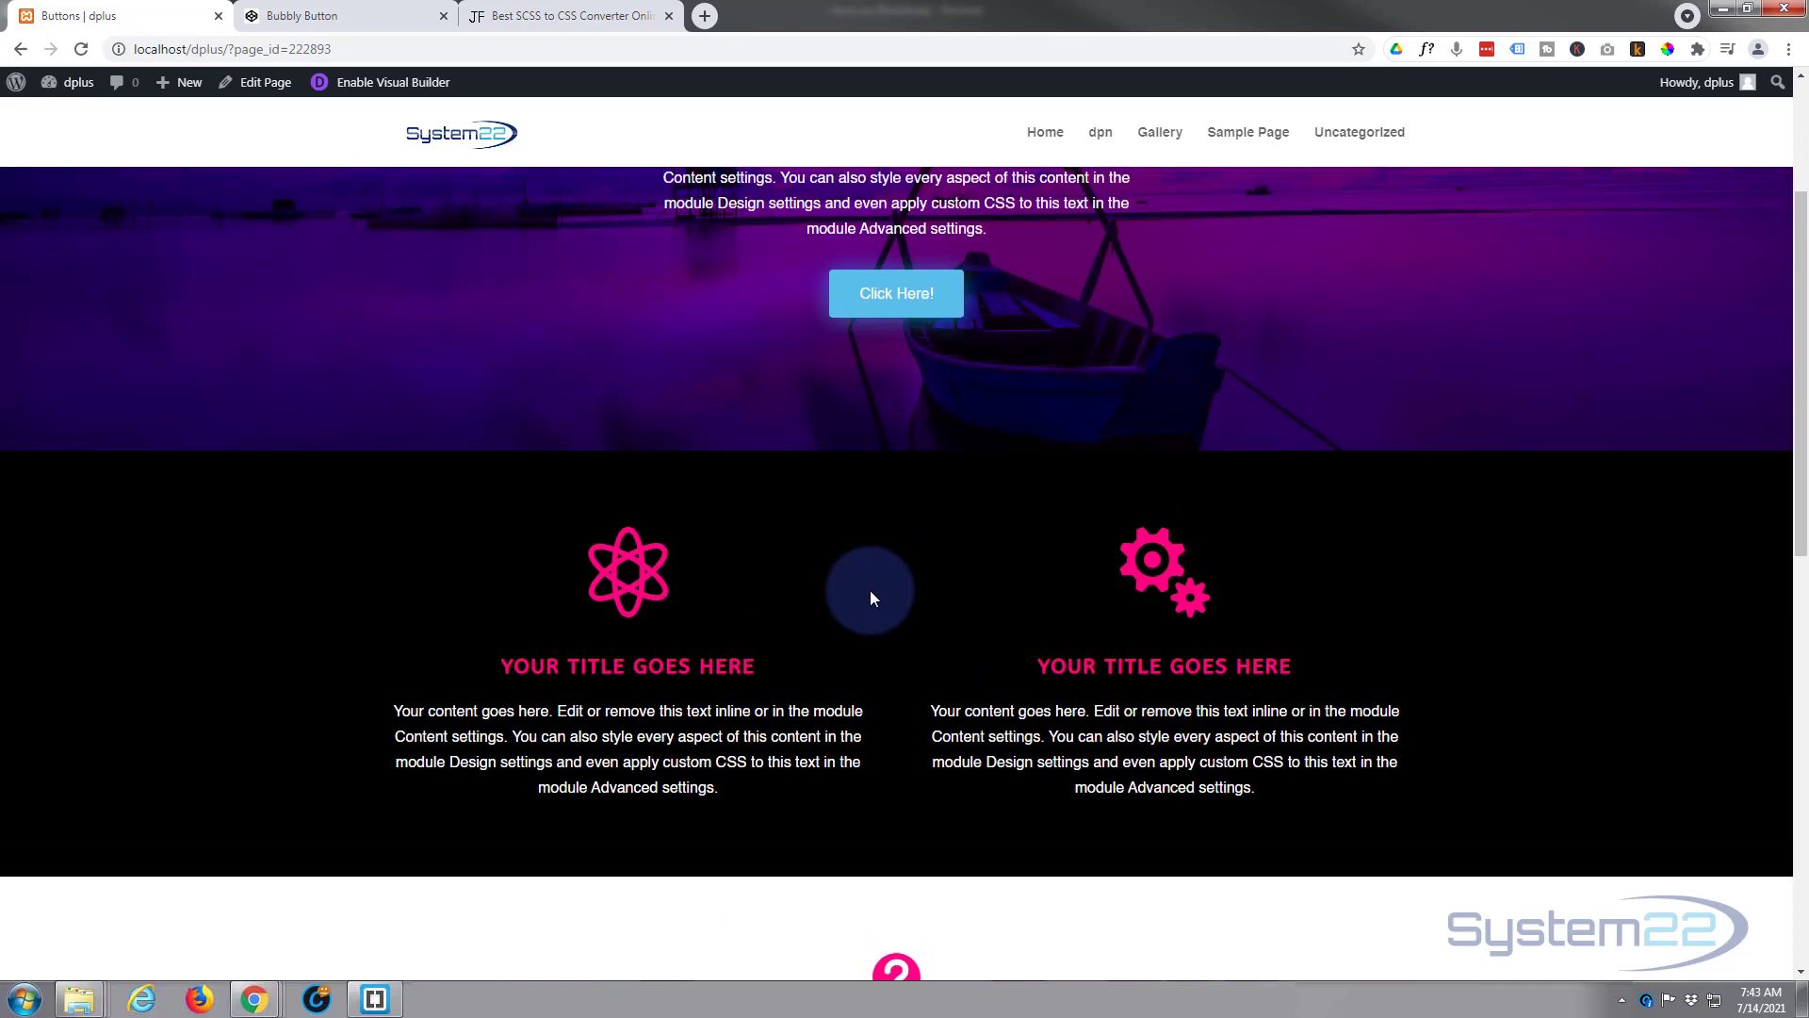
Step: Select #5ABEE8 on line 42 of bcss.css and open Find/Replace with 17 matches
key("alt+Tab")
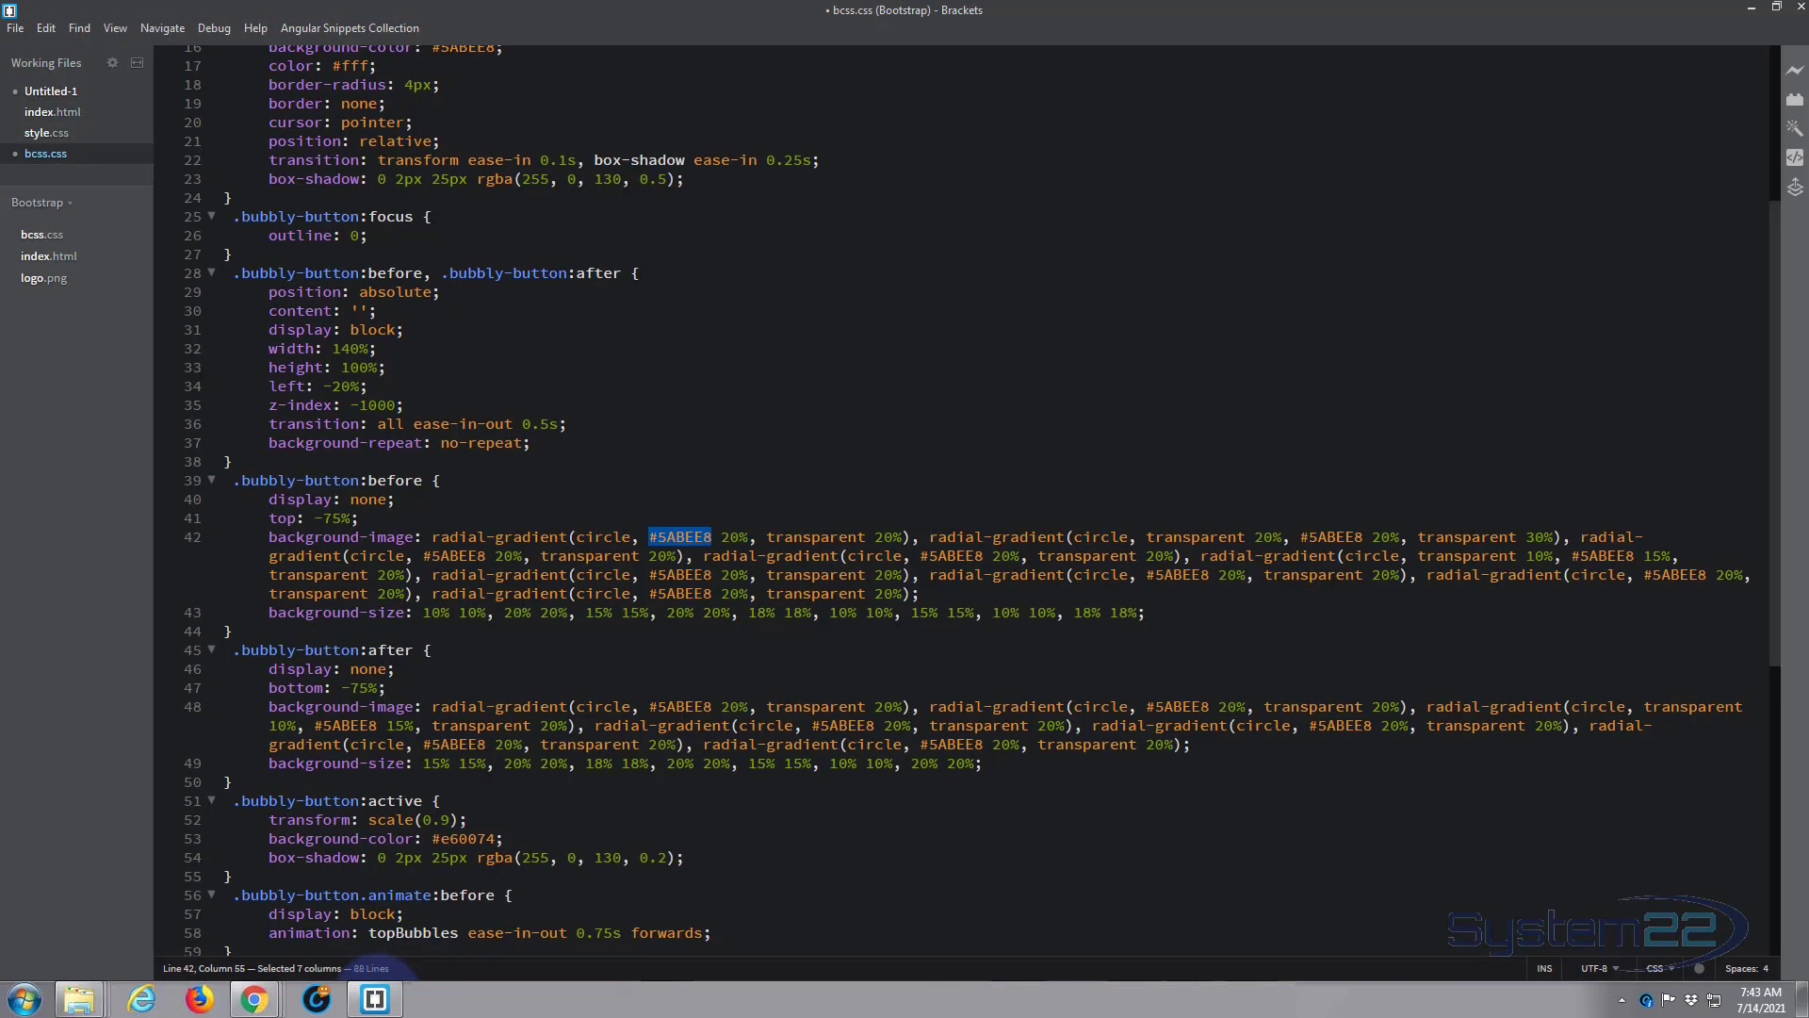
scroll(763, 384, "up", 2)
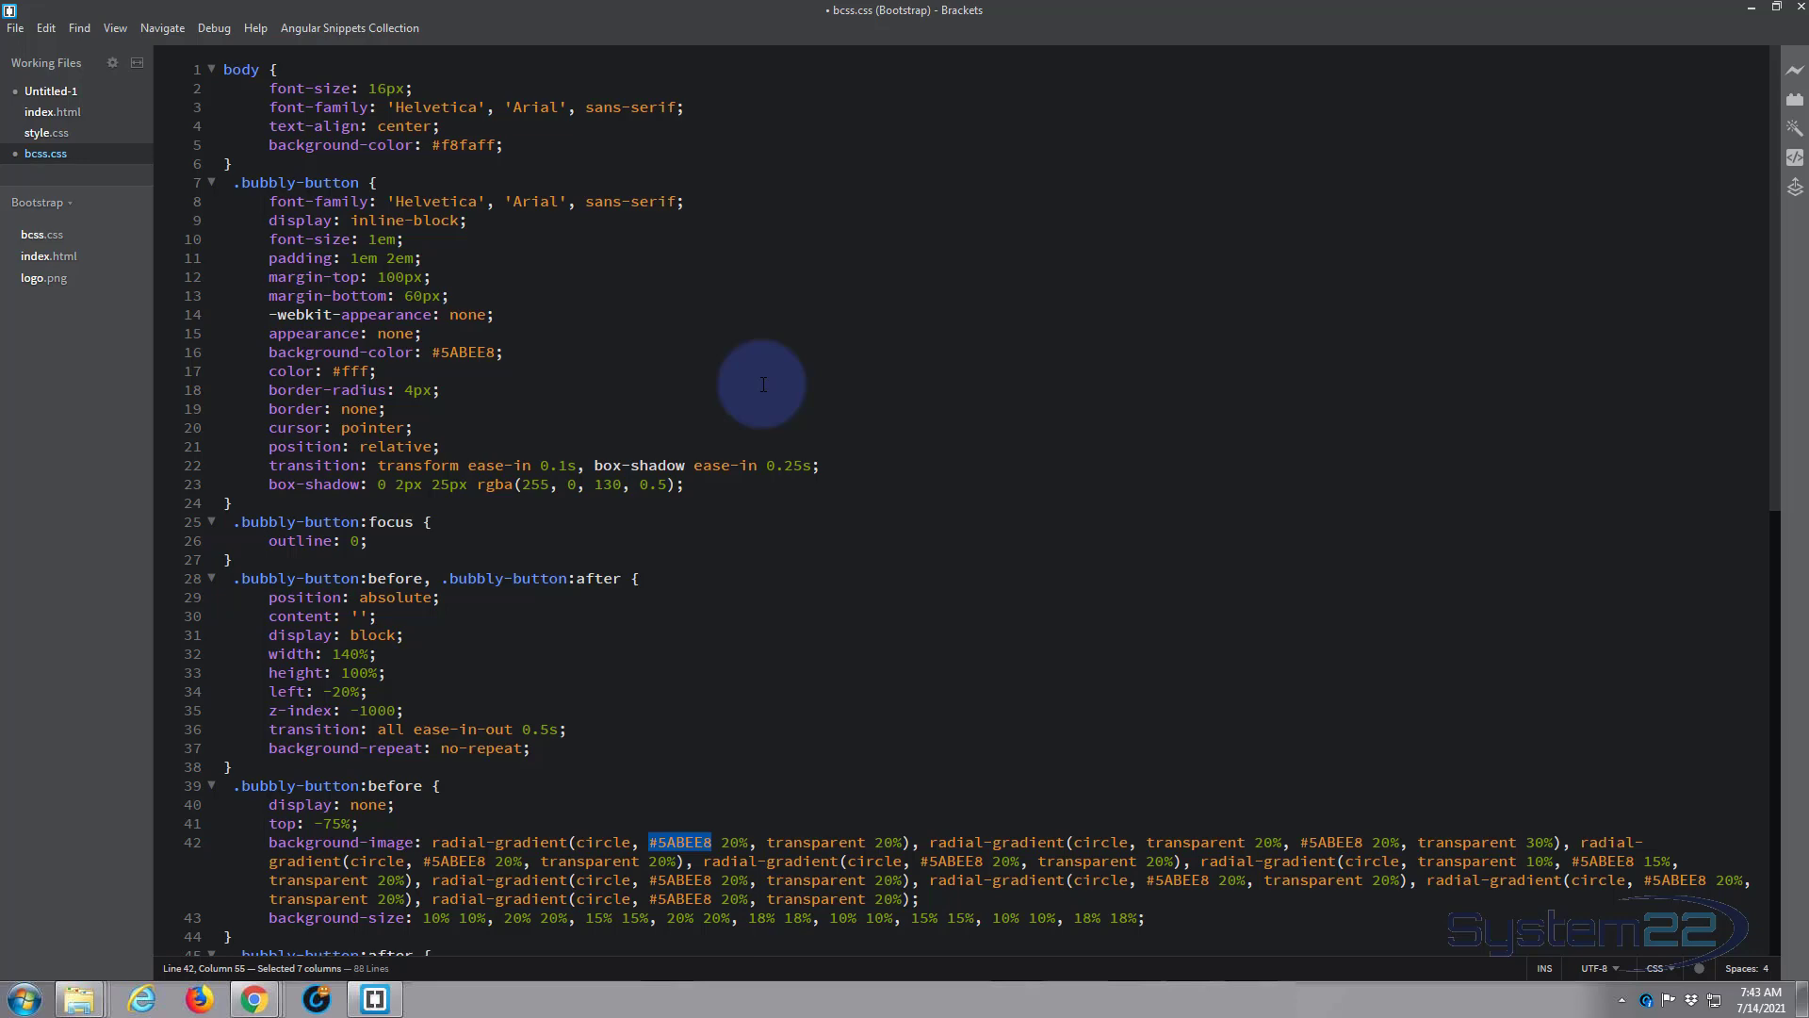
scroll(763, 384, "down", 2)
left_click(667, 766)
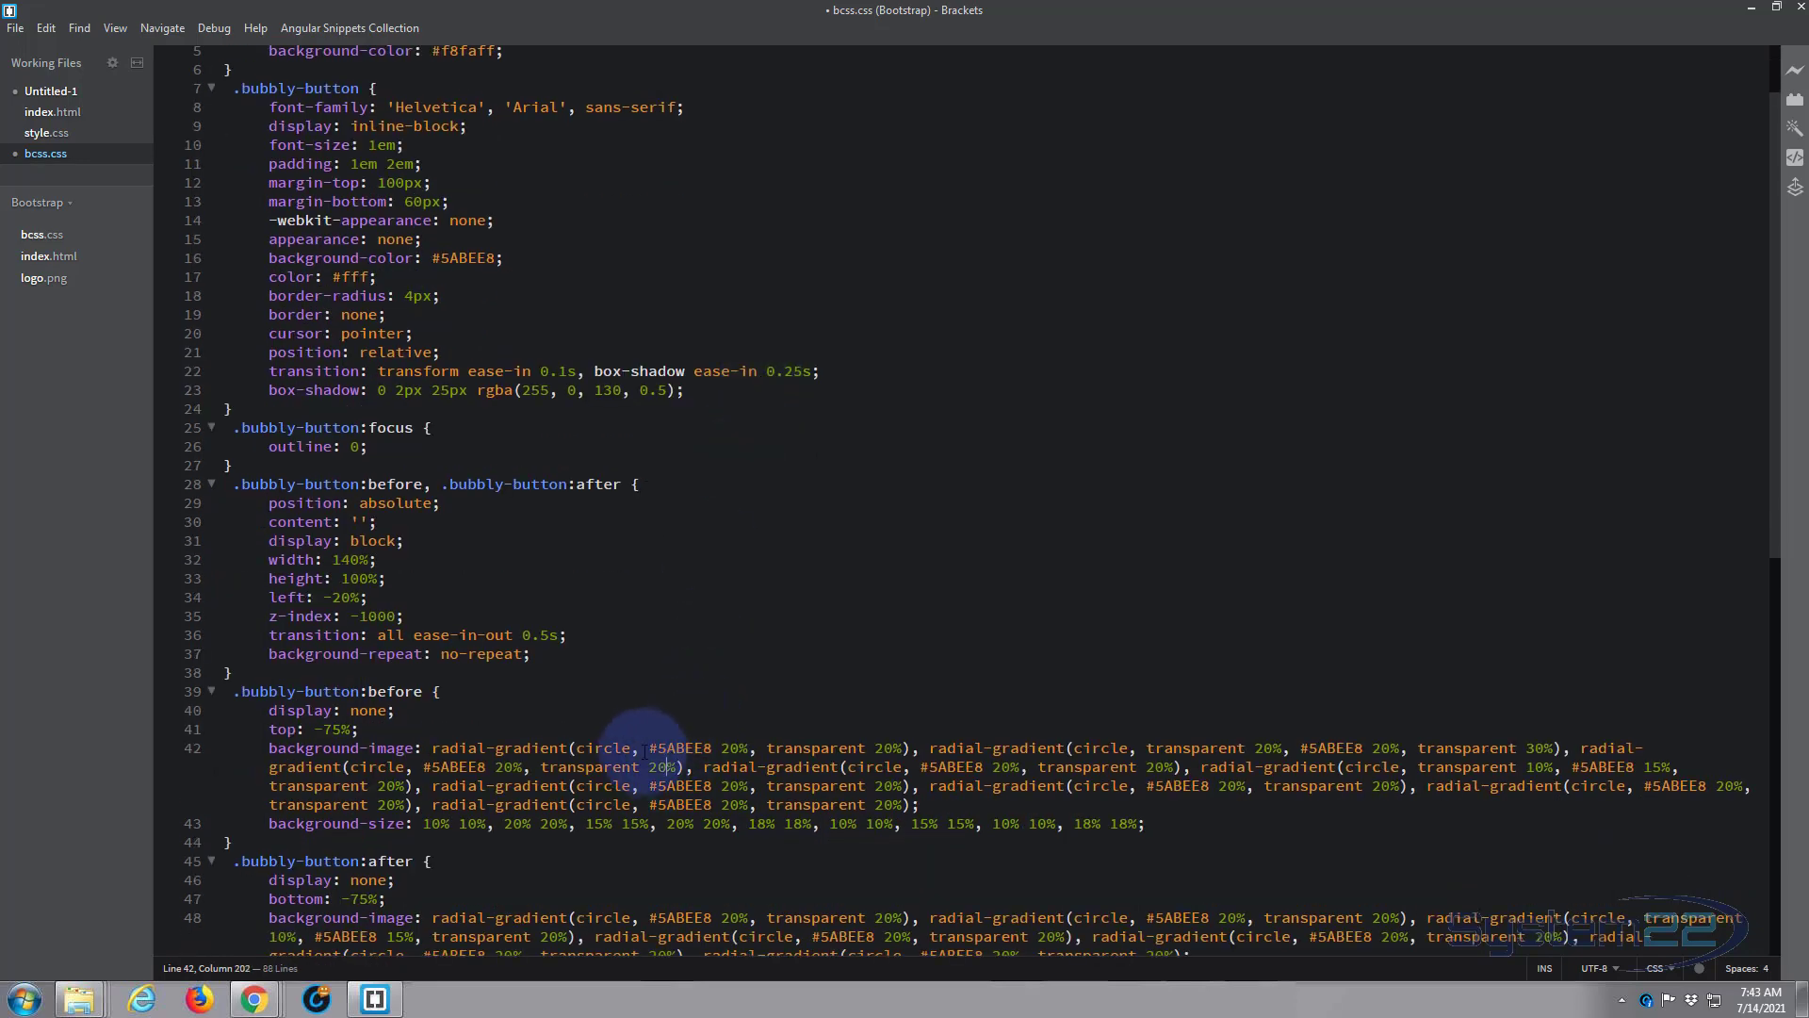
left_click_drag(650, 749, 714, 745)
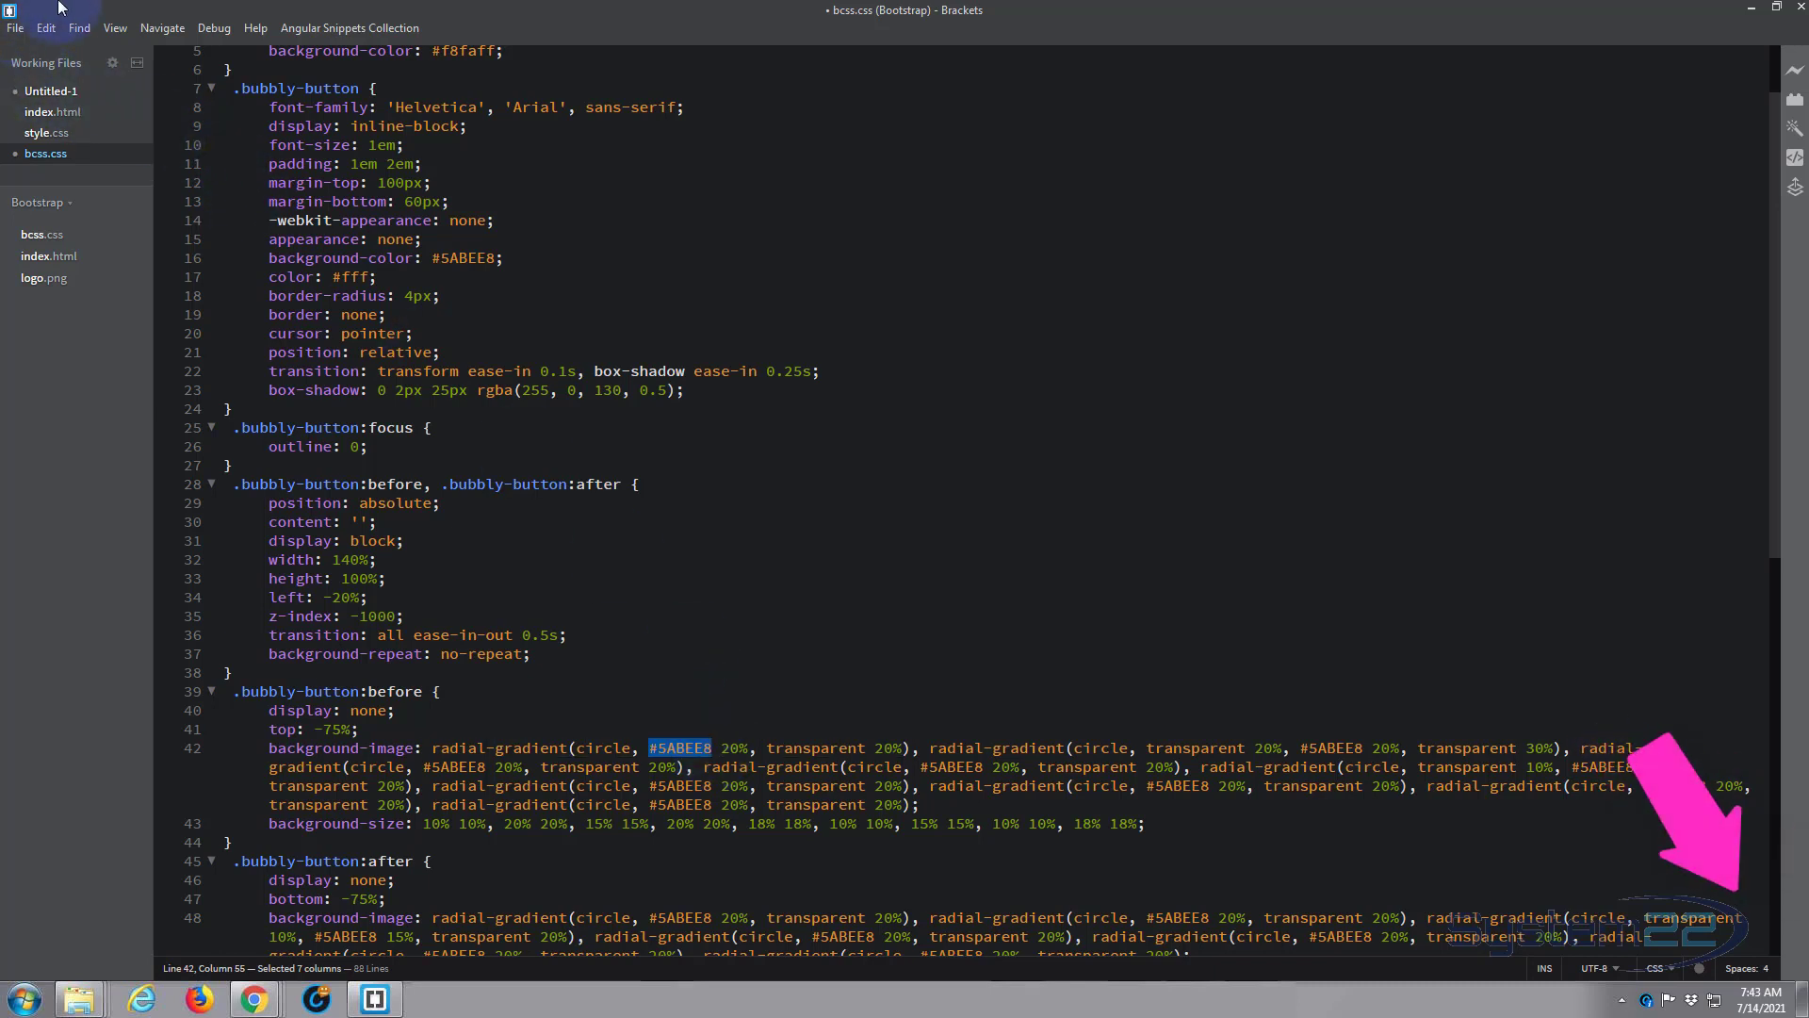
left_click(81, 28)
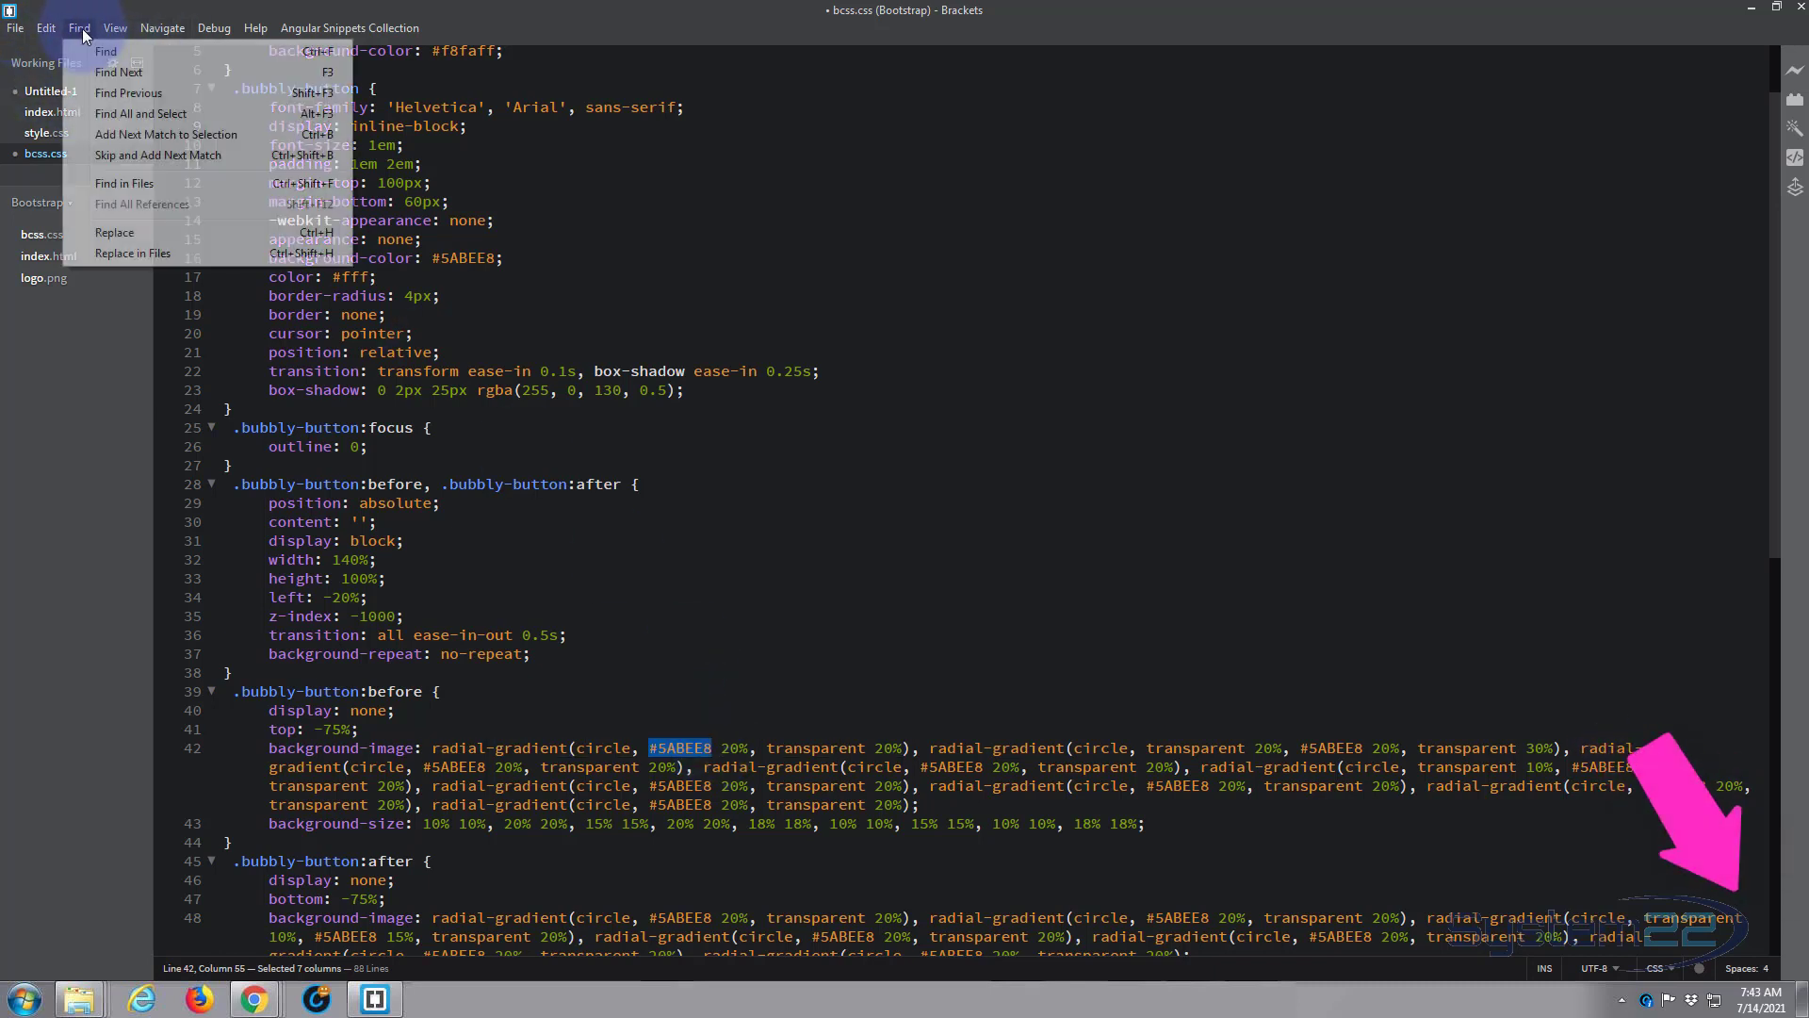
left_click(114, 233)
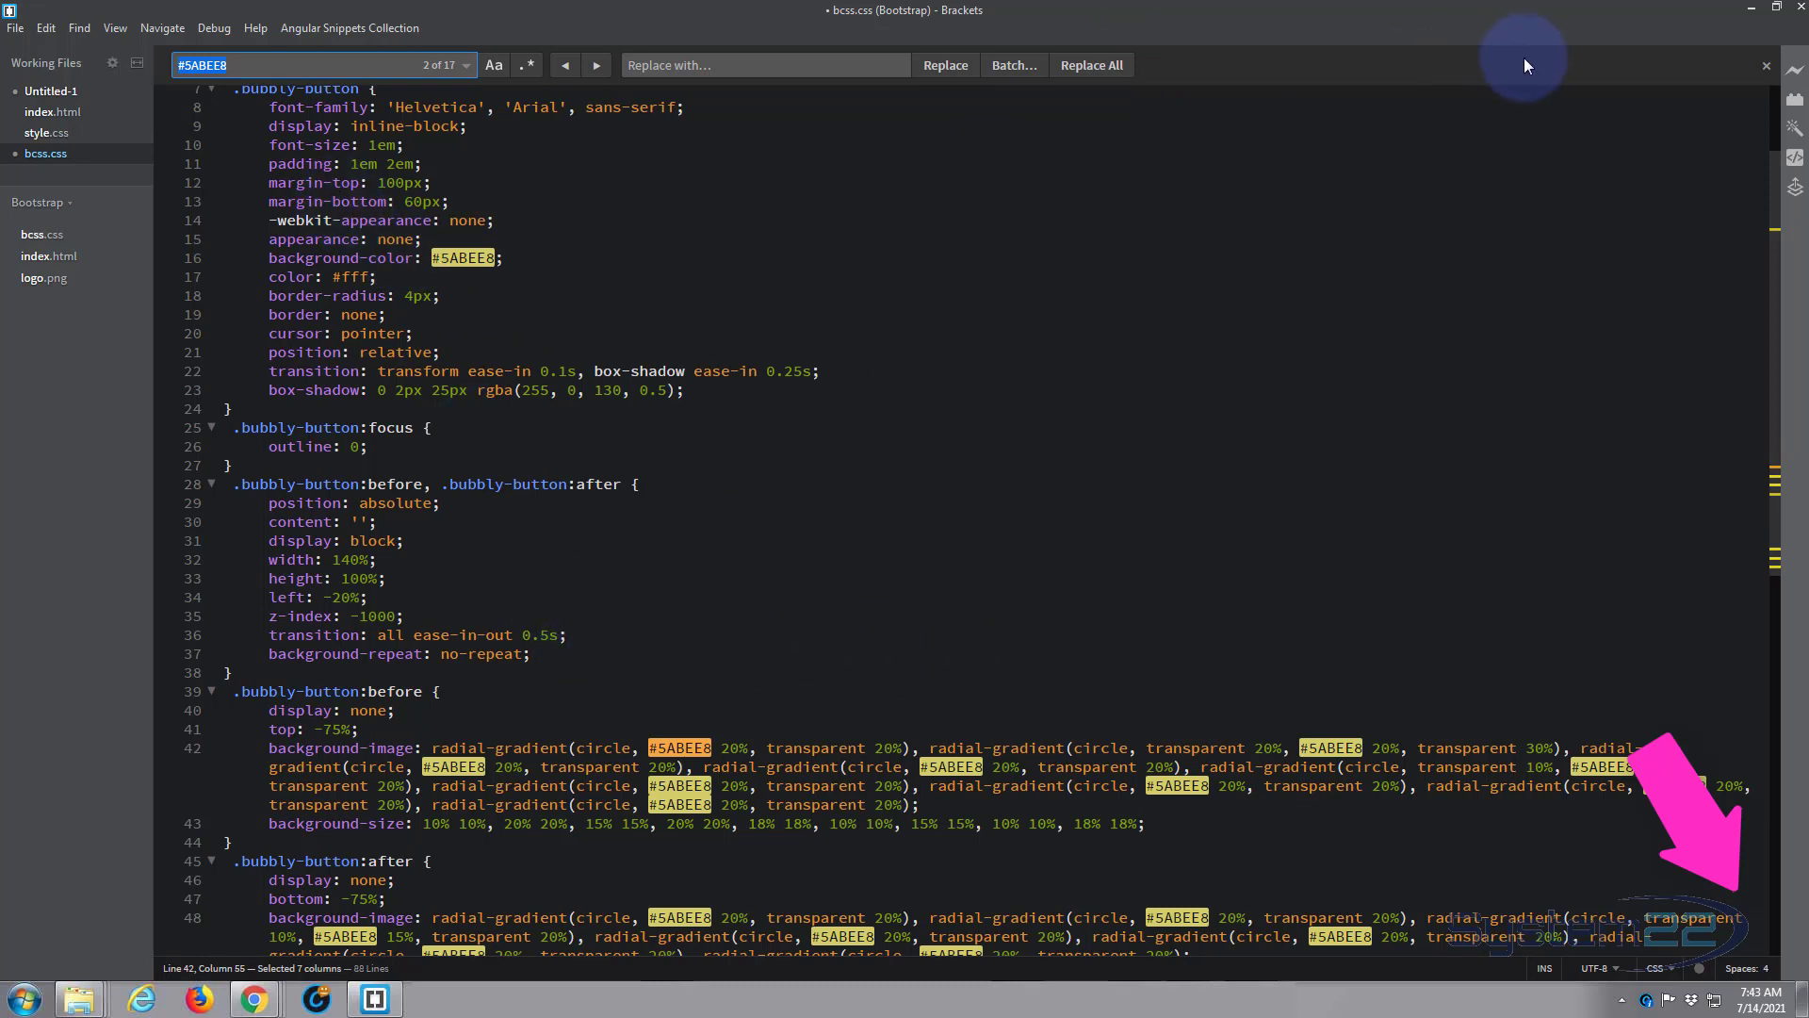
Step: Back on the live Buttons page, click the light-blue Click Here! button to check its bubble burst and jump
left_click(1750, 9)
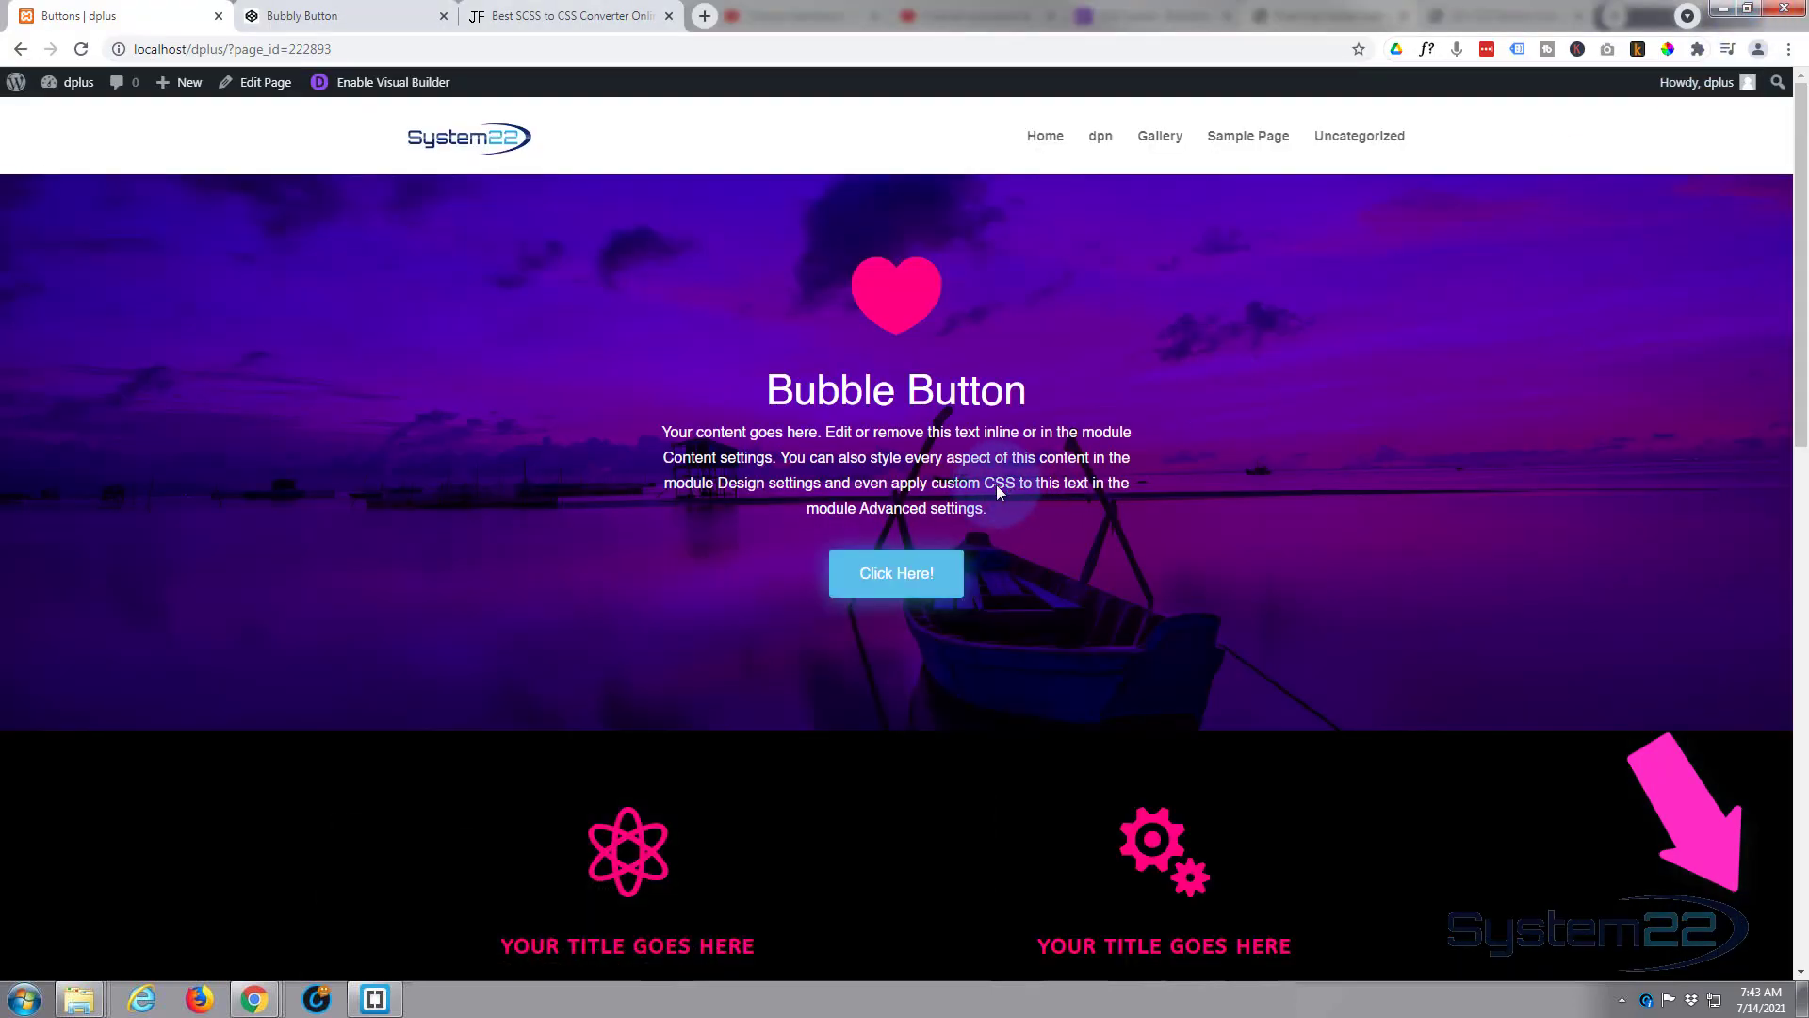
left_click(940, 580)
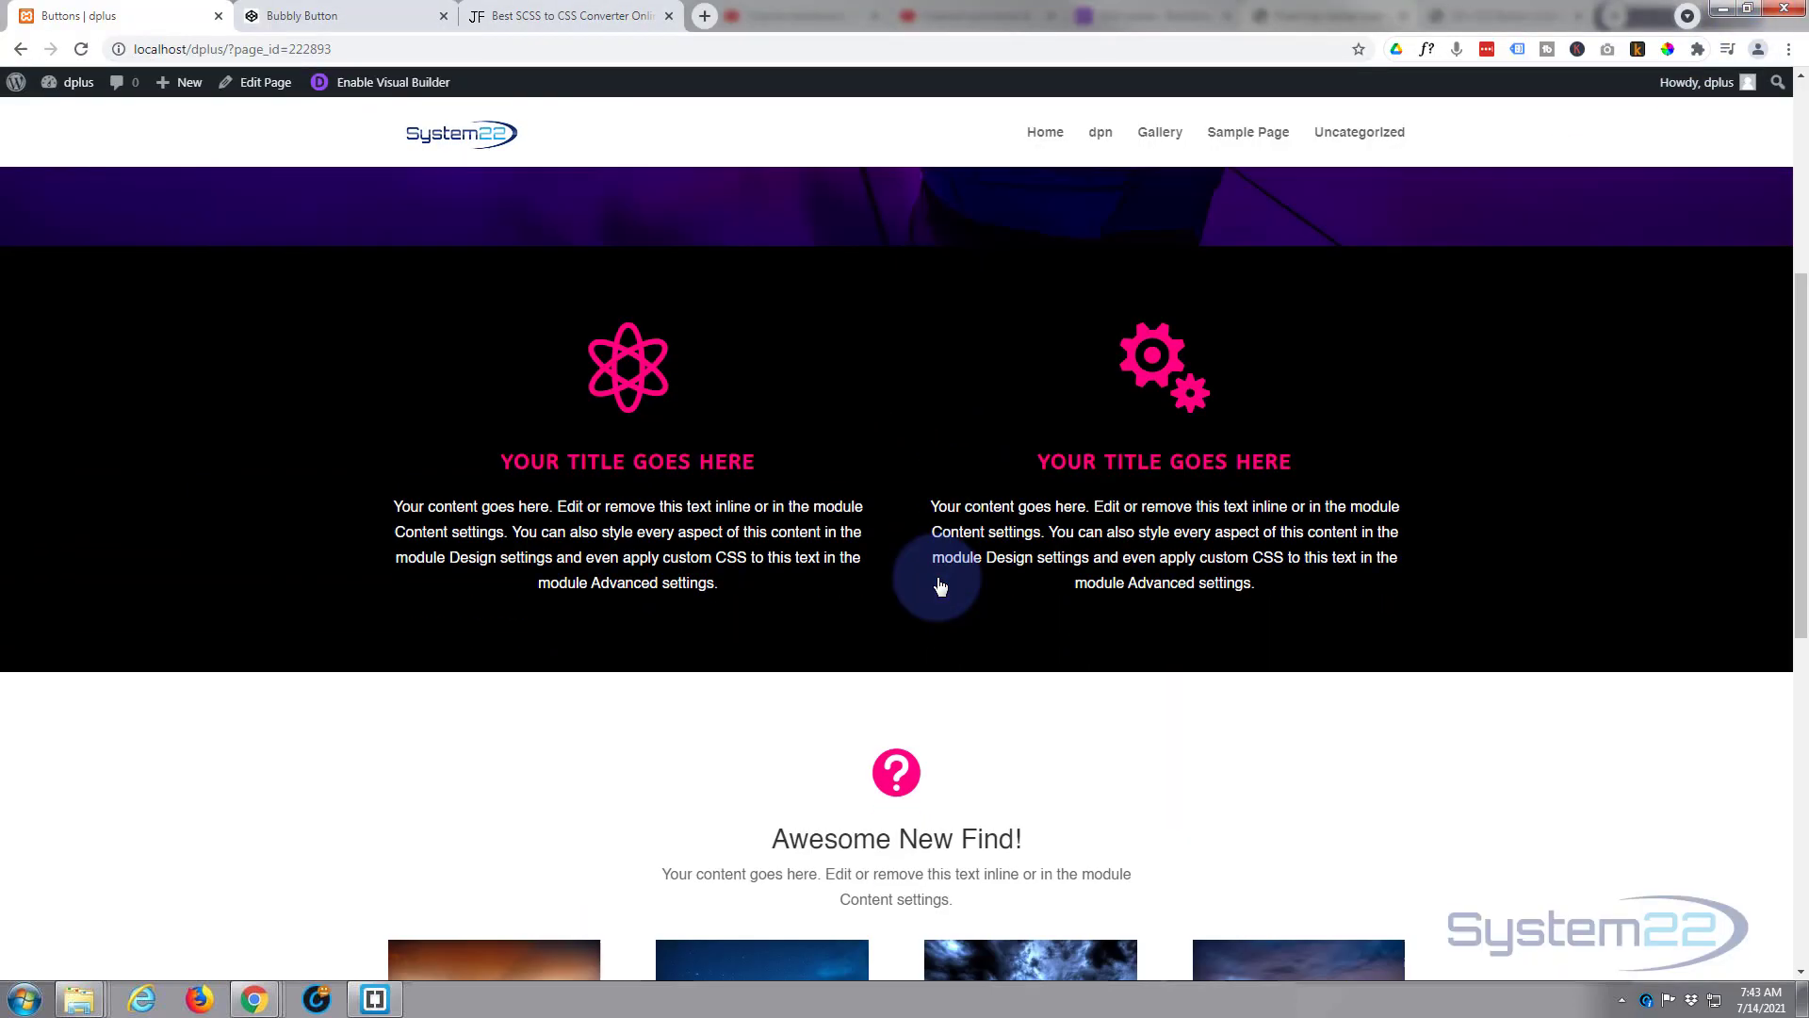
scroll(931, 575, "up", 4)
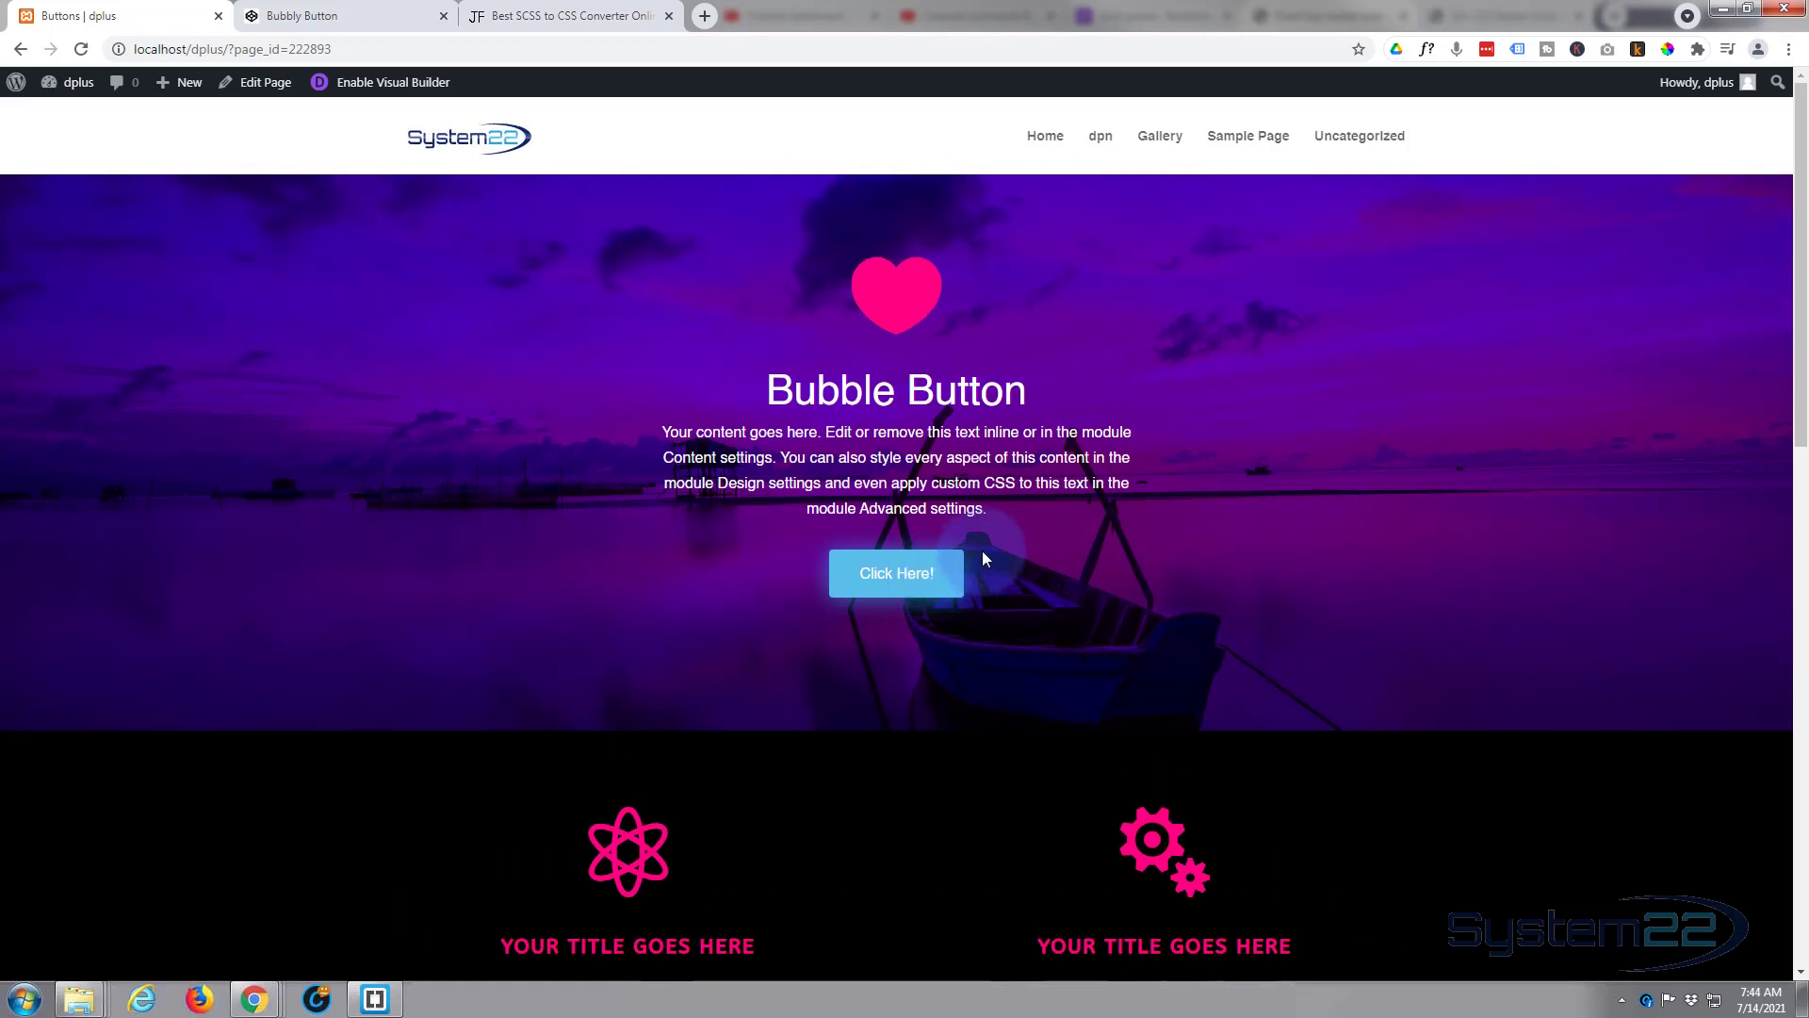
scroll(981, 550, "down", 2)
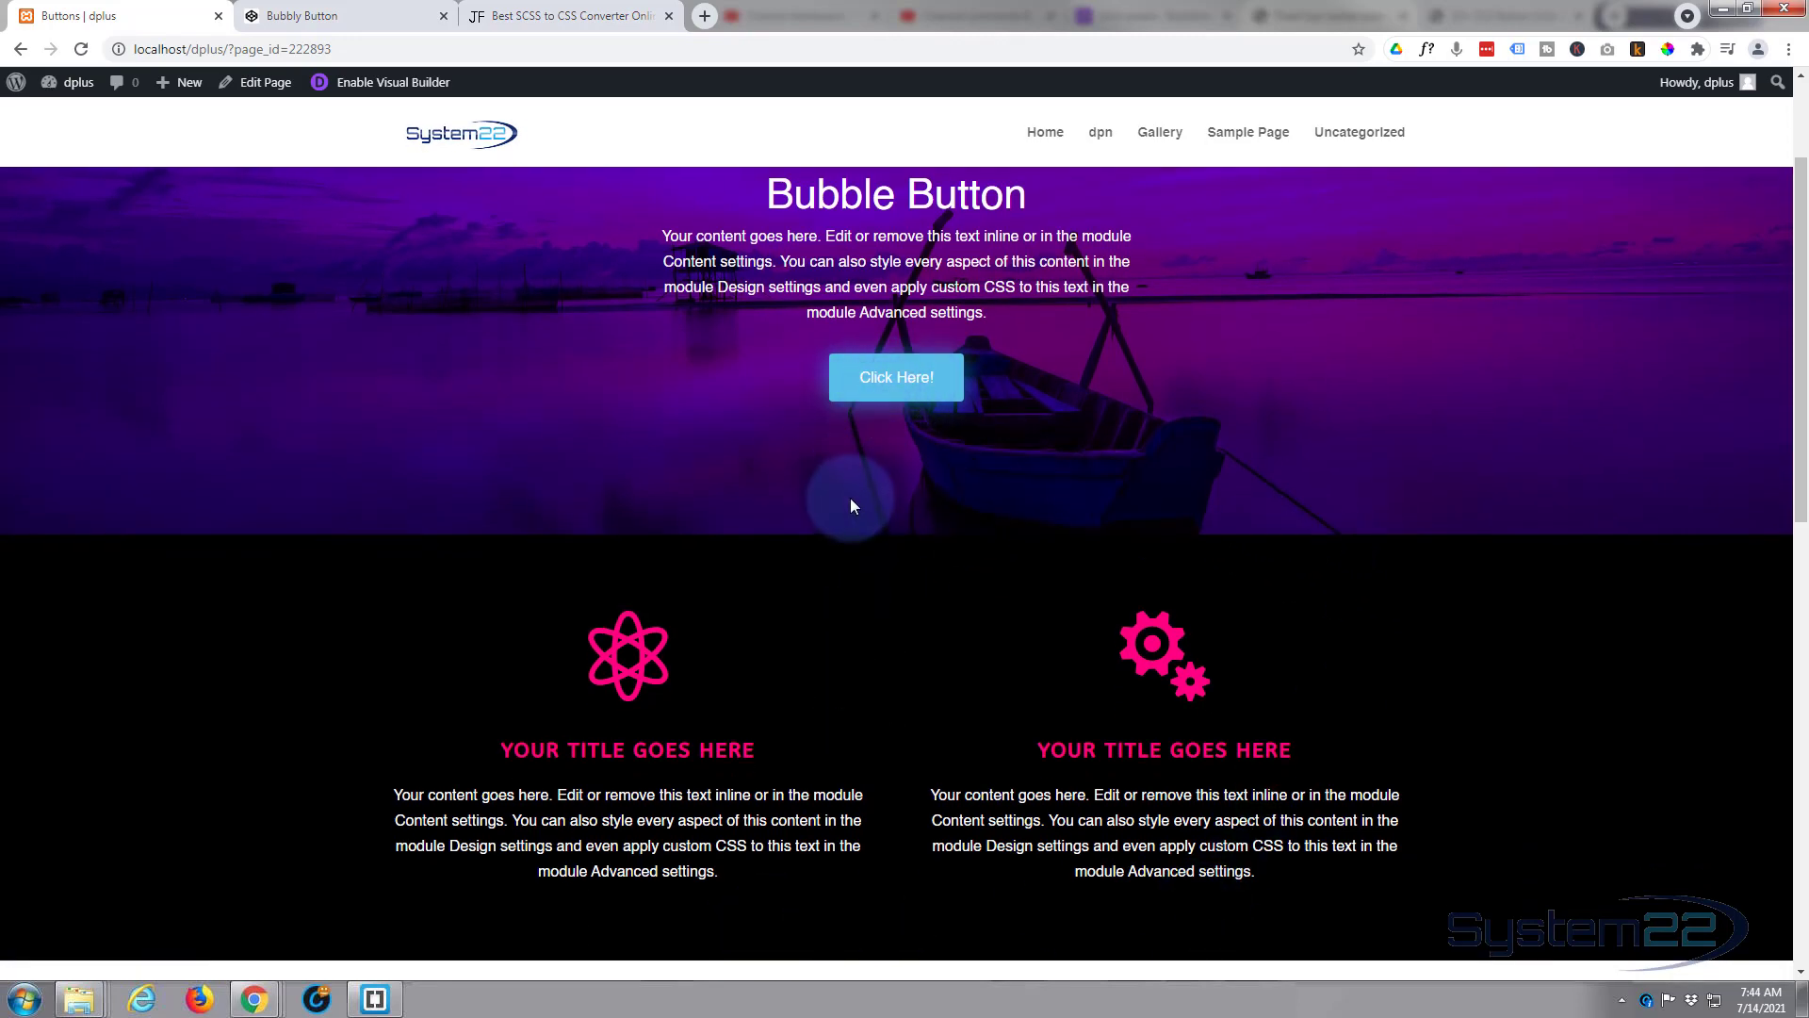
scroll(850, 505, "down", 2)
scroll(851, 499, "up", 4)
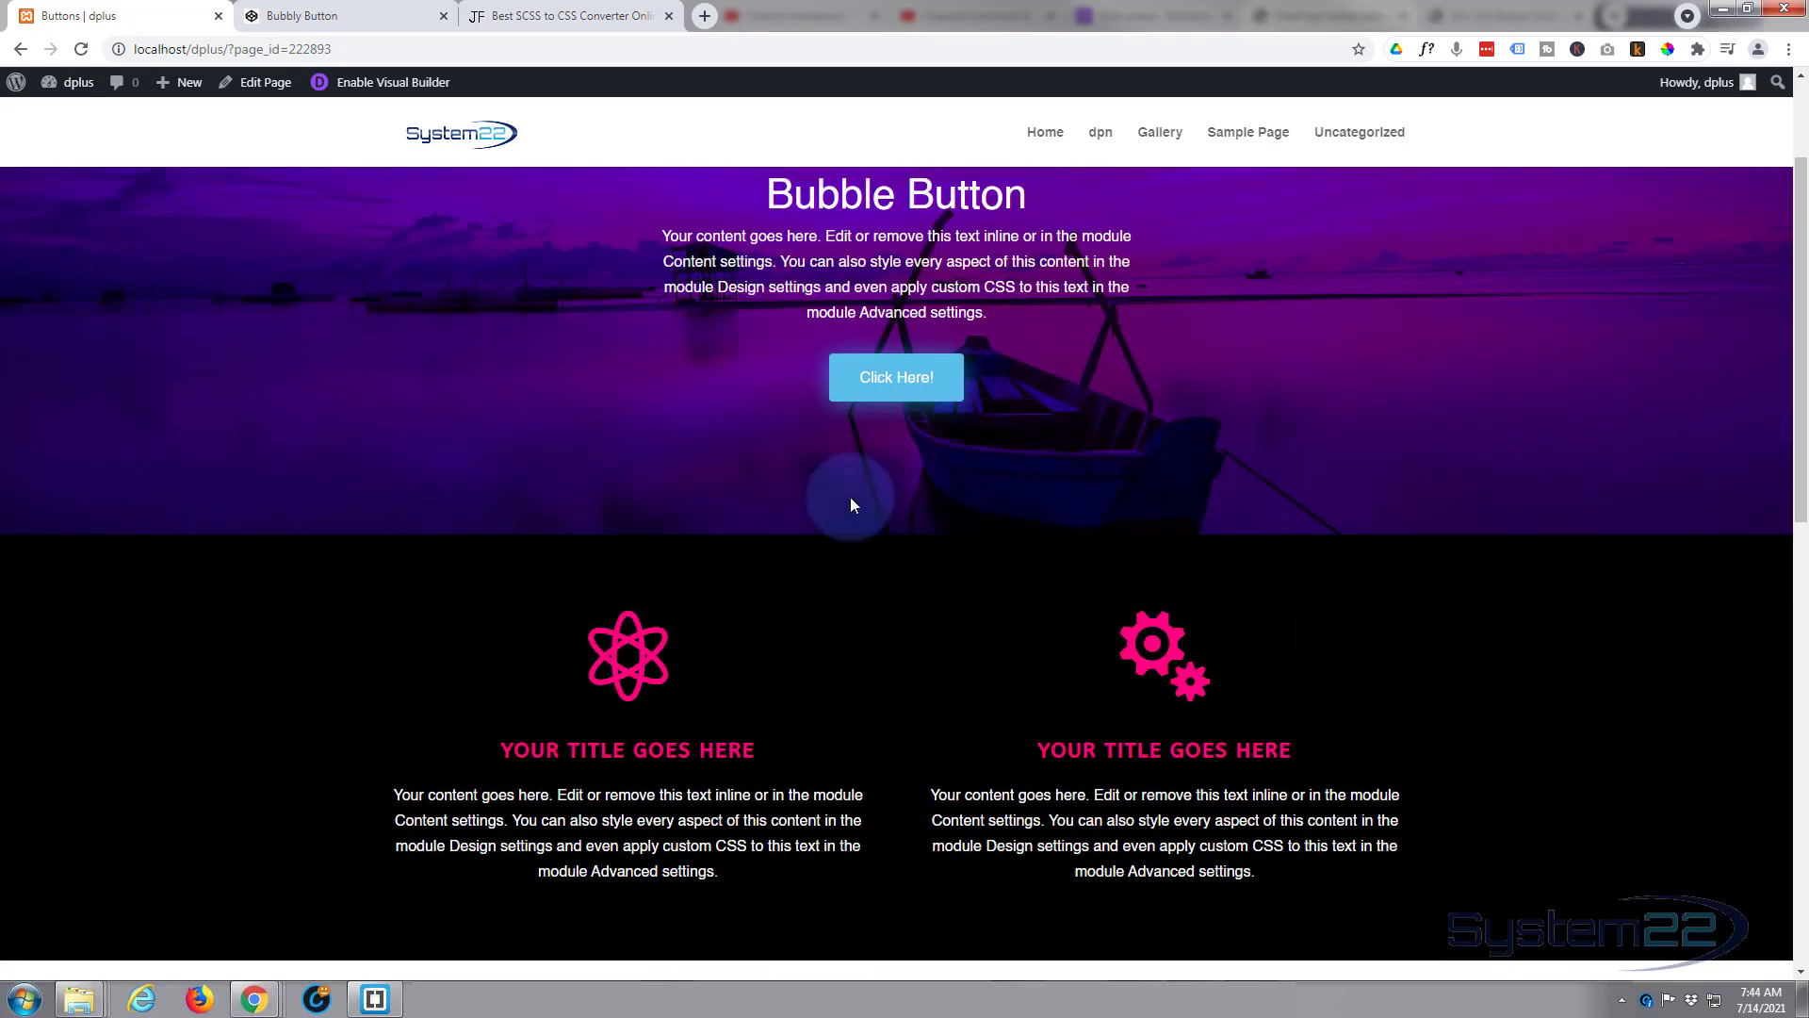